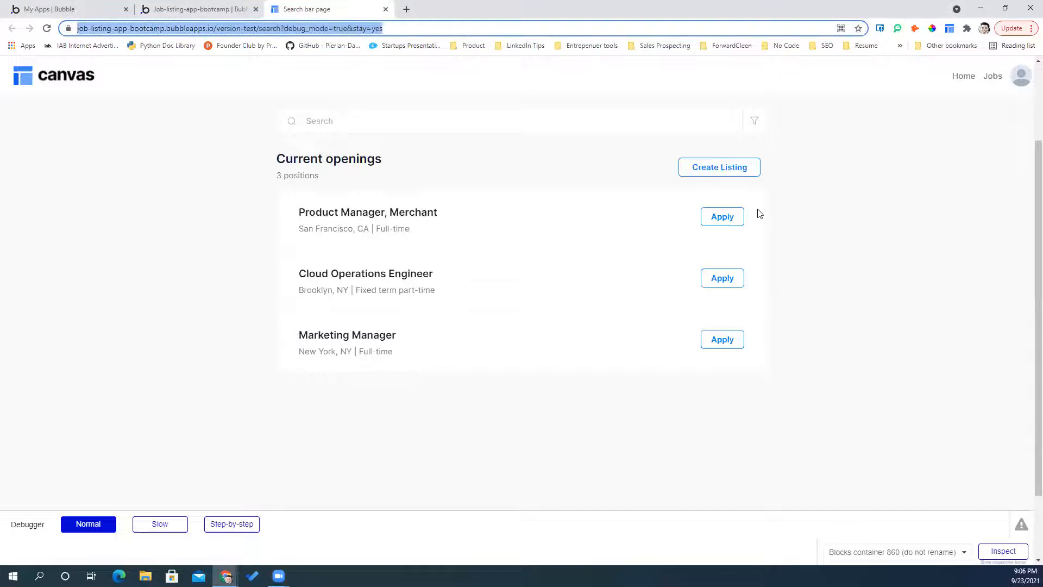
In the job board preview, open the filters panel and try the Type, Industry and salary fields
left_click(788, 119)
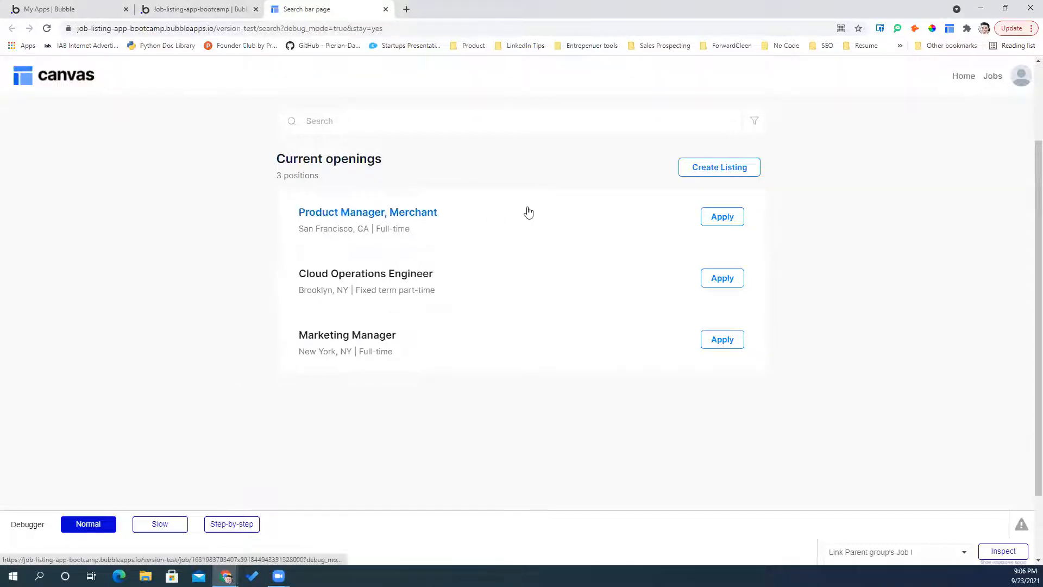
scroll(528, 211, "up", 2)
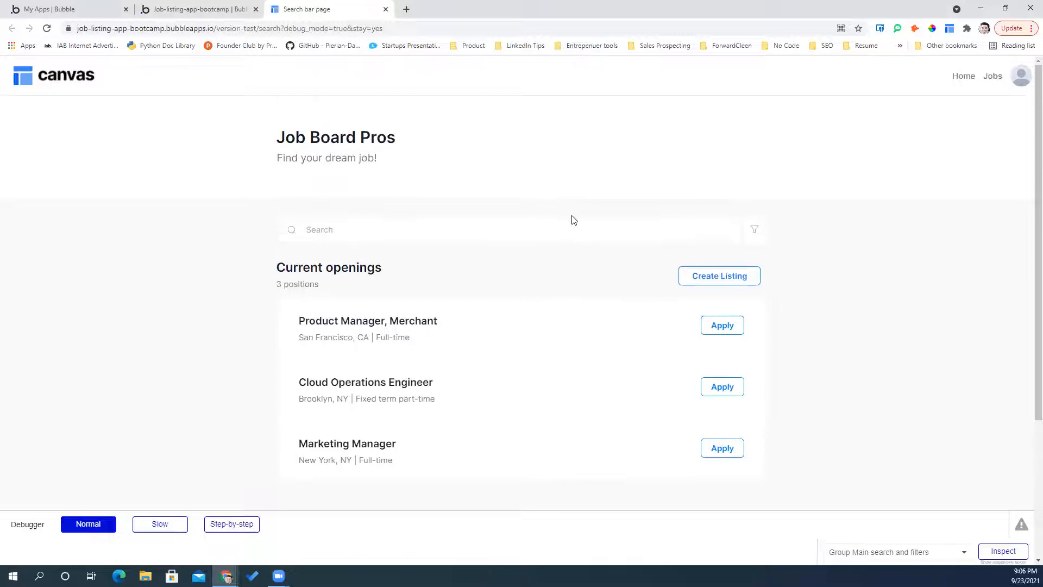
left_click(761, 234)
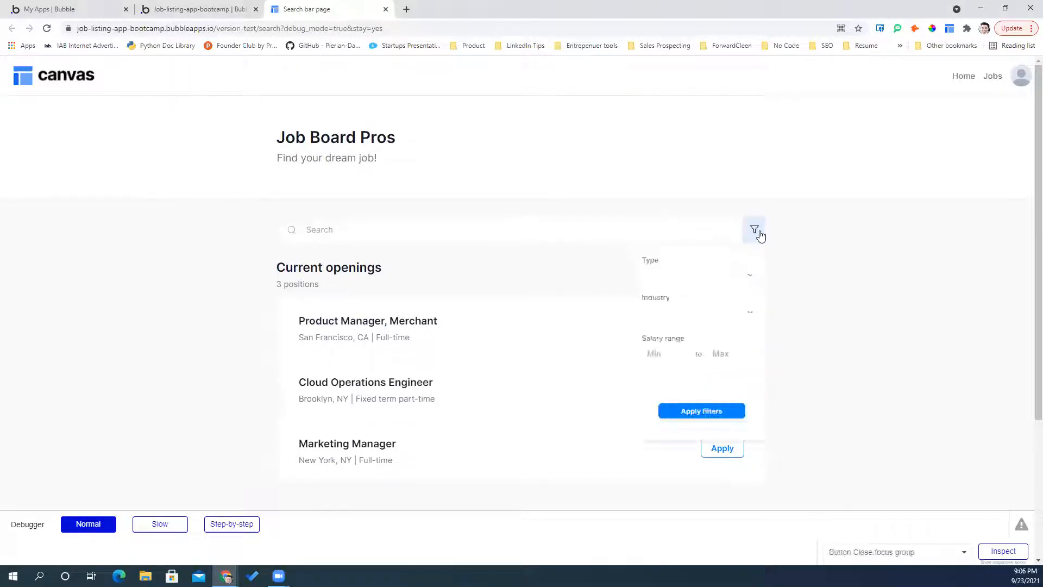
left_click(683, 278)
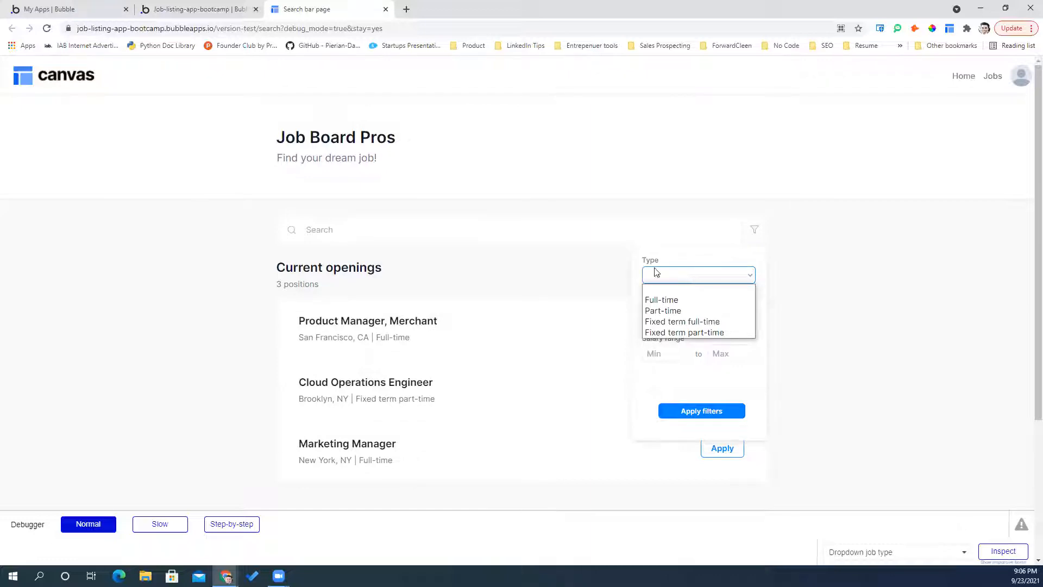
left_click(662, 296)
left_click(665, 311)
left_click(637, 305)
scroll(663, 343, "down", 1)
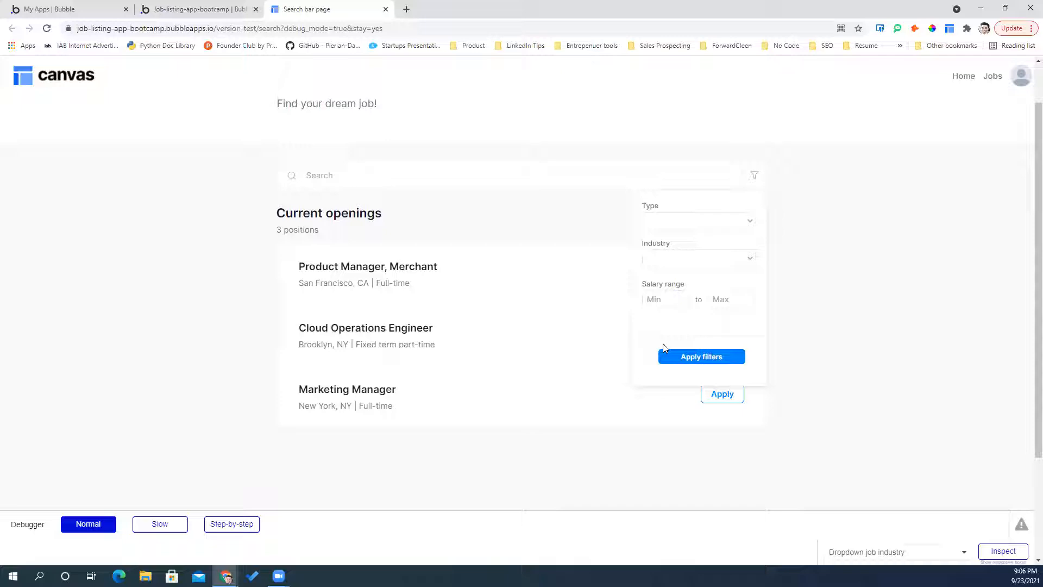
left_click(668, 301)
left_click(728, 299)
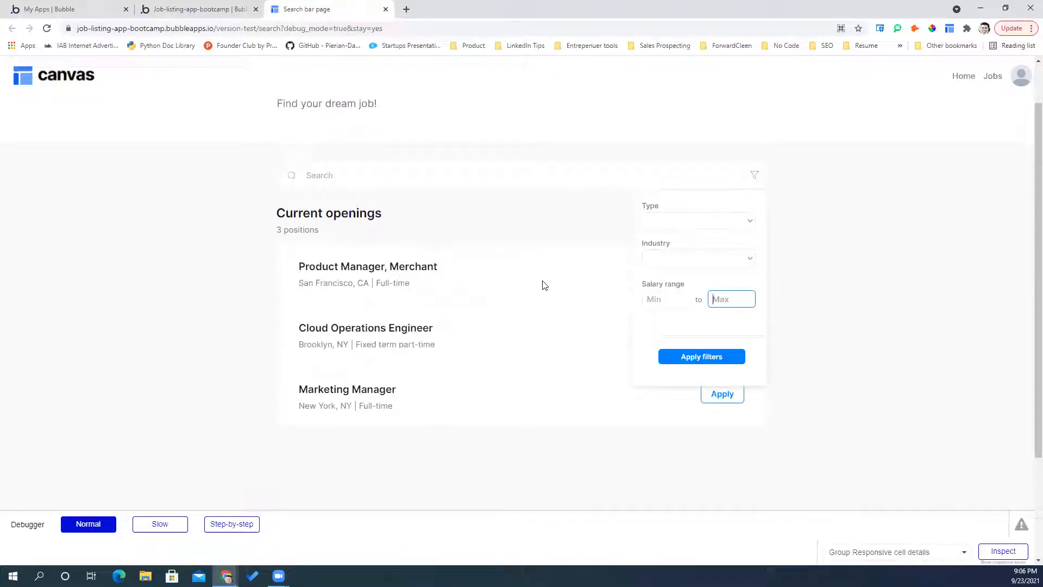
Apply an Automotive industry filter, then clear the search so all three openings show again
left_click(677, 254)
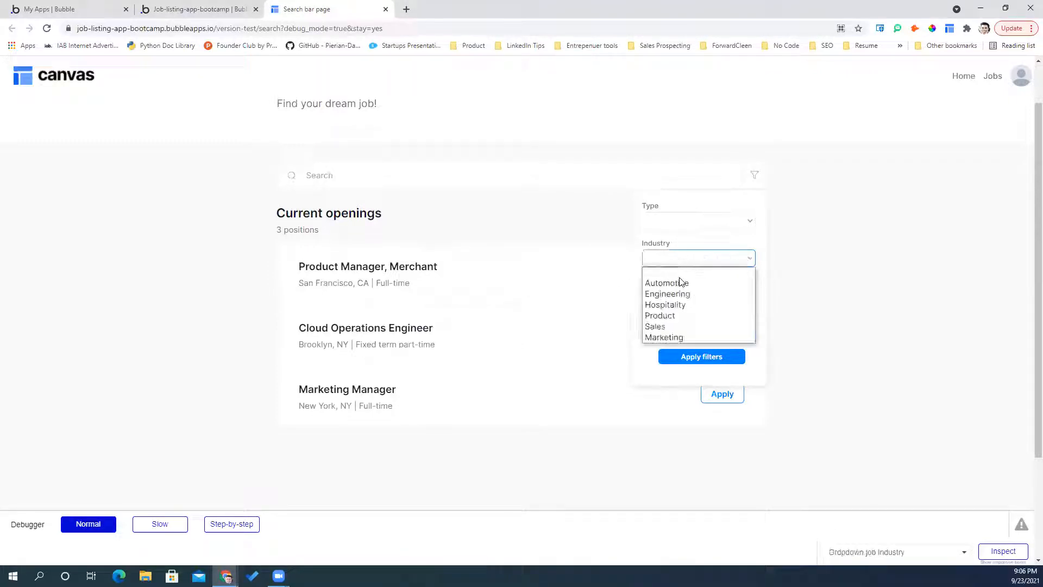
left_click(680, 282)
left_click(700, 356)
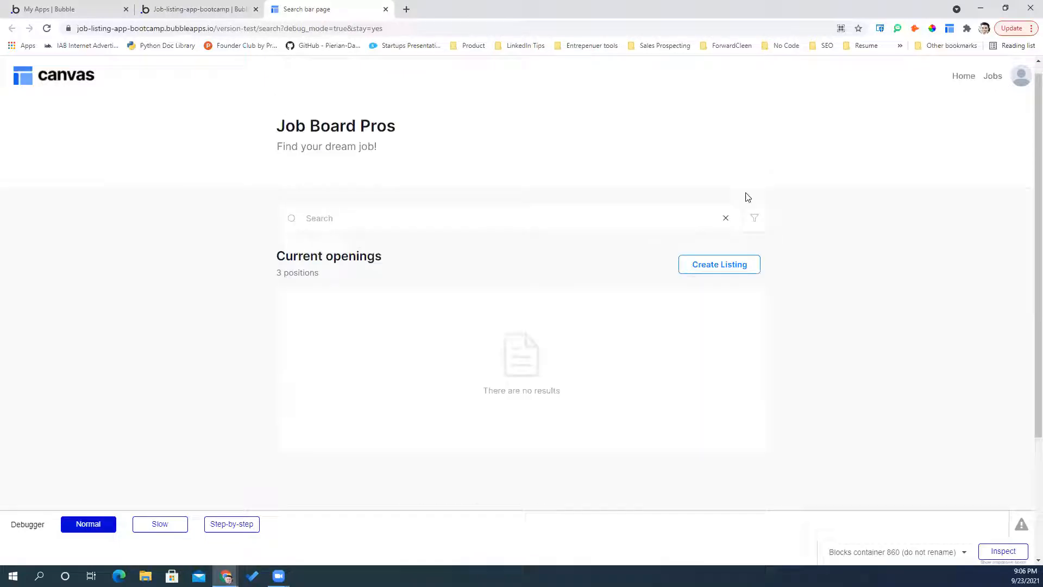
left_click(724, 220)
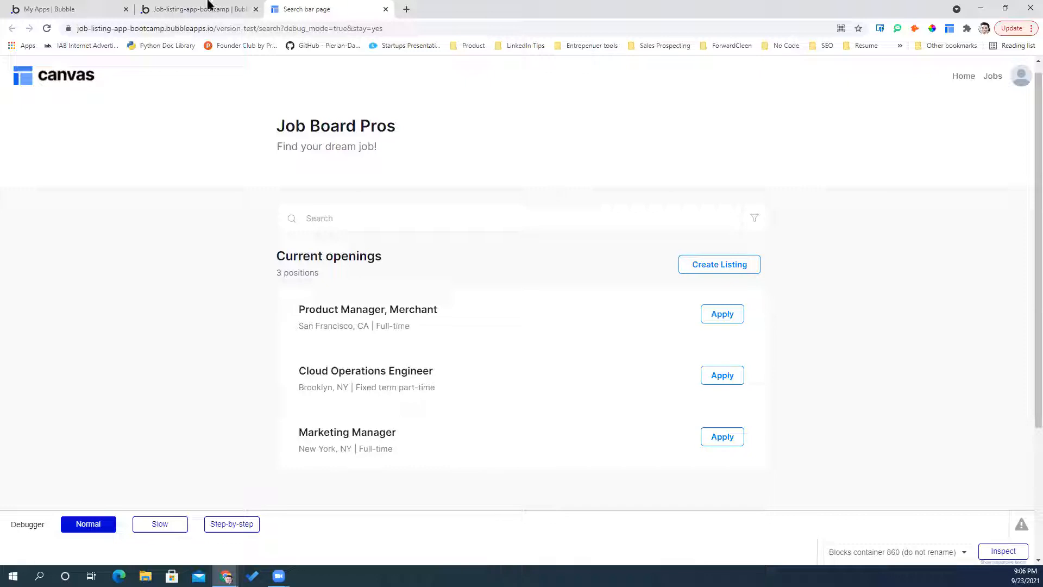
left_click(178, 17)
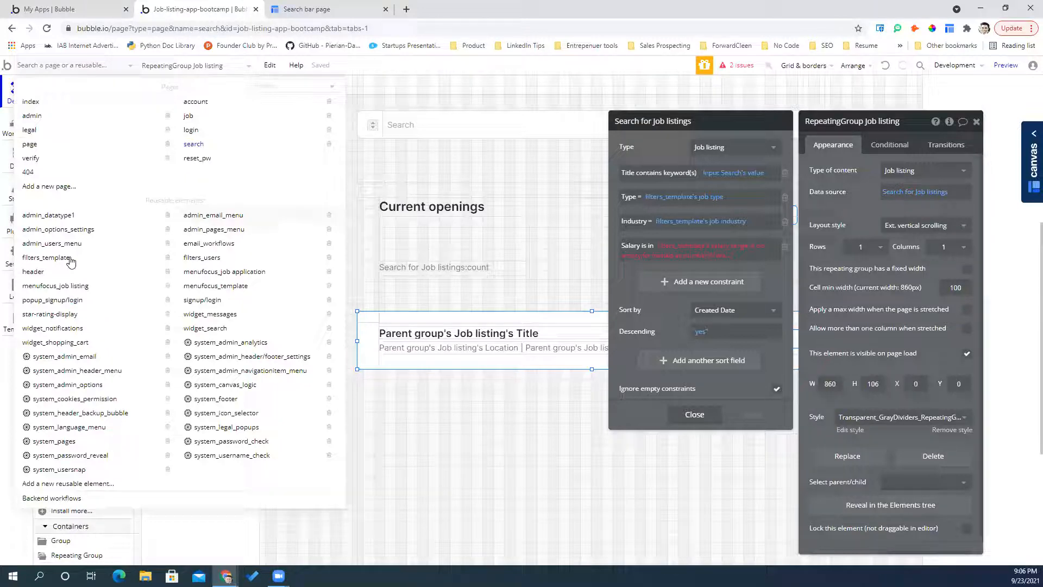
Open filters_template, close the search settings, and select GroupFocus filters in the Elements tree
left_click(68, 259)
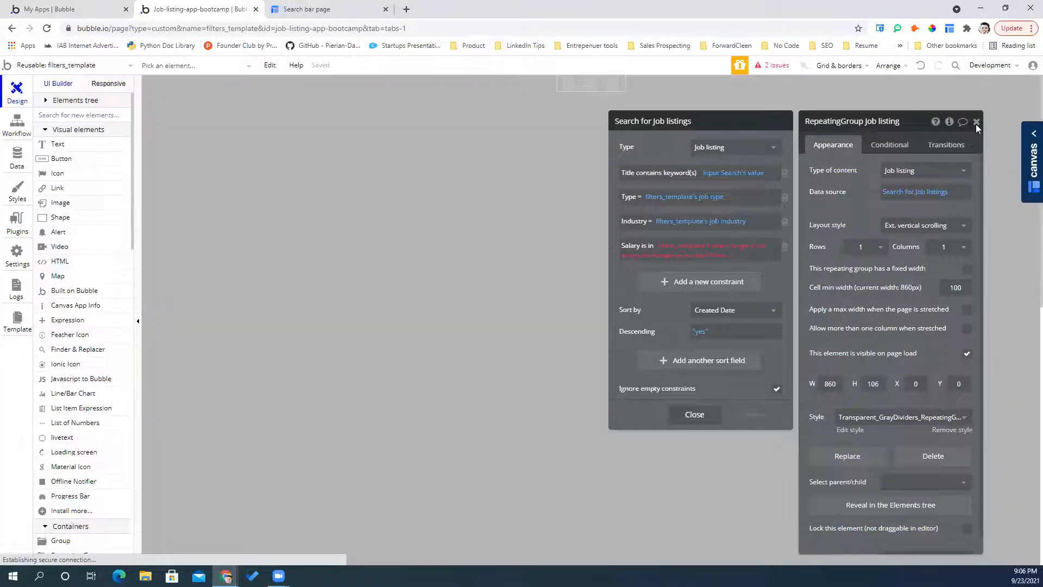
left_click(976, 122)
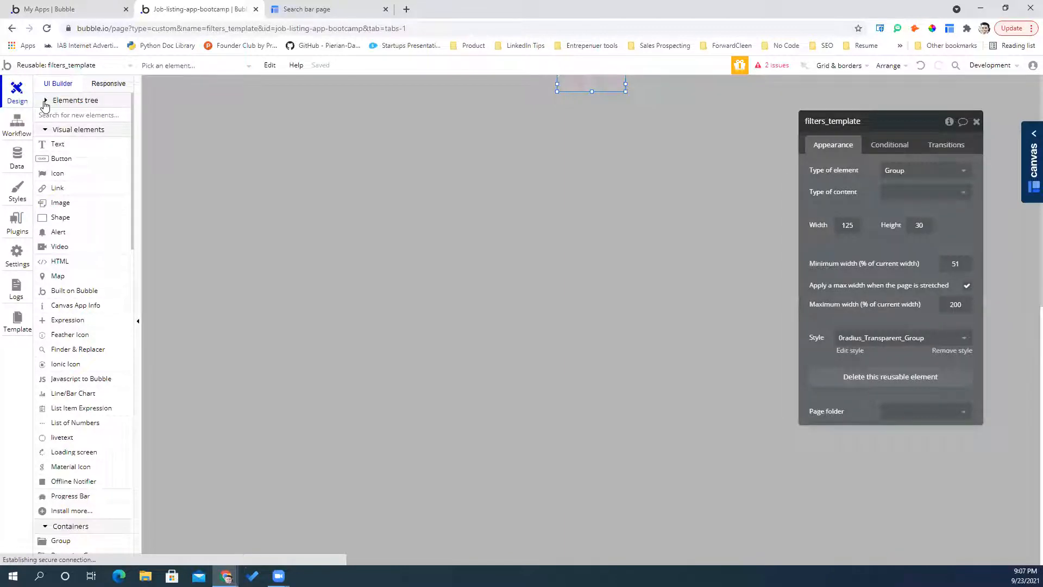
left_click(45, 102)
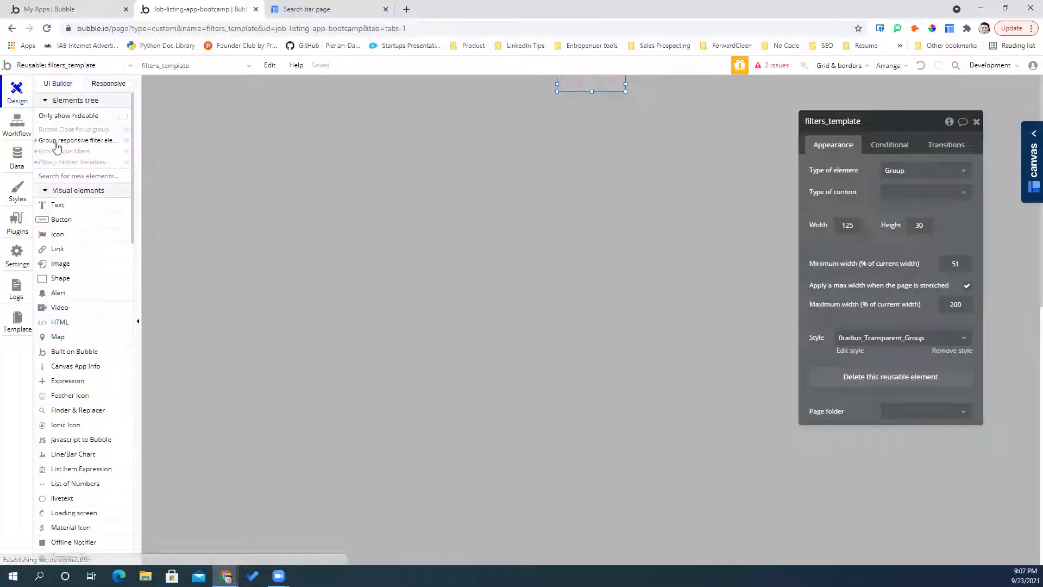
left_click(54, 152)
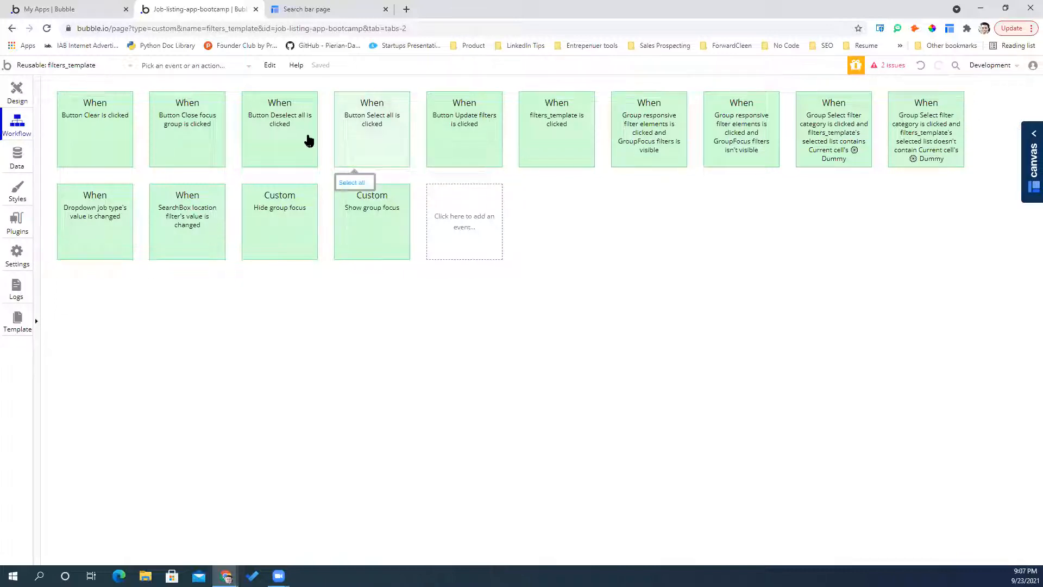
Inspect Step 1 'Set state' of the 'Button Update filters is clicked' workflow
left_click(473, 143)
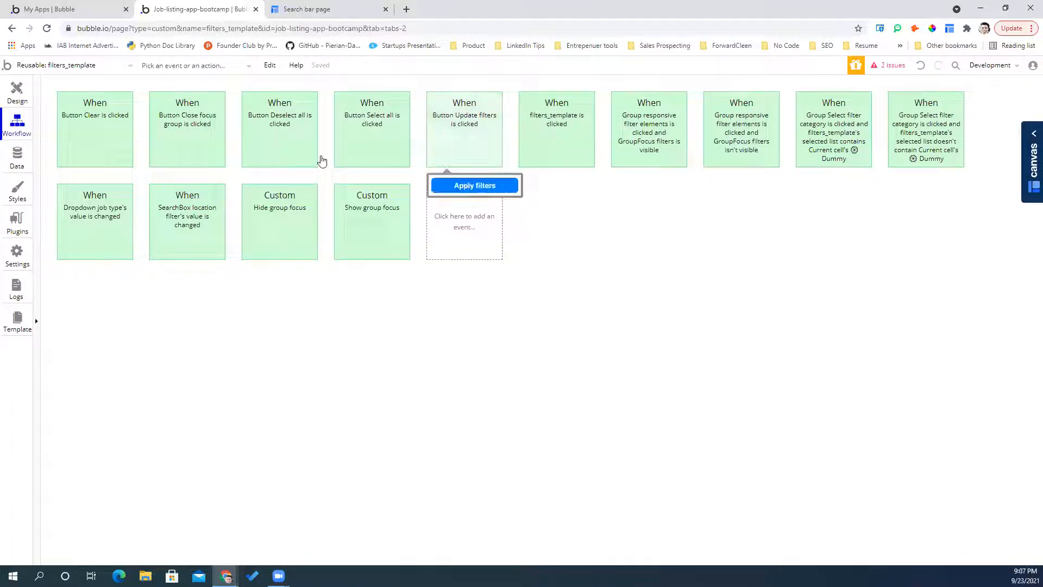
left_click(86, 211)
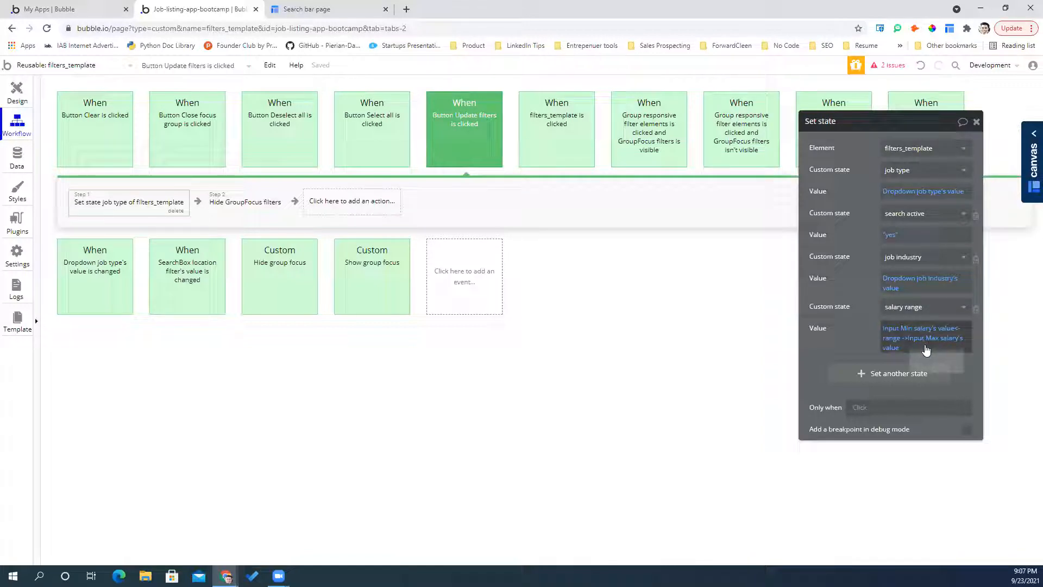
left_click_drag(926, 347, 898, 354)
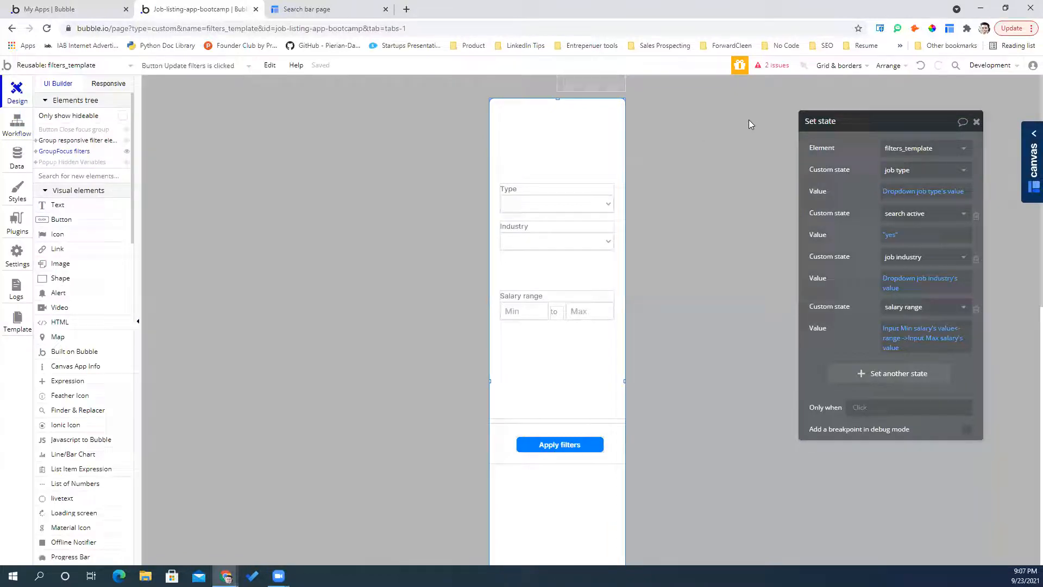
Check filters_template's custom states, then go to the search page and select the job listing repeating group
left_click(748, 120)
left_click(949, 121)
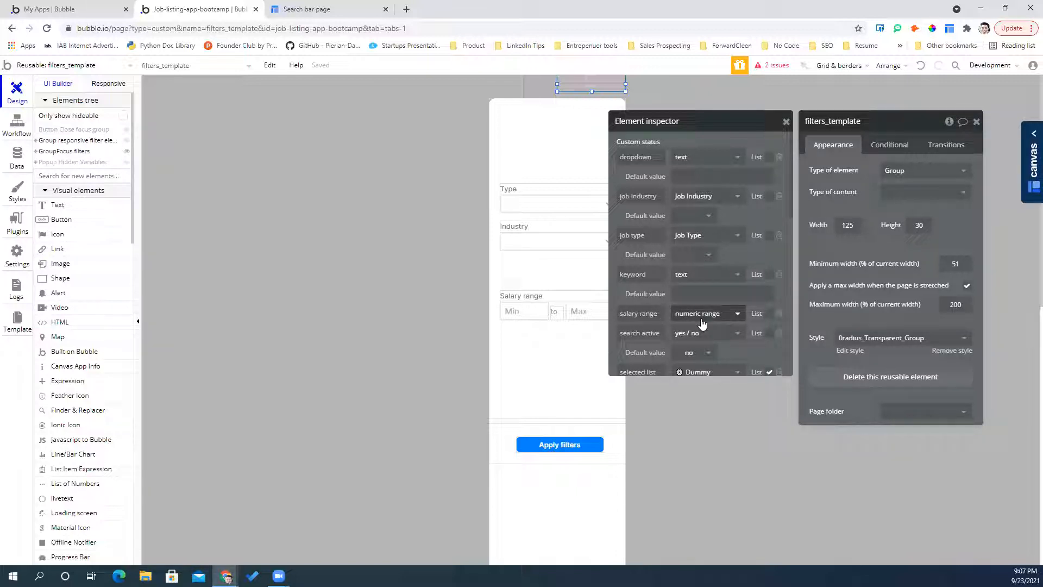
left_click(70, 65)
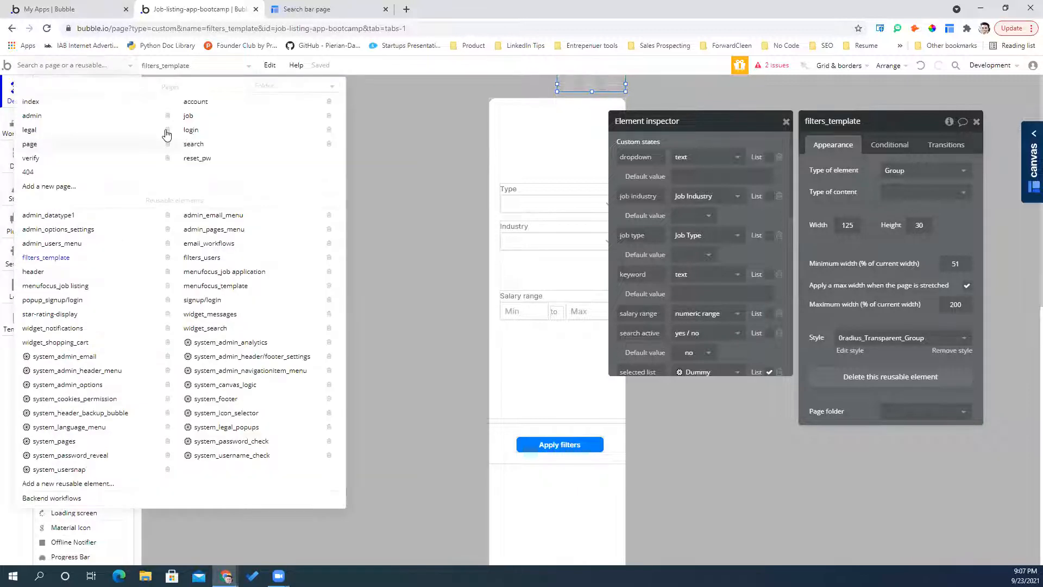
left_click(237, 141)
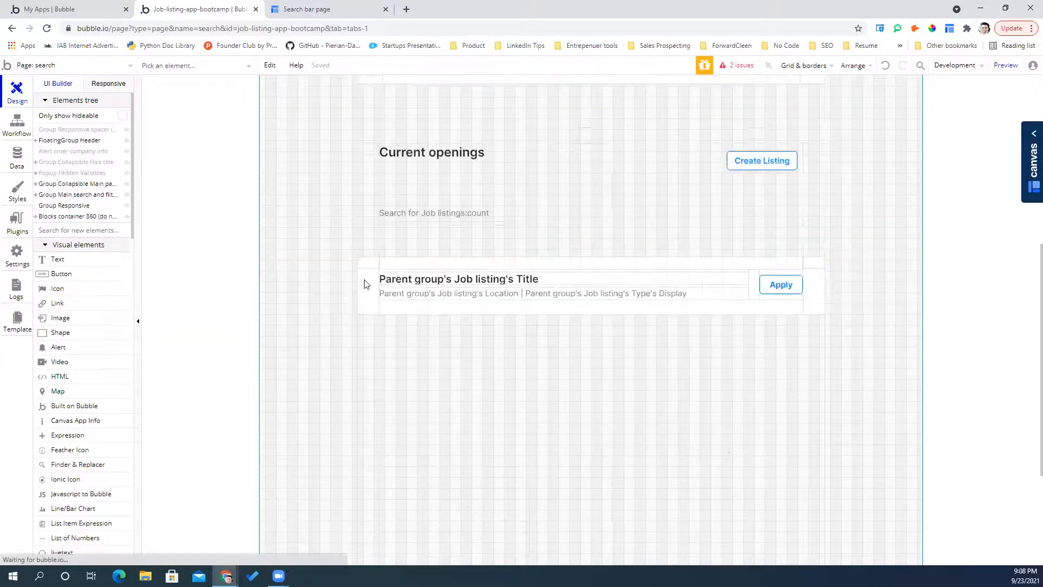
left_click(365, 283)
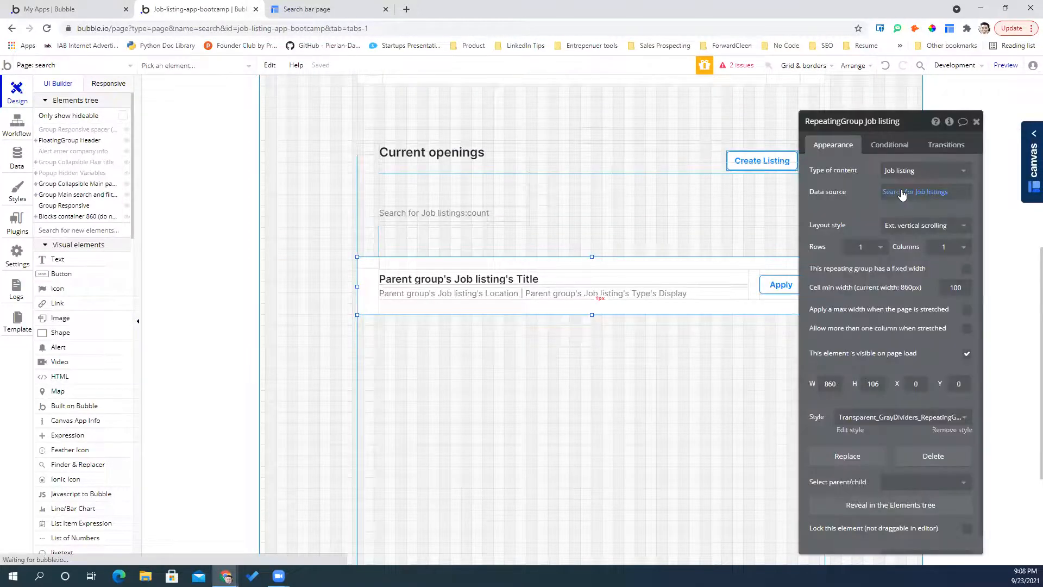
Open the repeating group's Search for Job listings data source and keep Salary as 'is in'
left_click(901, 193)
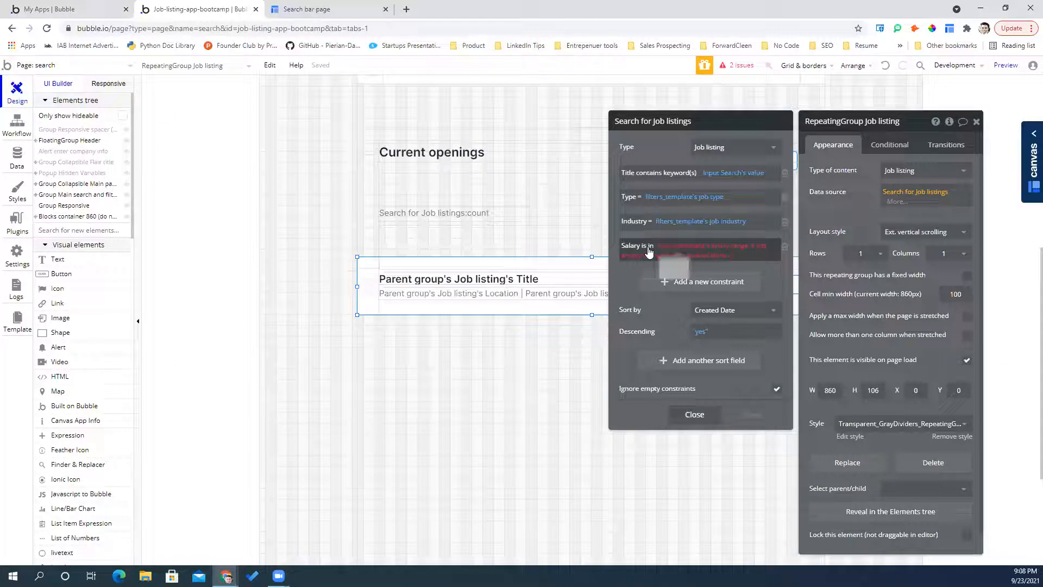
left_click(649, 247)
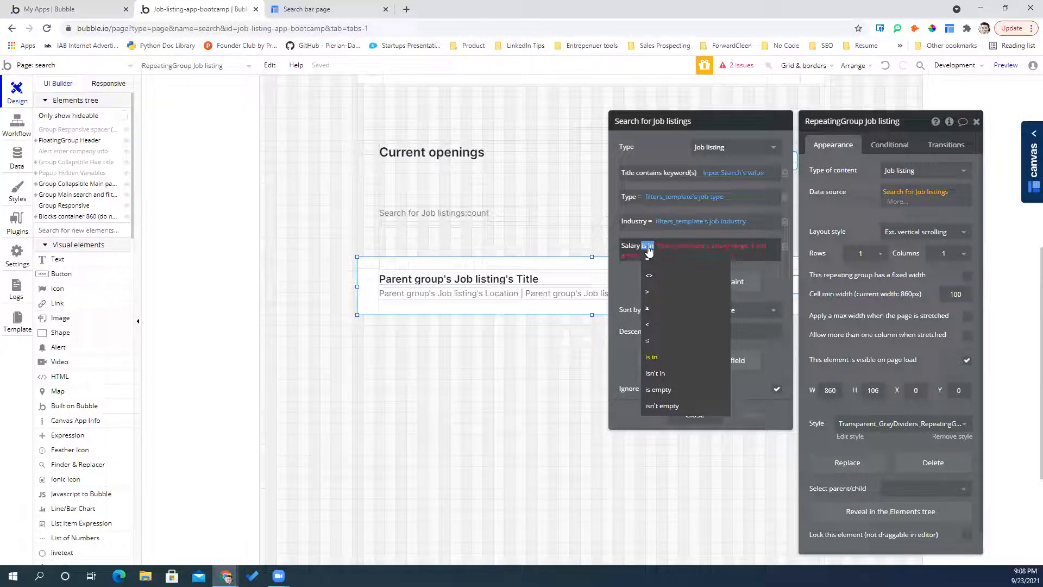
left_click(673, 253)
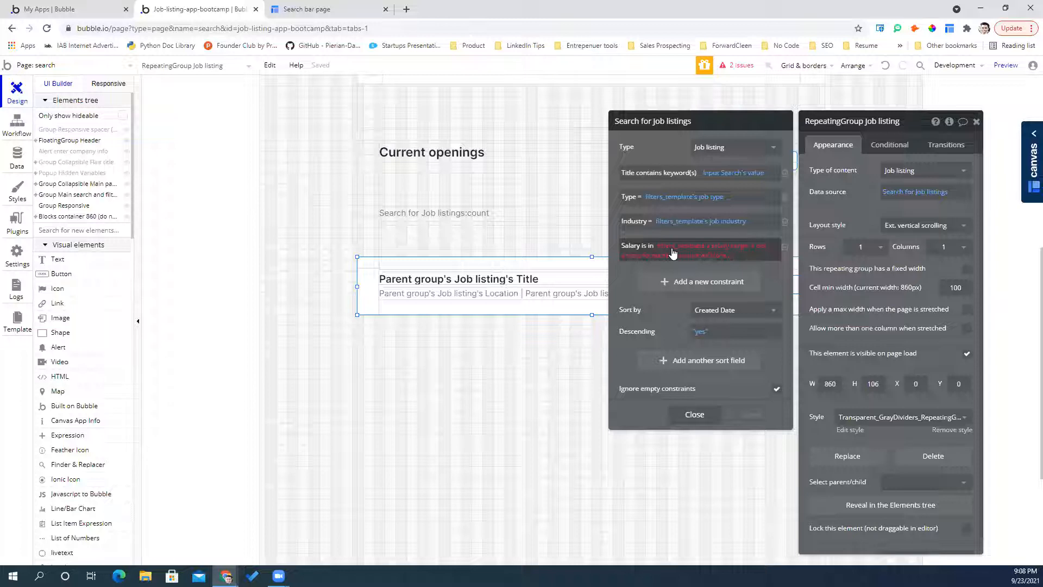
Zoom in, move the search popup left, and clear the Salary is in constraint's value
key("ctrl+equal")
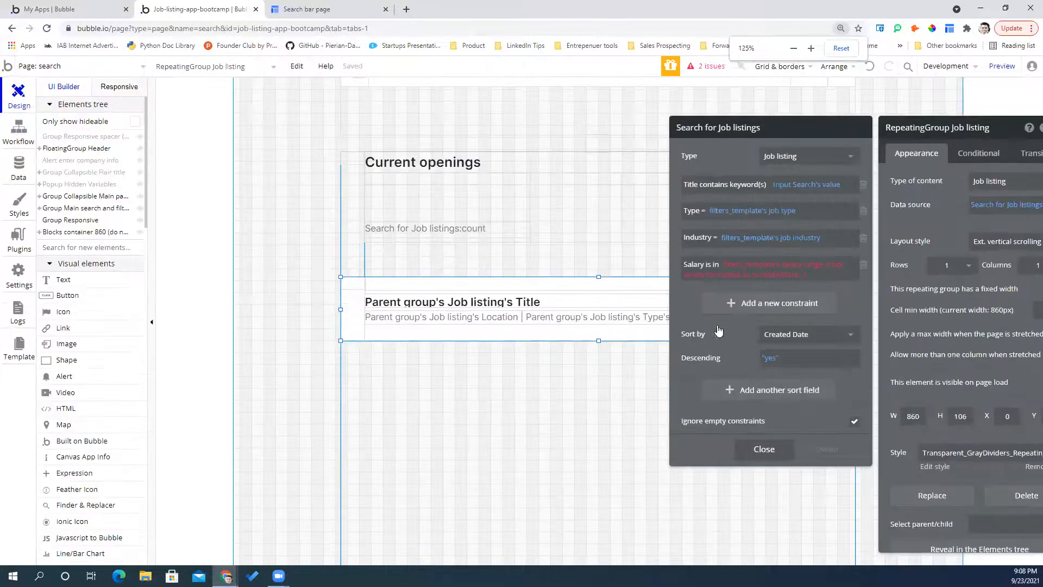
key("ctrl+equal")
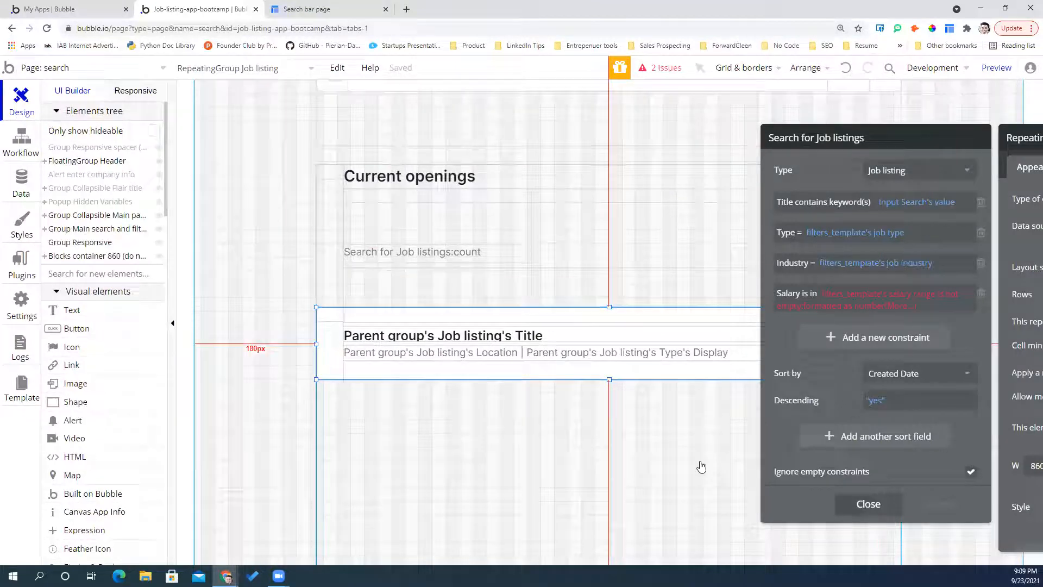
left_click_drag(925, 142, 625, 129)
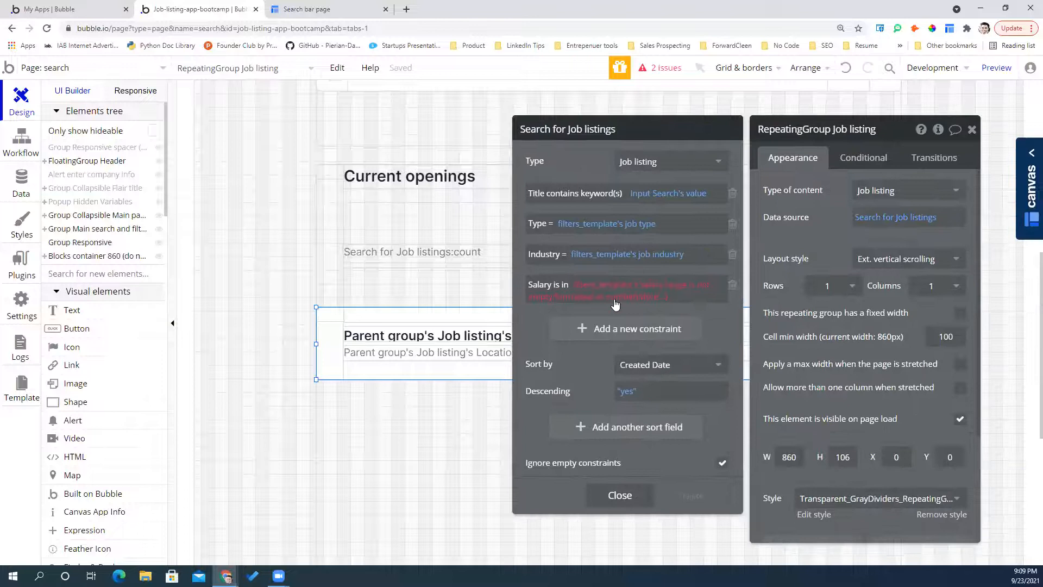
right_click(620, 292)
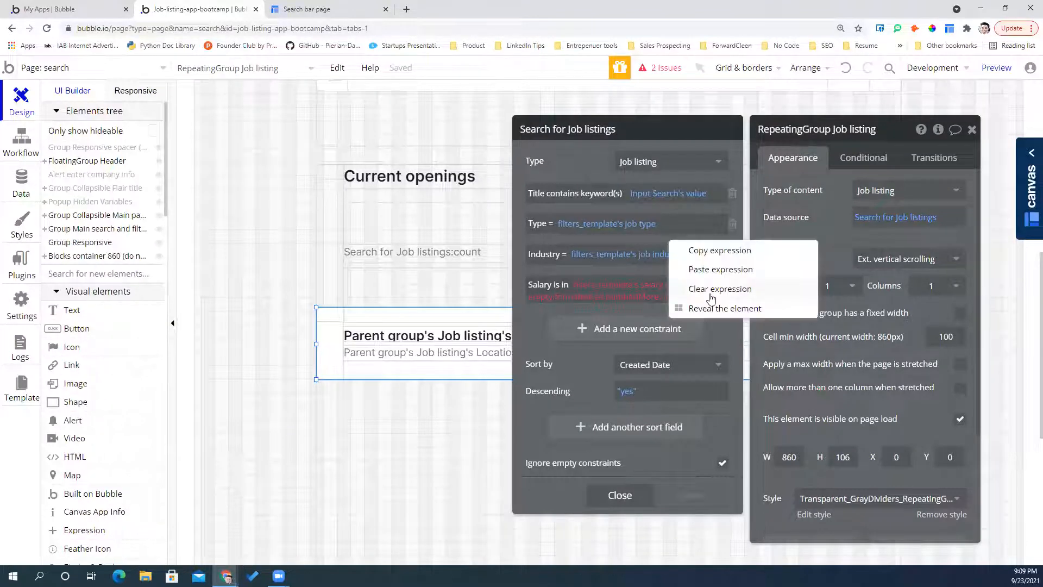
left_click(709, 289)
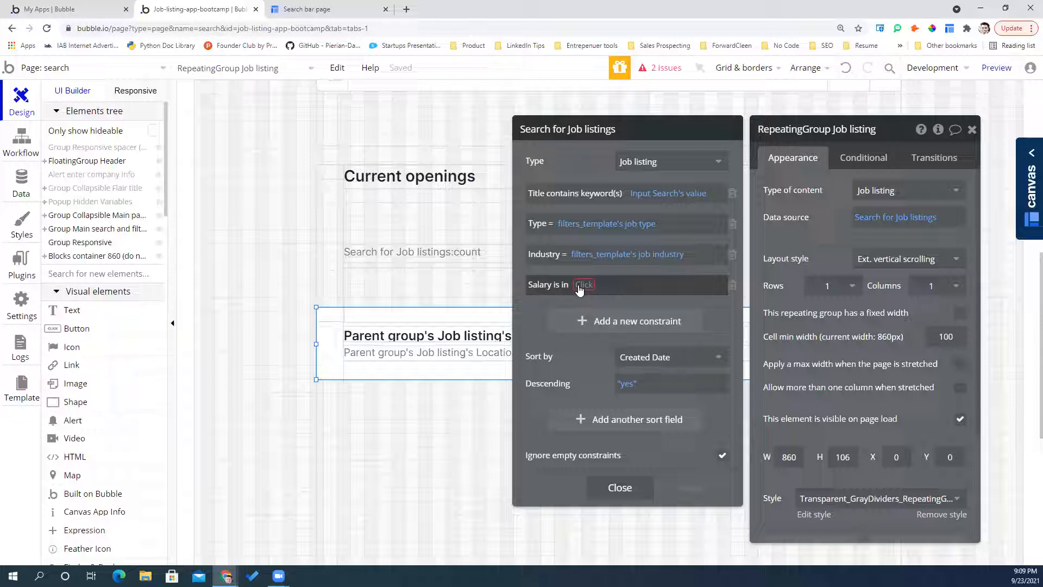
left_click(581, 288)
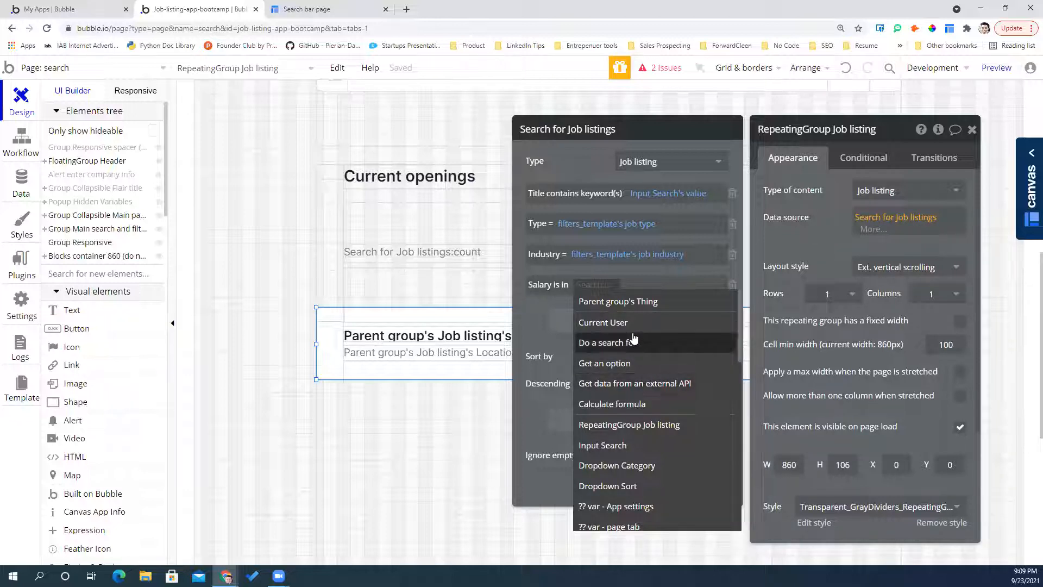
Set the Salary is in value to filters_template's salary range and open its operator list
type("filte")
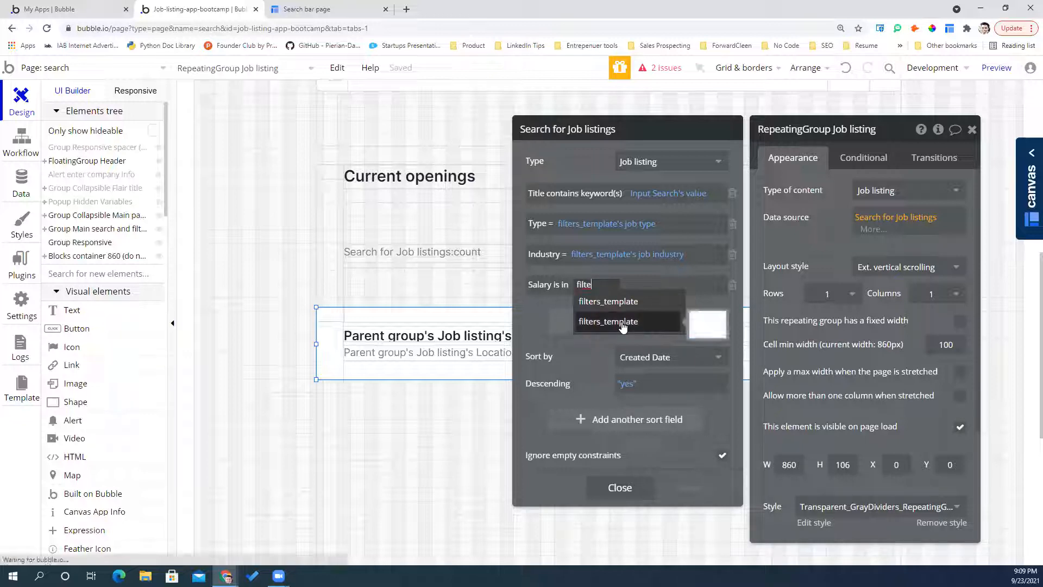
left_click(623, 323)
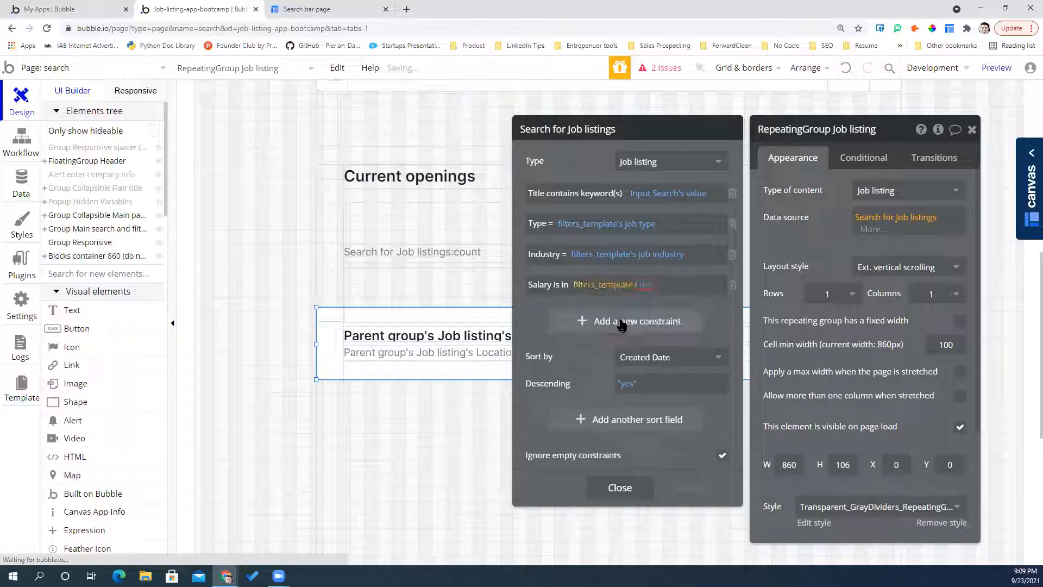
left_click(643, 285)
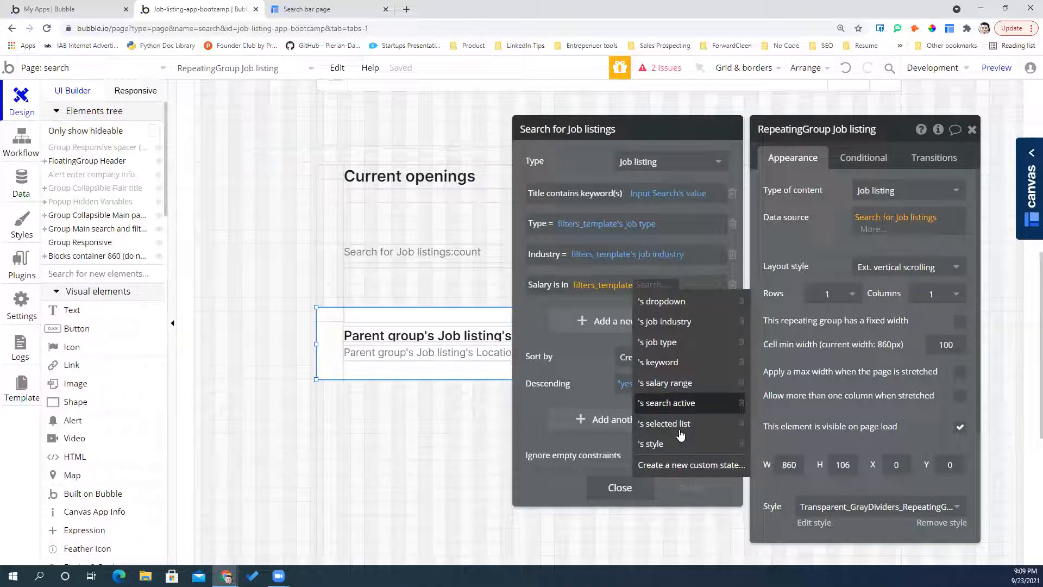
left_click(683, 385)
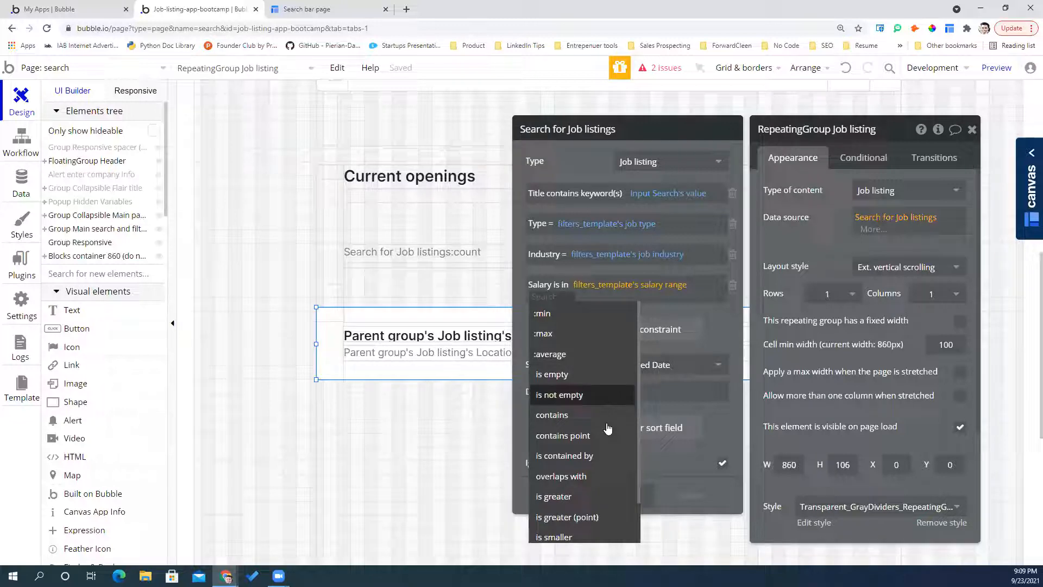
left_click(723, 314)
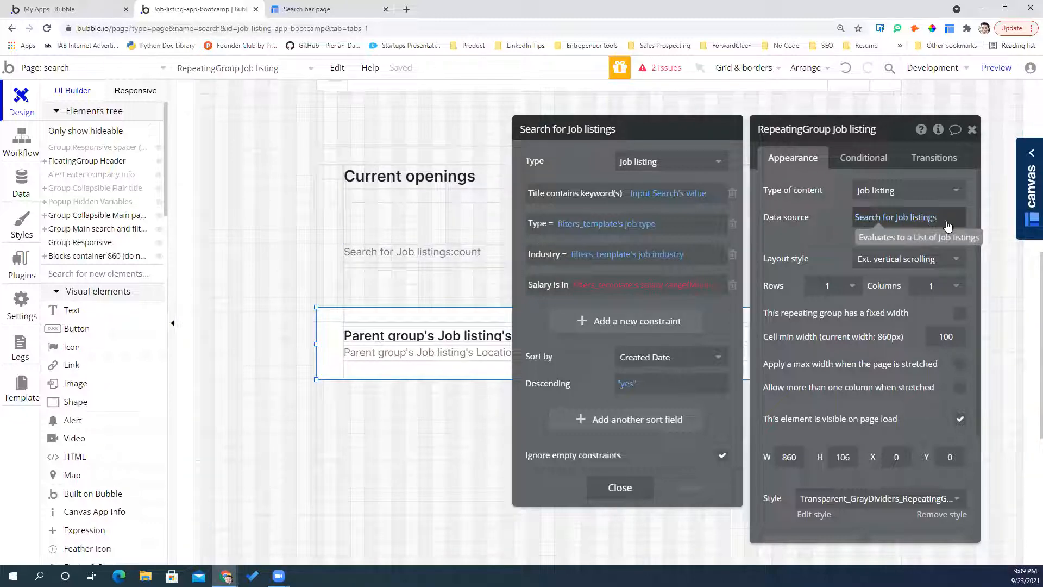
Close the search popup and append :filtered to the repeating group's Search for Job listings
left_click(929, 227)
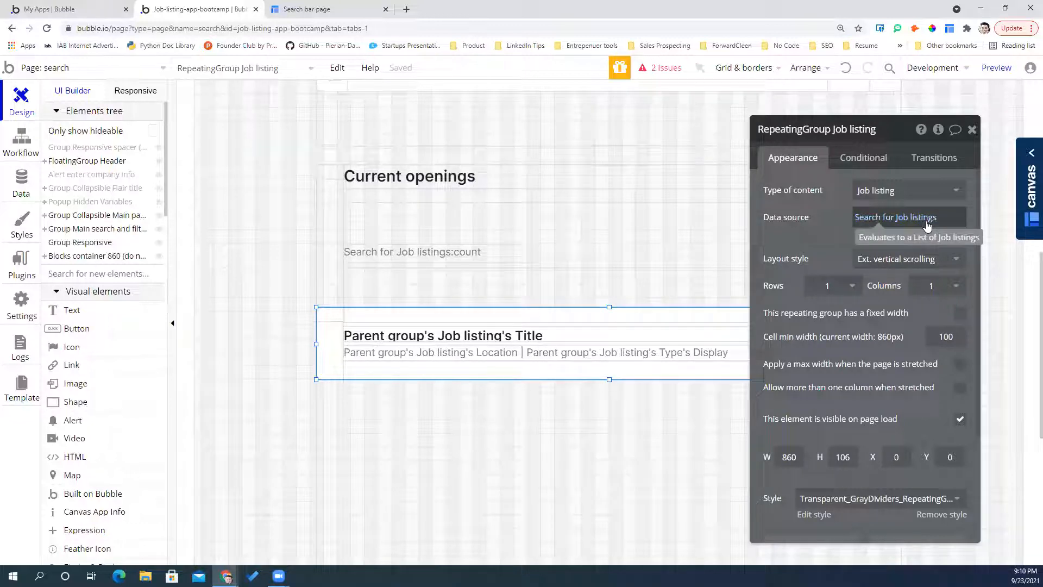
left_click(928, 225)
left_click(880, 230)
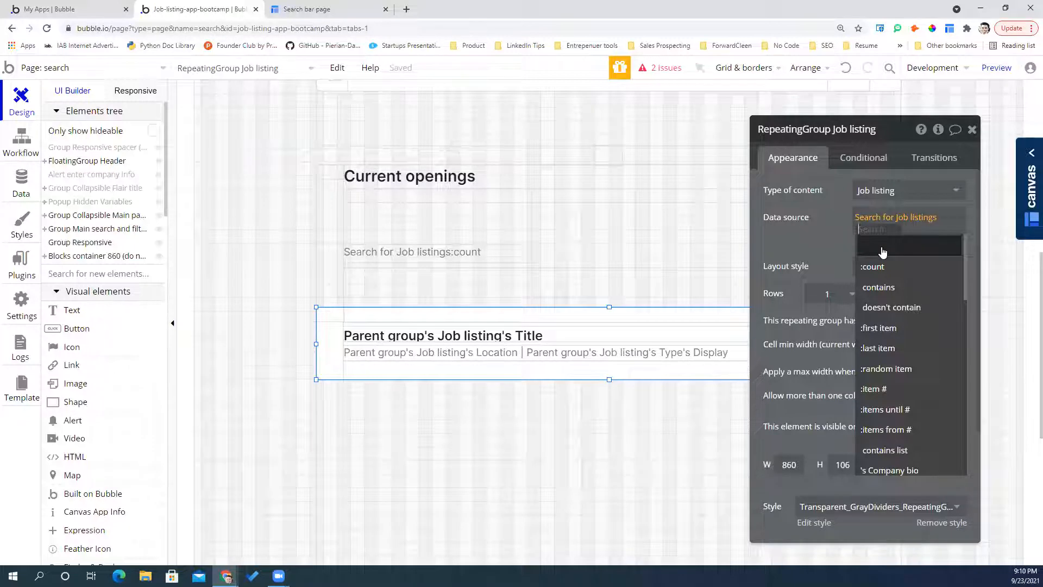
type("fil")
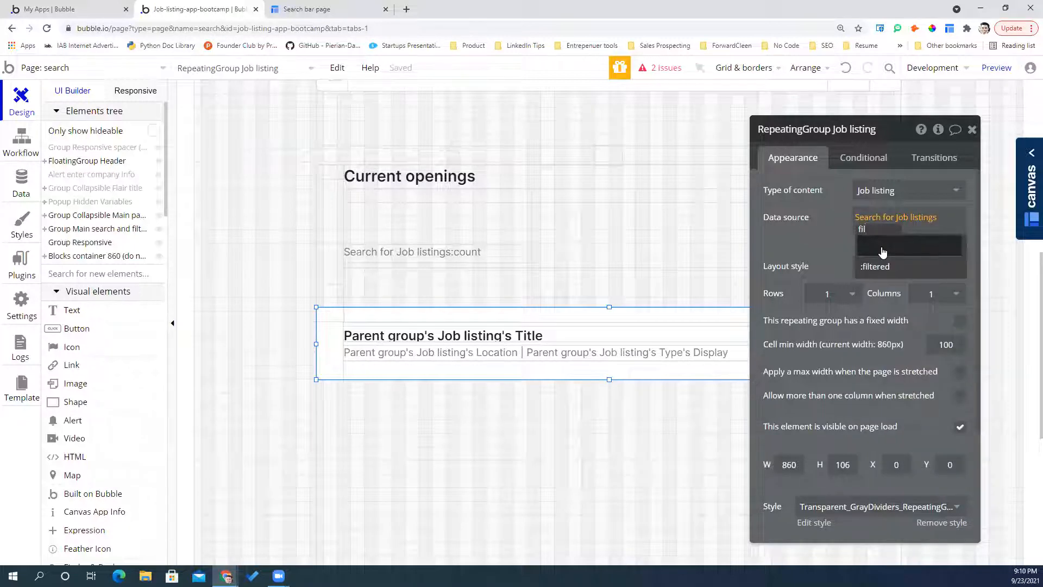
left_click(873, 267)
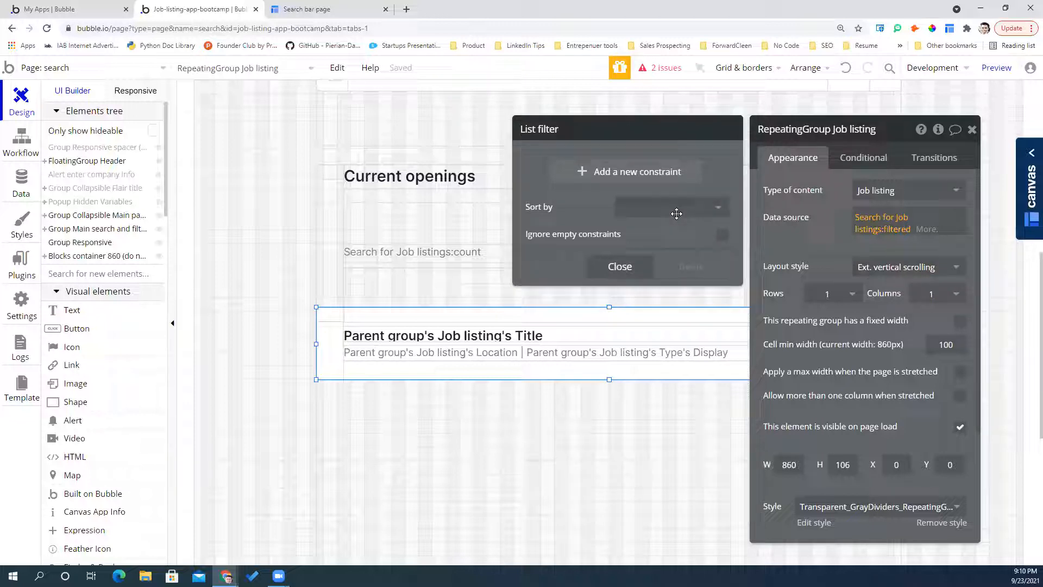
Add a list filter constraint Salary is in filters_template's salary range
left_click(663, 173)
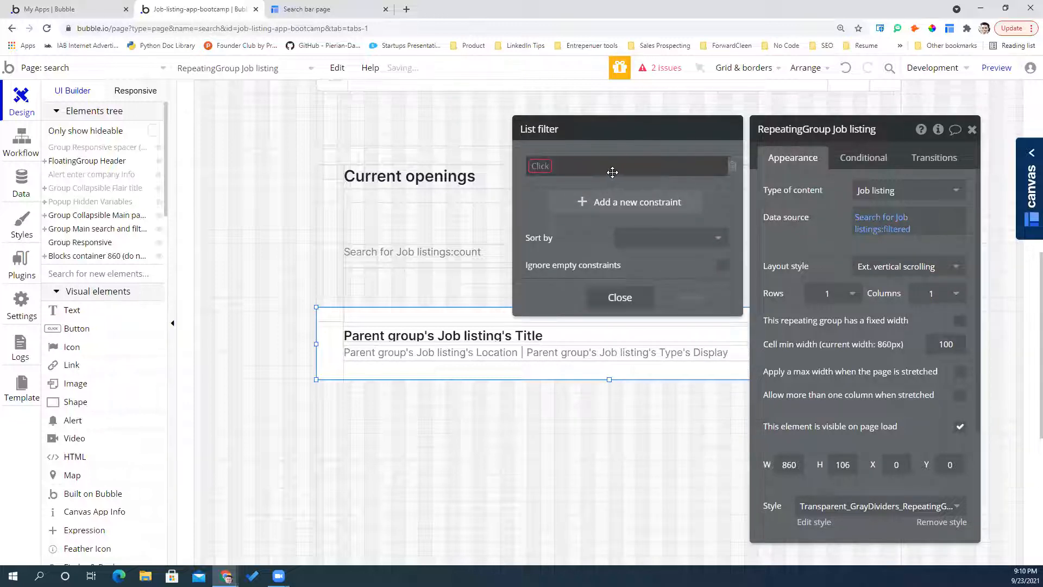
left_click(547, 169)
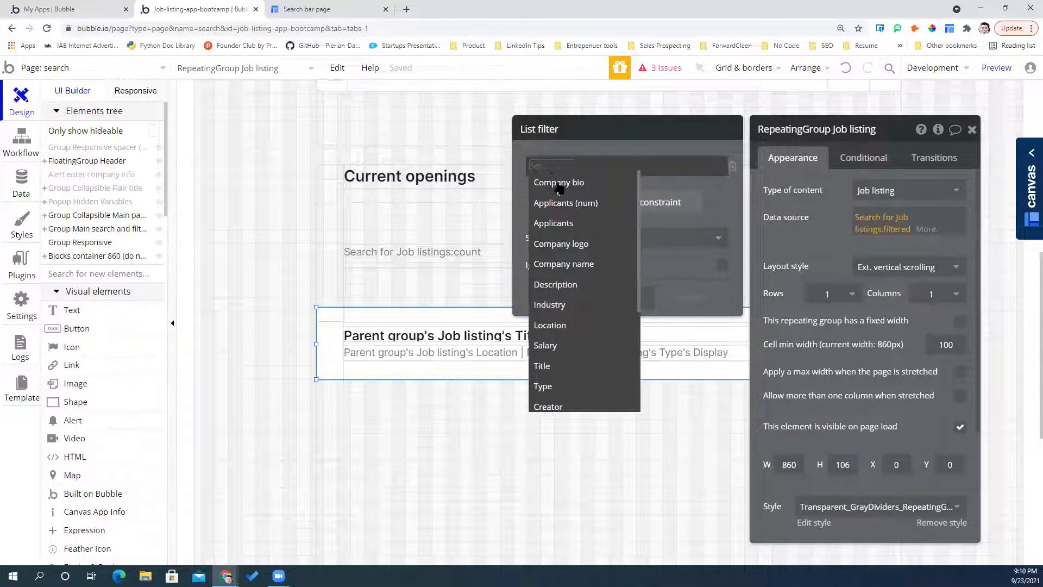
left_click(572, 346)
left_click(565, 167)
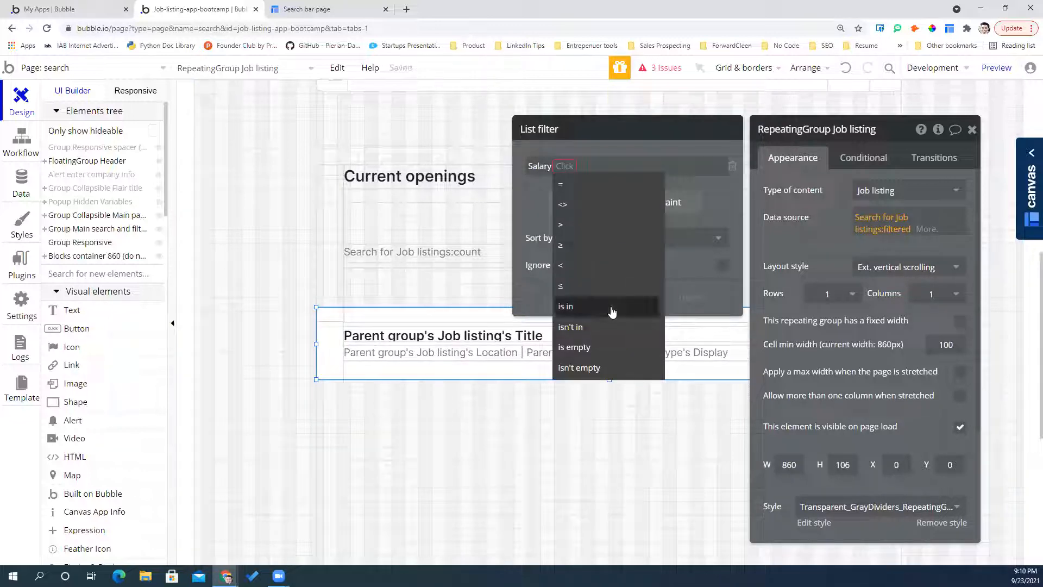
left_click(584, 167)
left_click(584, 164)
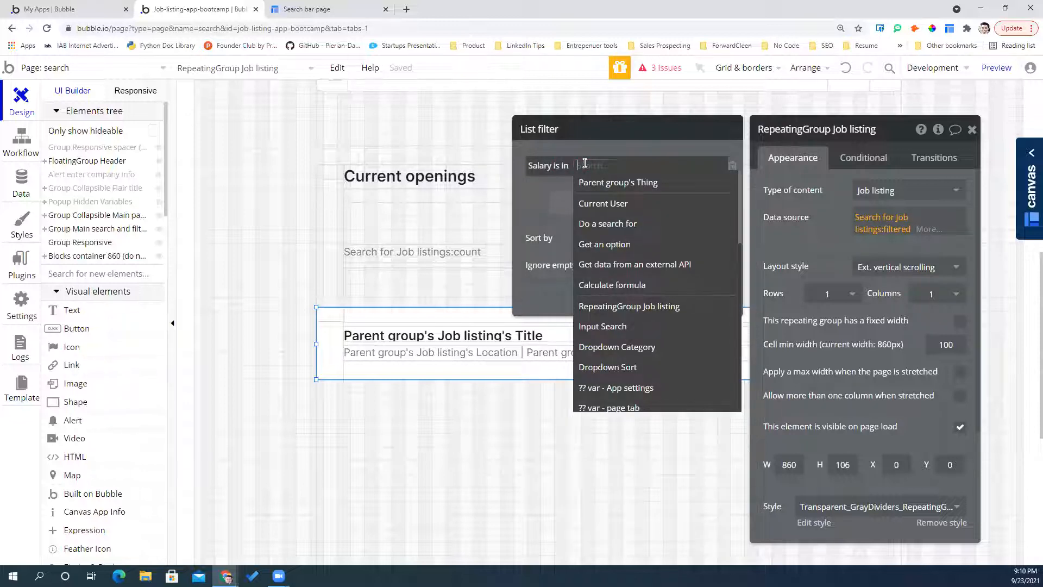
type("filter")
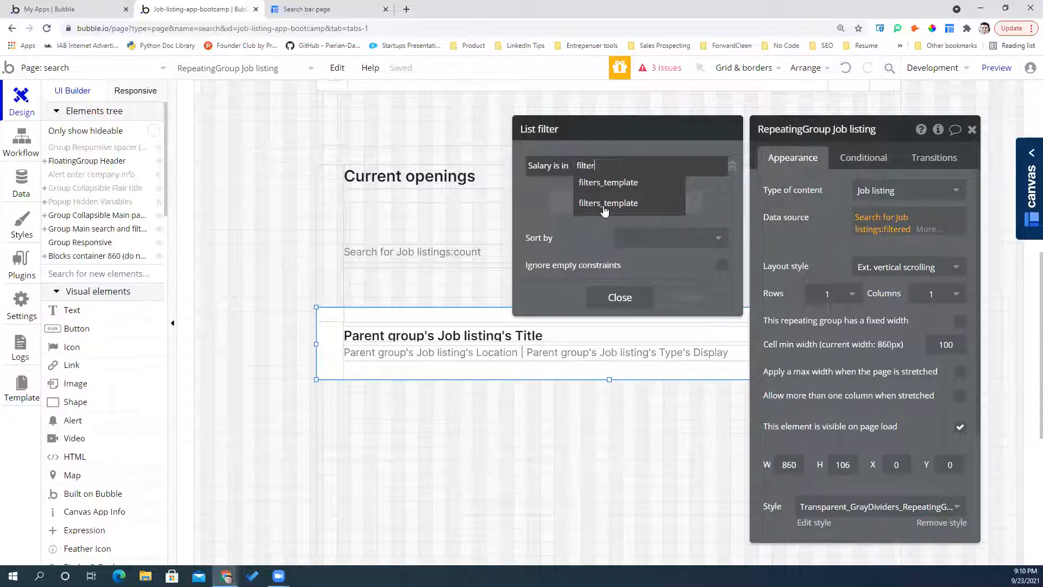
left_click(606, 201)
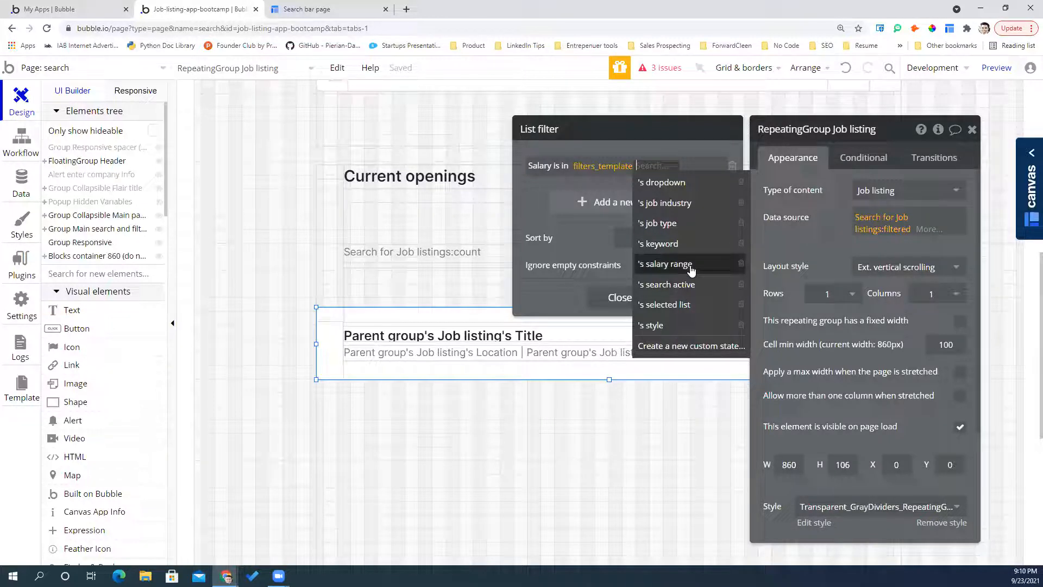
left_click(690, 266)
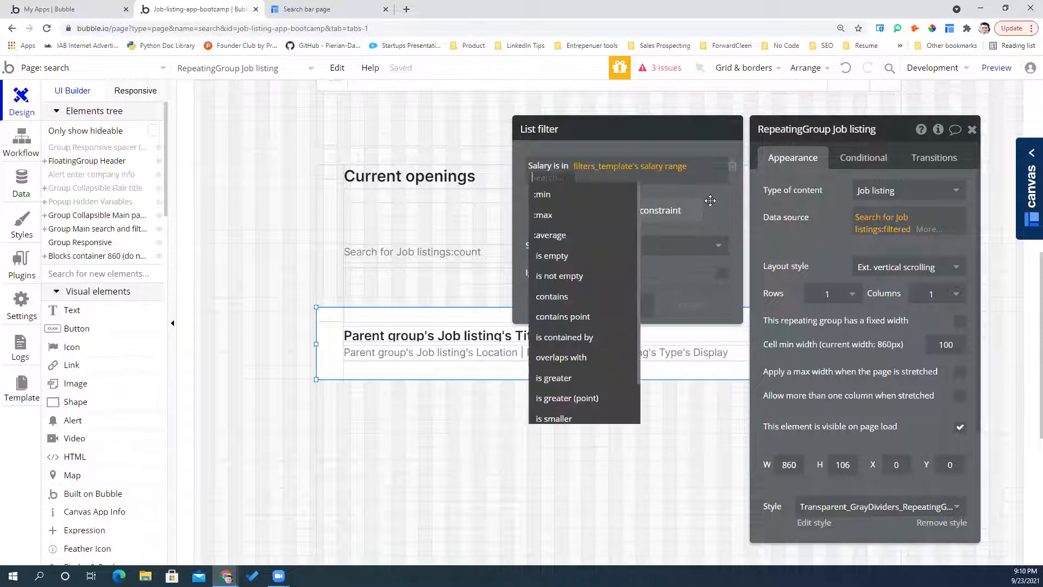
left_click(722, 208)
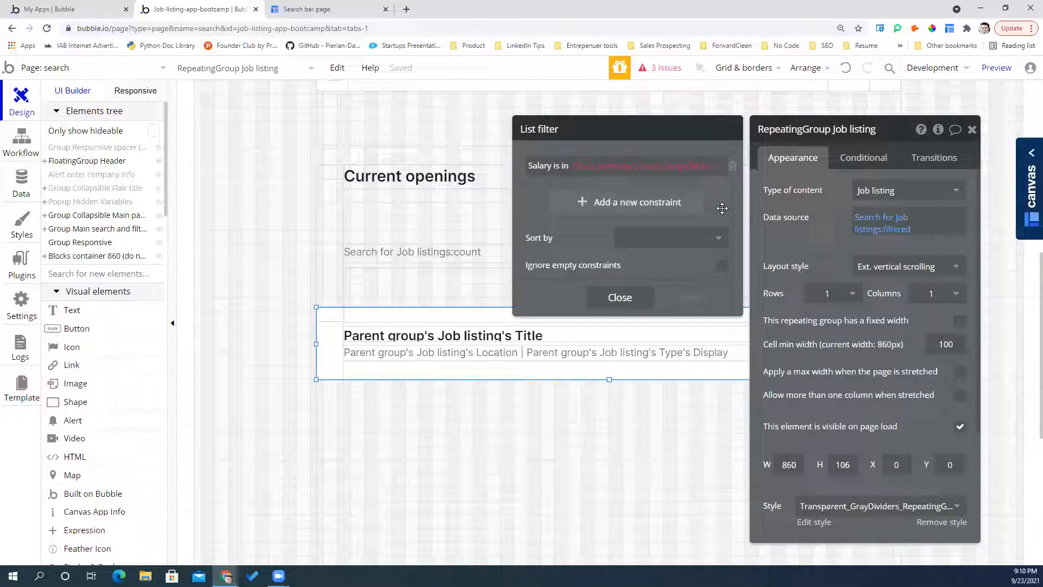
Delete the incomplete Salary constraint and close the List filter
left_click(733, 166)
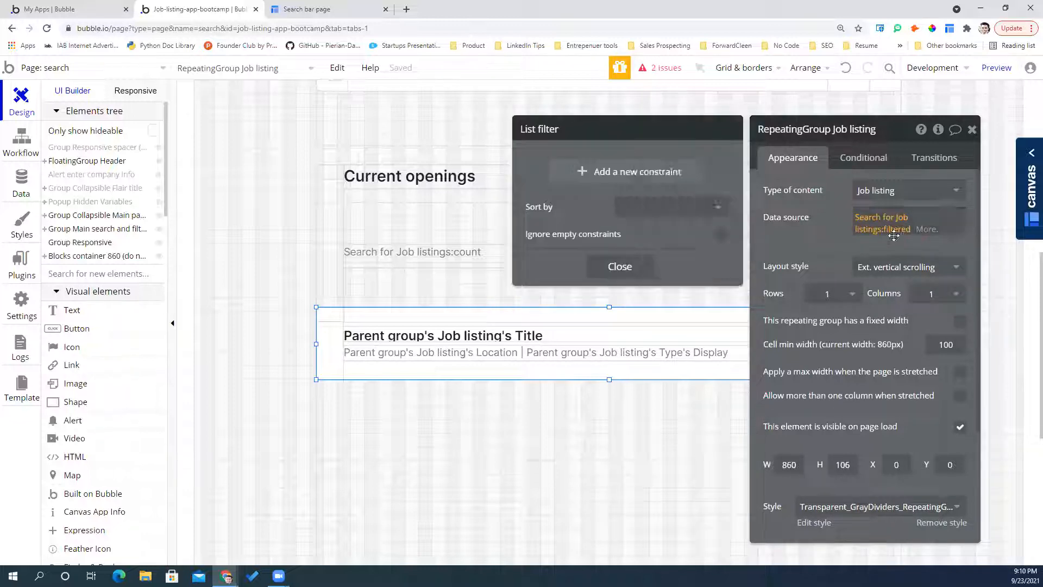
left_click(896, 239)
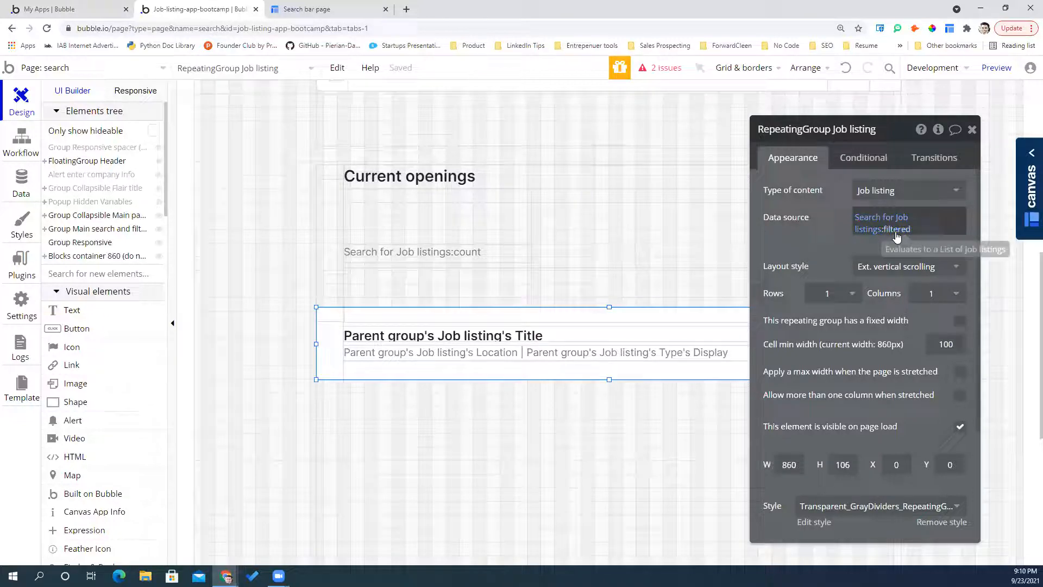
left_click(895, 230)
left_click(835, 243)
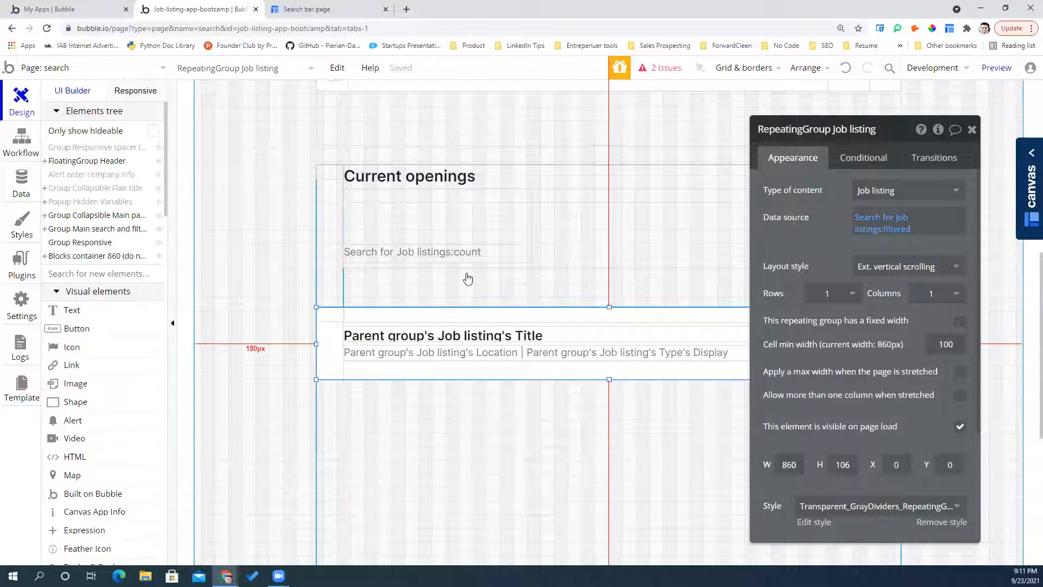
Reopen the List filter and add a Salary > constraint
left_click(896, 230)
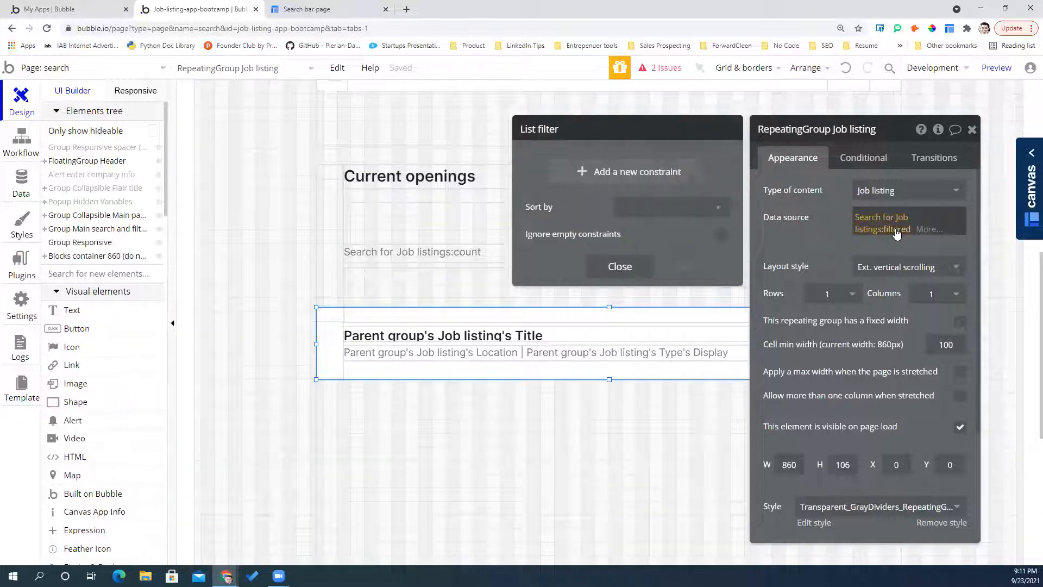
left_click(605, 171)
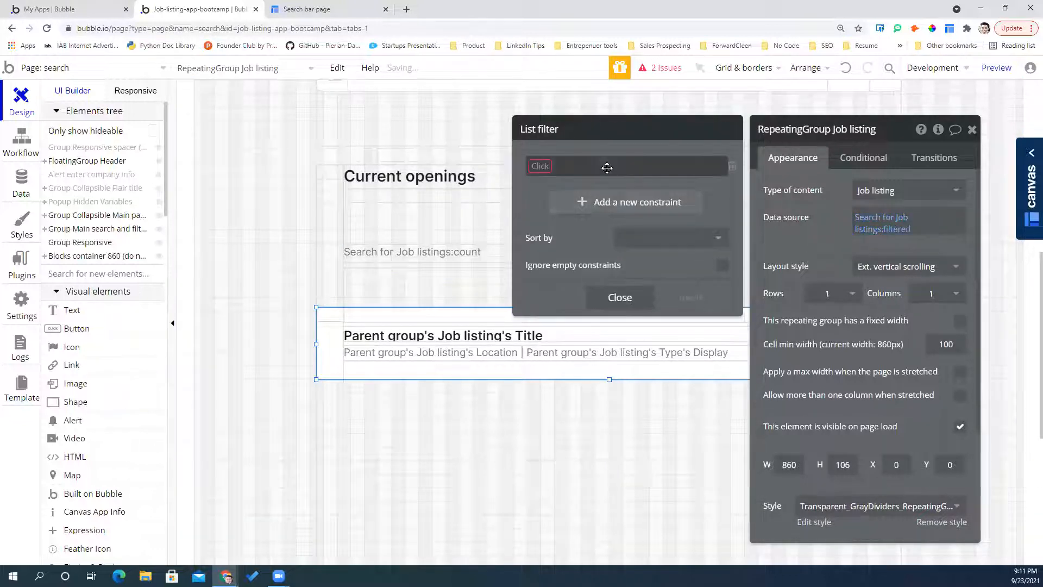
left_click(544, 166)
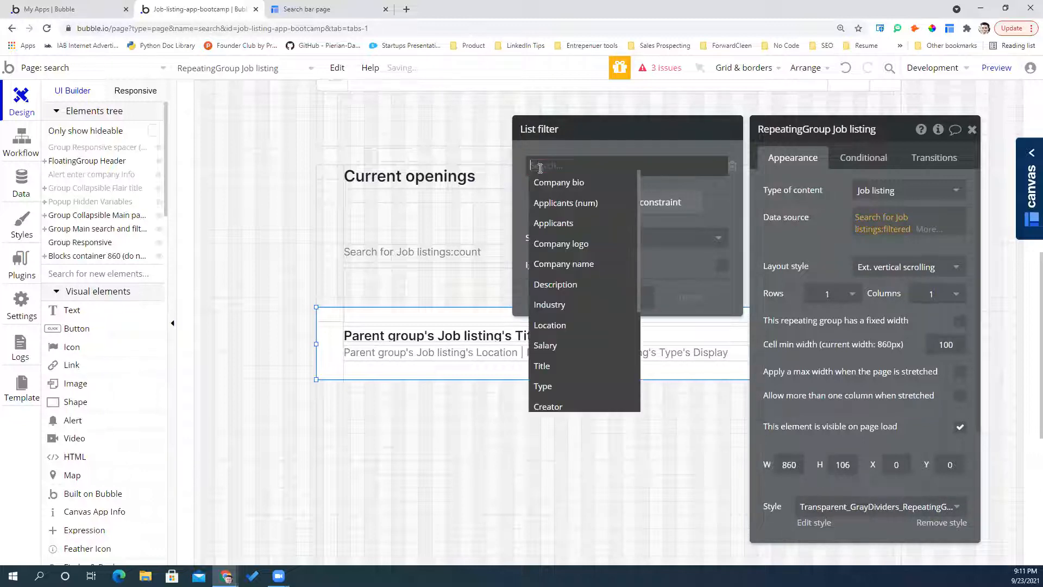
left_click(581, 350)
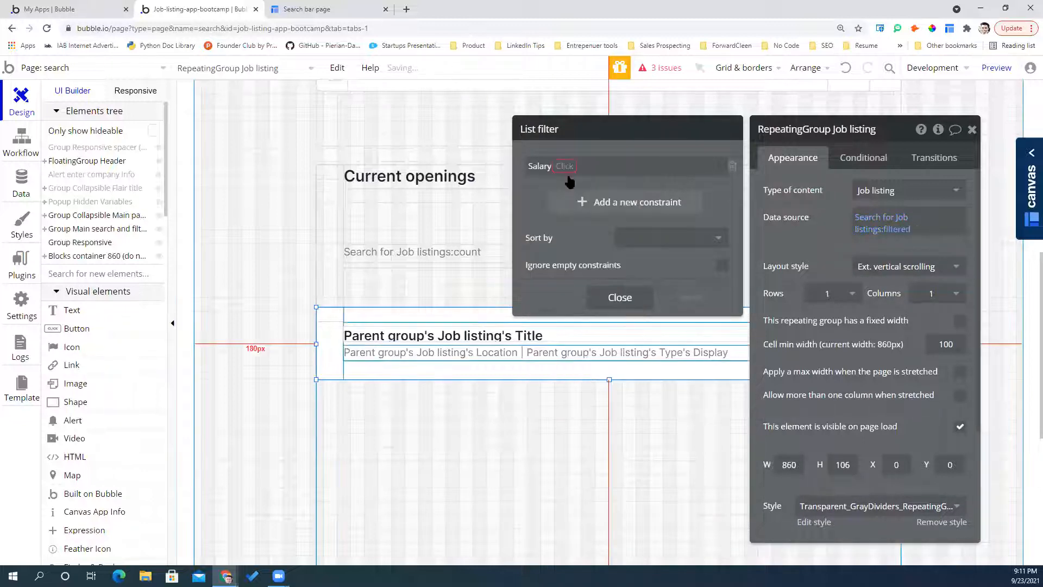
left_click(565, 166)
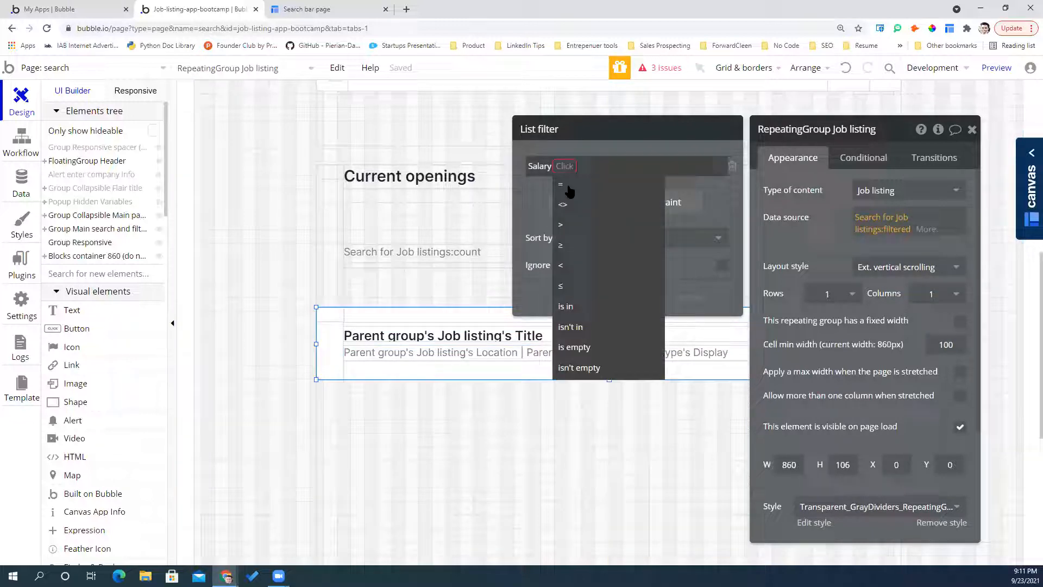
left_click(571, 226)
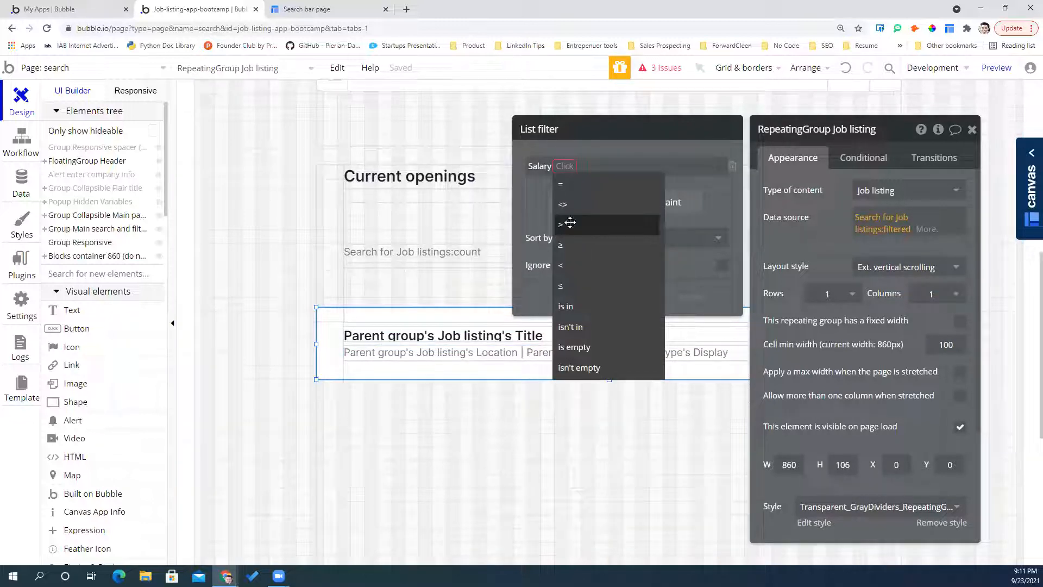
Compare Salary against filters_template's salary range:min
left_click(577, 167)
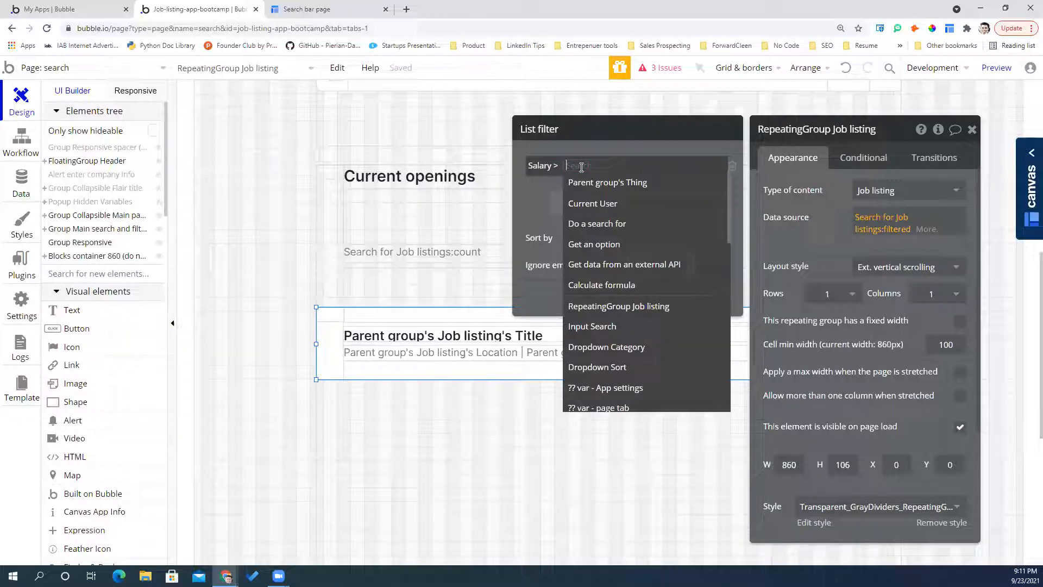
type("fil")
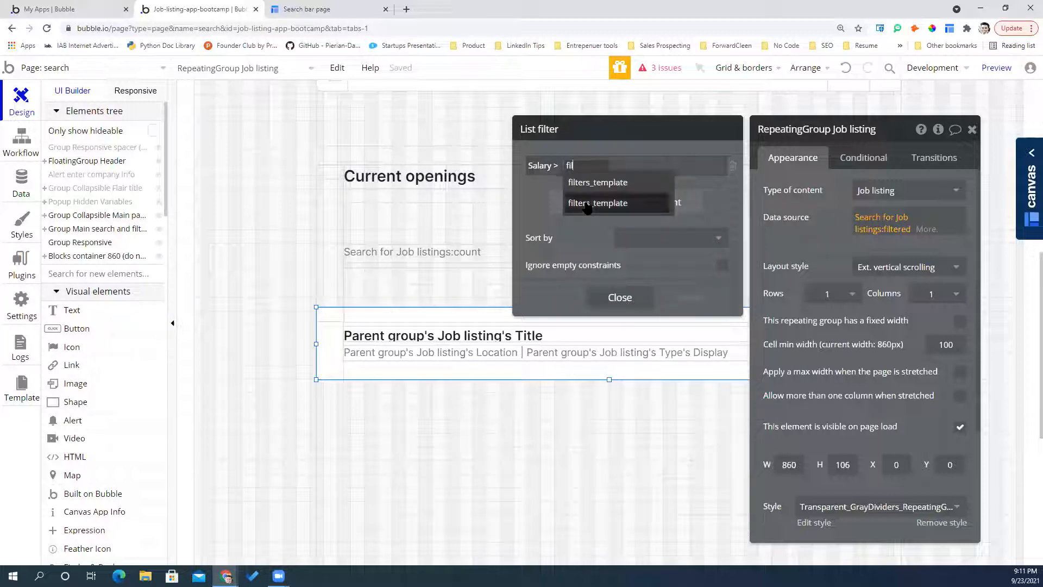
left_click(587, 208)
left_click(624, 167)
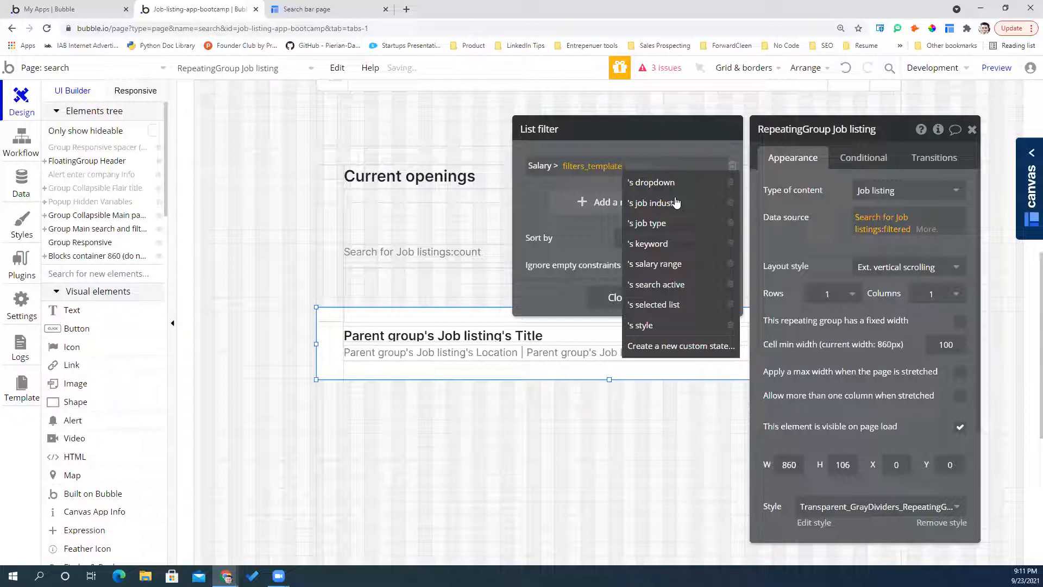
key("Down")
key("Down")
key("Down")
key("Return")
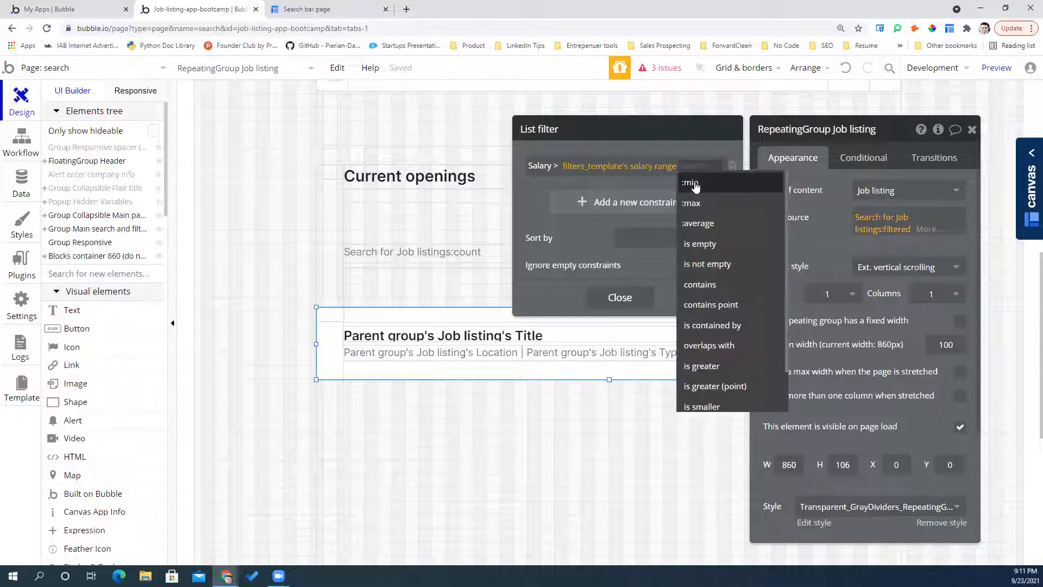
left_click(696, 190)
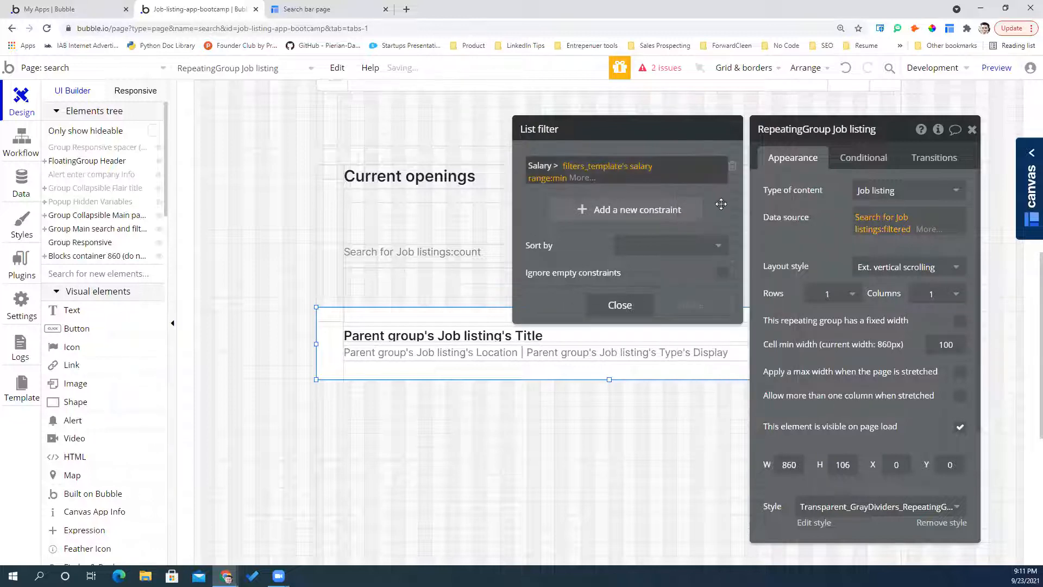
left_click(721, 204)
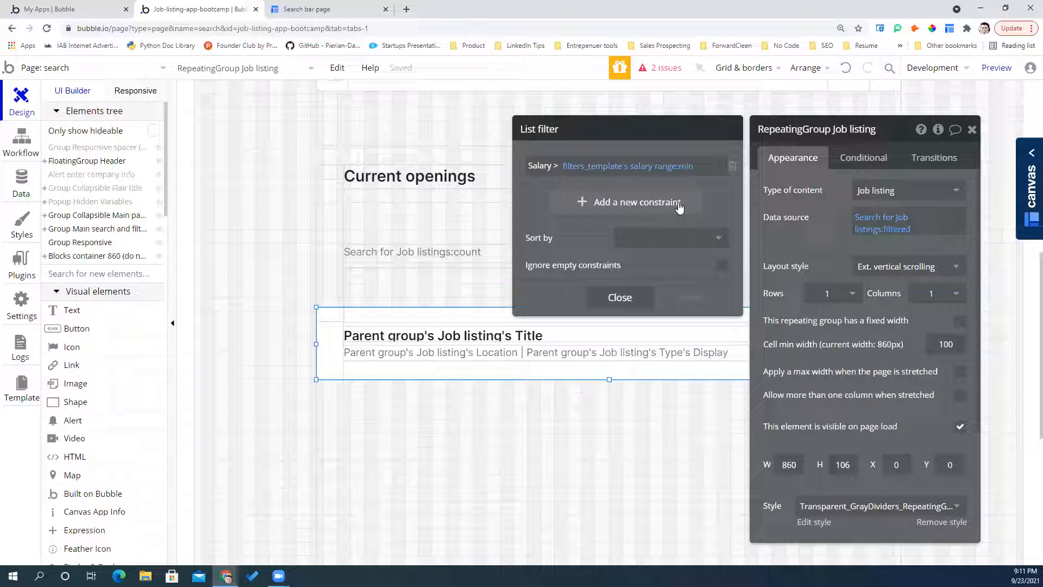
Add a second list filter constraint on Salary with the < operator
left_click(543, 203)
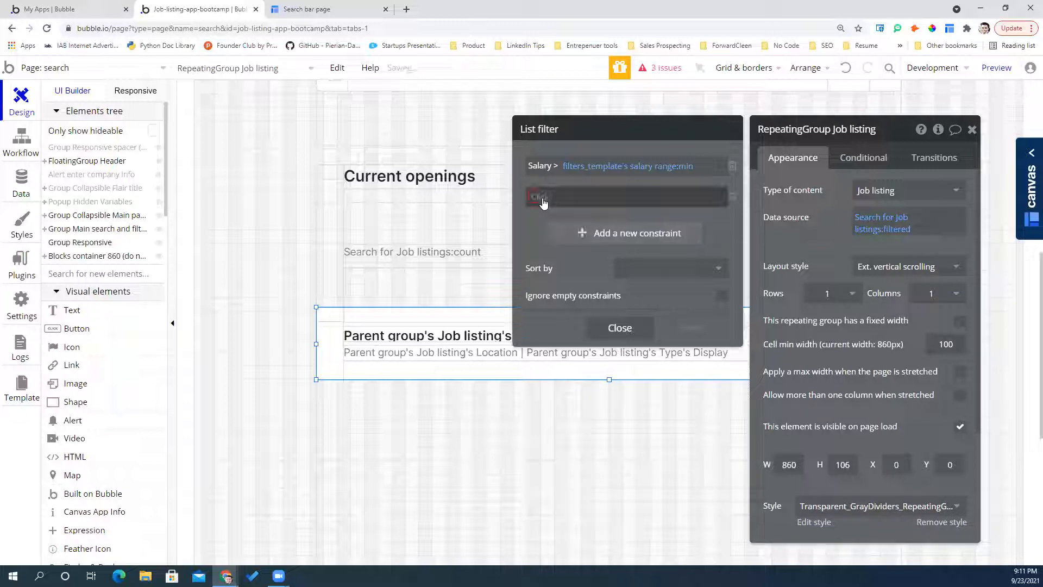
left_click(543, 197)
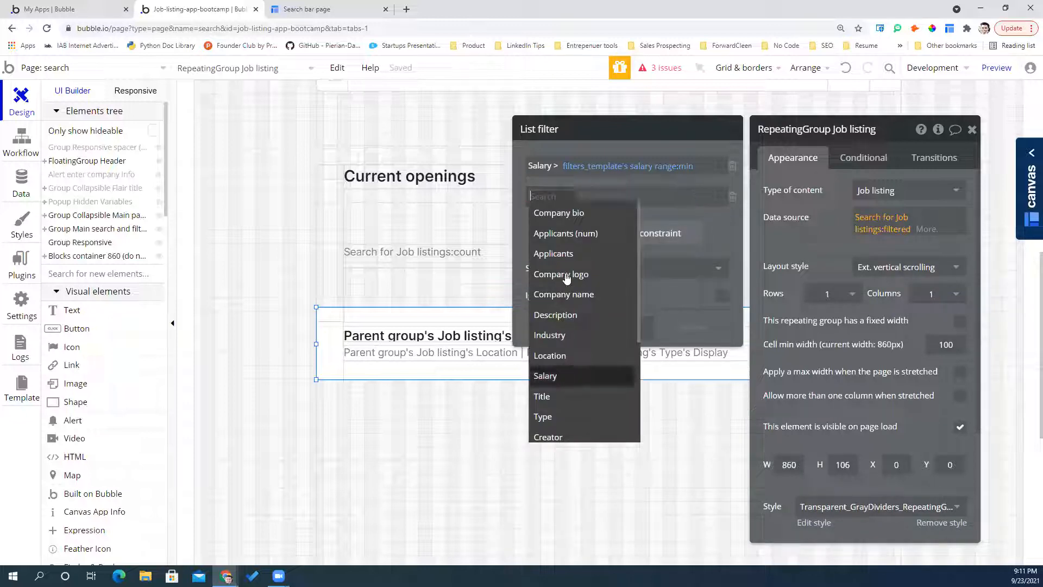
left_click(563, 200)
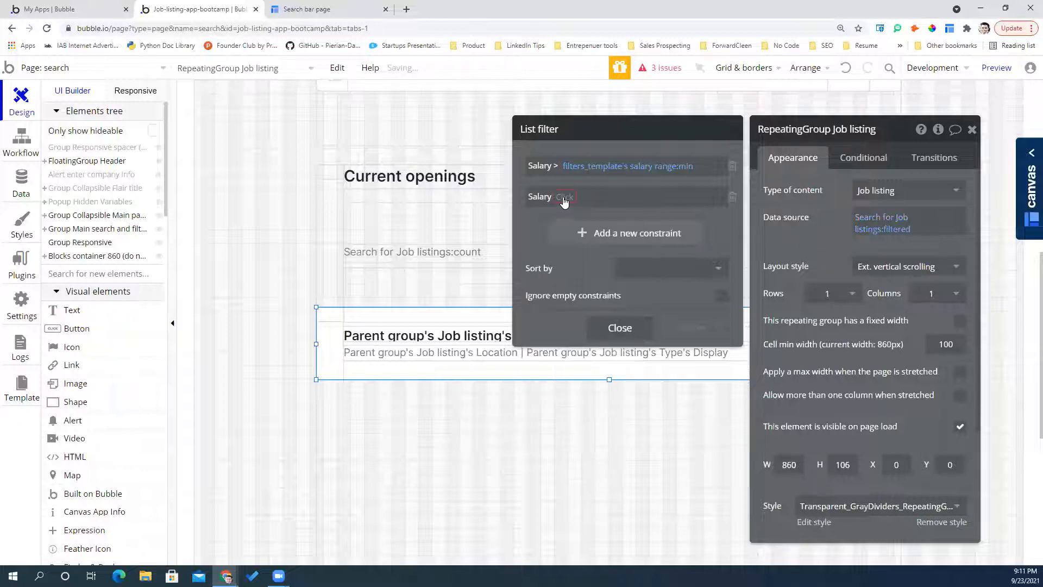
left_click(565, 198)
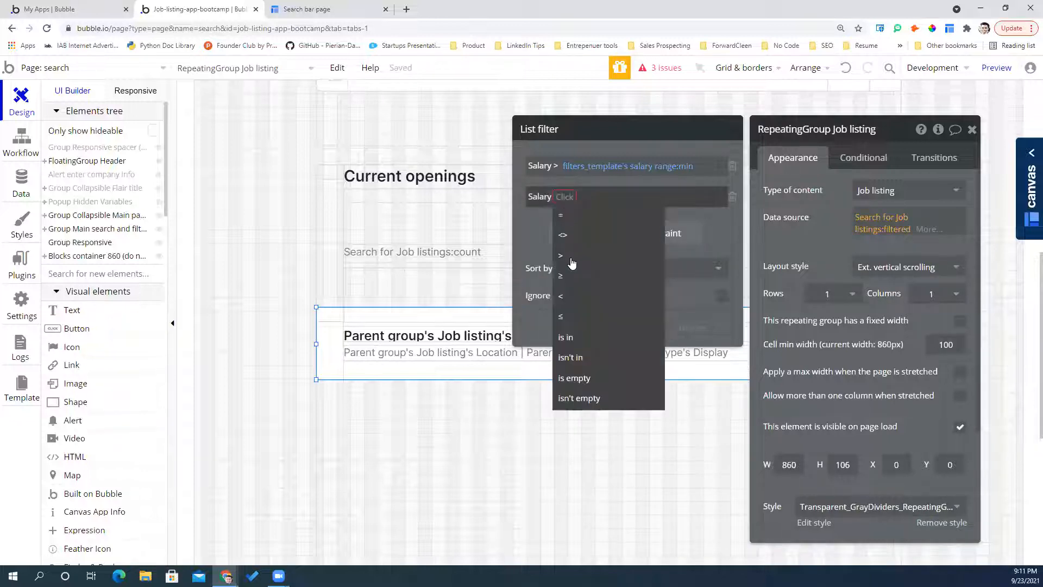
left_click(562, 296)
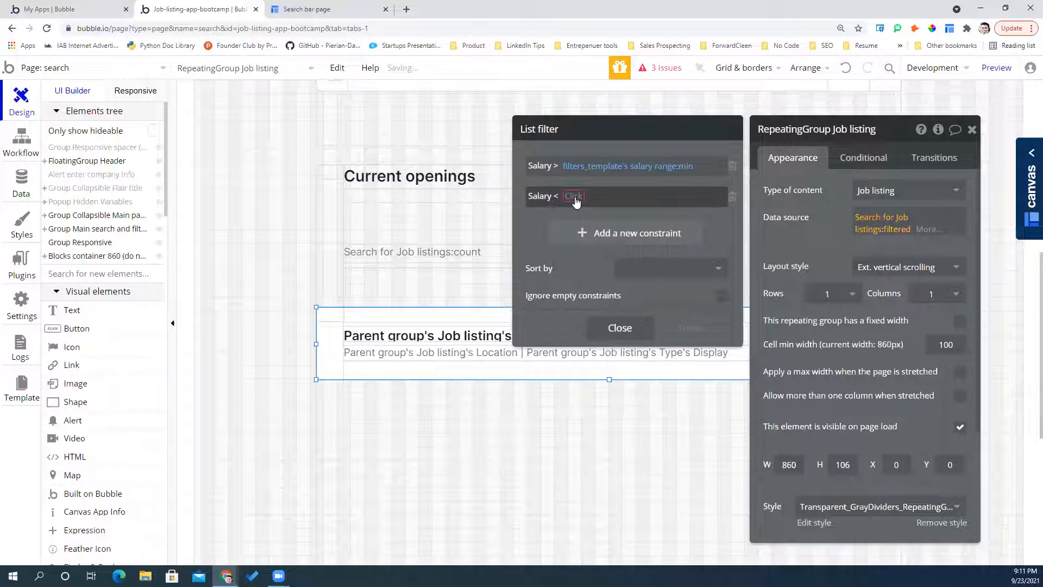
Compare it against filters_template's salary range:max
left_click(579, 196)
type("filter")
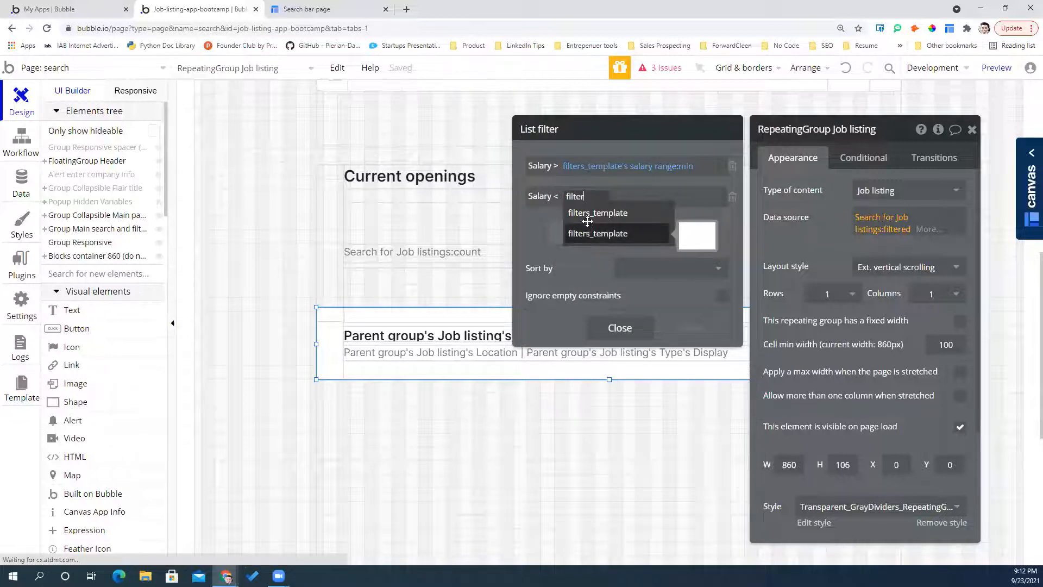
left_click(583, 233)
left_click(634, 196)
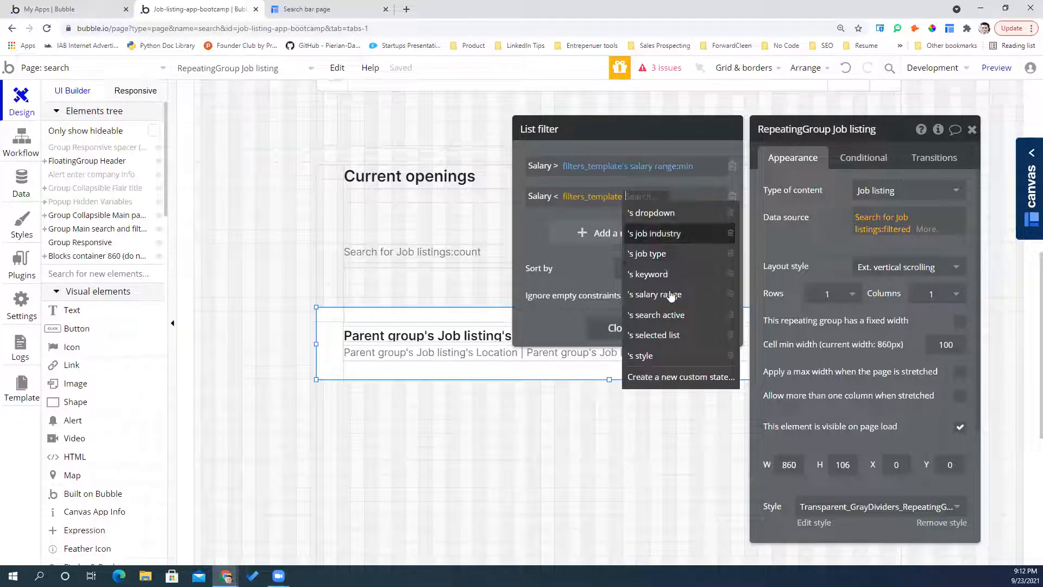
key("Return")
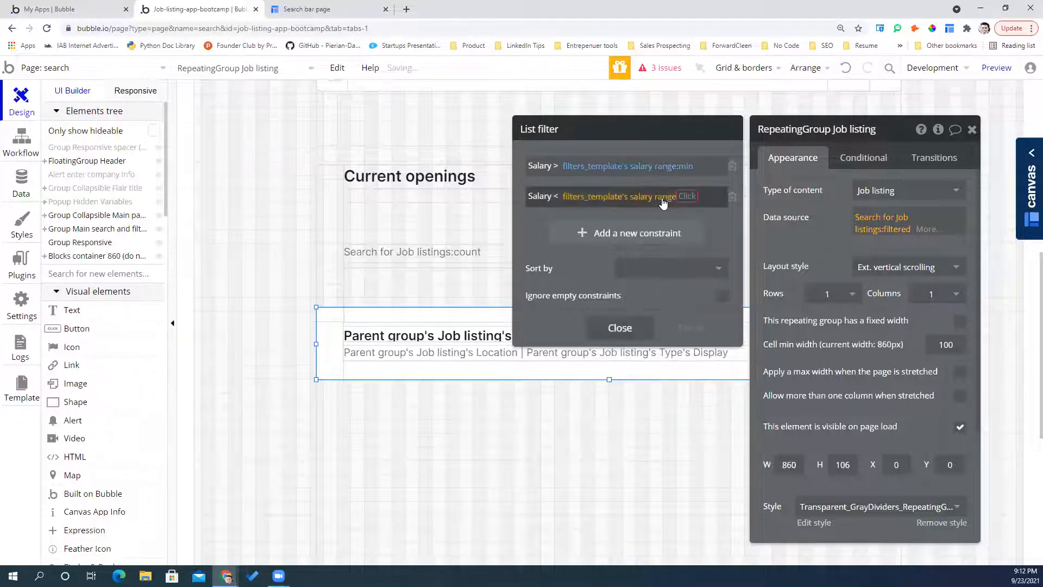
left_click(689, 195)
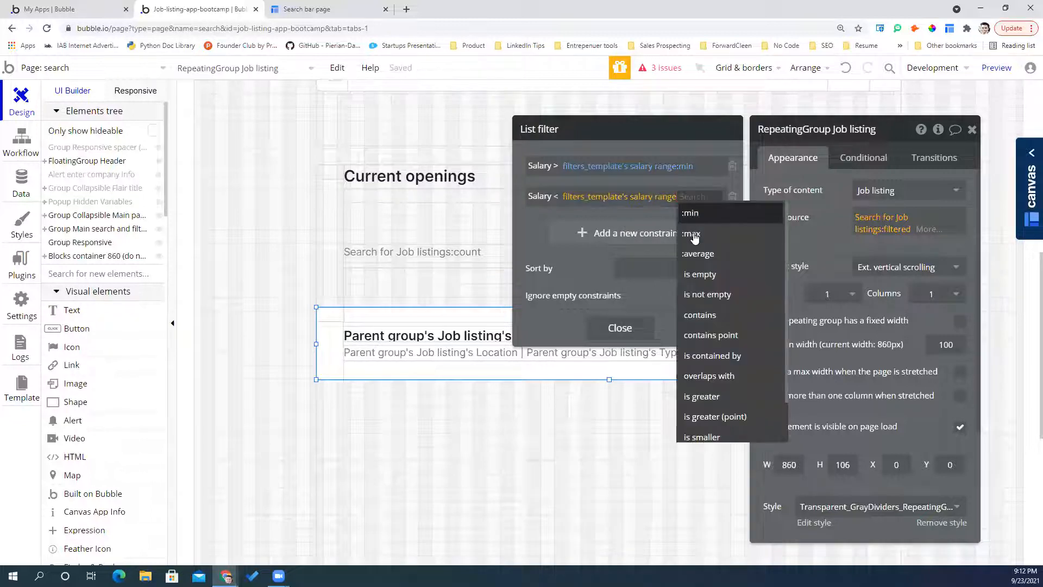
left_click(721, 238)
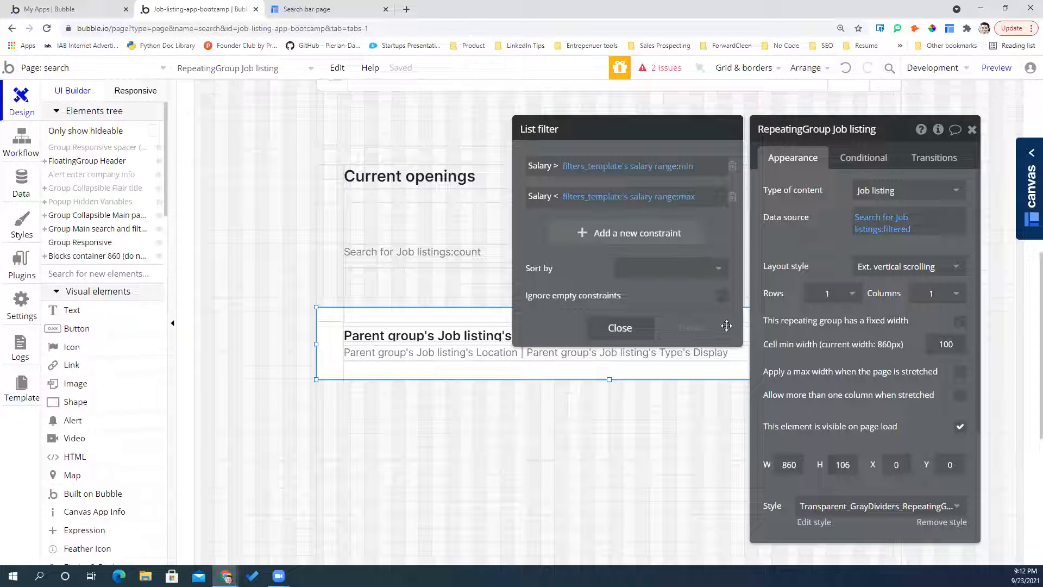
Make the list filter ignore empty constraints and delete the Salary is in constraint from Search for Job listings
left_click(723, 296)
left_click(879, 220)
left_click(878, 220)
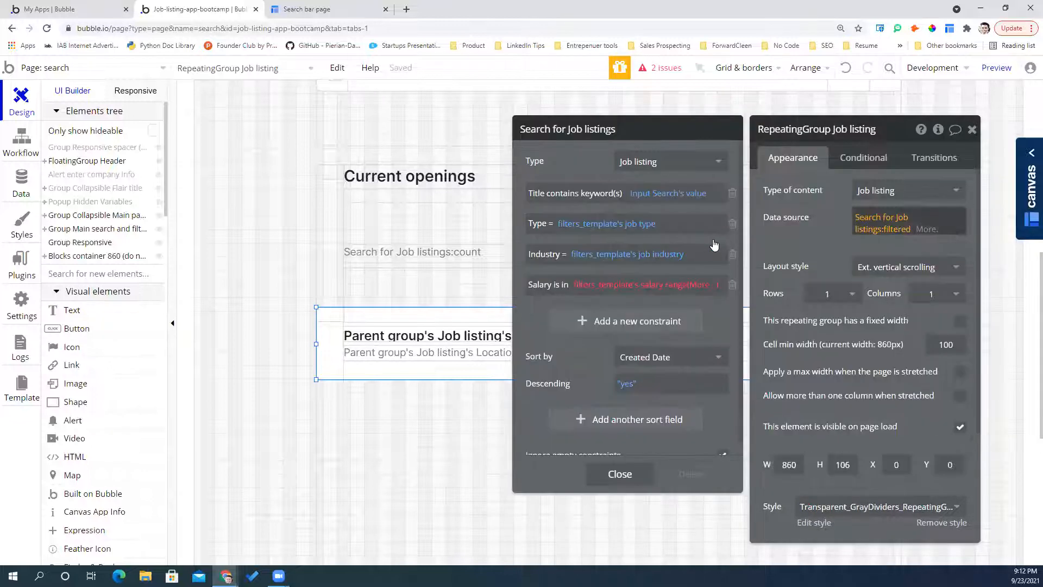
left_click(732, 284)
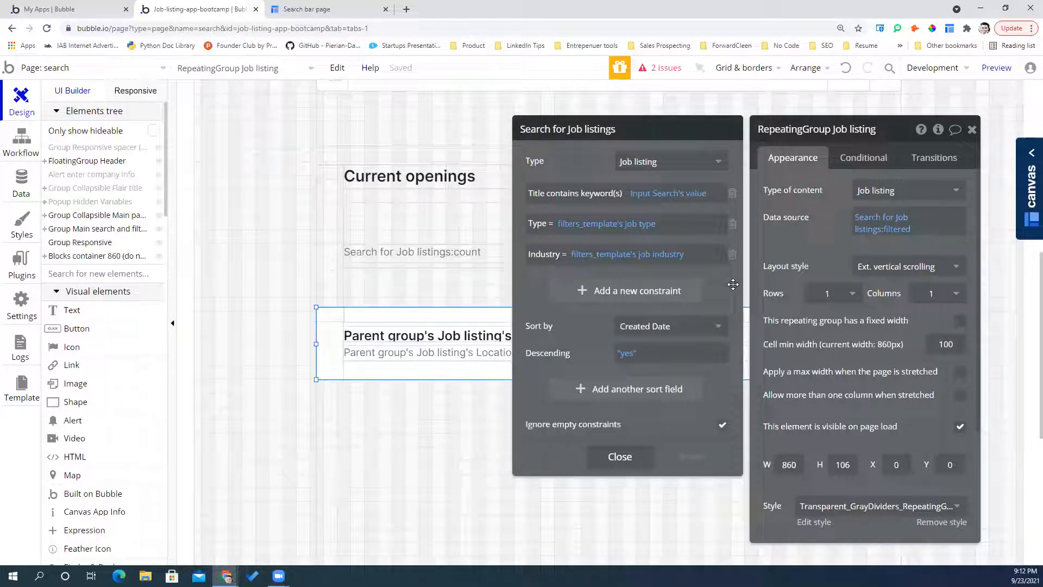
left_click(771, 245)
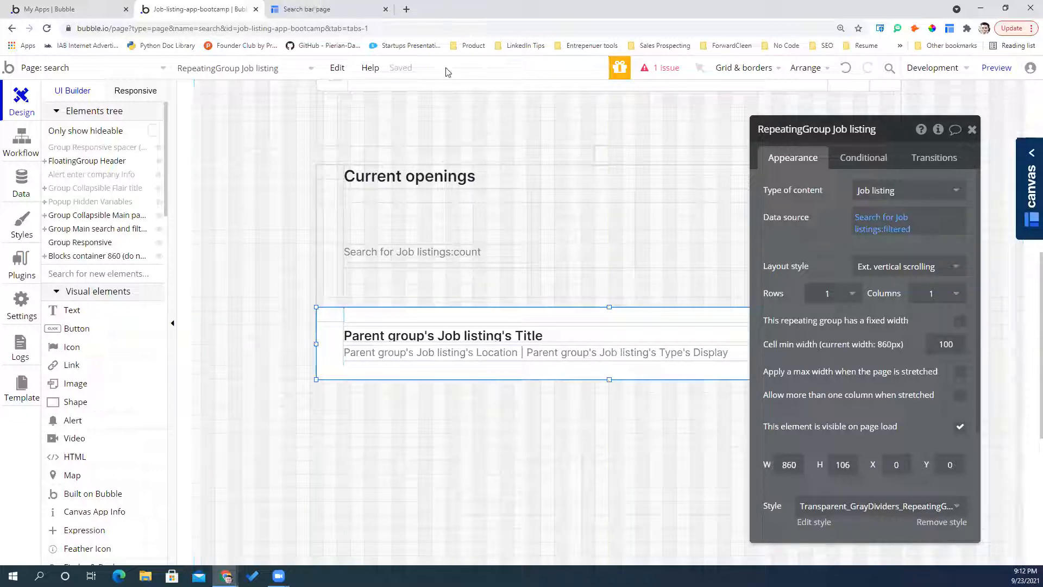
Preview the Job Board Pros search page and its job filters, then reopen the editor's :filtered list filter
key("ctrl+Tab")
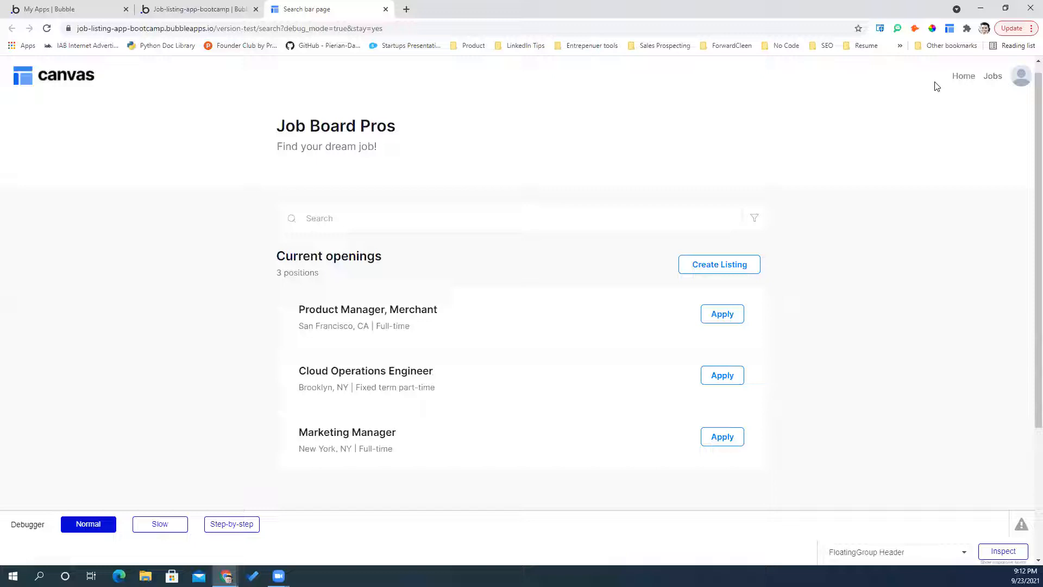
key("ctrl+shift+Tab")
left_click(1003, 80)
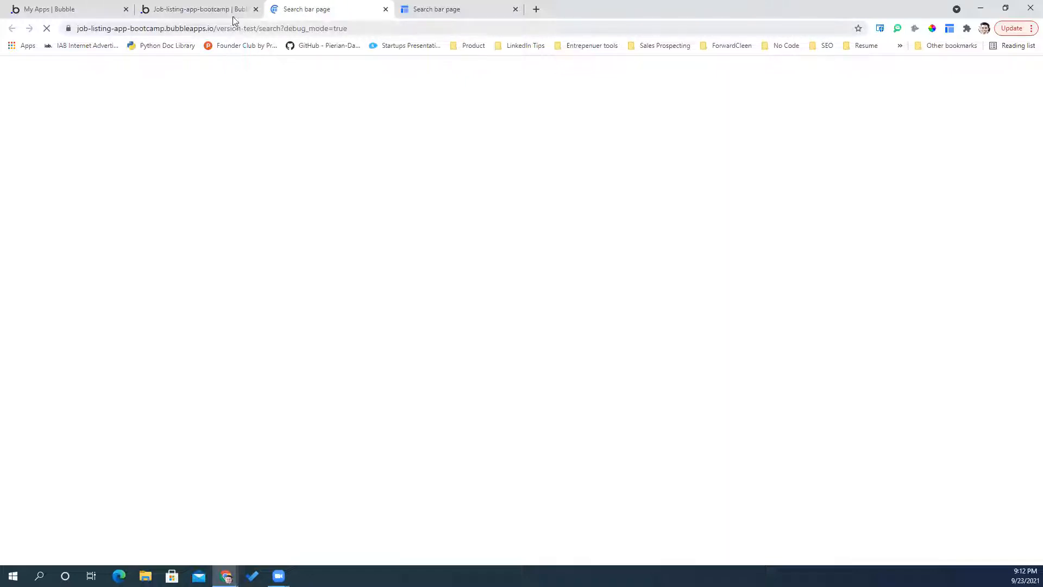
left_click(411, 12)
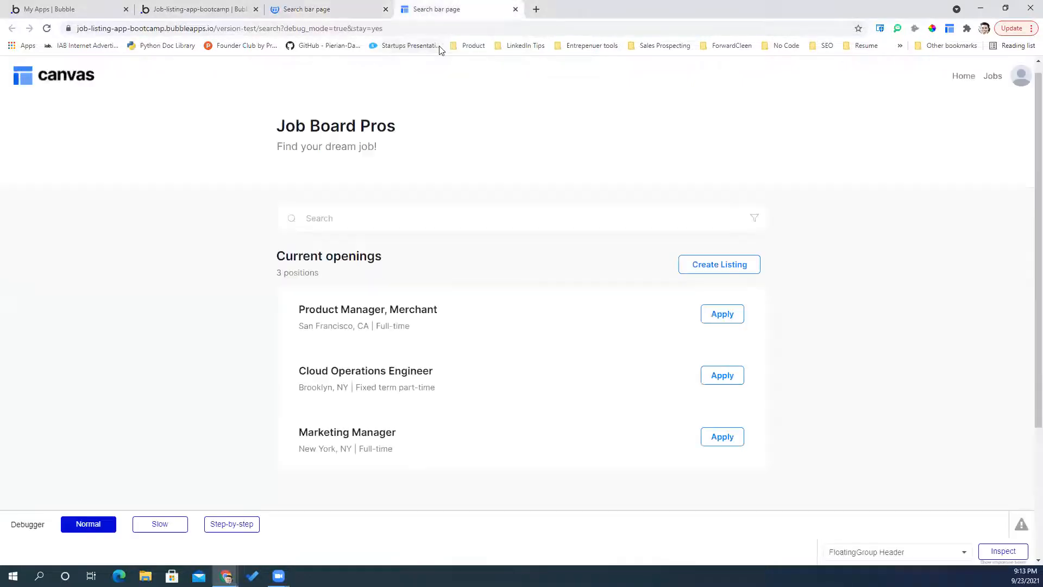
left_click(346, 12)
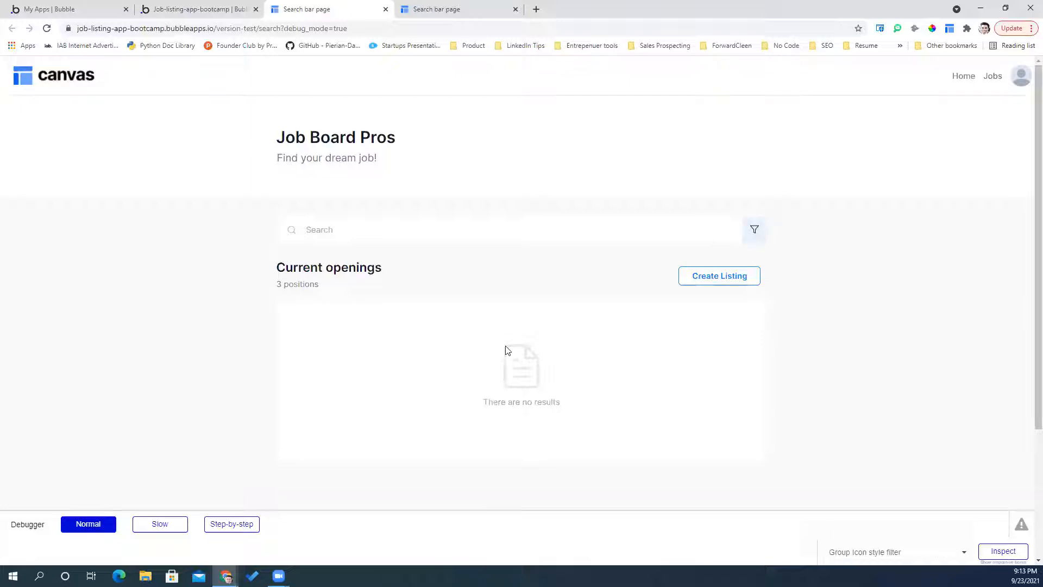
left_click(756, 233)
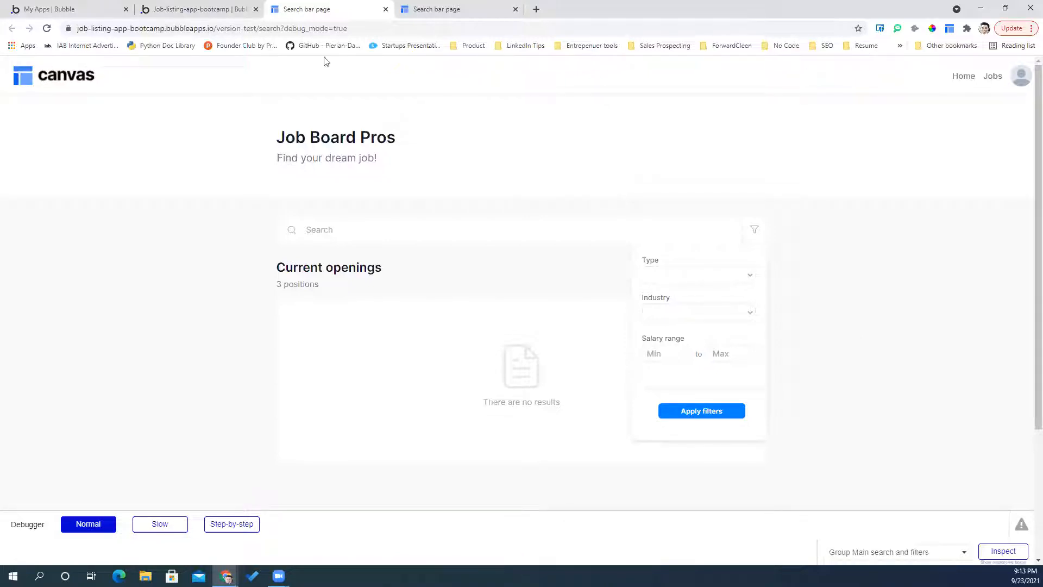
key("ctrl+shift+Tab")
left_click(893, 230)
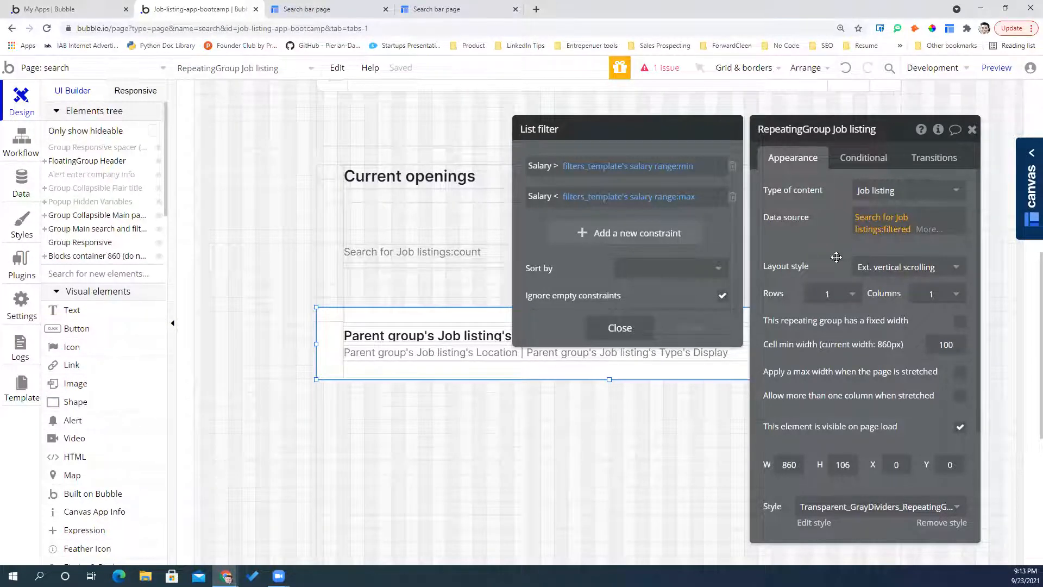
Close both Search bar page previews and Run as a test user from App data's All Users
left_click(866, 232)
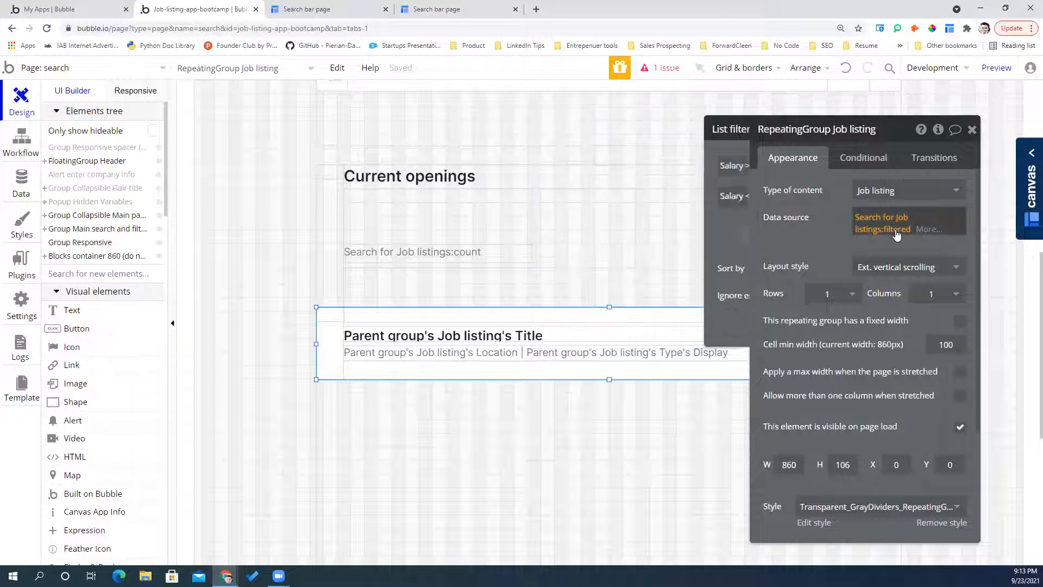
left_click(863, 217)
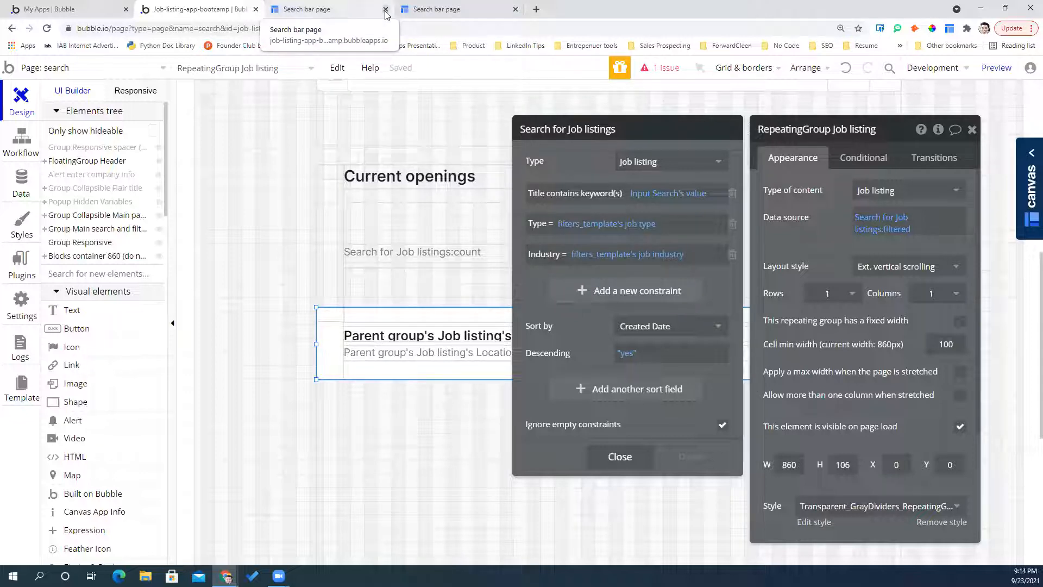
left_click(385, 11)
left_click(385, 11)
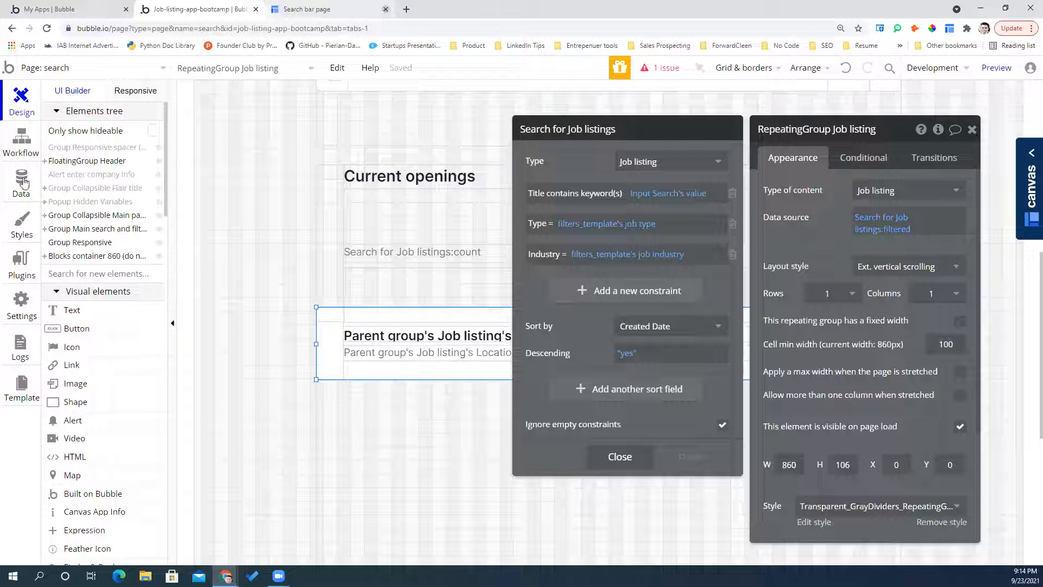
left_click(20, 188)
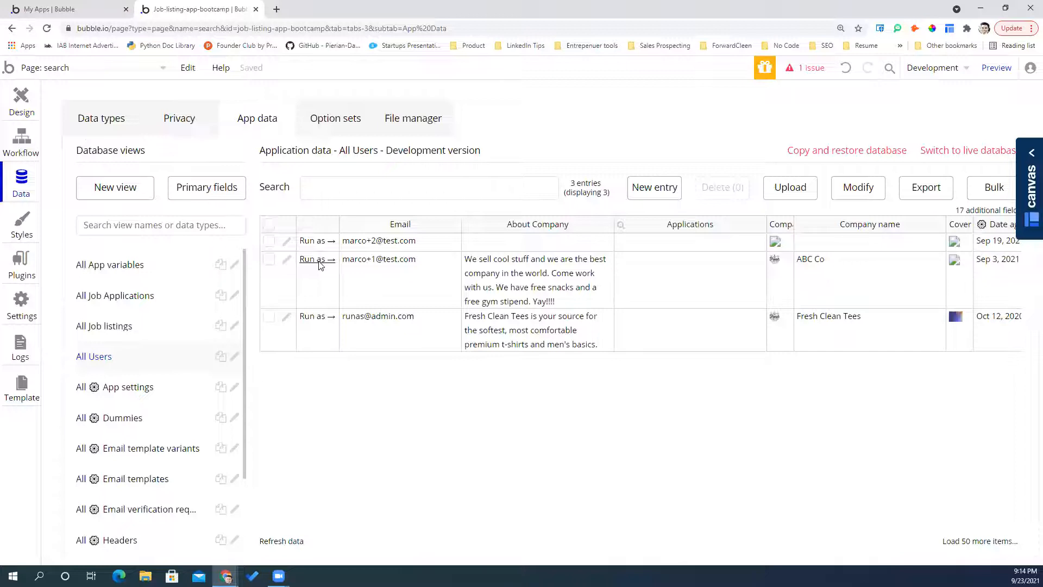
left_click(321, 265)
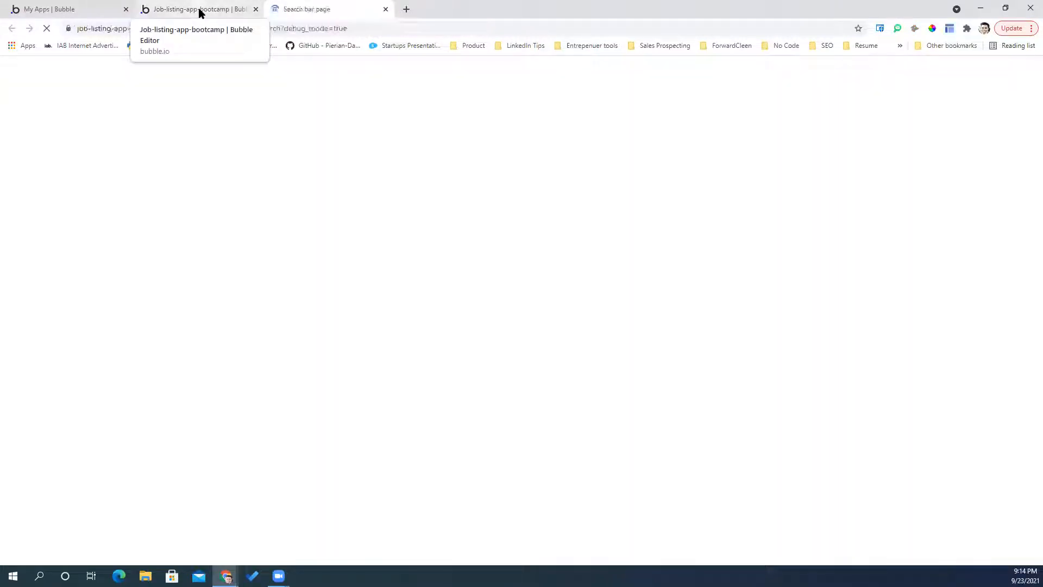
Load the job board search page as the test user; Current openings still shows no results
left_click(200, 11)
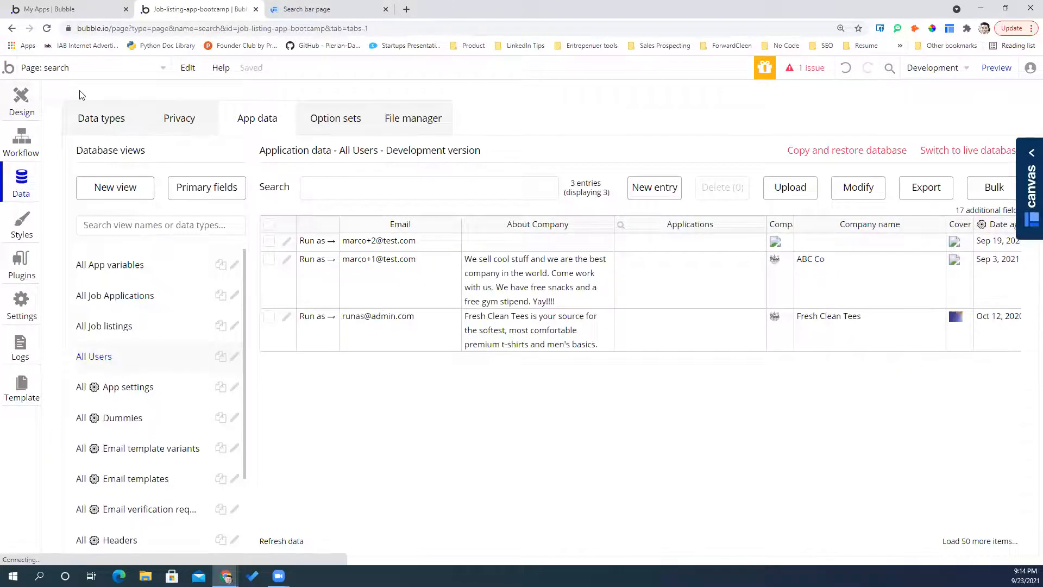
key("ctrl+Tab")
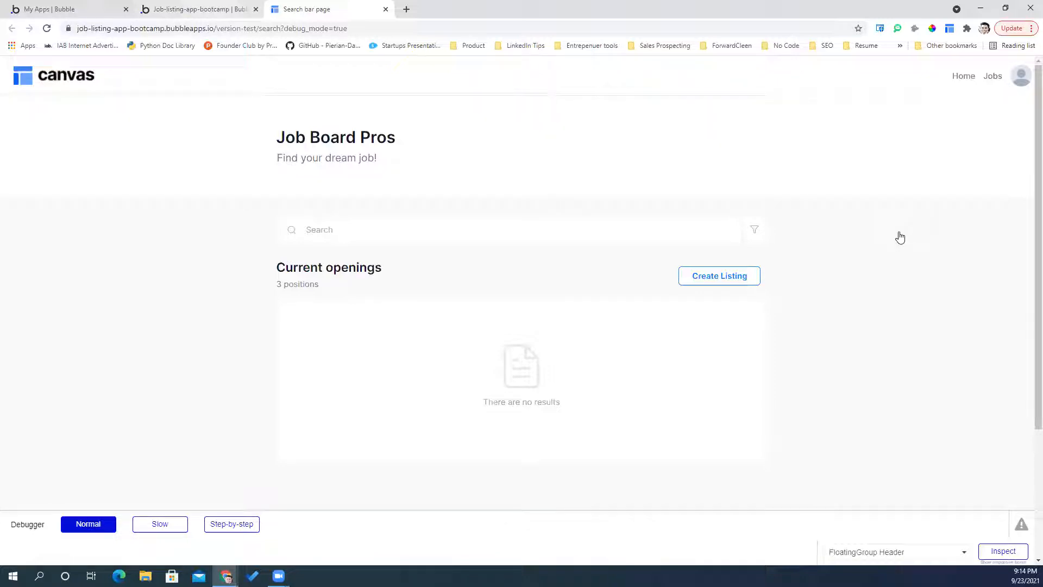
Return to the editor's job listing list filter holding Salary > min and Salary < max
key("ctrl+shift+Tab")
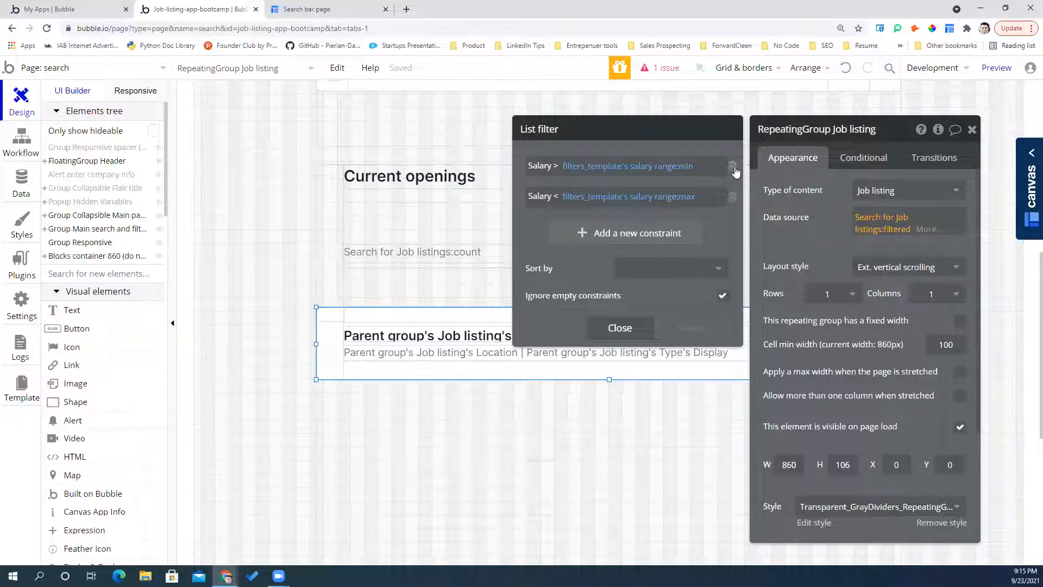
Remove the :filtered operation so the Job listing repeating group uses Search for Job listings directly
left_click(891, 229)
left_click(899, 231)
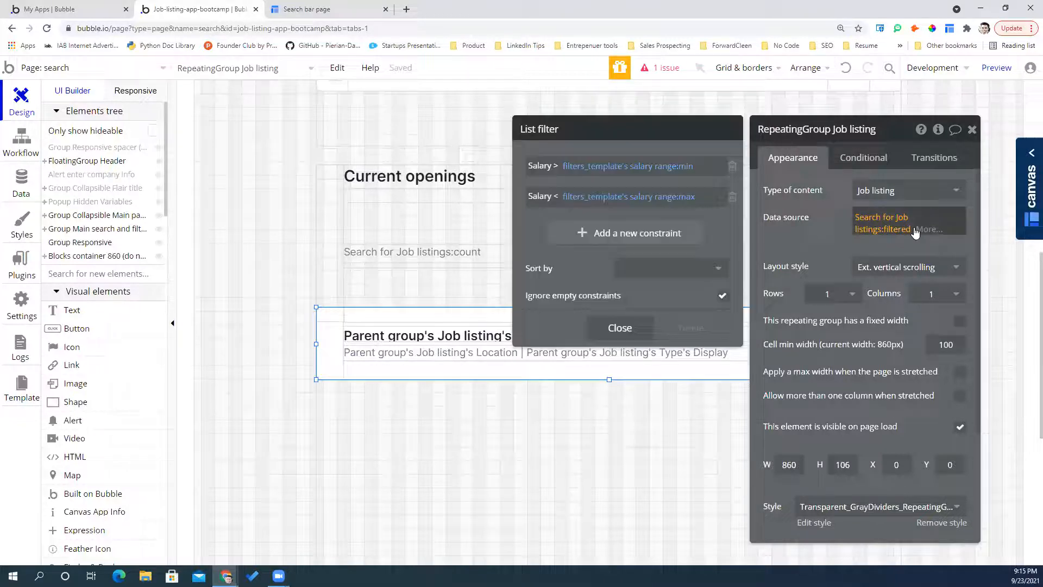
left_click(928, 228)
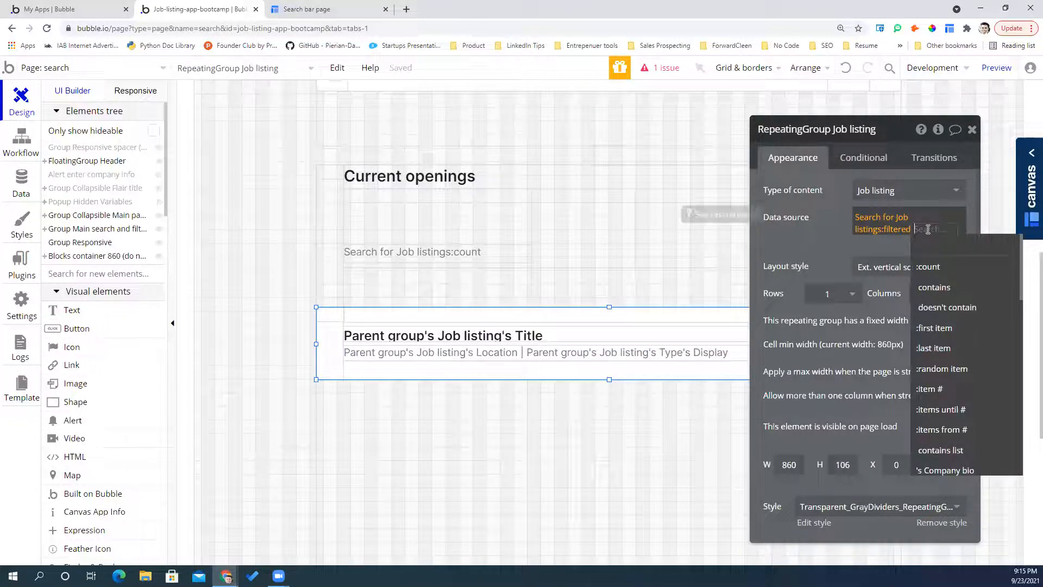
left_click(927, 228)
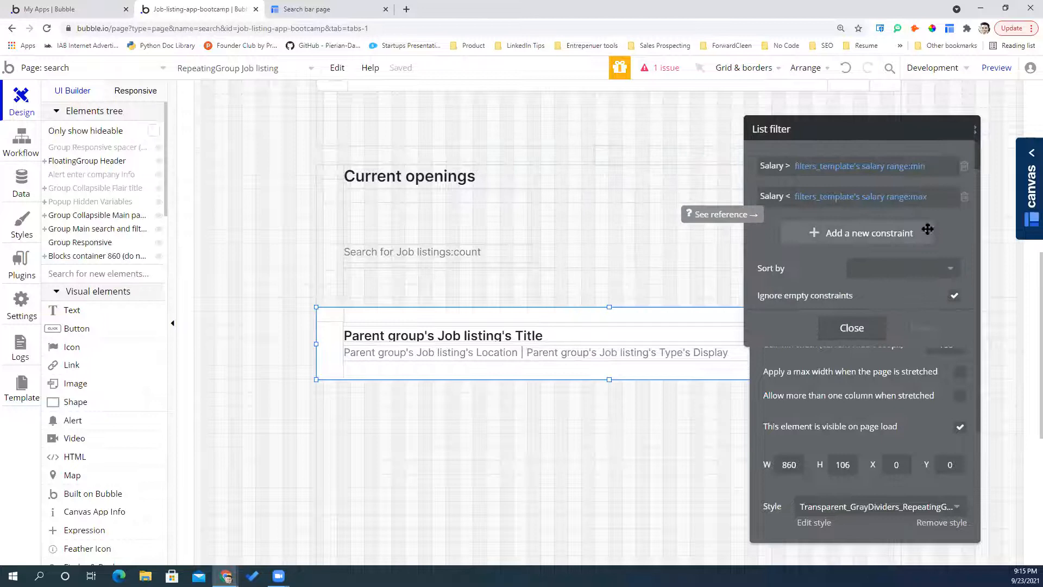
left_click(927, 229)
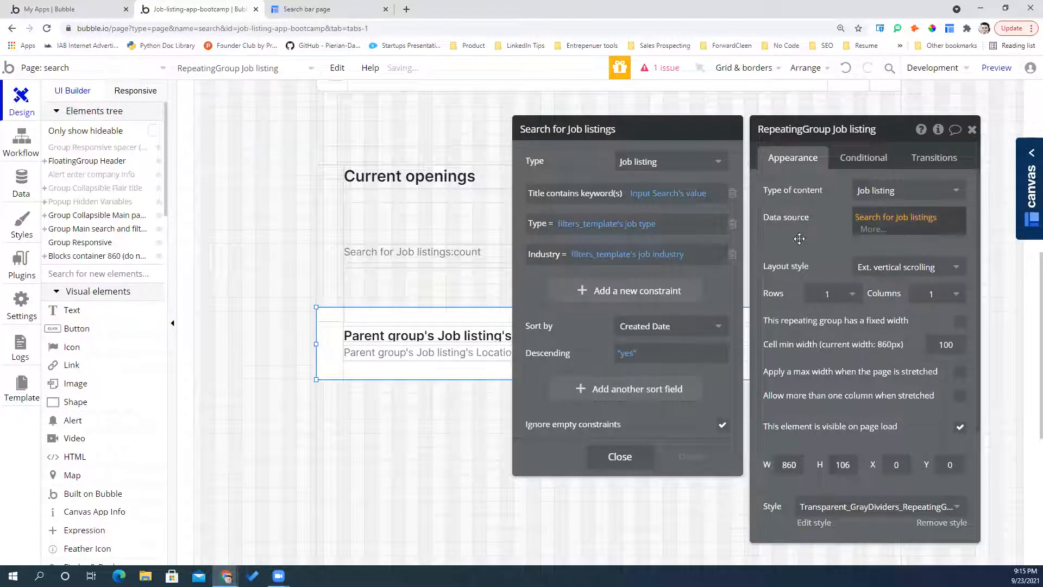
left_click(559, 302)
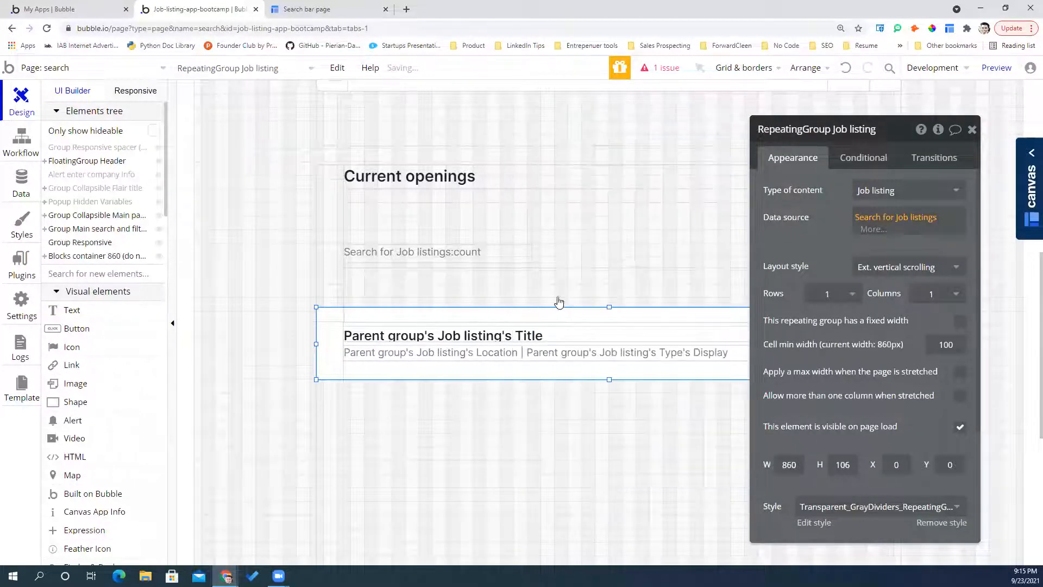
left_click(918, 224)
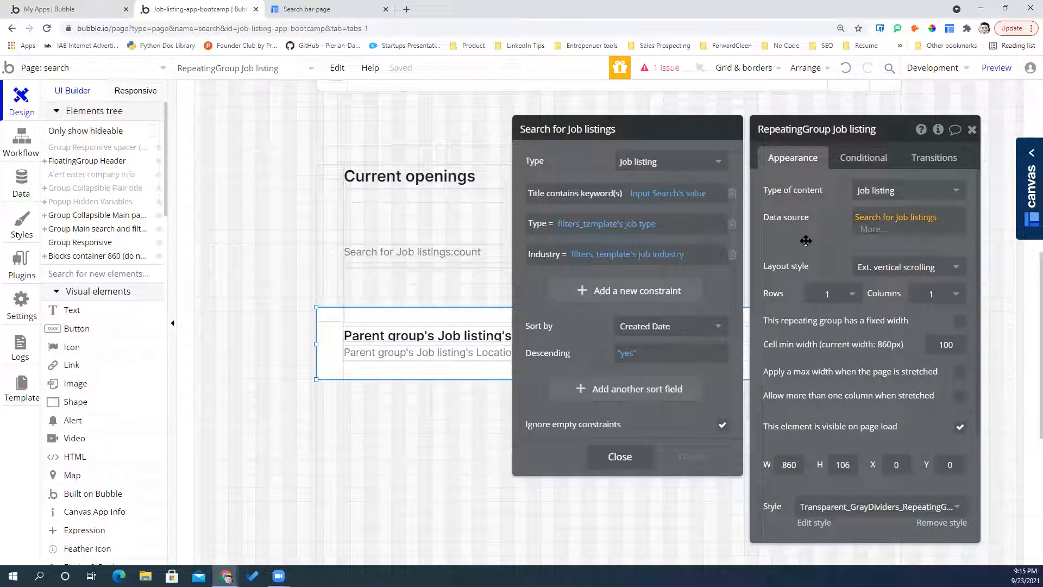
left_click(806, 240)
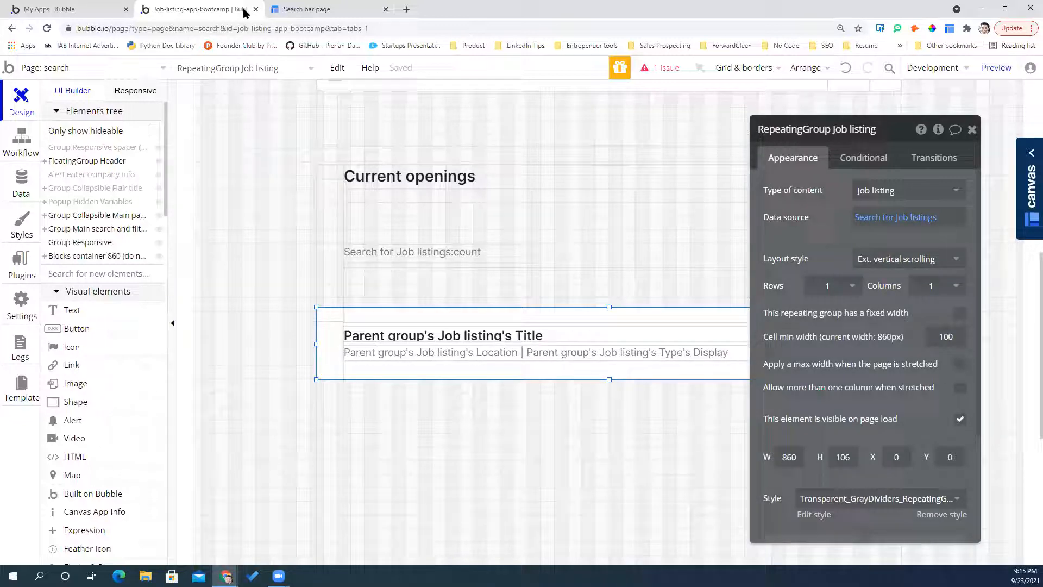
Refresh the job board preview so it lists Product Manager, Merchant and Marketing Manager openings
left_click(303, 12)
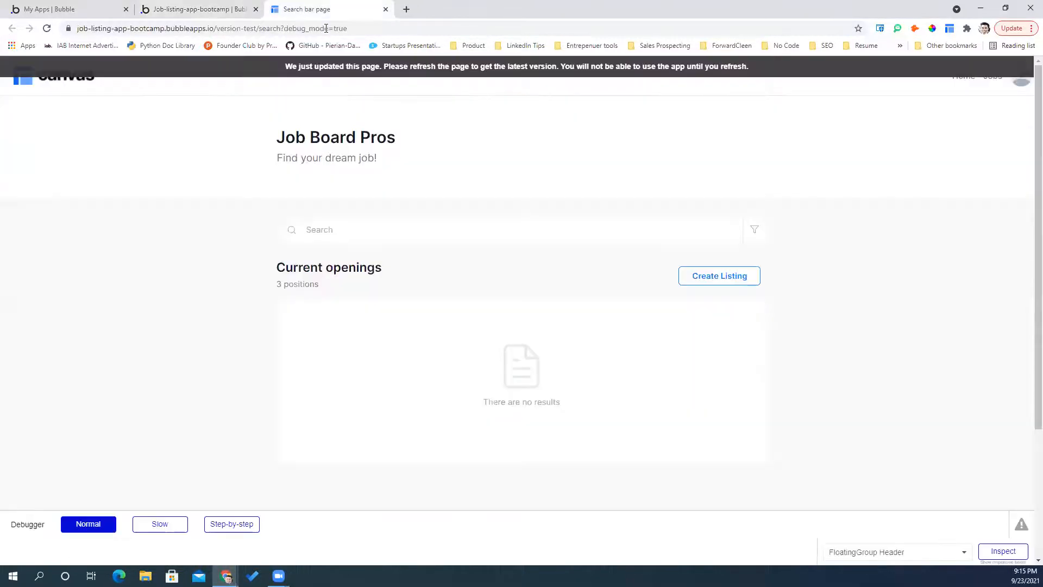
left_click(407, 68)
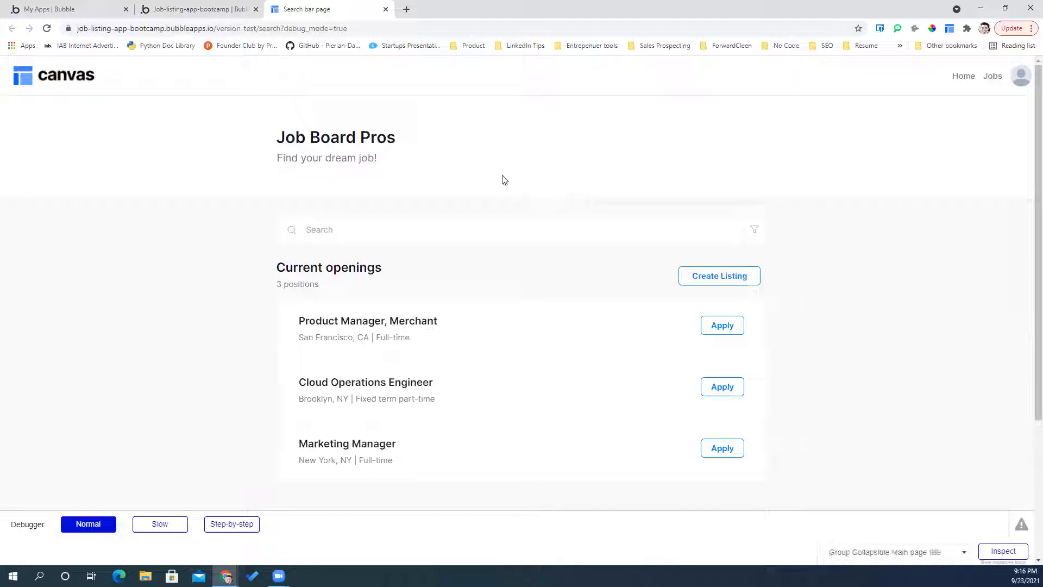
Open an empty browser tab, then go back through the preview to the search page editor
left_click(407, 9)
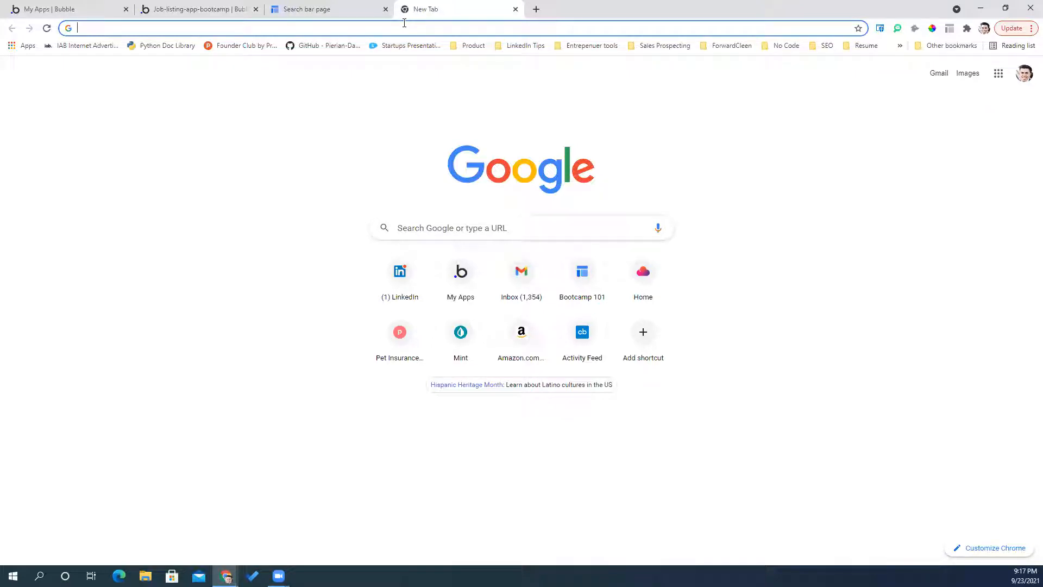
left_click(342, 11)
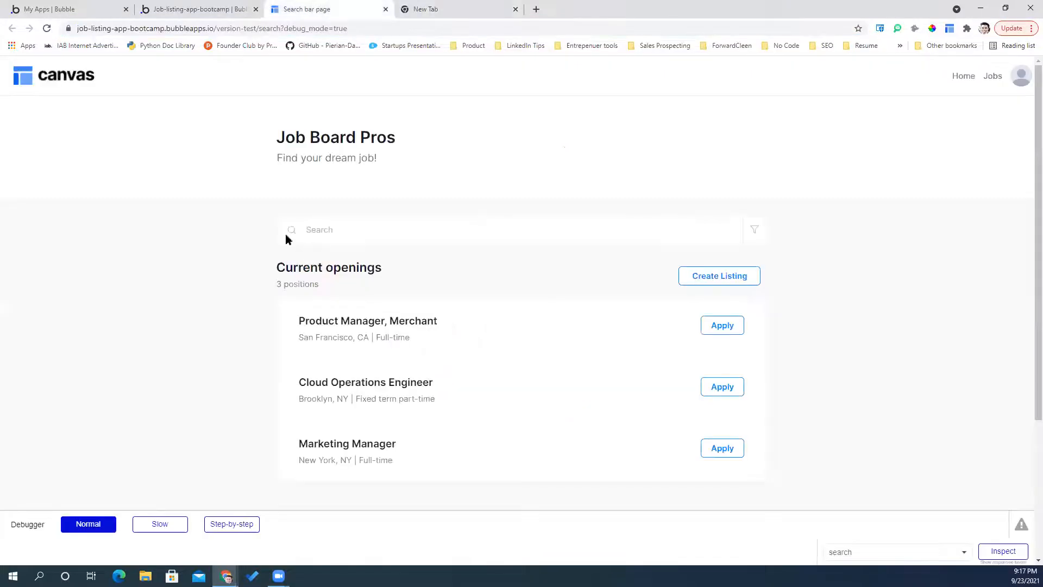
left_click(205, 7)
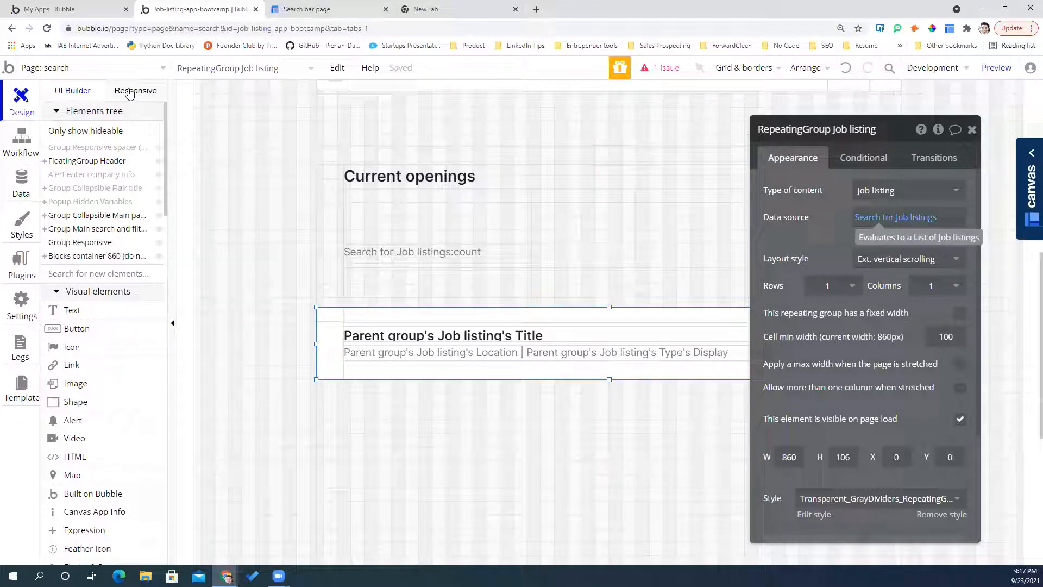
Open the filters_template reusable element and select its GroupFocus filters group
left_click(163, 69)
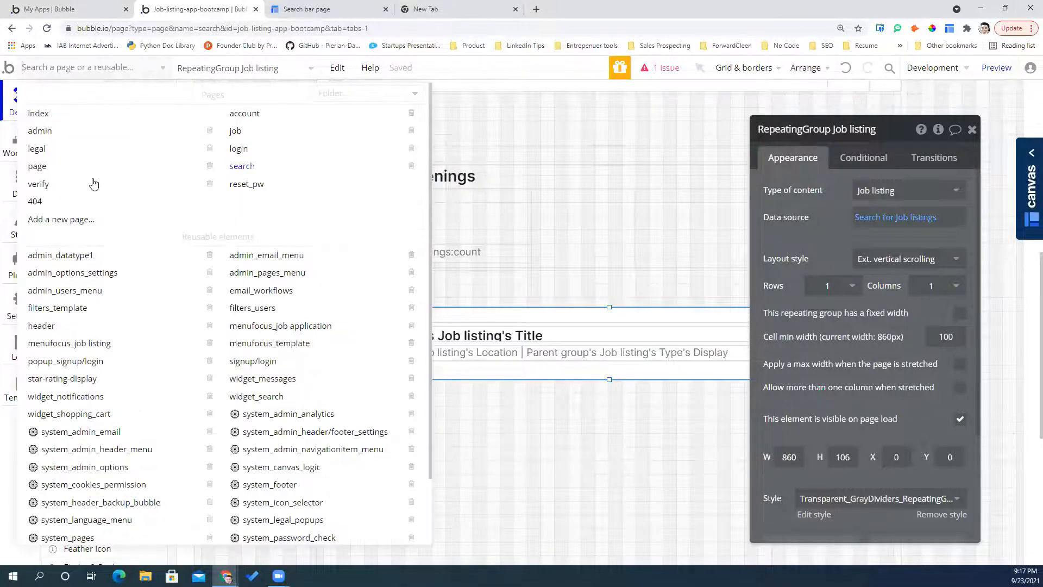
left_click(71, 314)
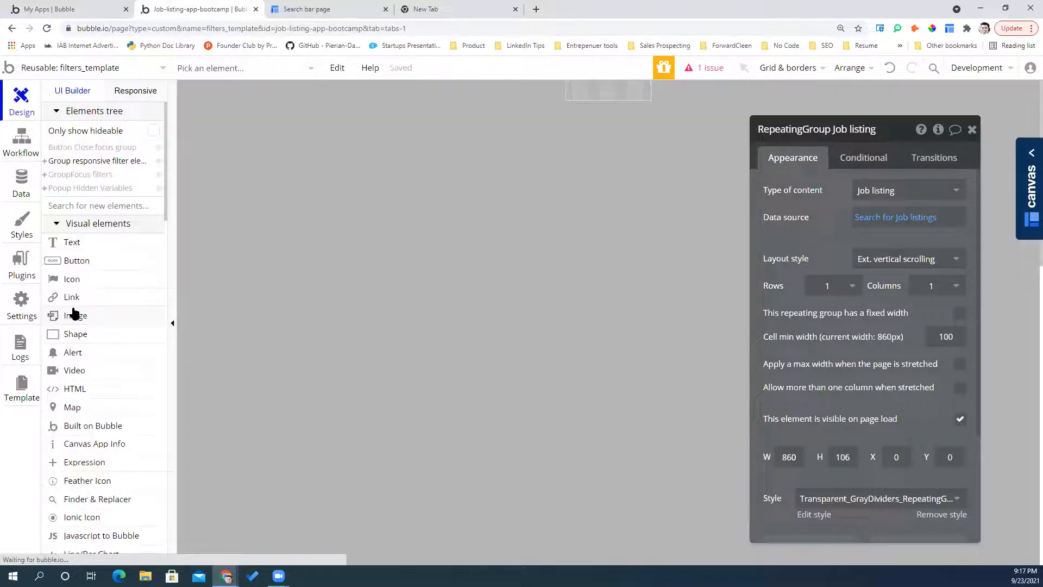
left_click(66, 177)
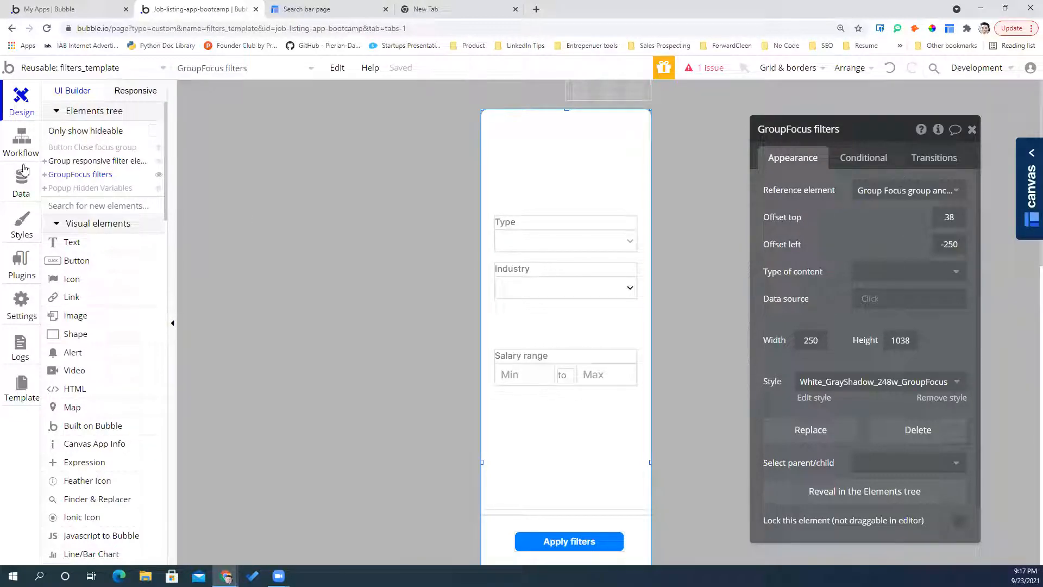
Inspect Step 1 of the Update filters workflow, then return to the Design view
left_click(22, 158)
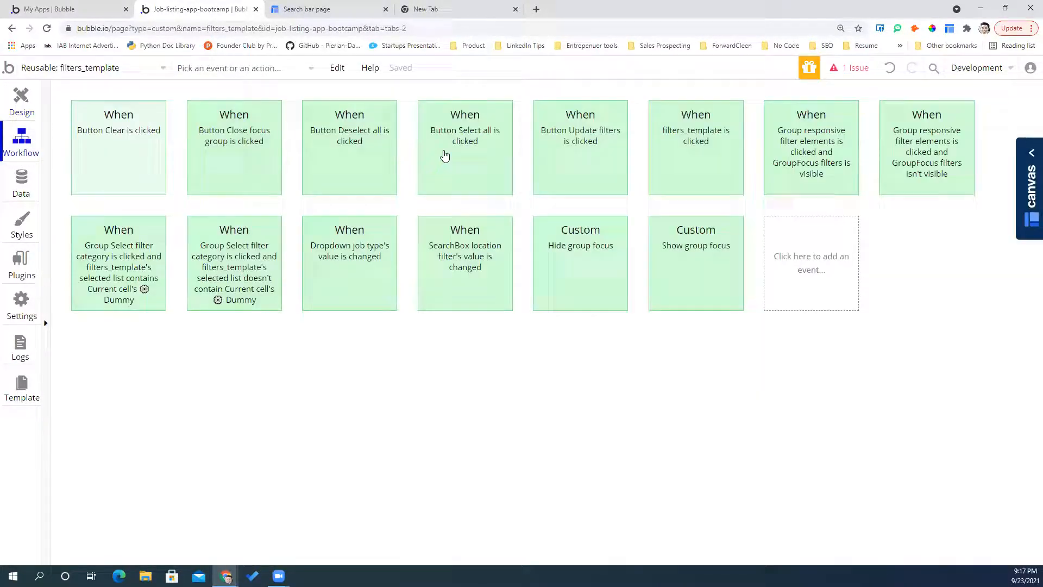
left_click(584, 157)
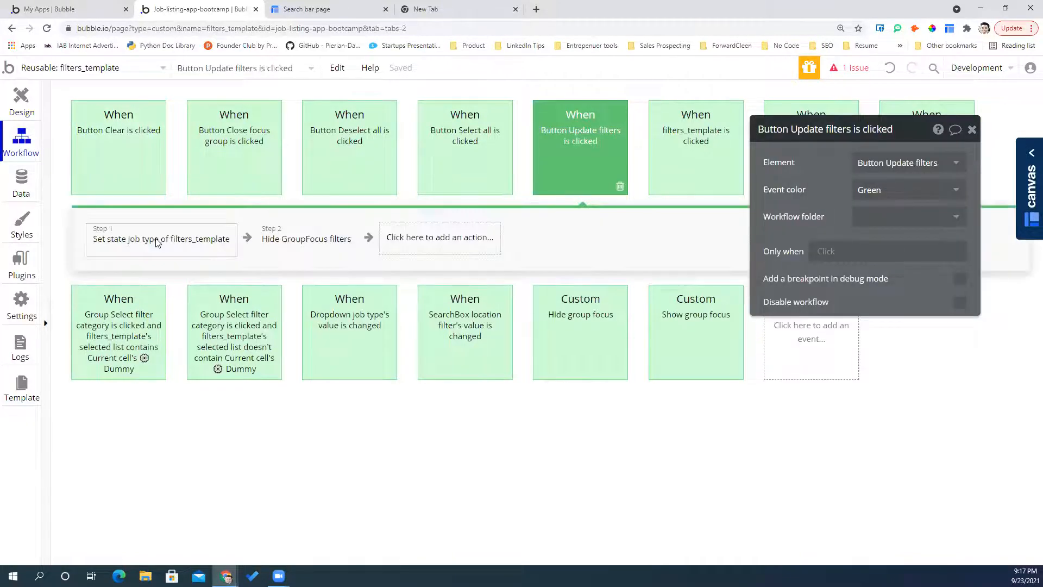
left_click(156, 242)
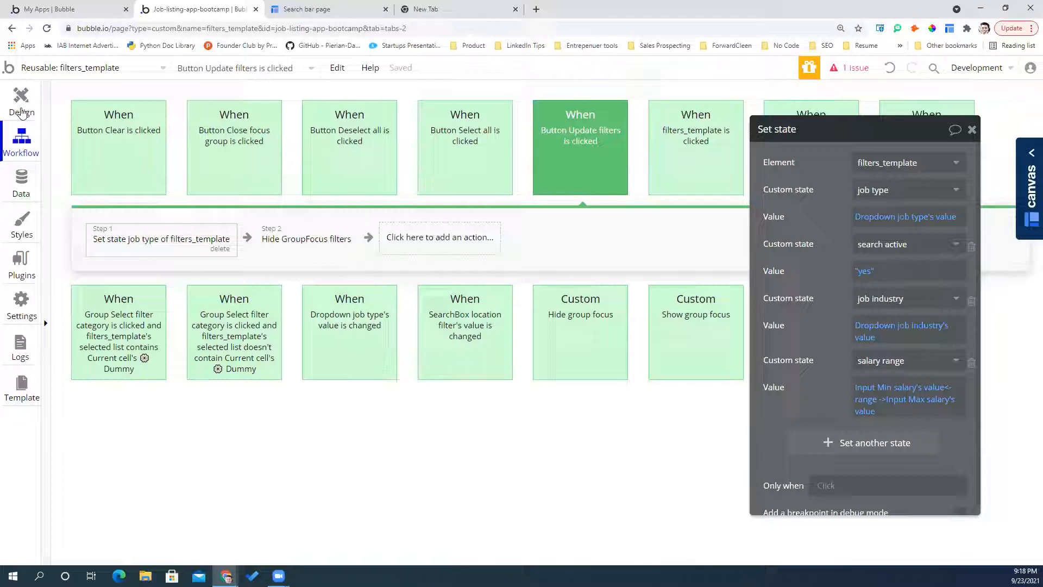
left_click(21, 112)
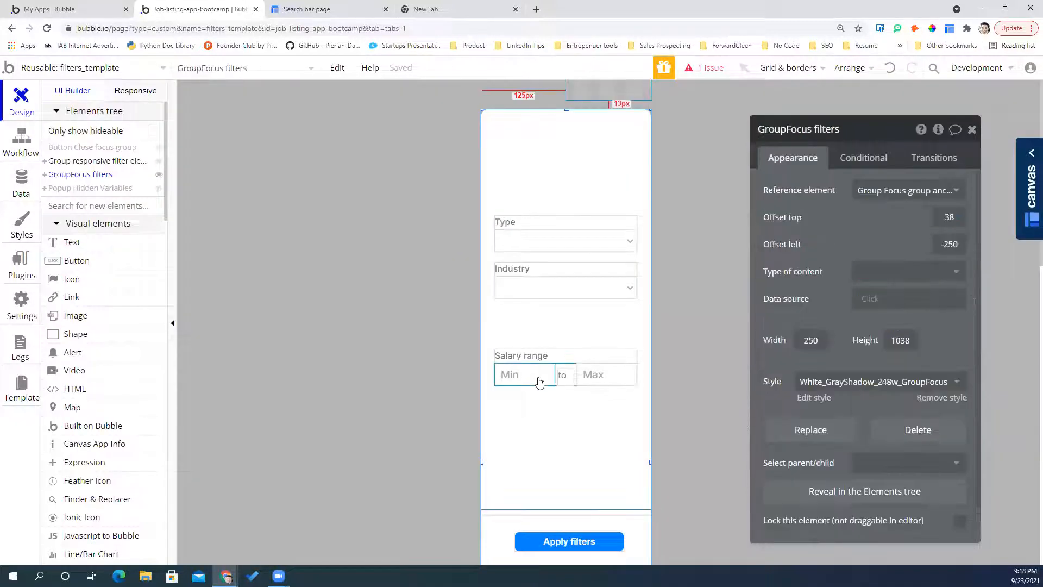
left_click(537, 376)
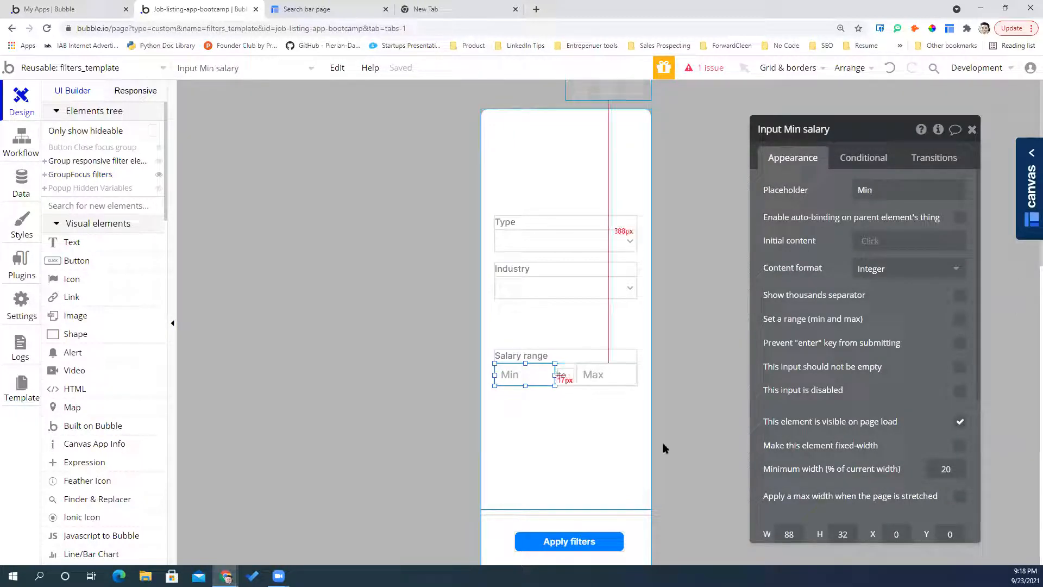
left_click(702, 433)
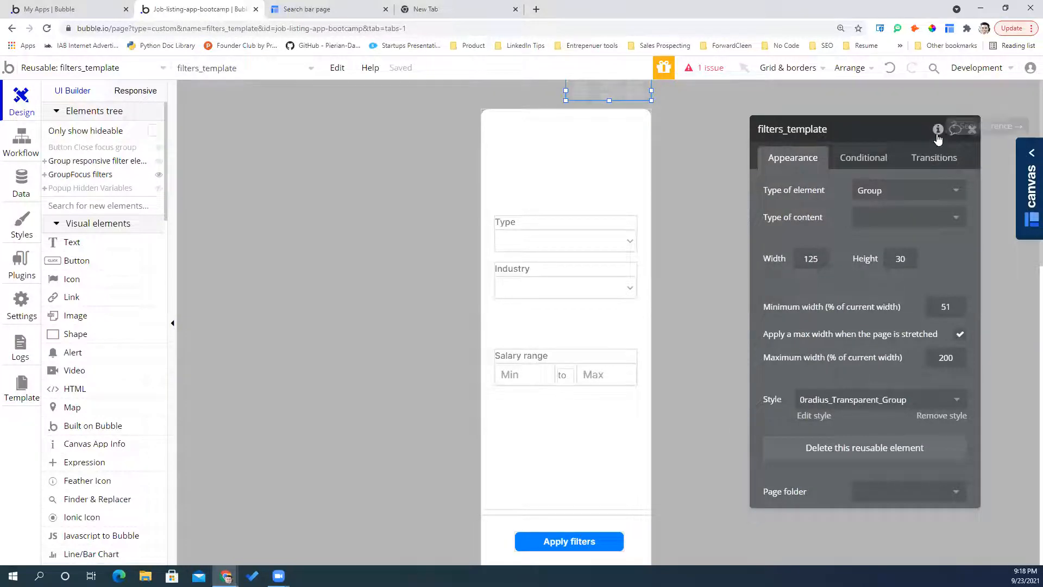
left_click(938, 129)
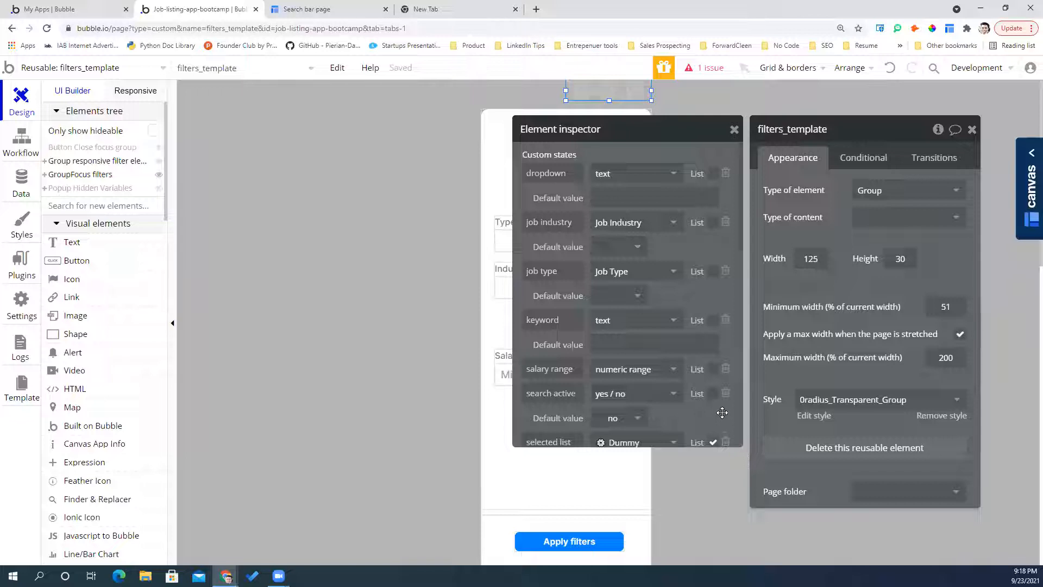
scroll(722, 412, "down", 1)
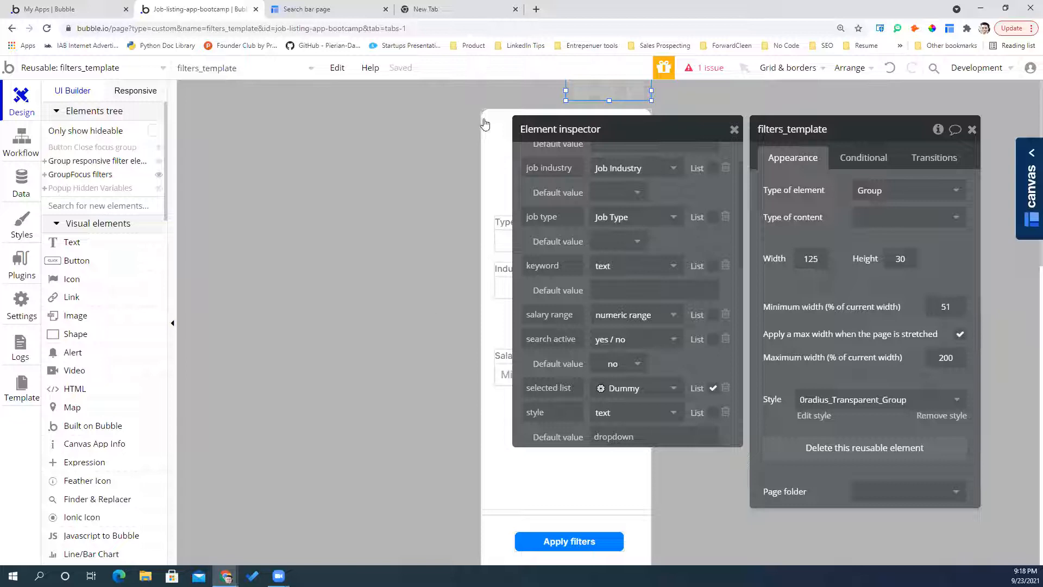
left_click(733, 131)
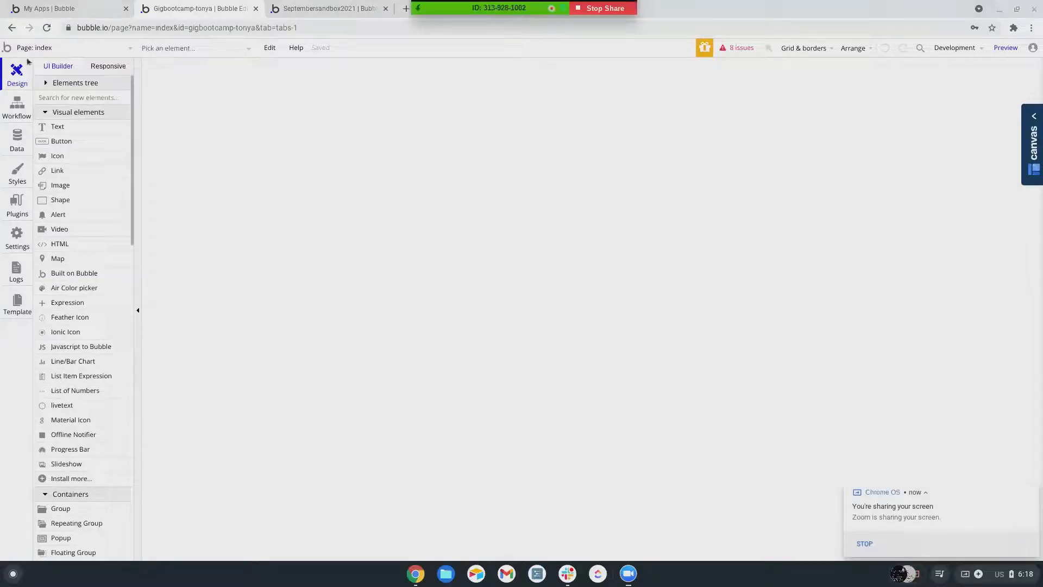
Open the applyfilters_bids reusable element and view its Button APPLY FILTERS is clicked workflow
left_click(30, 48)
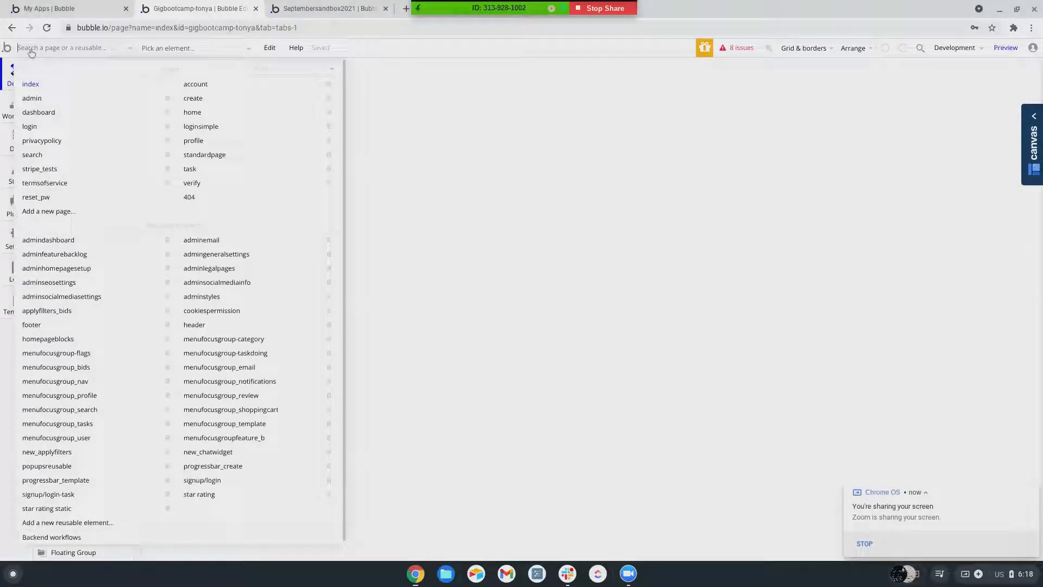
scroll(248, 287, "down", 1)
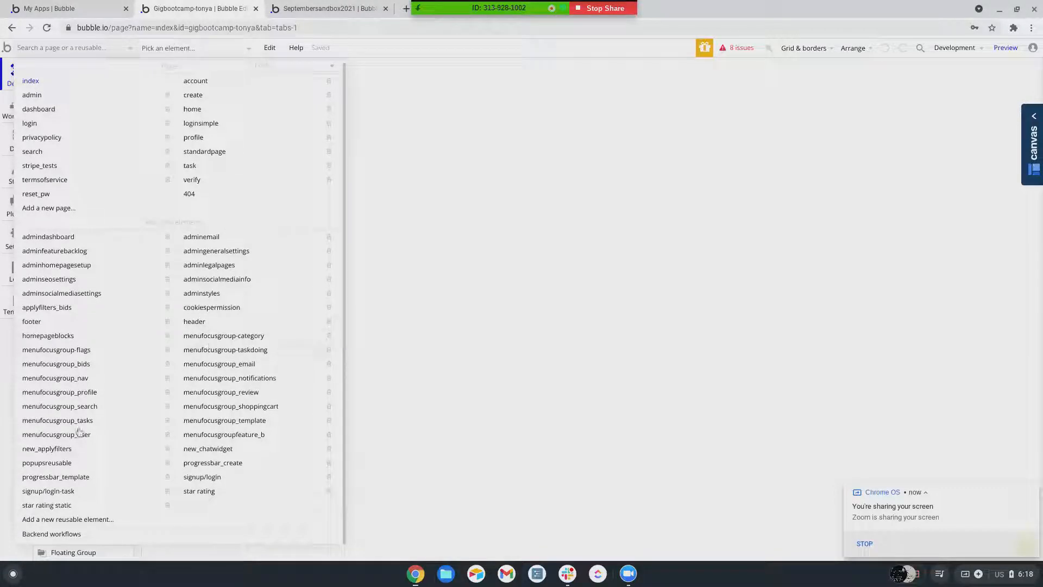
mouse_move(181, 490)
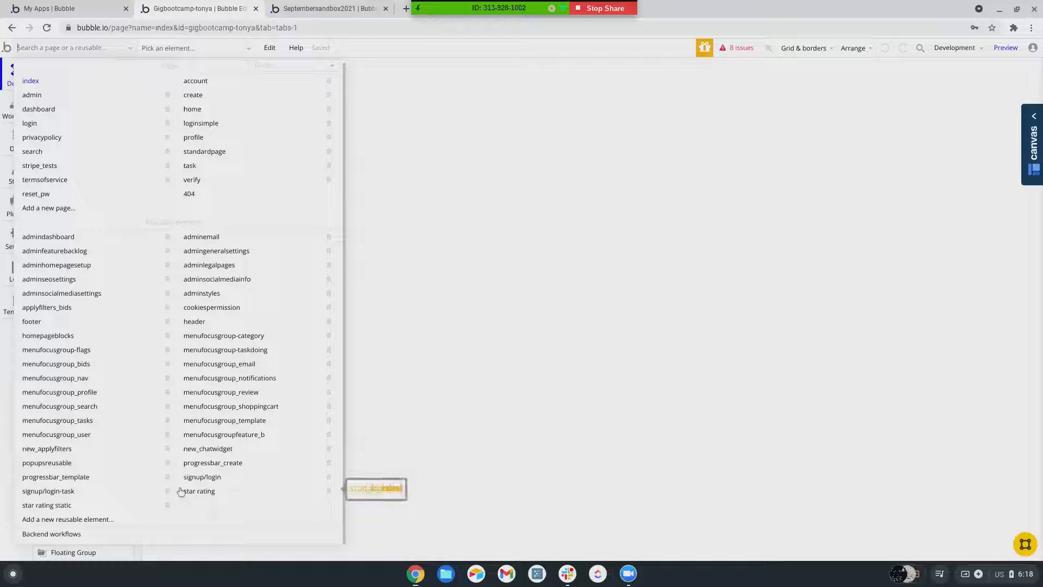
left_click(47, 308)
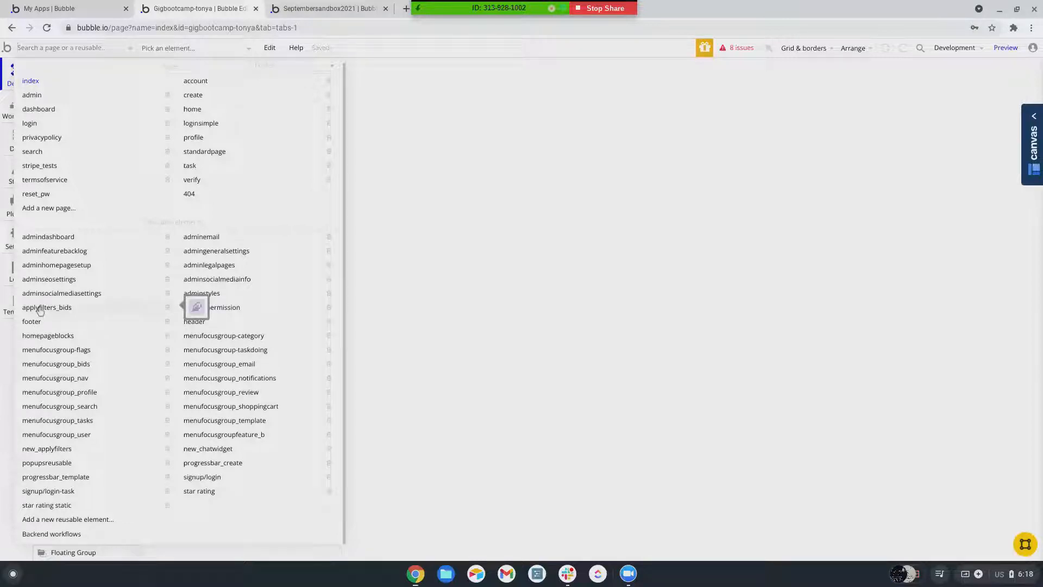
left_click(40, 308)
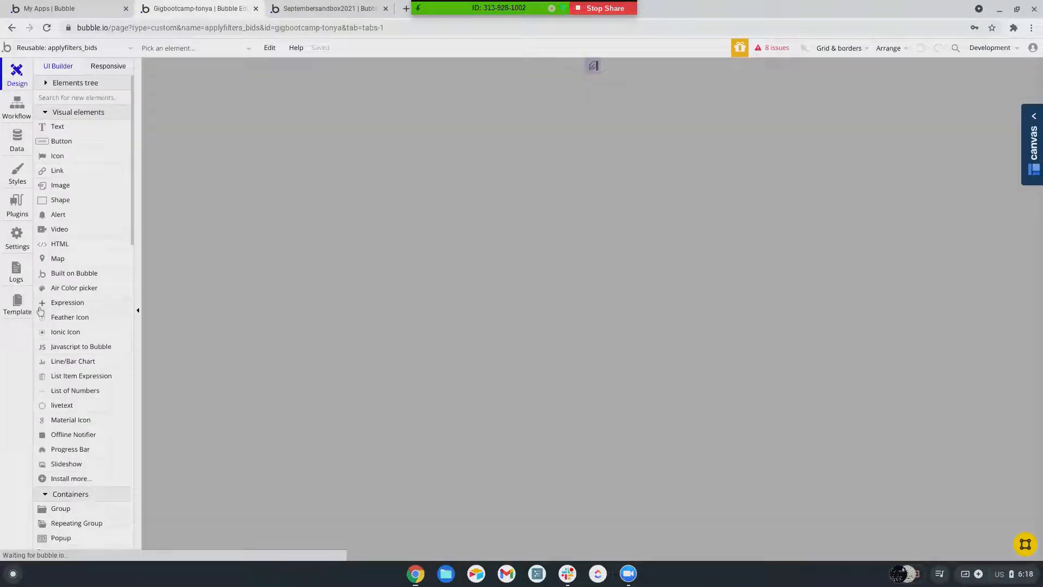
left_click(45, 83)
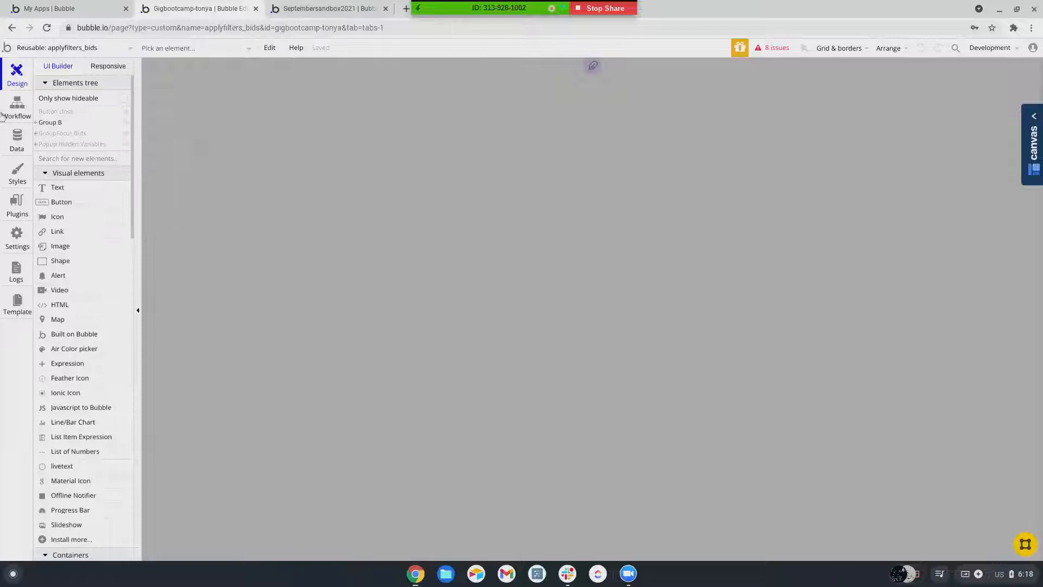
left_click(3, 115)
left_click(92, 119)
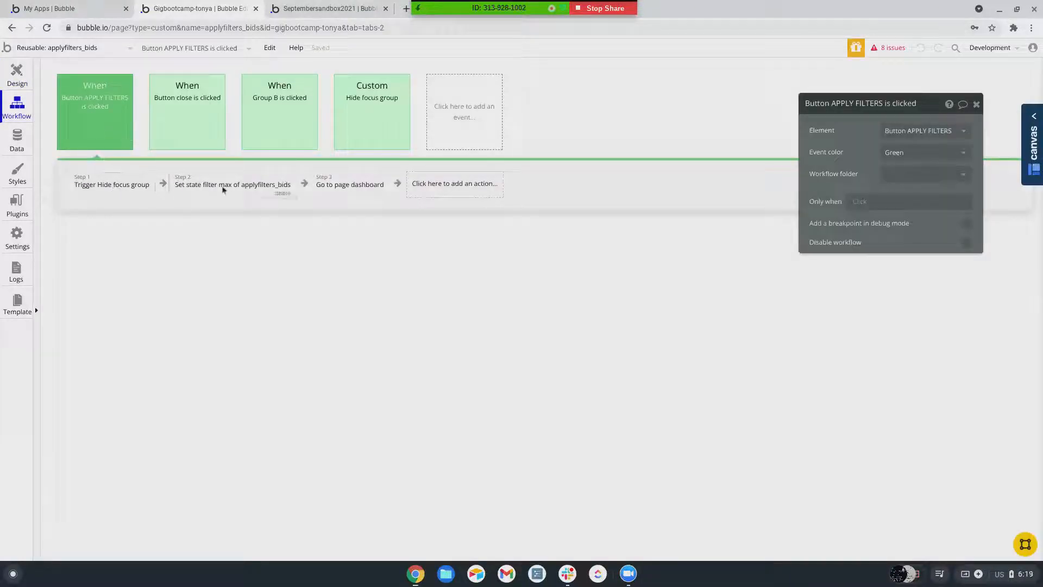
Show step 2's applyfilters_bids states (filter max, filter min, freelancer, status), then reopen the pages list
left_click(222, 188)
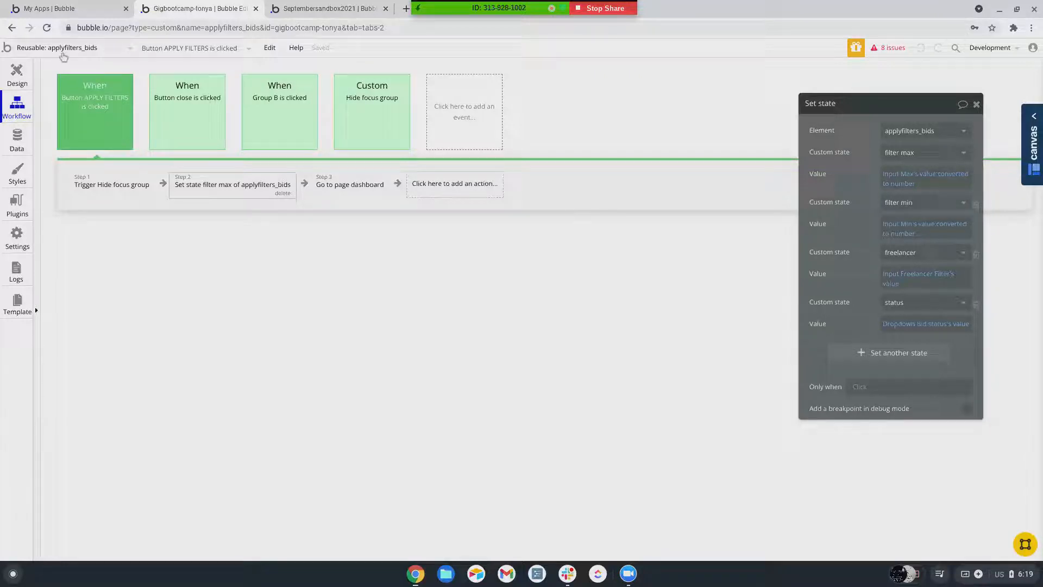
left_click(34, 50)
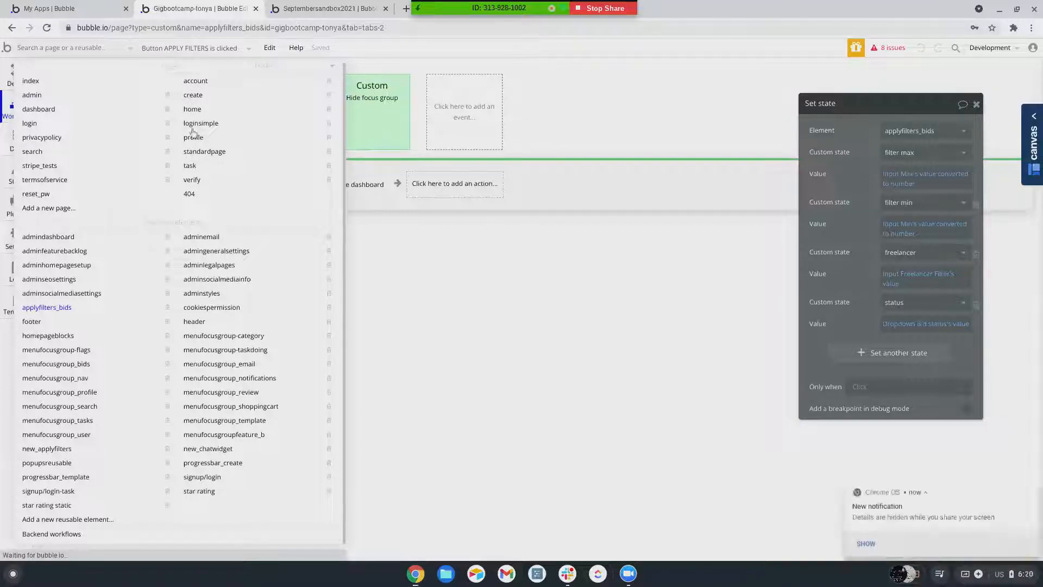
left_click(998, 577)
left_click(815, 335)
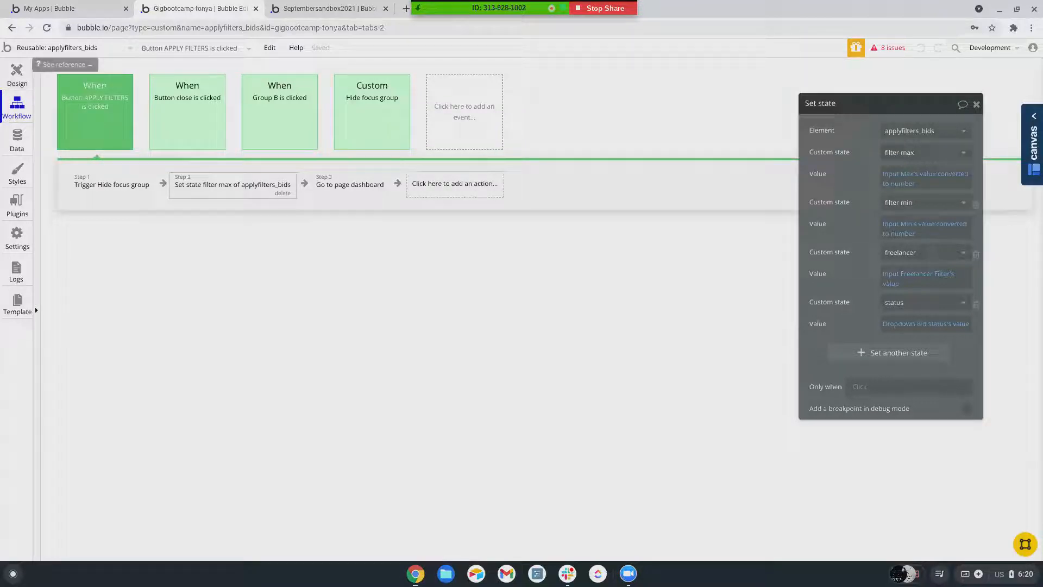
left_click(38, 49)
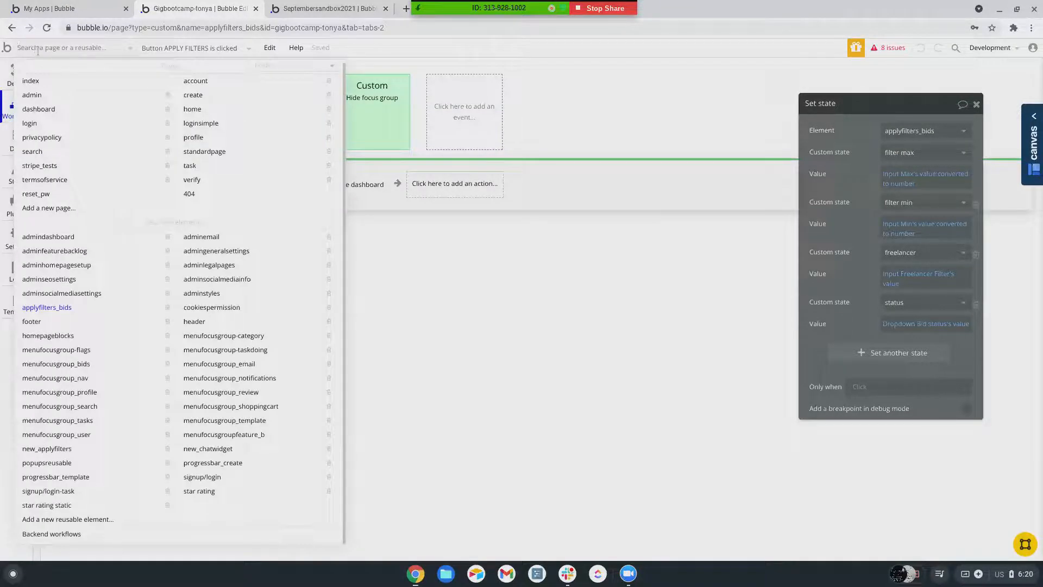
Open the dashboard page in Design view and inspect Repeating Group Bids' data source
left_click(54, 119)
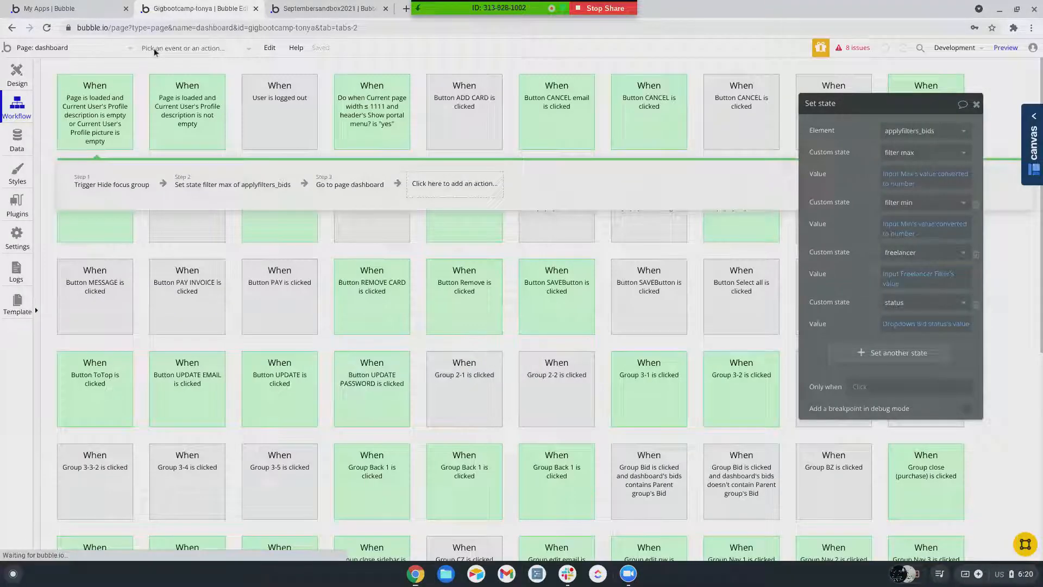
left_click(155, 48)
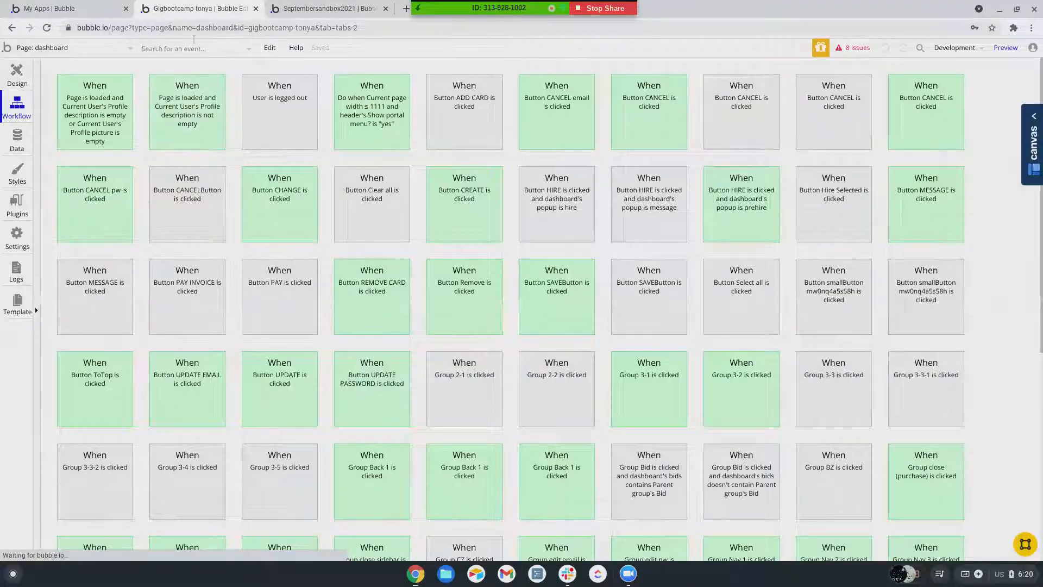
type("repe")
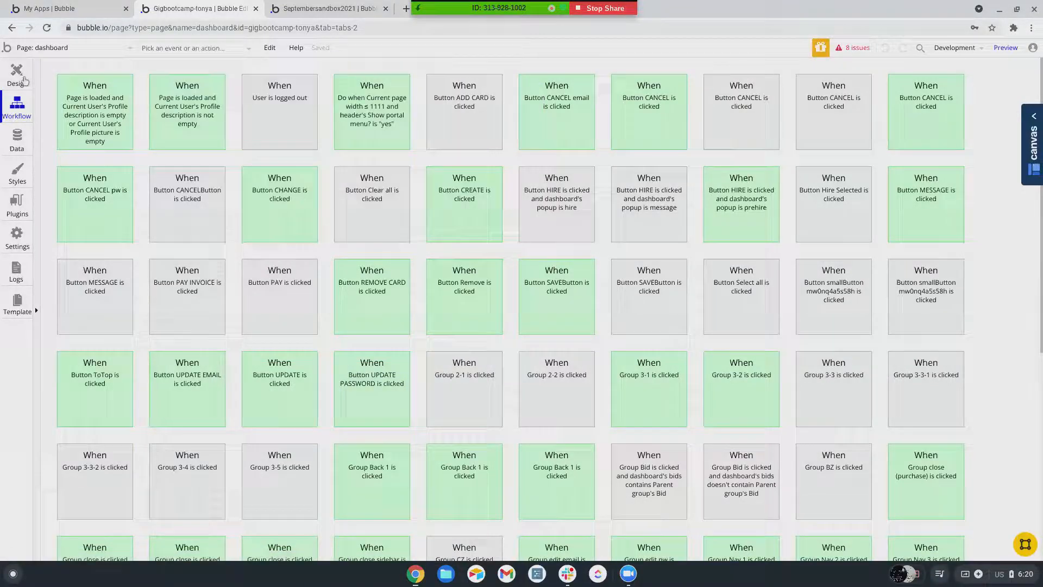
left_click(21, 75)
left_click(155, 49)
type("repe")
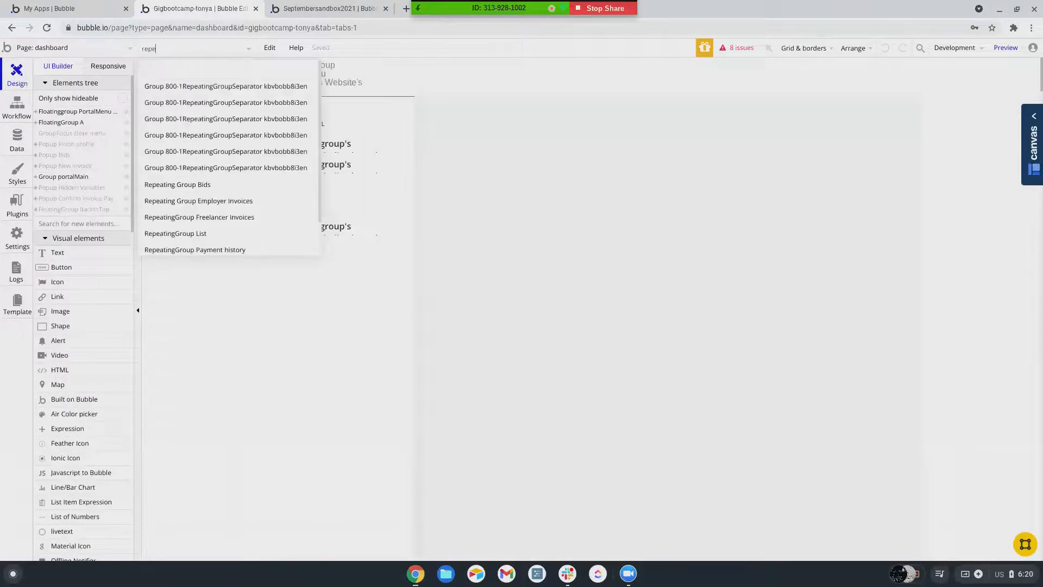
scroll(171, 159, "down", 1)
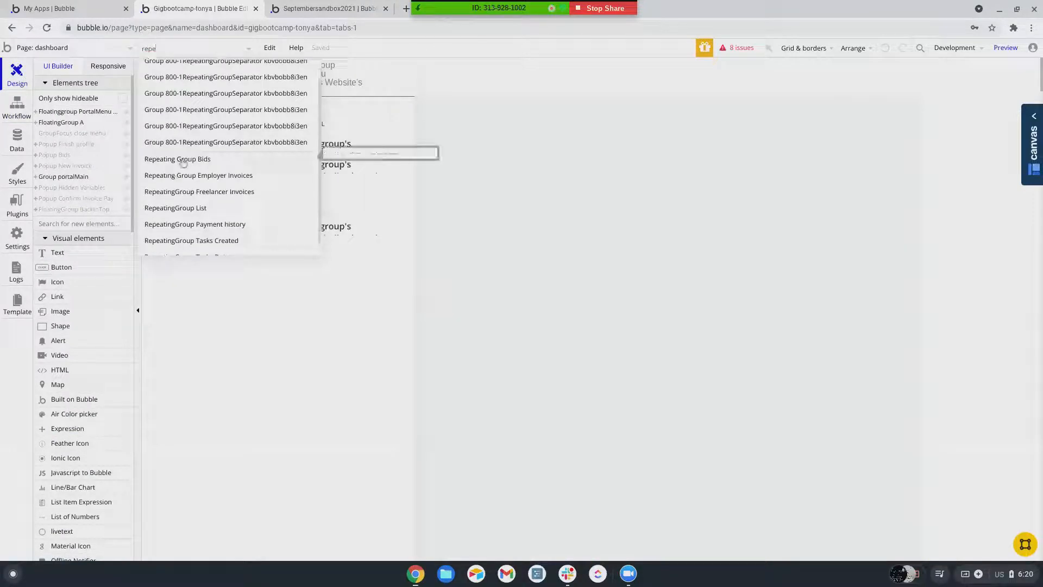
left_click(184, 159)
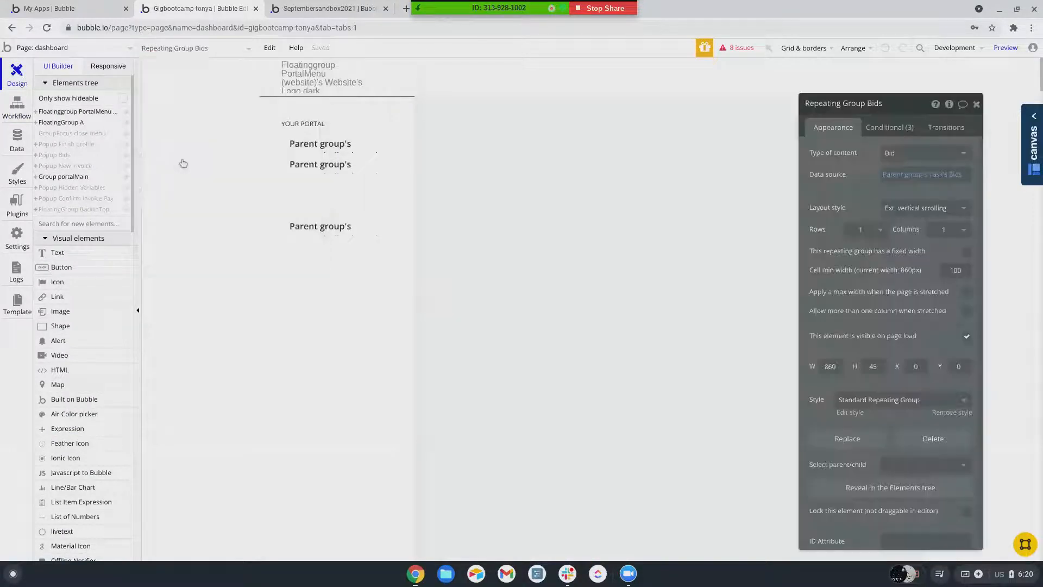
left_click(930, 174)
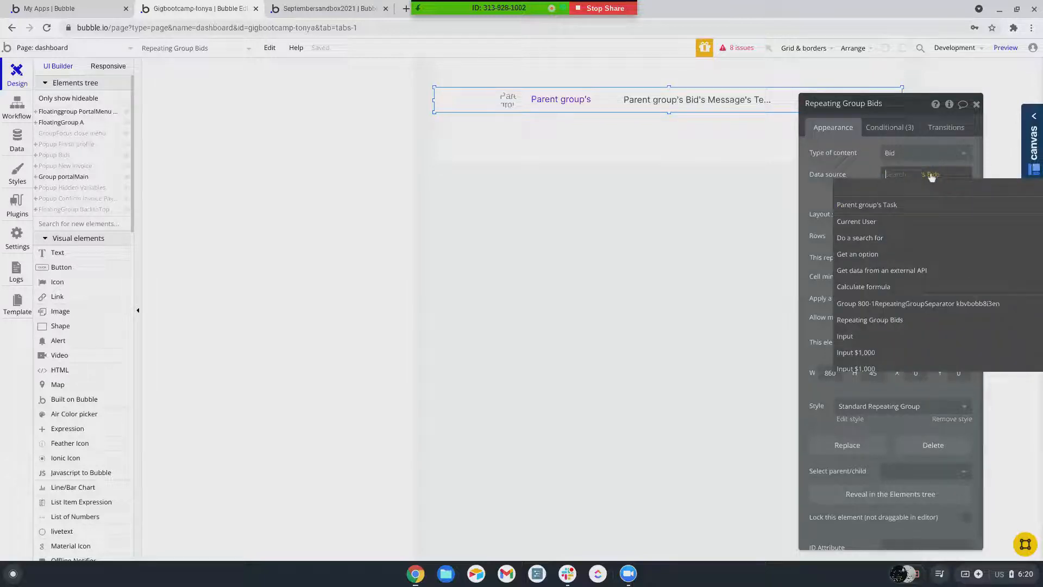
left_click(867, 166)
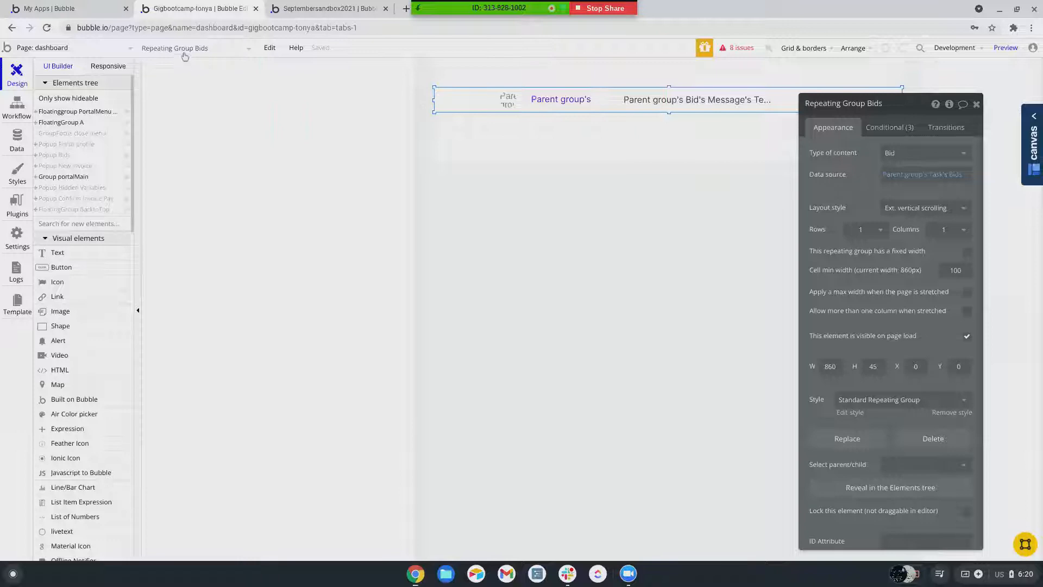
Find and select RepeatingGroup List, whose Category list comes from Search for Categorys
left_click(184, 53)
type("repe")
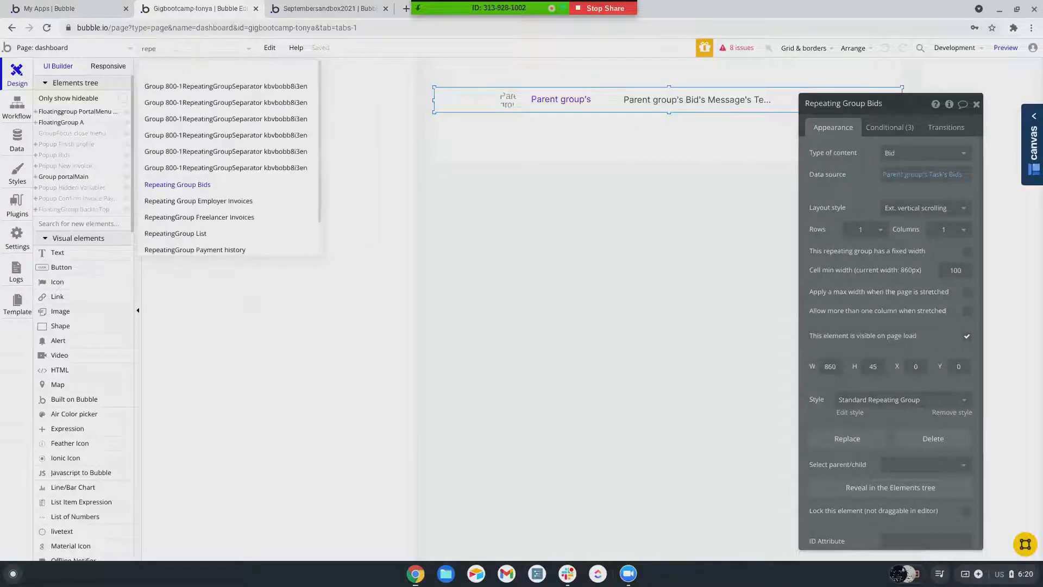
scroll(195, 189, "down", 2)
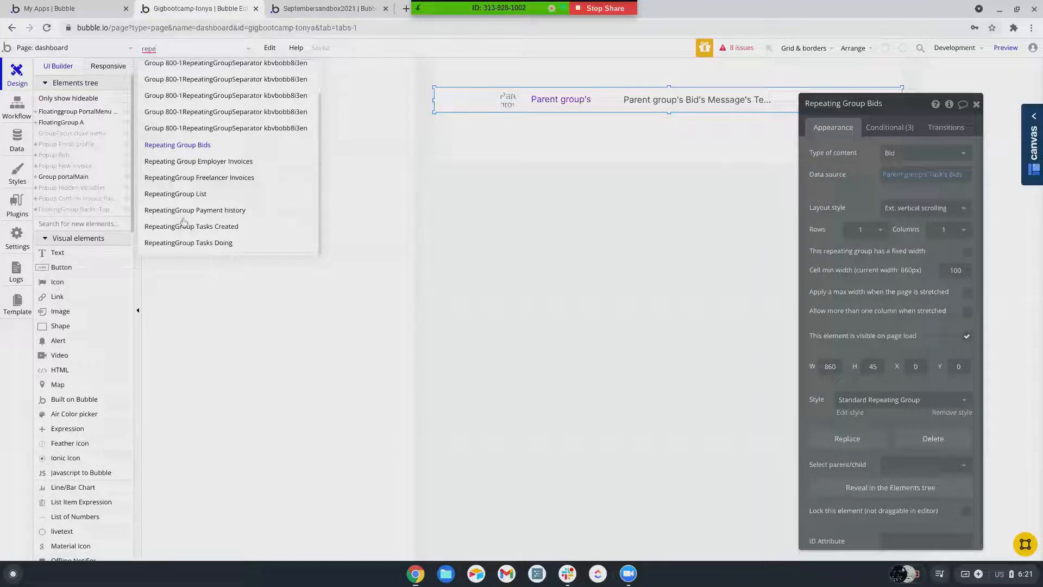
scroll(180, 216, "up", 2)
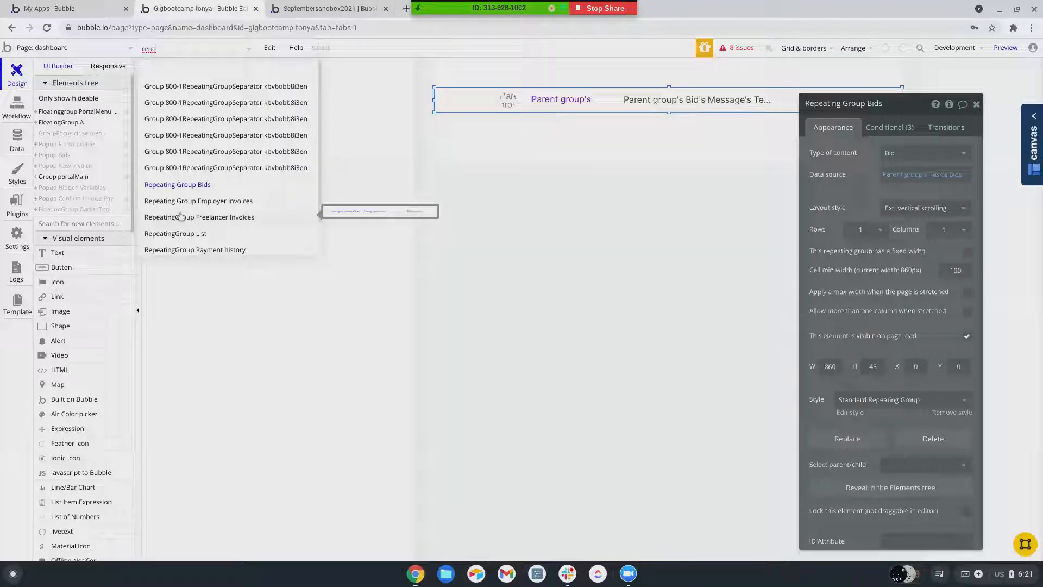
scroll(180, 216, "down", 2)
mouse_move(172, 166)
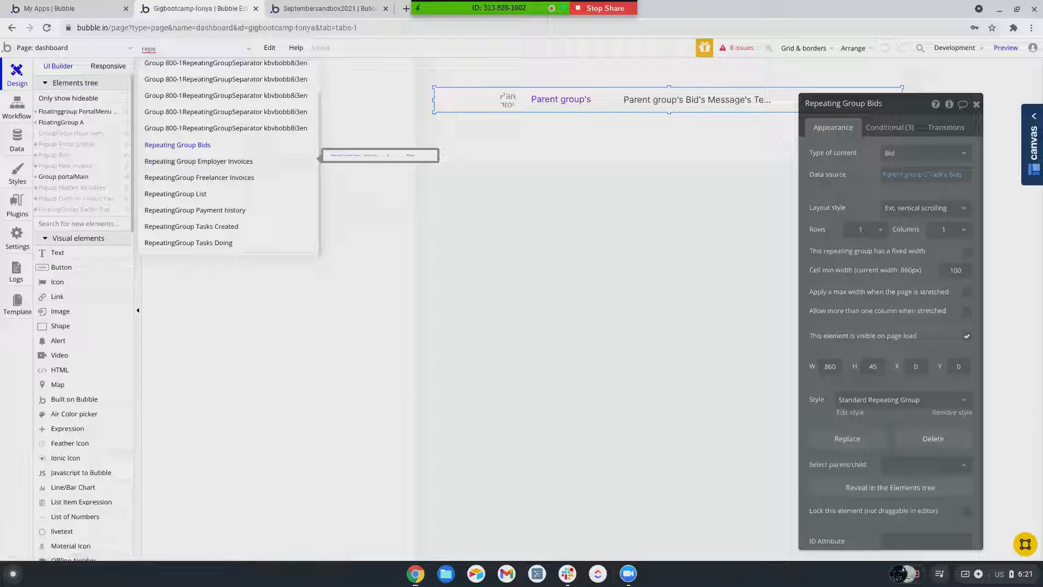
left_click(172, 193)
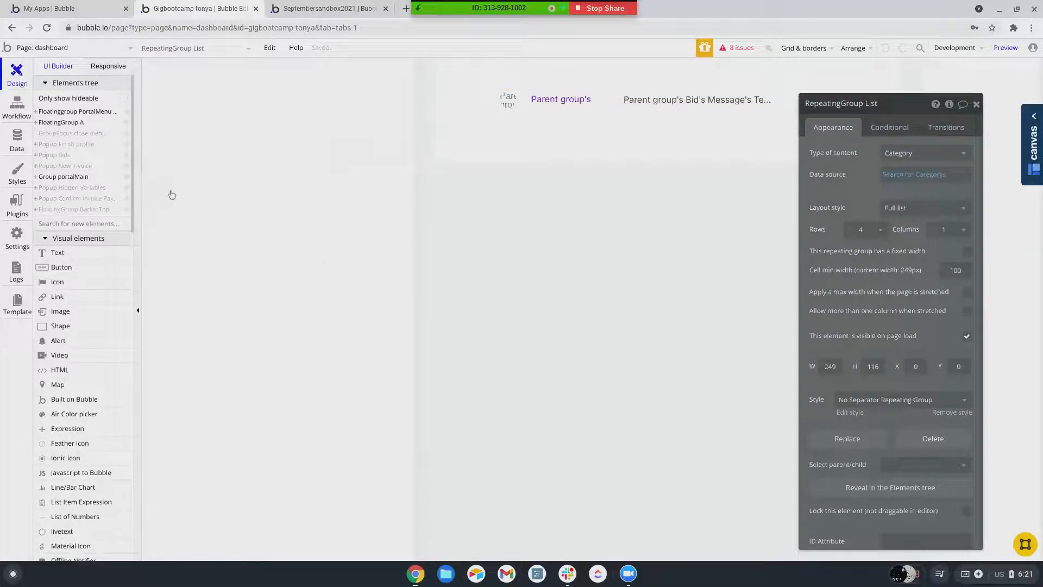
Reselect Repeating Group Bids via a 'repe' search and move its property panel beside the canvas
left_click(158, 50)
type("repe")
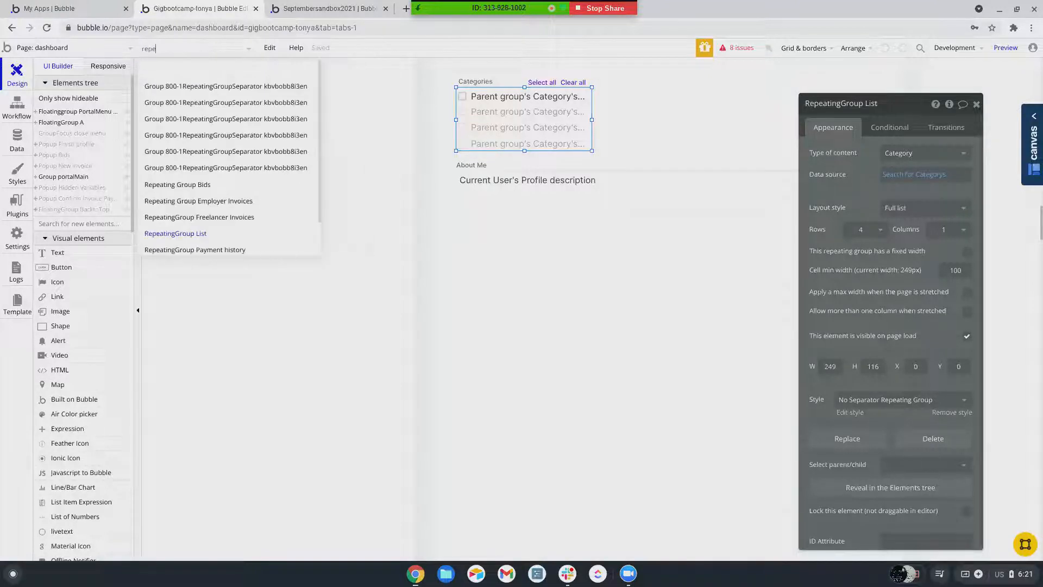
scroll(174, 229, "down", 2)
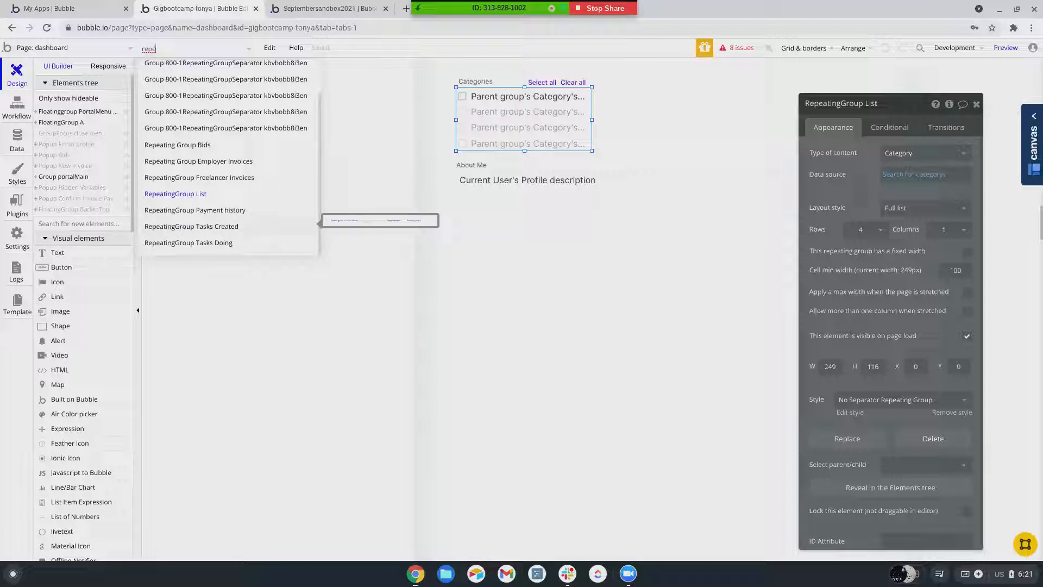
scroll(185, 210, "up", 1)
scroll(183, 185, "down", 1)
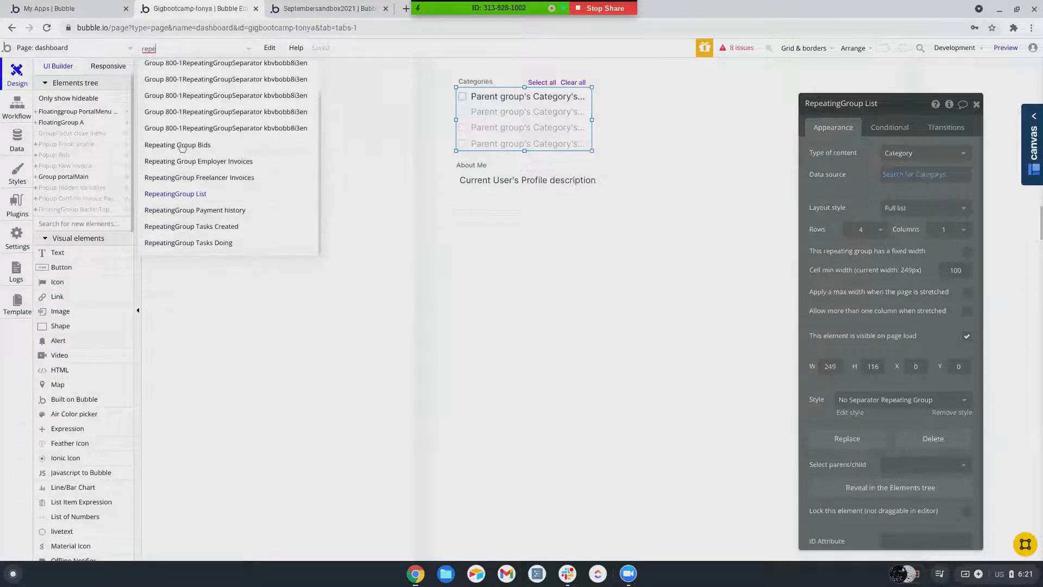
left_click(182, 145)
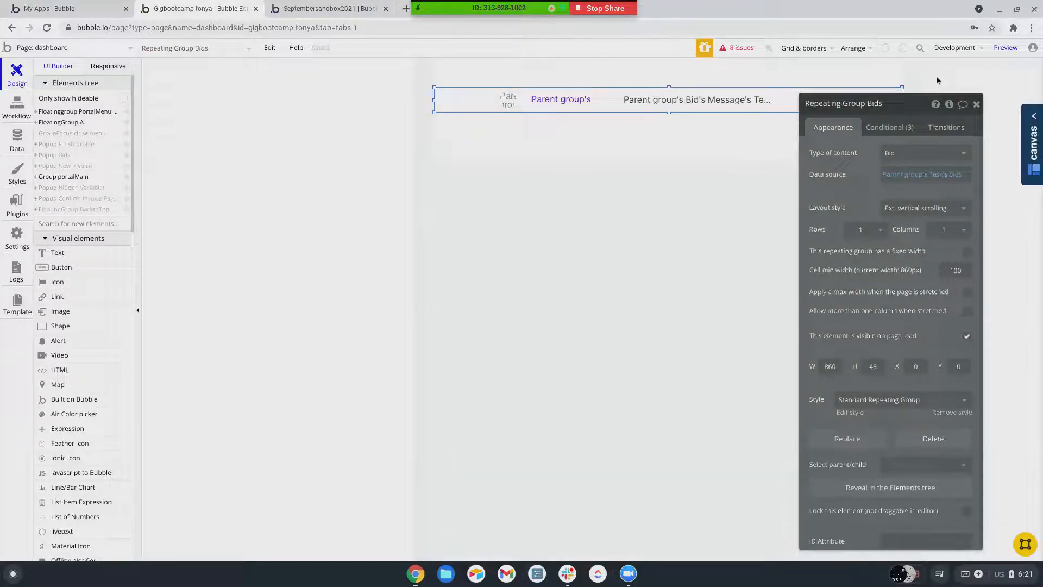
left_click_drag(856, 105, 201, 77)
scroll(560, 185, "up", 4)
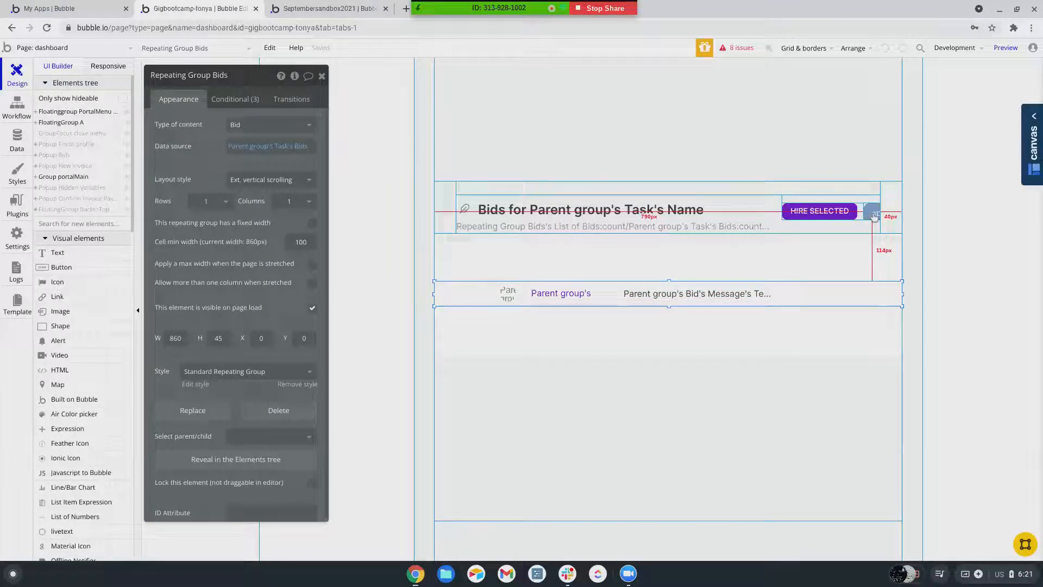
Select Repeating Group Bids as the row group's parent and view its three conditionals
left_click(873, 214)
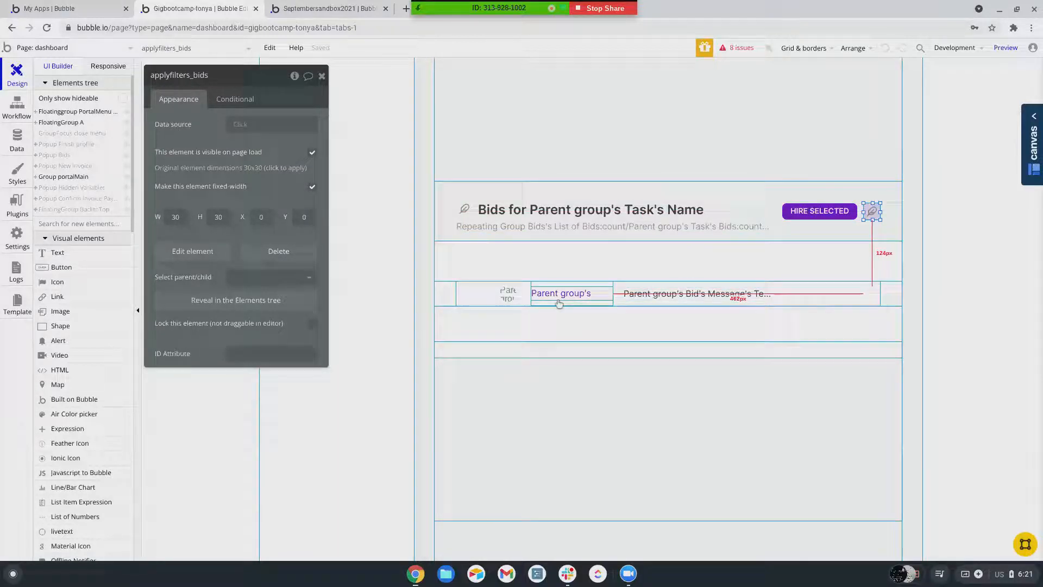
left_click(440, 297)
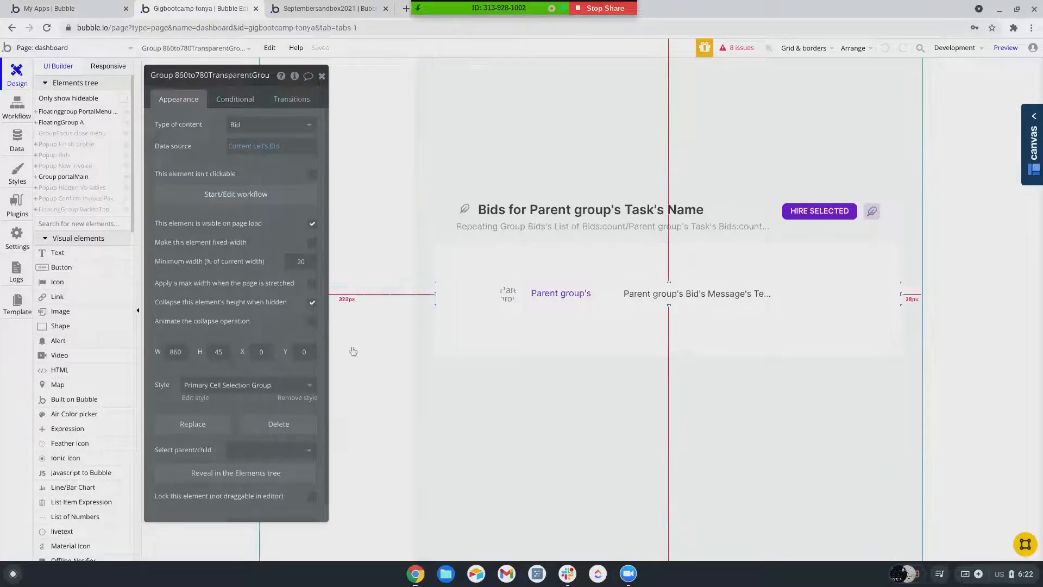
scroll(256, 434, "down", 1)
left_click(255, 433)
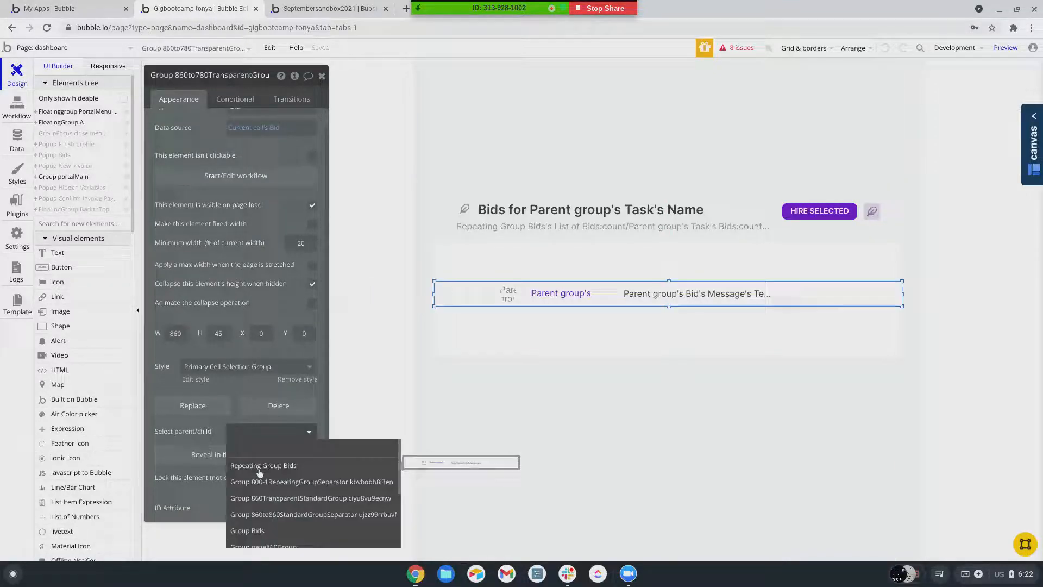
left_click(259, 468)
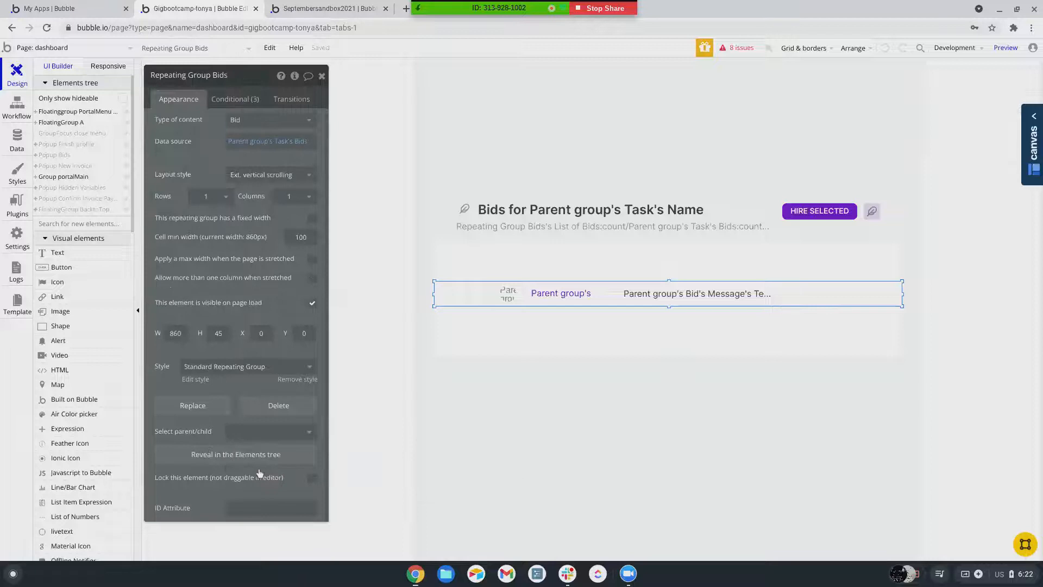
left_click(251, 103)
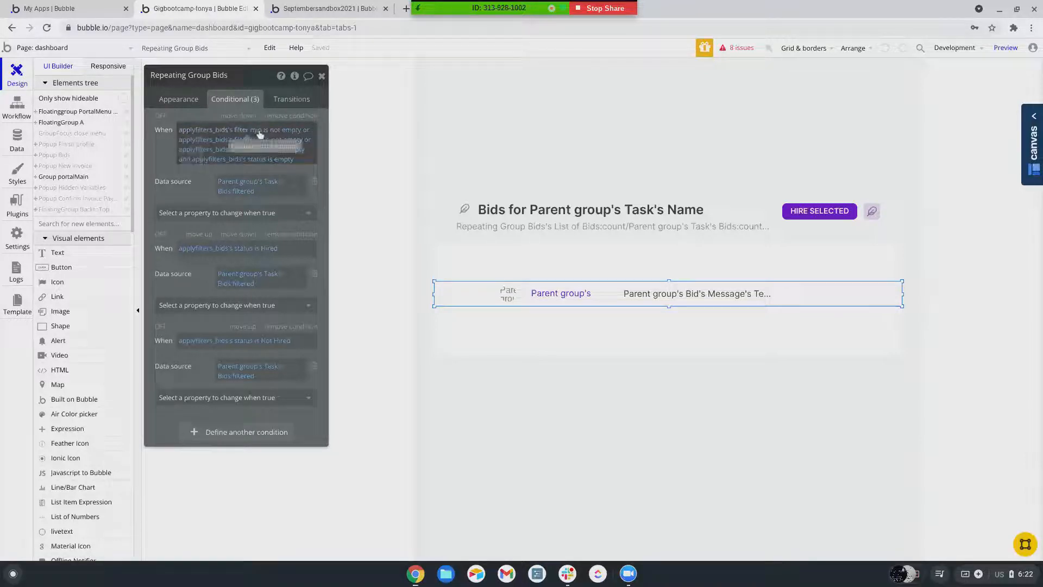
Open the first conditional's :filtered constraints on bid Amount and freelancer
left_click(236, 191)
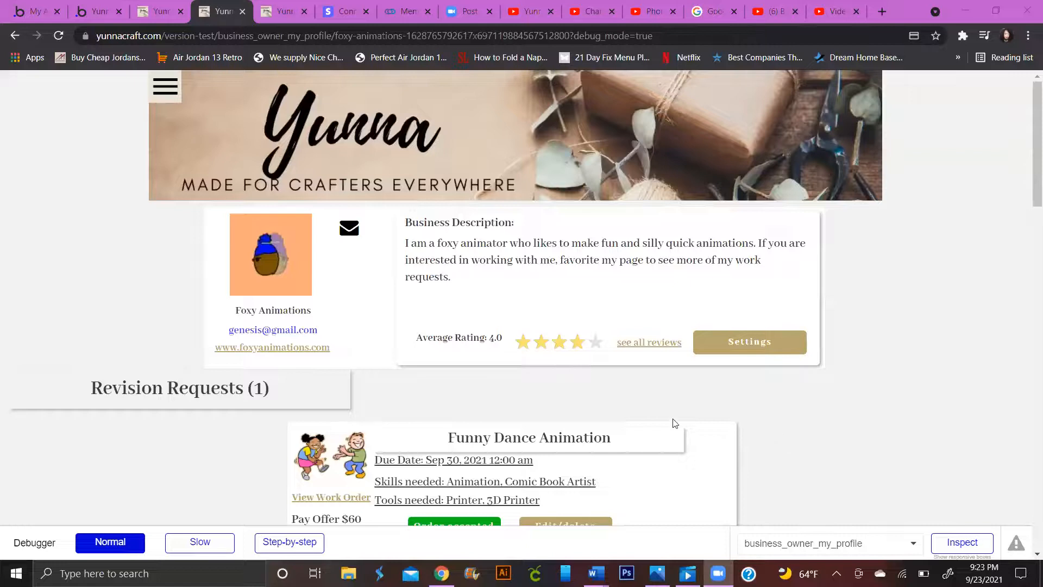
Scroll the live profile page briefly, then return to the business_owner_my_profile editor
scroll(668, 413, "down", 4)
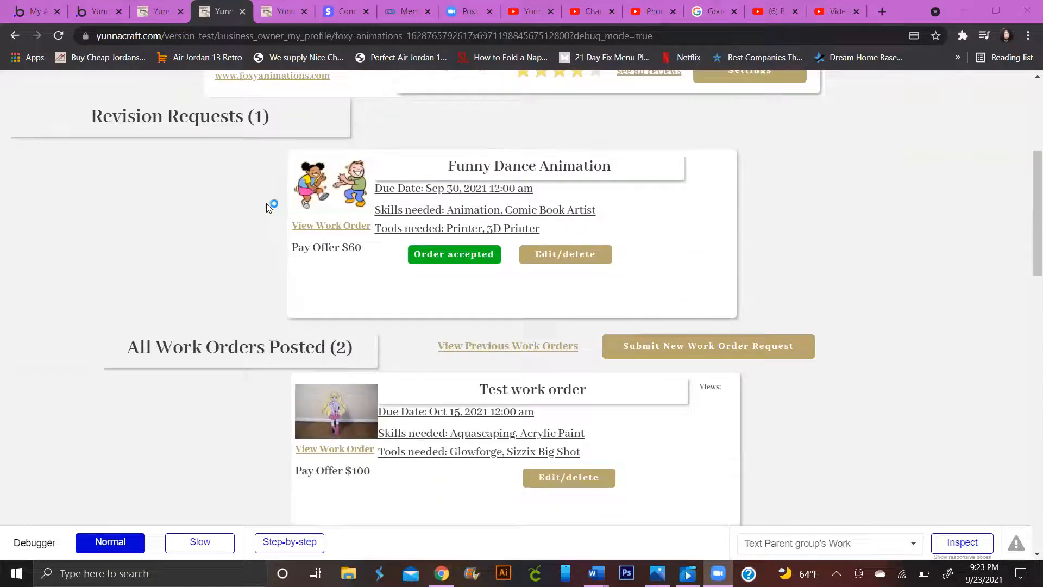
scroll(267, 203, "up", 5)
key("ctrl+2")
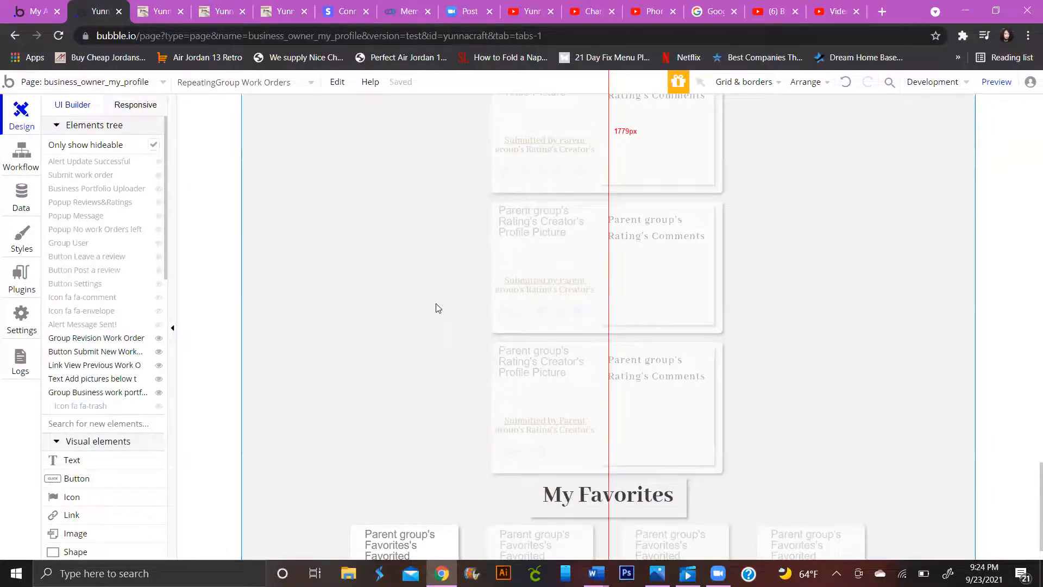
Compare the business_owner_my_profile canvas with the live page, then open the app's pages list
scroll(504, 280, "up", 10)
scroll(499, 250, "up", 10)
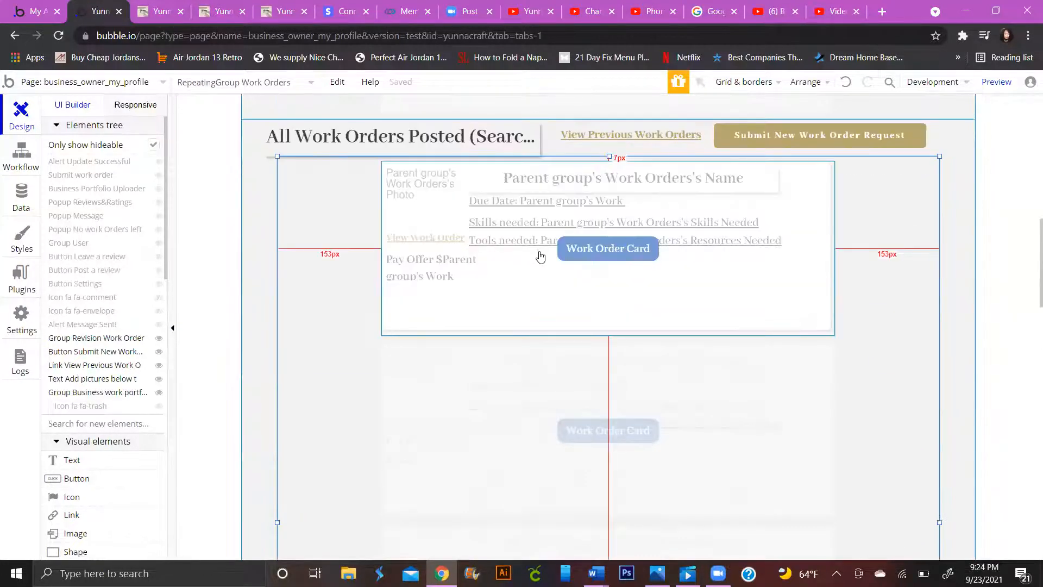
scroll(592, 158, "up", 8)
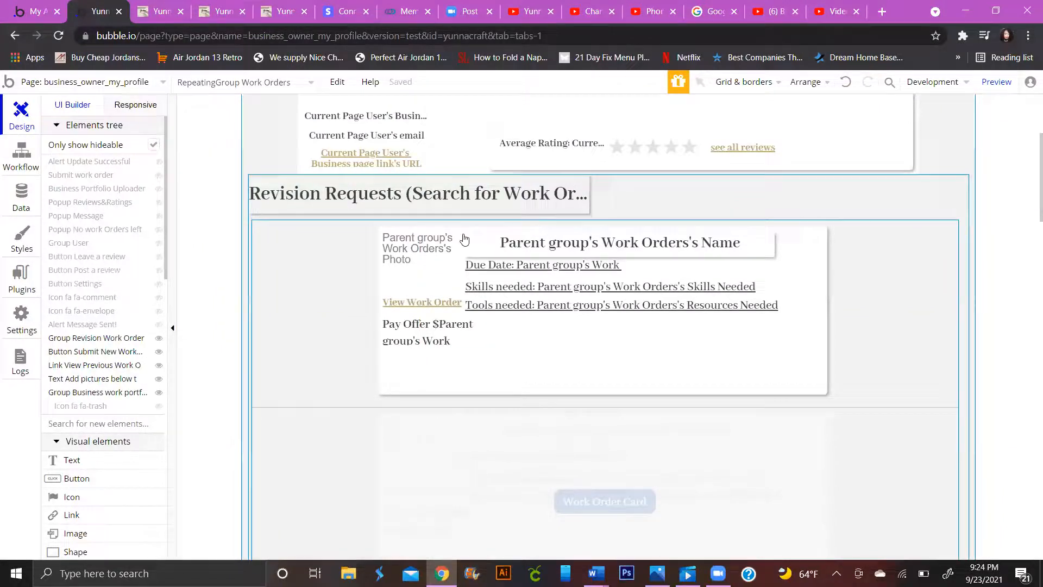
scroll(515, 355, "up", 3)
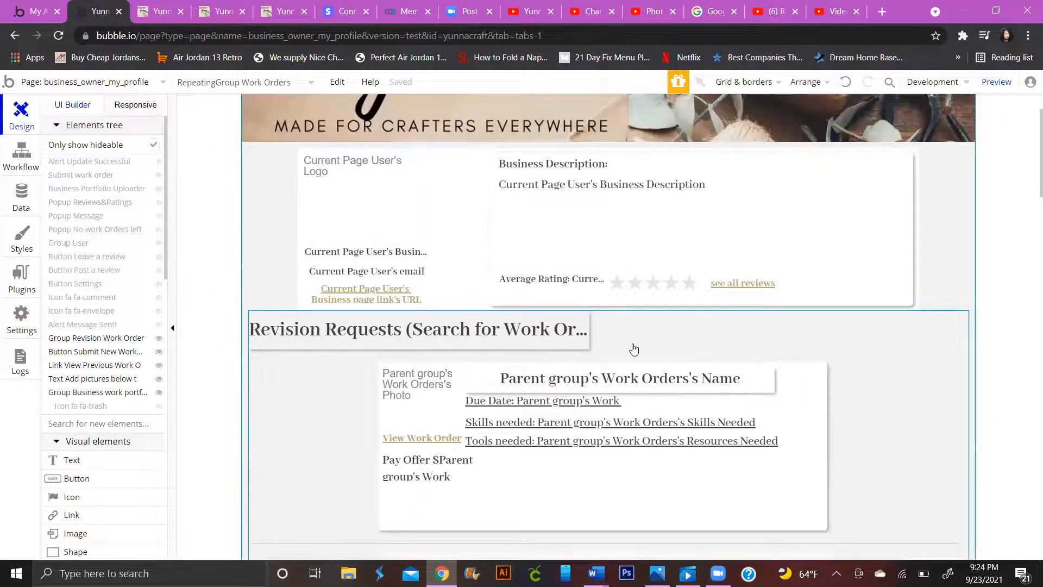
scroll(684, 340, "down", 6)
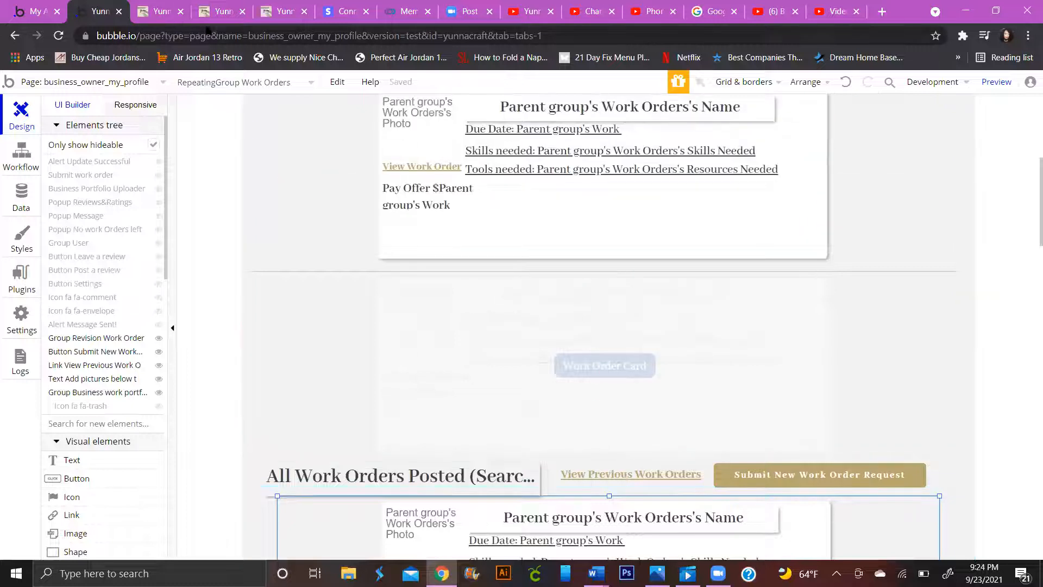
left_click(215, 12)
scroll(517, 318, "down", 5)
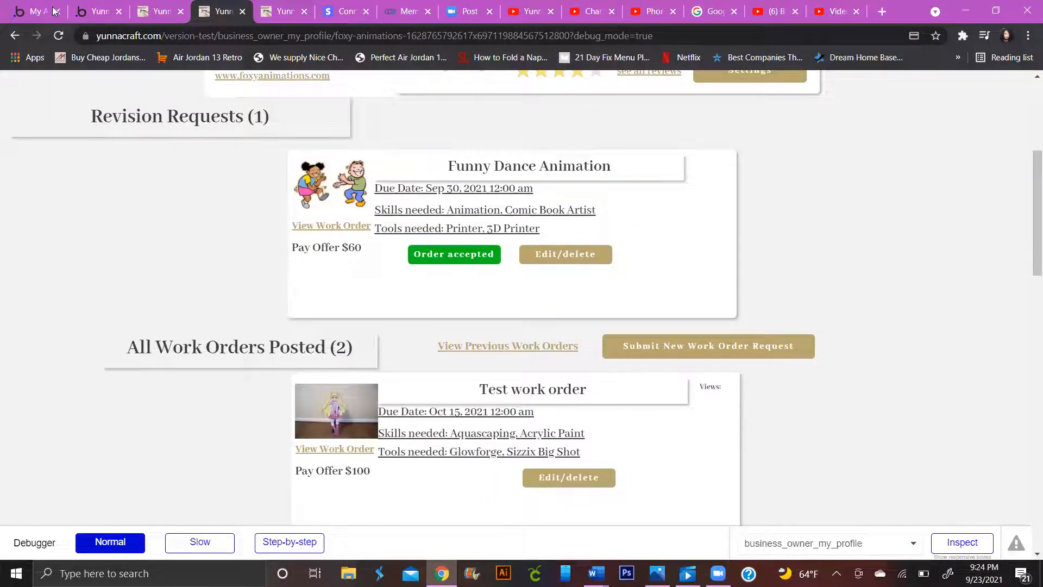
left_click(96, 11)
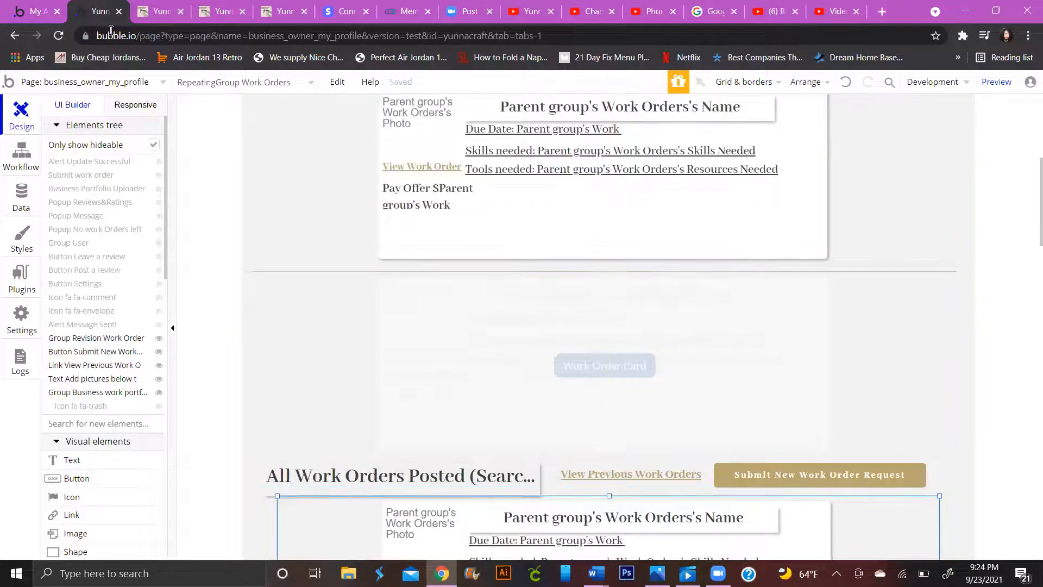
left_click(86, 84)
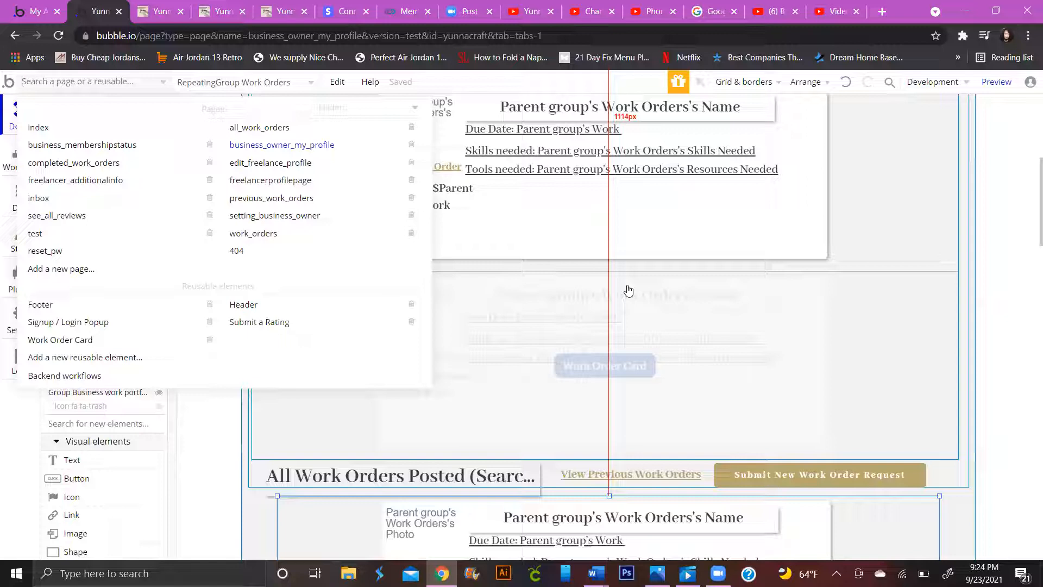
Check the work_orders entry in the pages list, then close it without leaving business_owner_my_profile
left_click(273, 236)
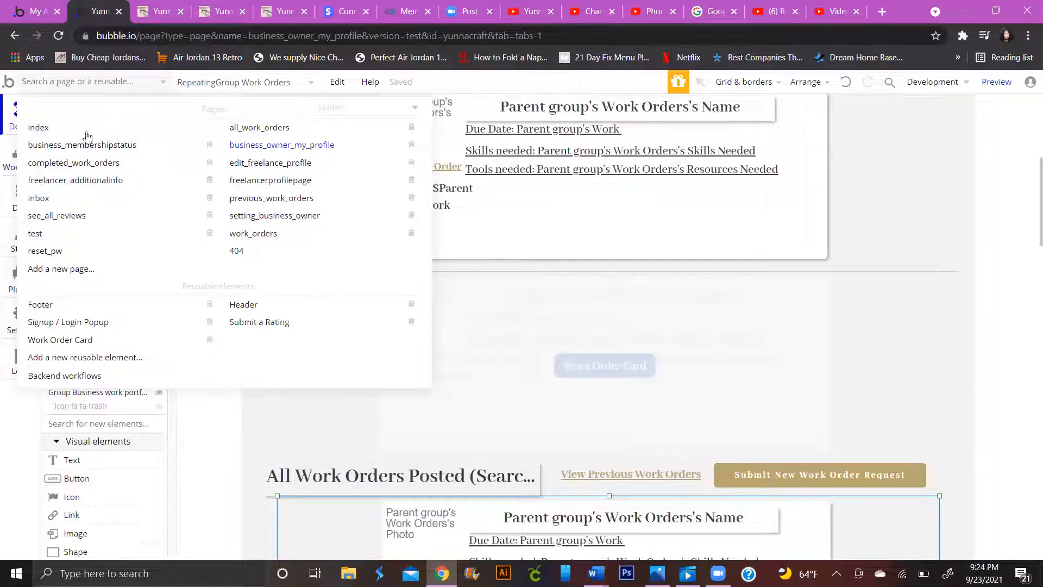
mouse_move(339, 241)
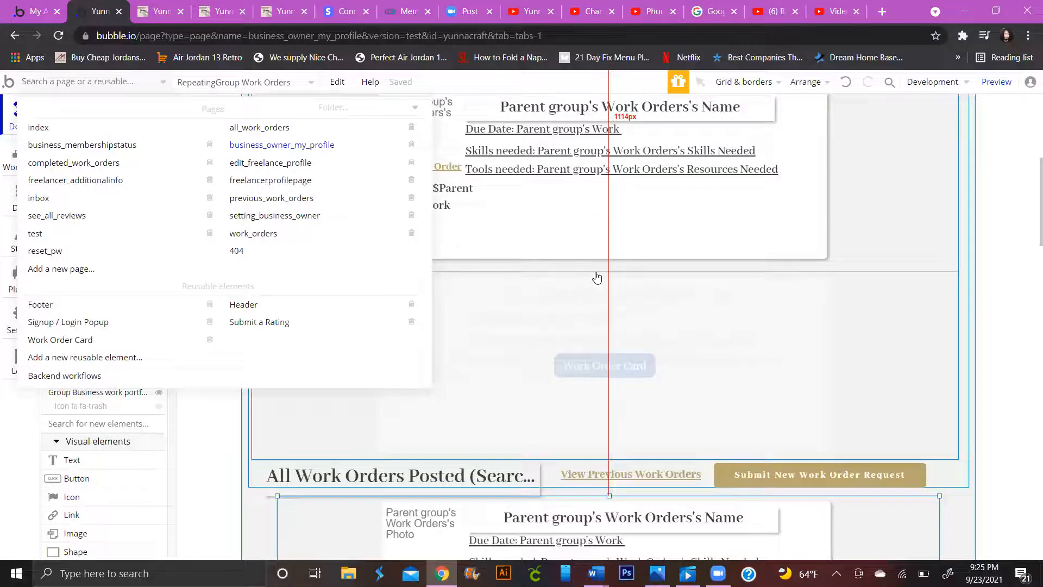
left_click(213, 417)
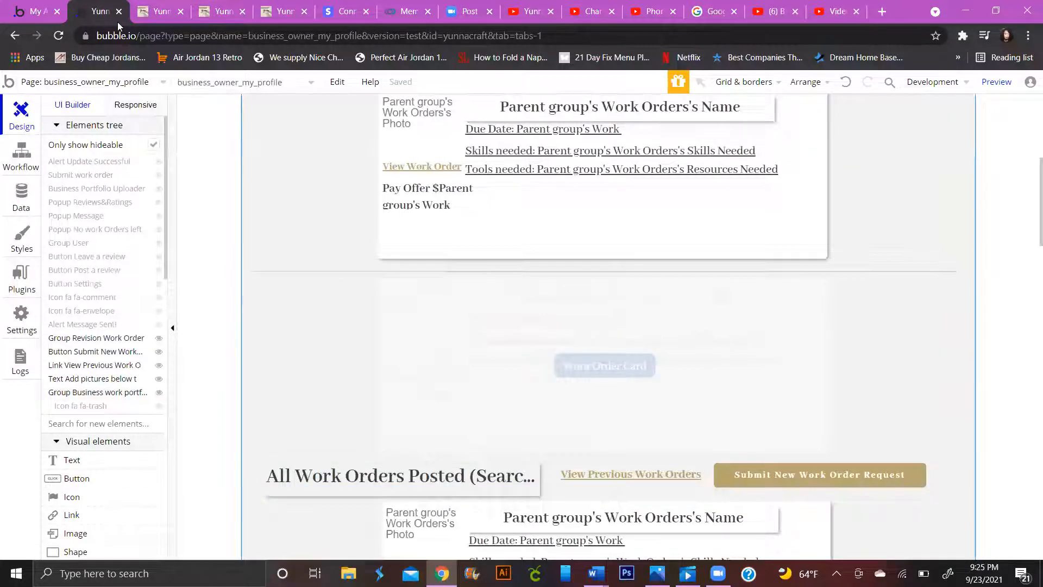
Reload the Yunna Craft version-test home page and scroll past the banner and intro video
left_click(164, 8)
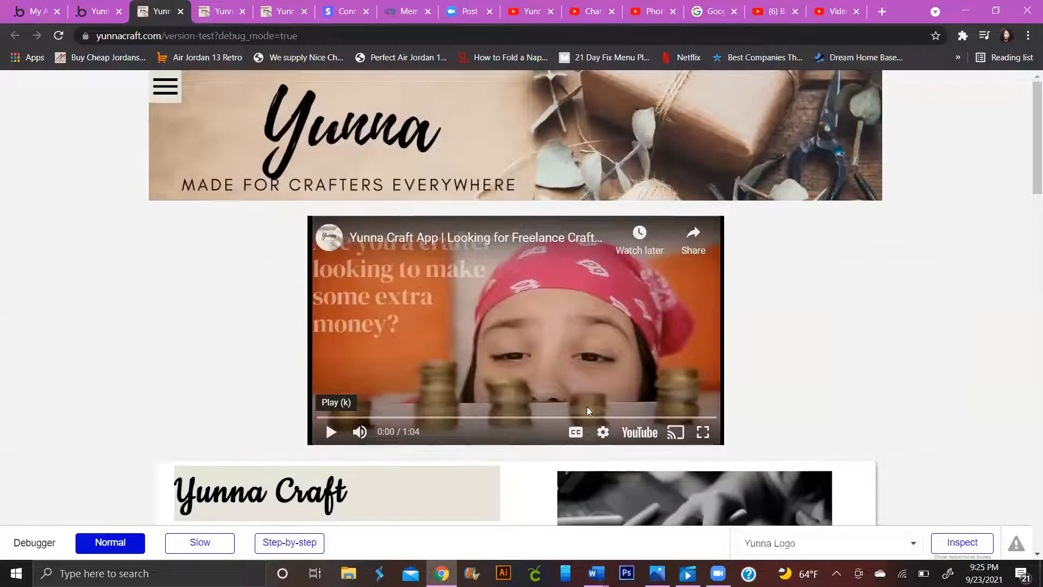
left_click(60, 39)
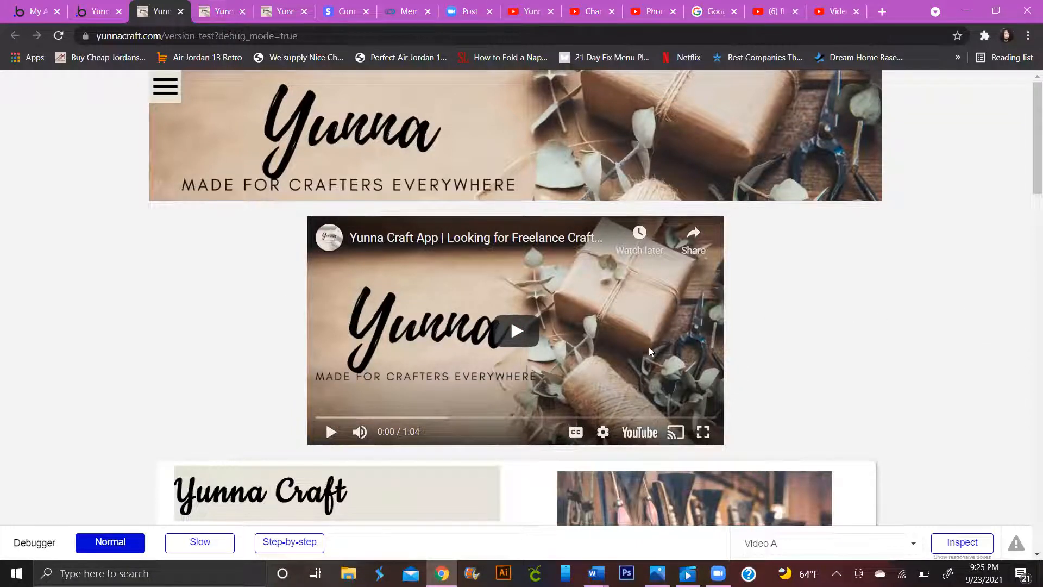
scroll(462, 321, "down", 2)
scroll(463, 322, "down", 4)
scroll(543, 399, "up", 5)
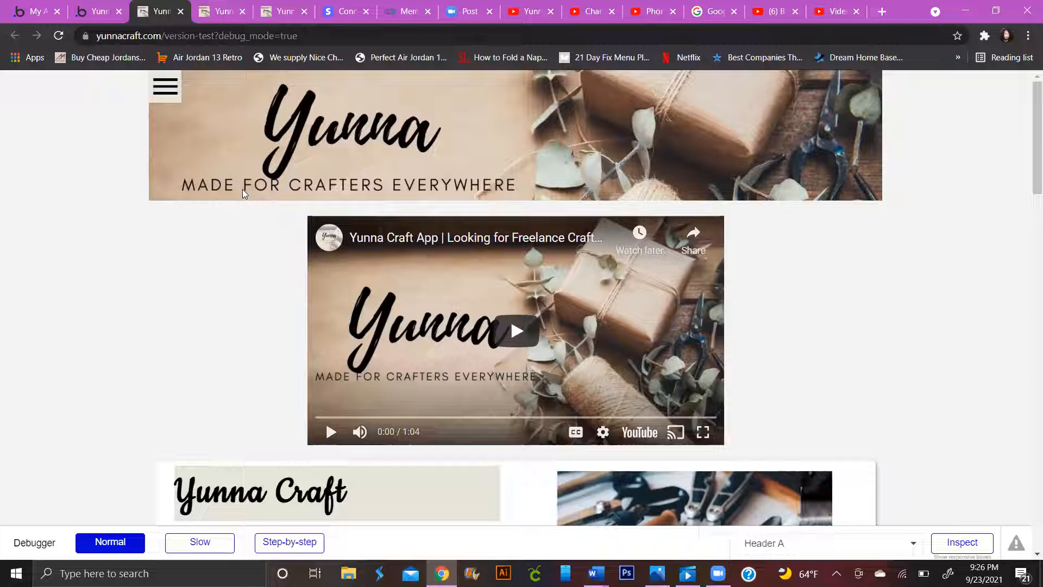
key("XF86AudioLowerVolume")
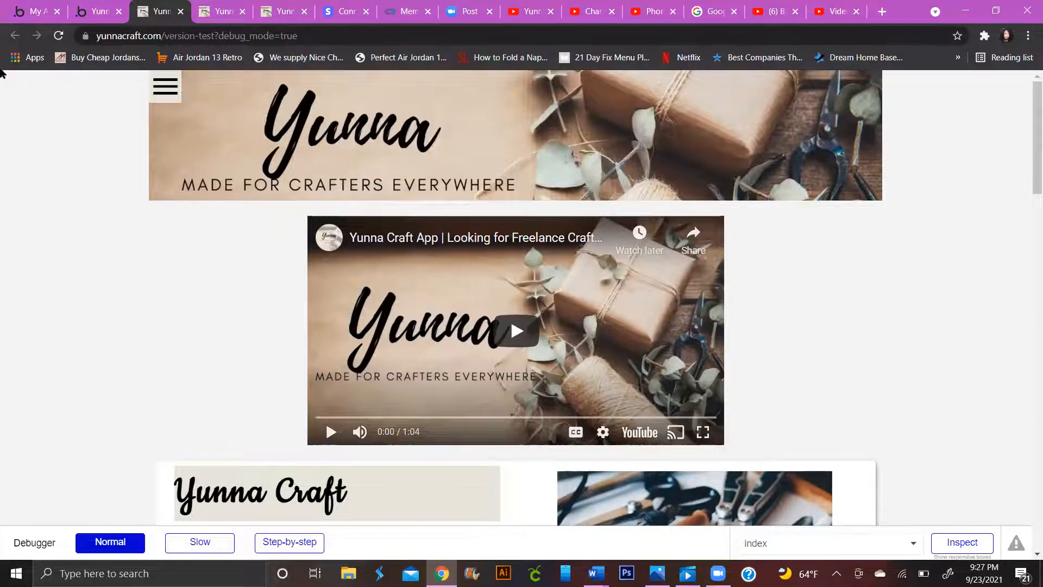
Return to the Bubble editor showing the dashboard's Repeating Group Bids conditionals and Amount filter
left_click(92, 12)
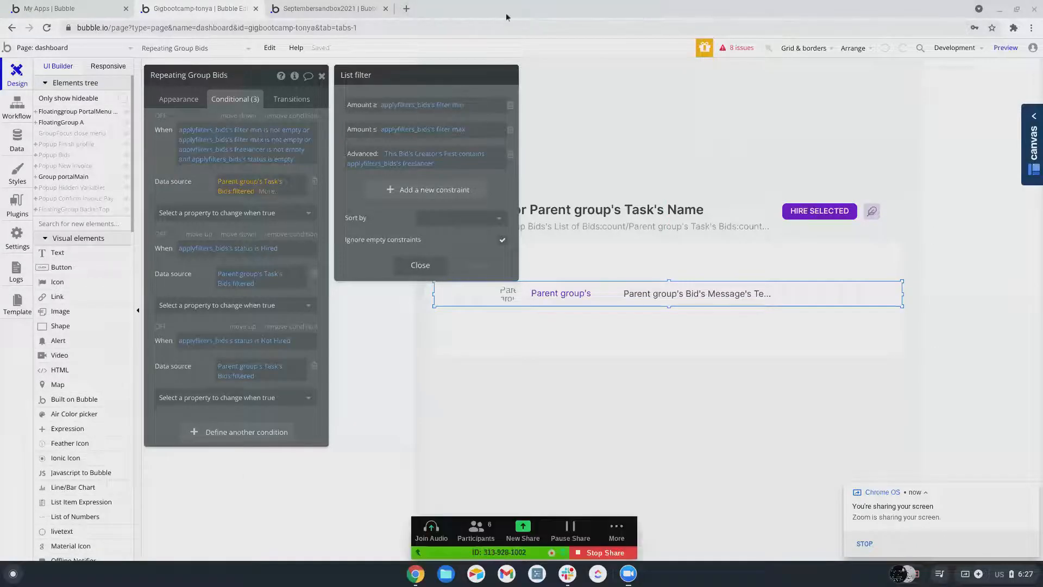
Open the SendGrid website in a new tab and go to its sign-in page
left_click(406, 8)
left_click(457, 29)
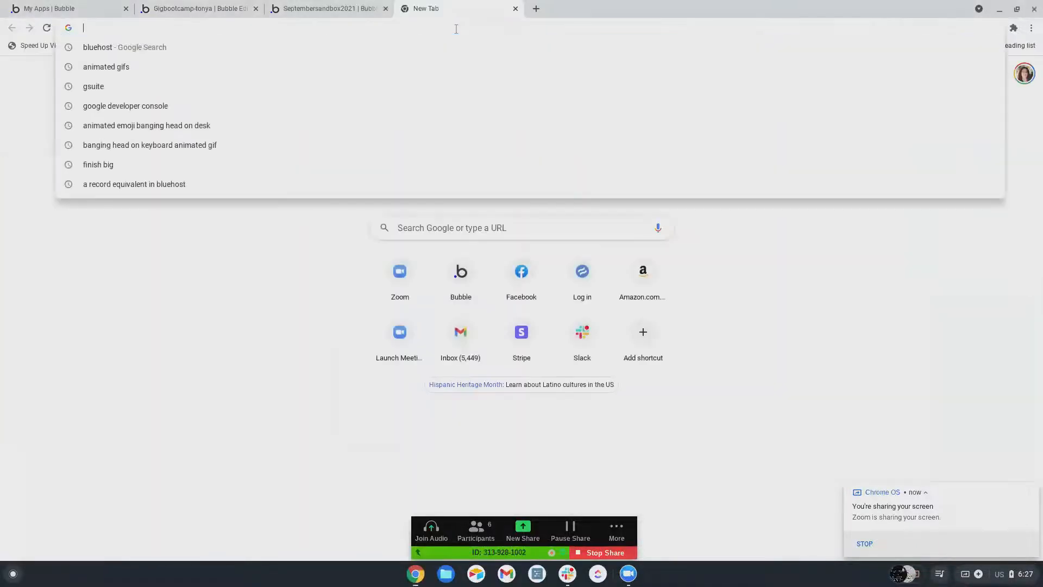
type("send")
key("Return")
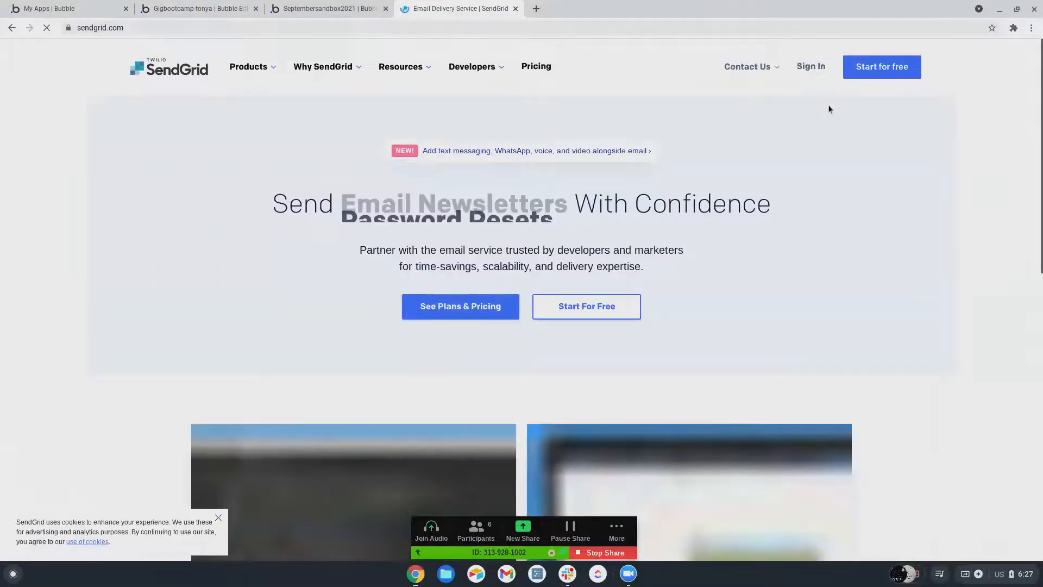
left_click(811, 68)
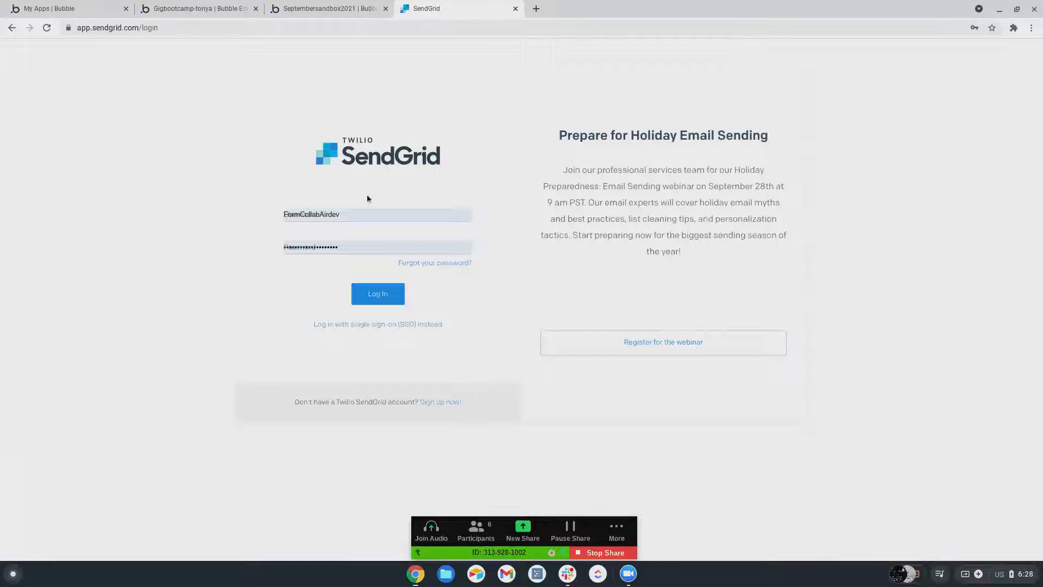
Log in with saved credentials and the 2FA code, dismiss the promo, and return to Gigbootcamp
left_click(366, 217)
left_click(326, 276)
left_click(335, 244)
left_click(274, 285)
left_click(391, 297)
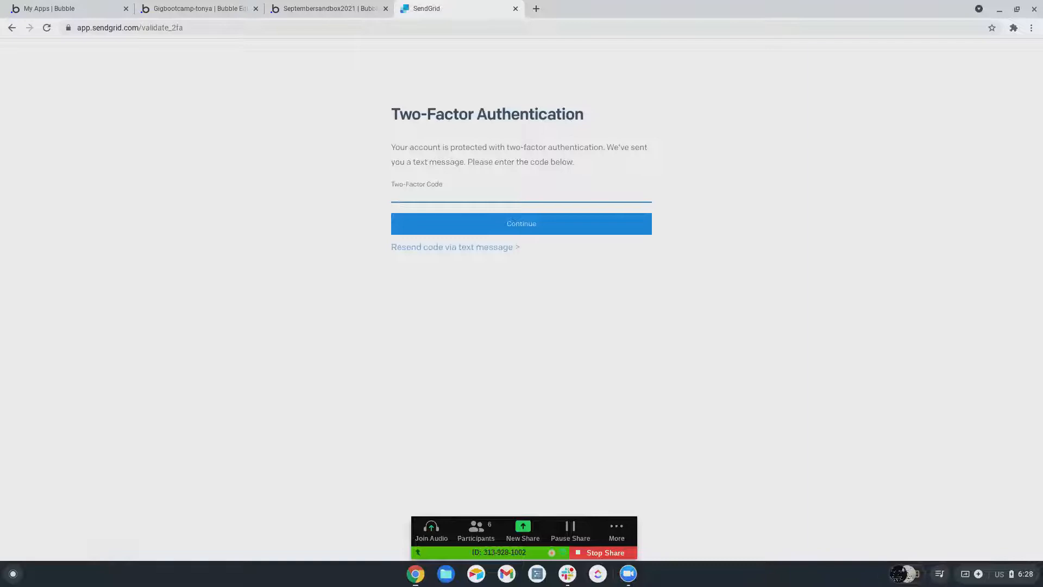
left_click(488, 230)
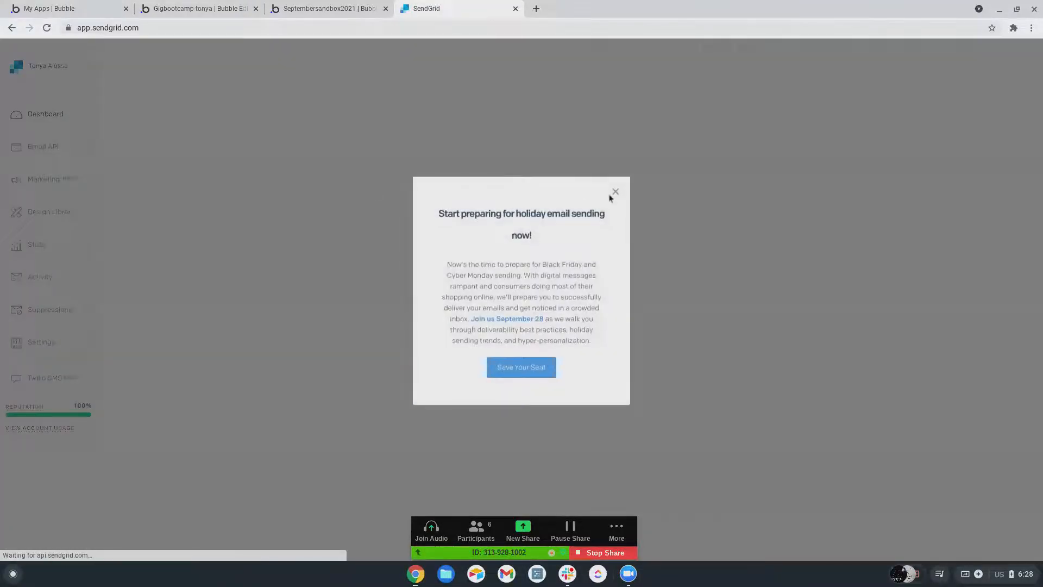
left_click(396, 252)
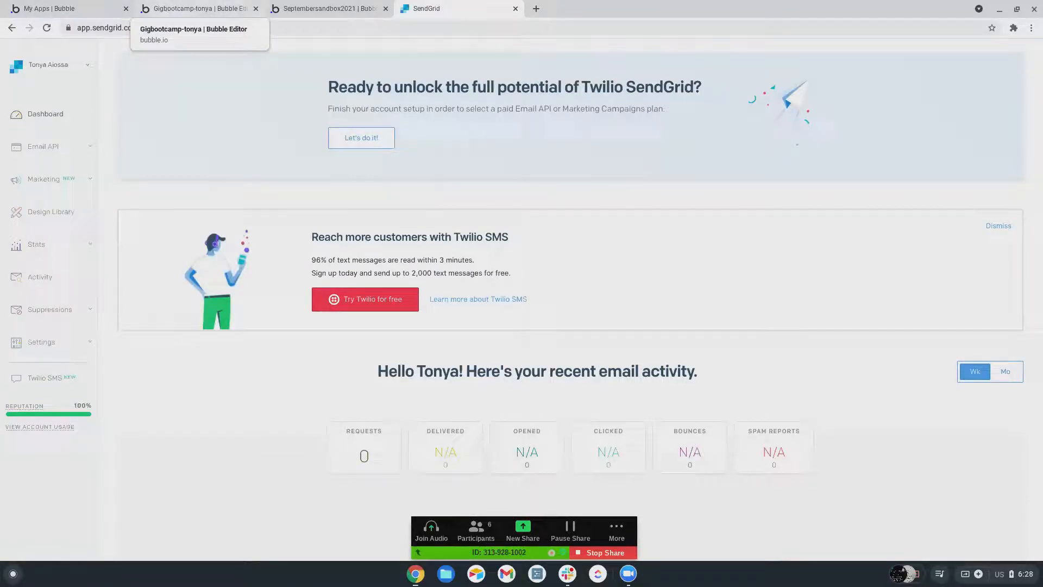
left_click(195, 8)
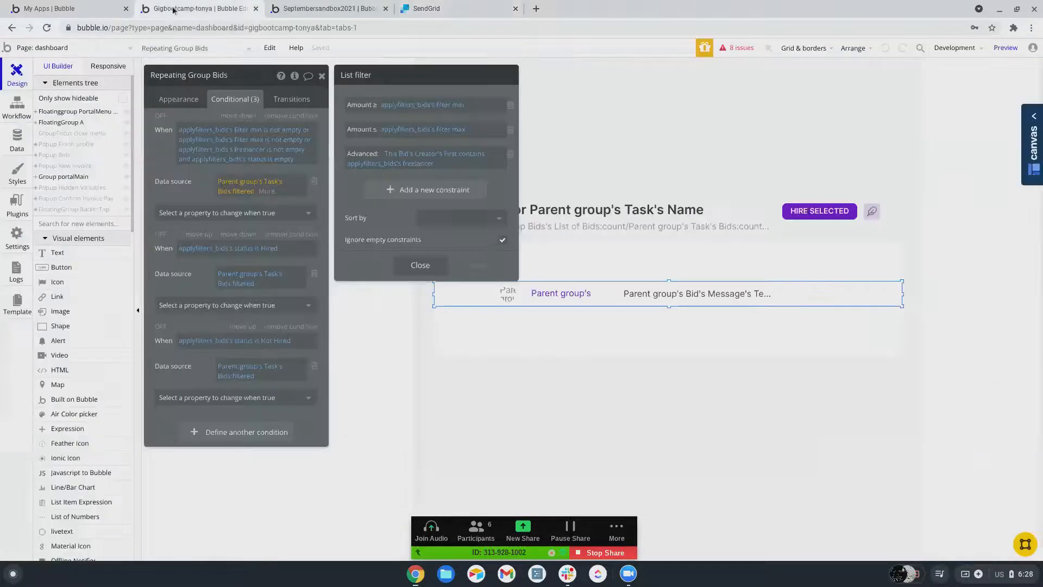
Look over the Septembersandbox2021 editor, then bring the SendGrid dashboard back to the front
left_click(297, 10)
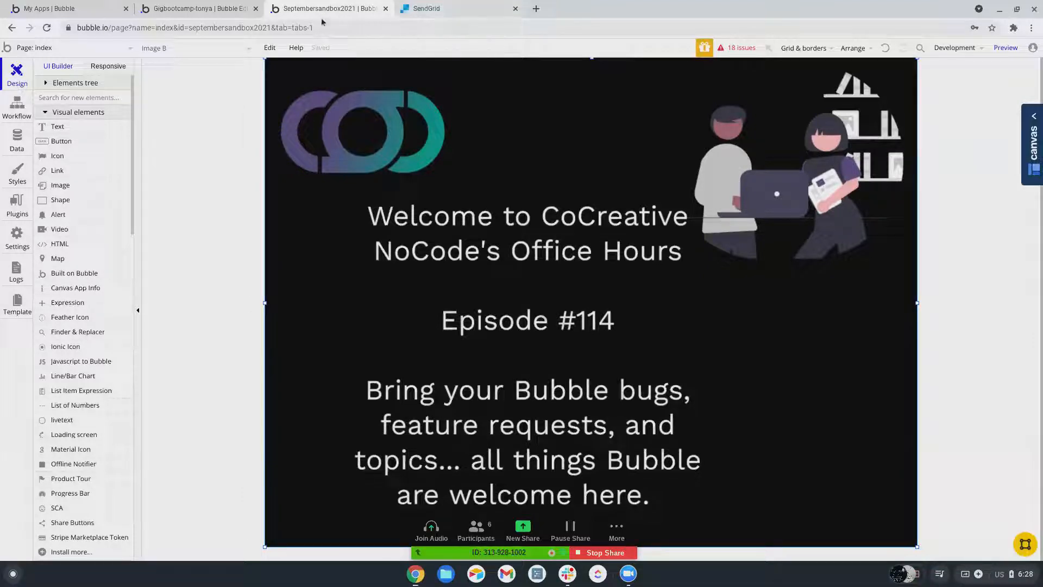
left_click(438, 12)
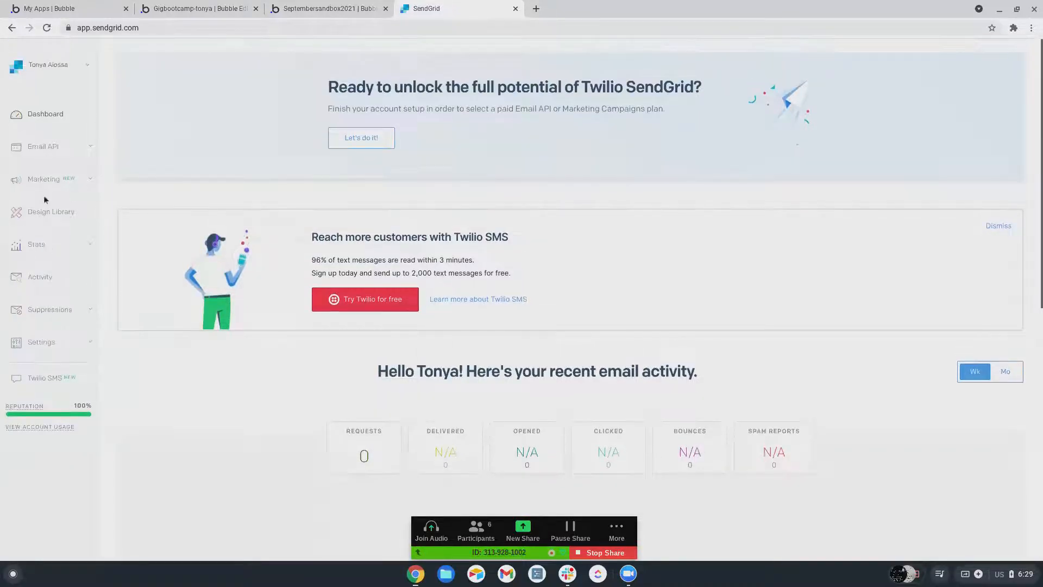
Create a full-access SendGrid API key named SeptemberSandbox and copy its value
left_click(35, 343)
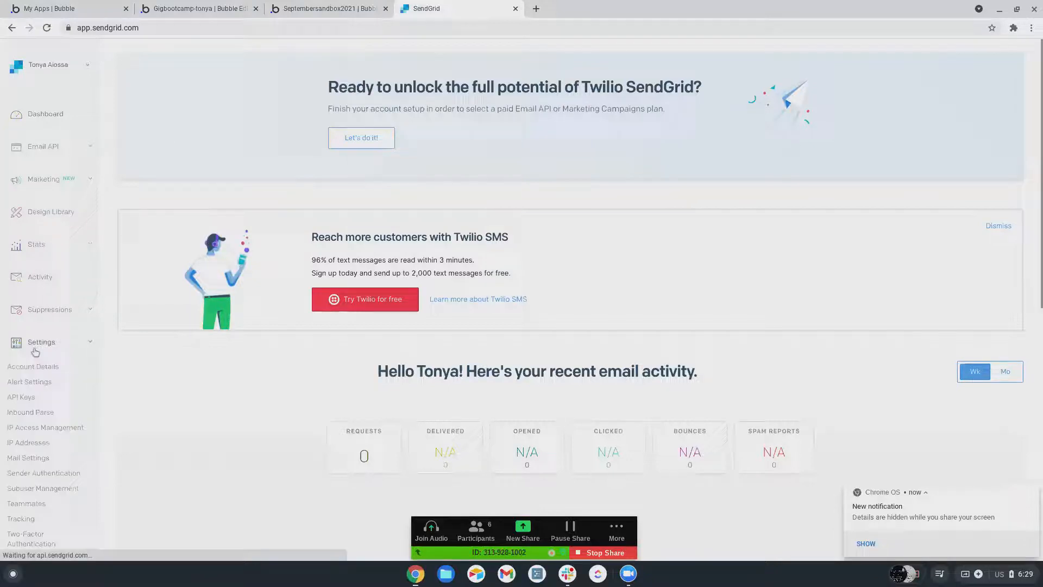
scroll(35, 326, "down", 2)
left_click(32, 288)
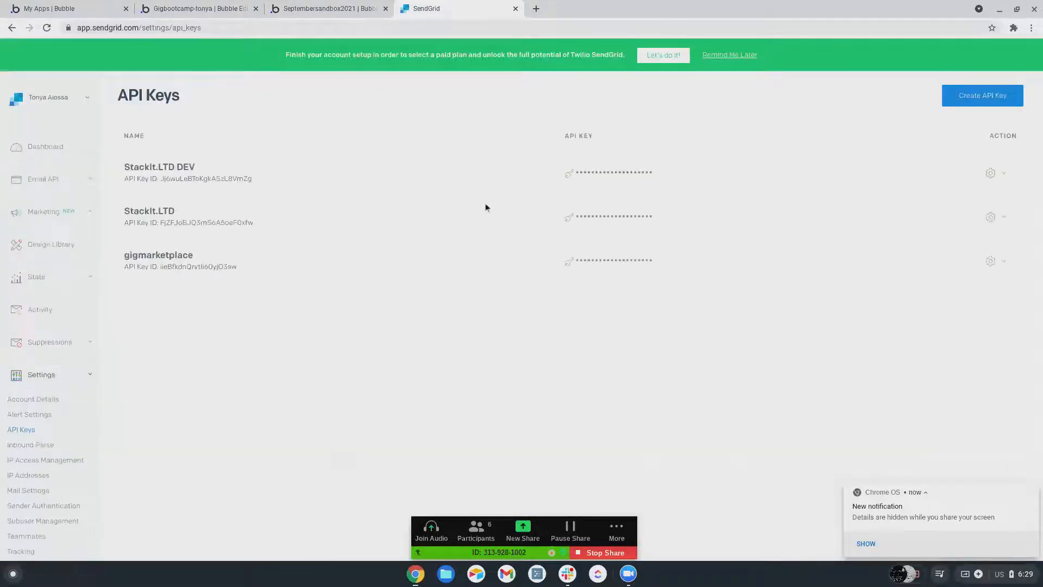
left_click(995, 97)
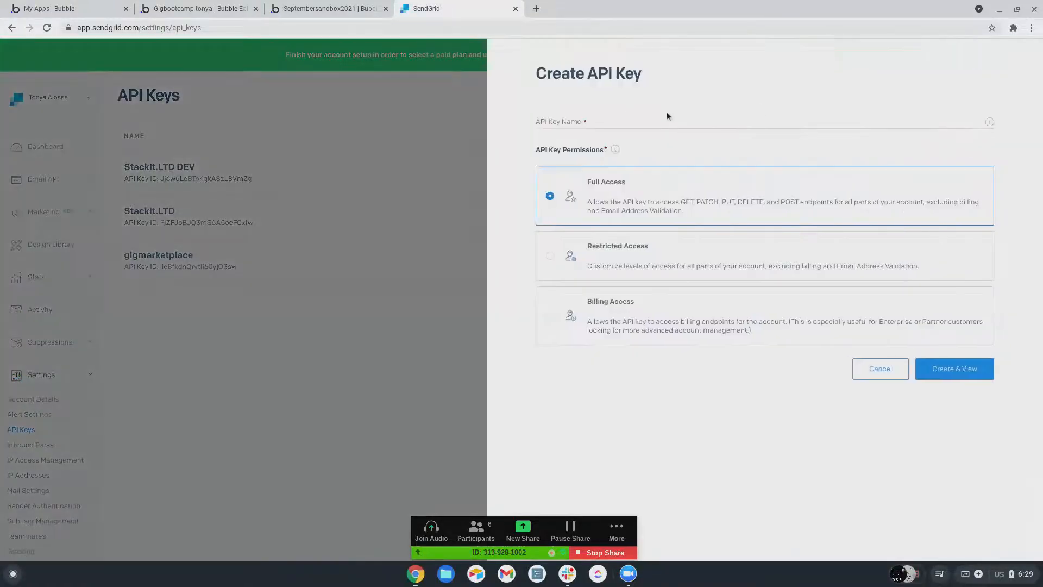
left_click(588, 119)
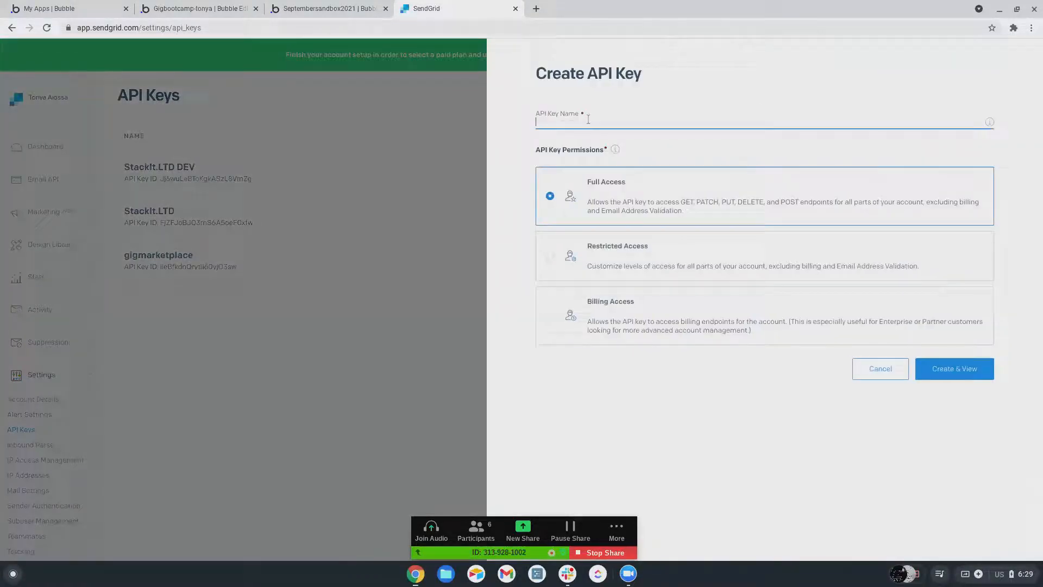
type("Septembe")
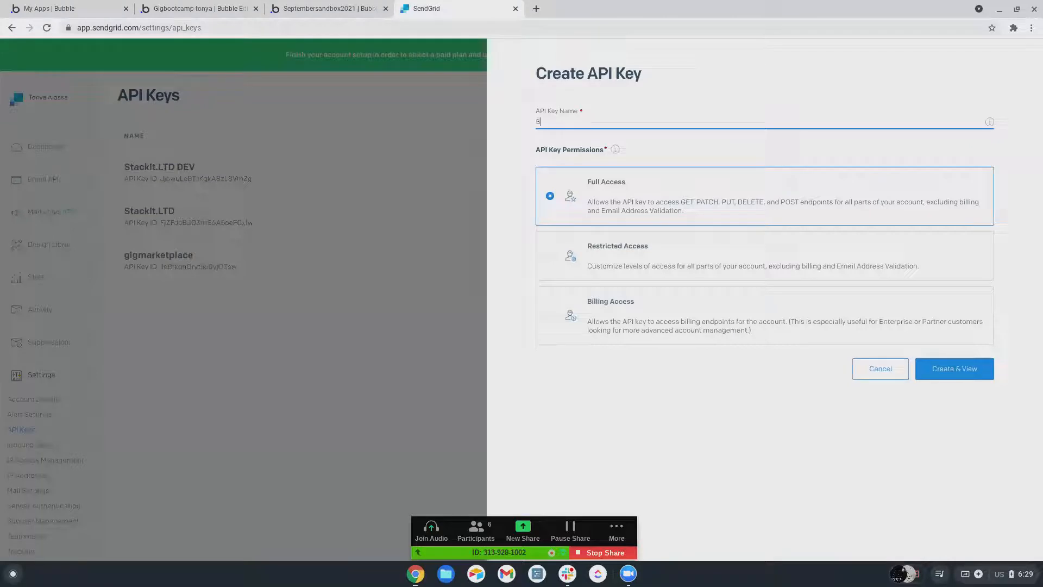
type("Sandbox")
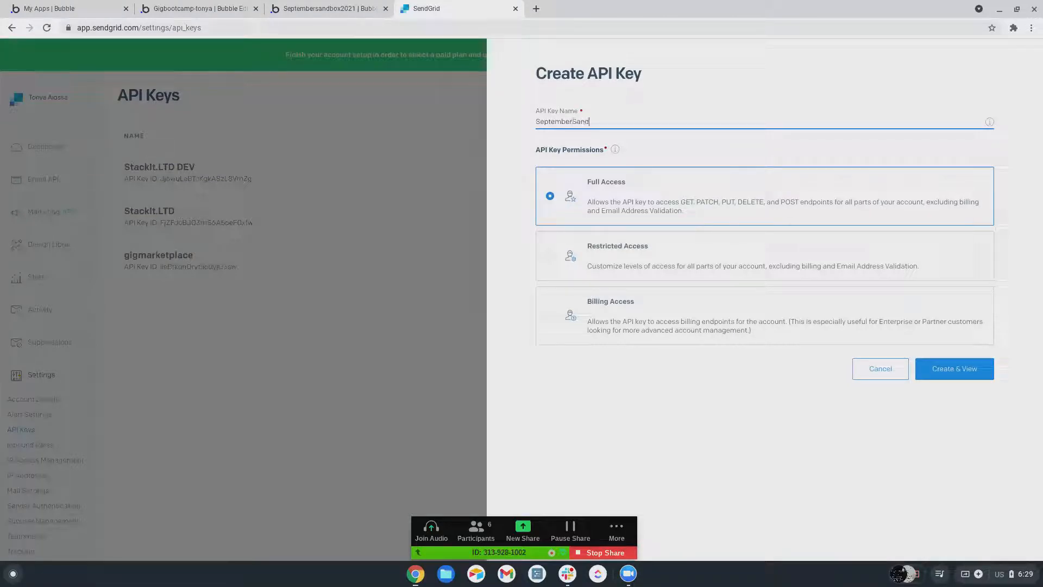
left_click(969, 369)
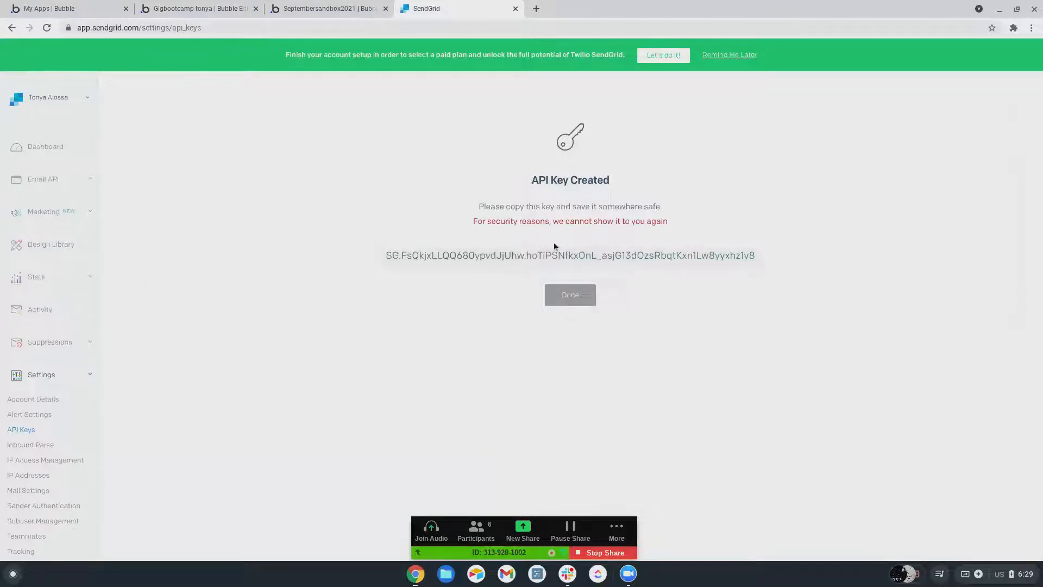
left_click(556, 256)
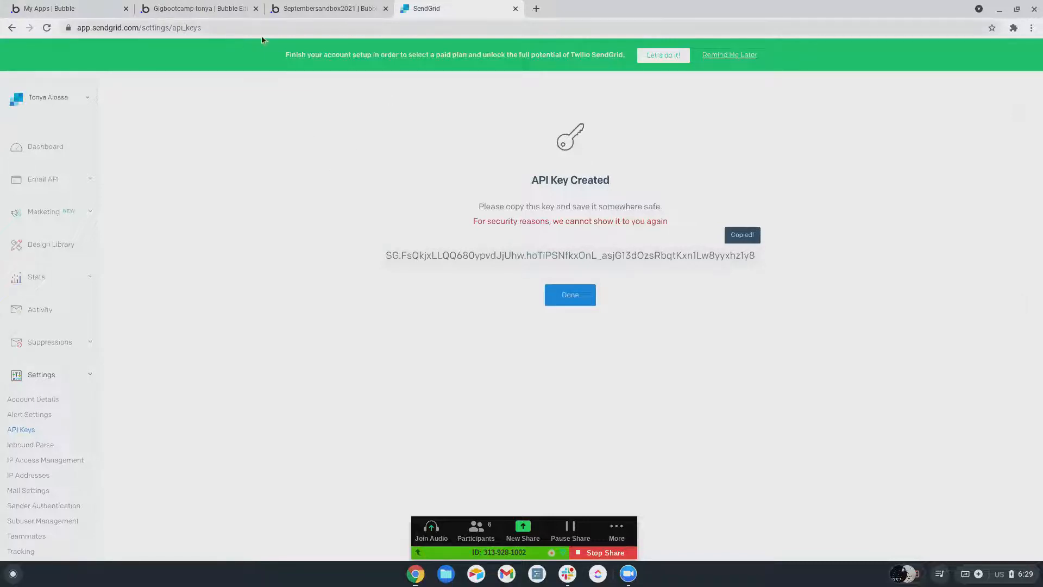
Check Septembersandbox2021's Domain / email settings, then open the admin page for editing
left_click(326, 10)
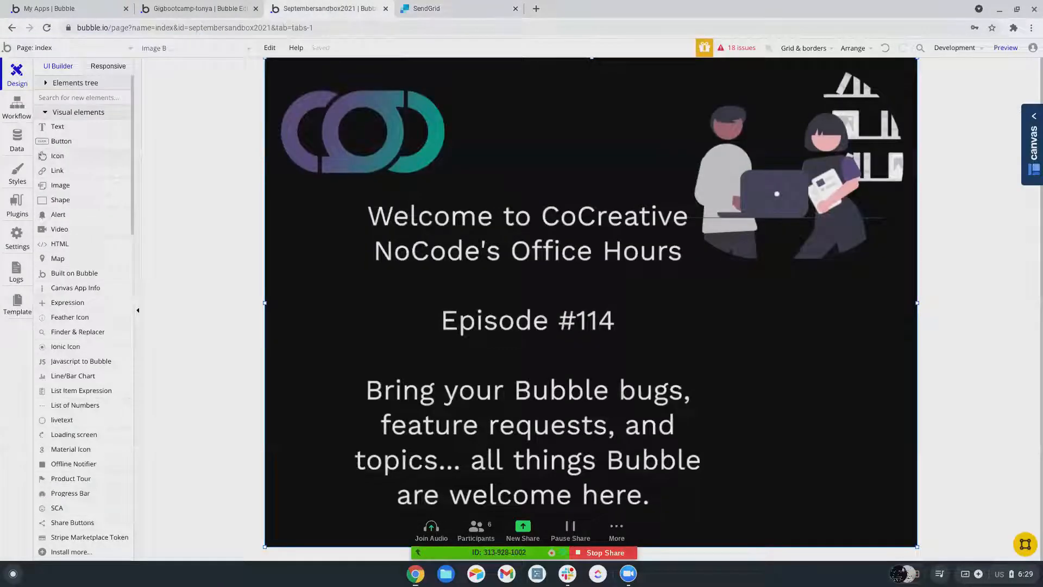
left_click(15, 242)
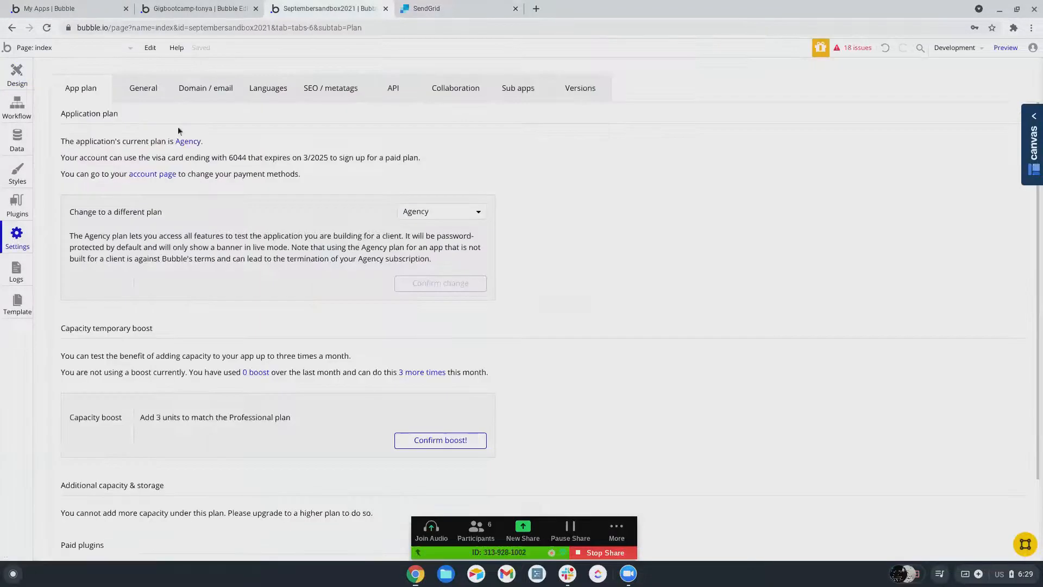
left_click(207, 97)
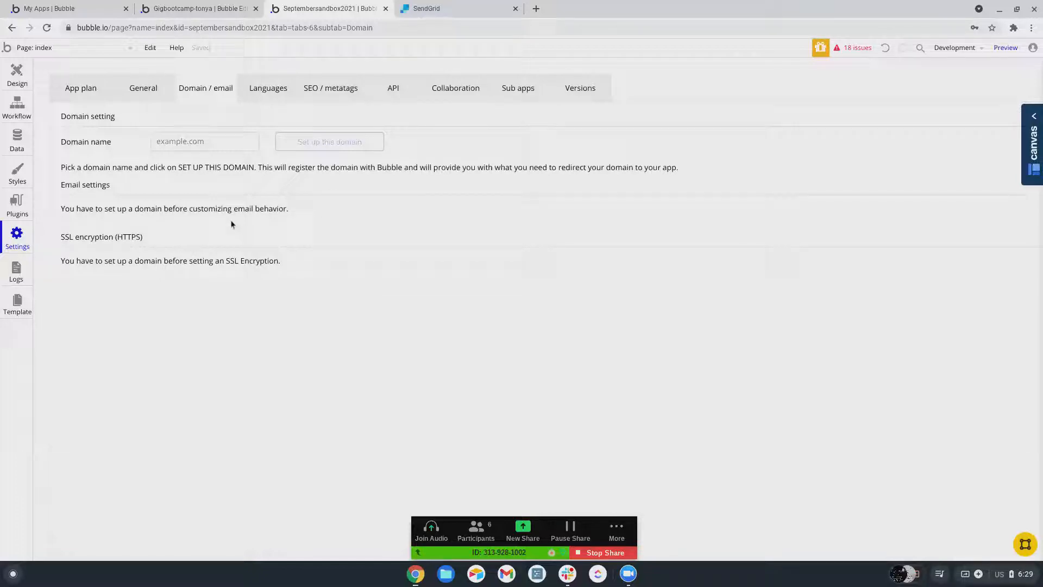
left_click(50, 50)
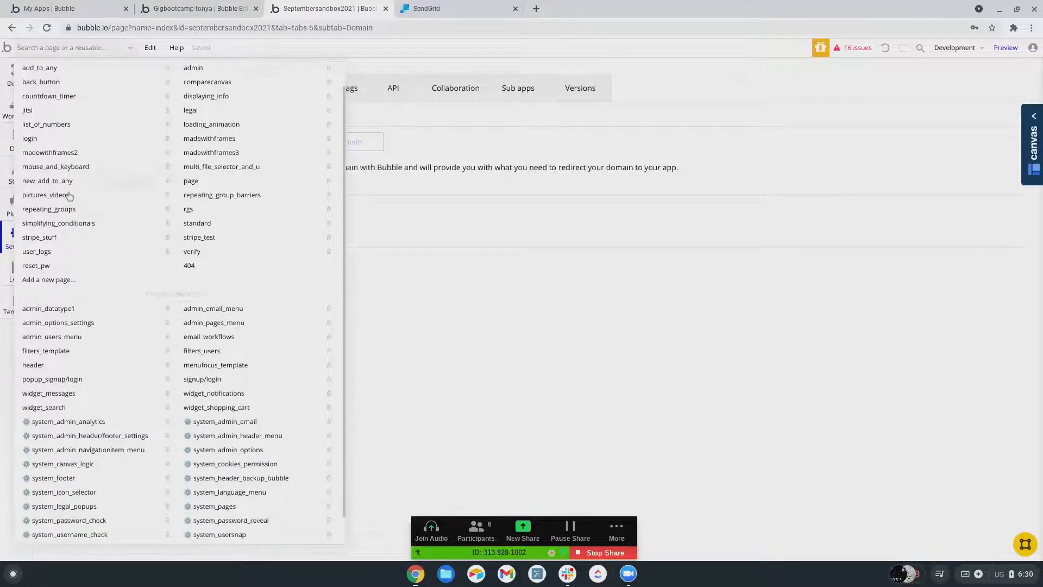
mouse_move(69, 196)
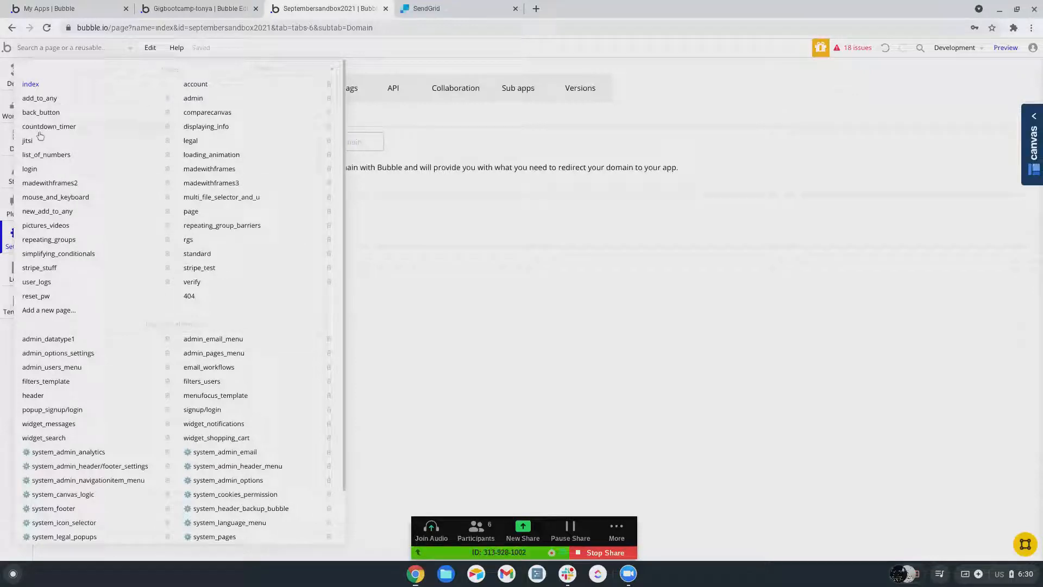
left_click(205, 102)
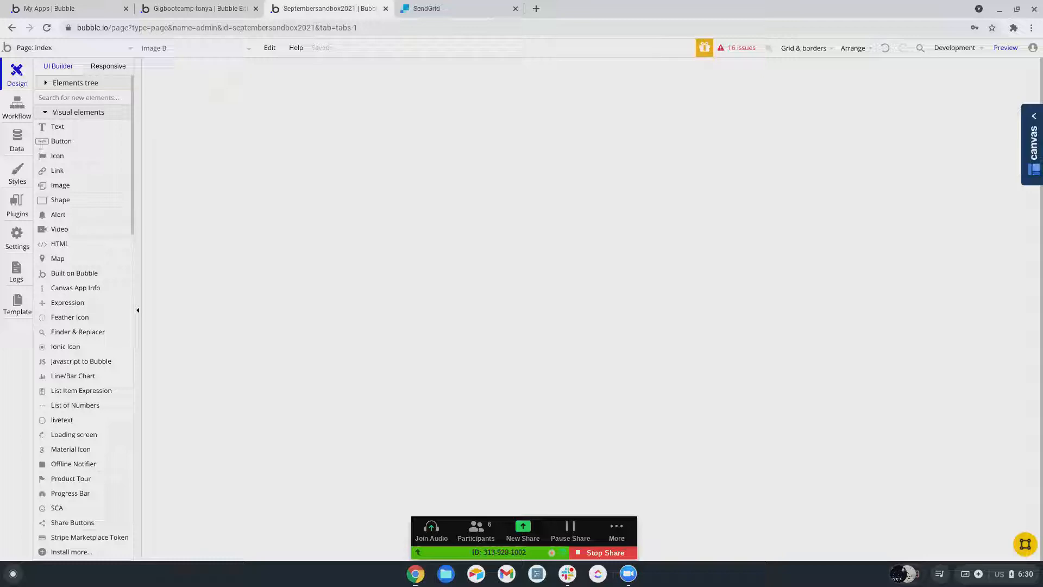
Show all User records in the app's database
left_click(18, 143)
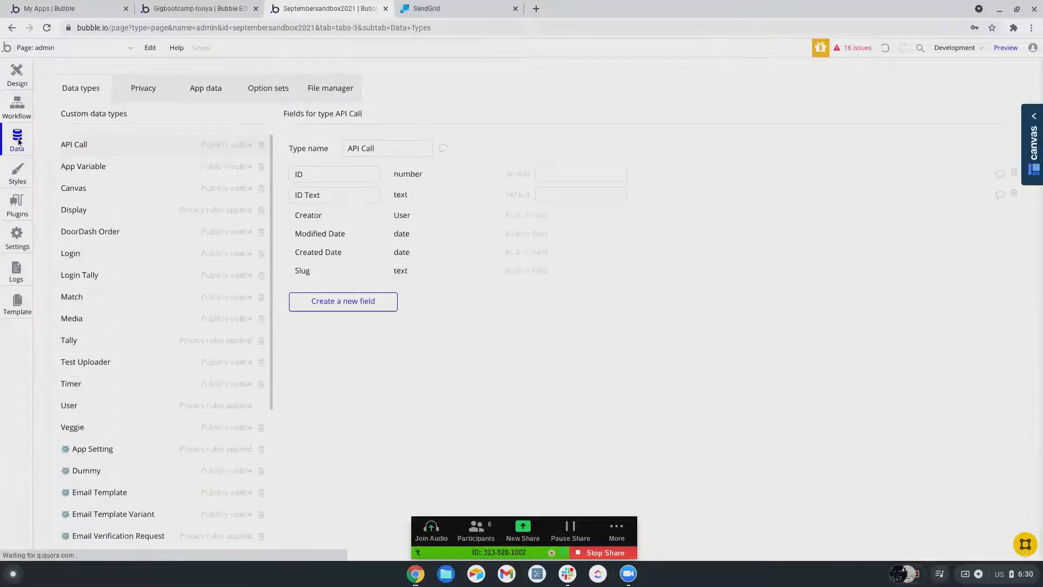
left_click(195, 92)
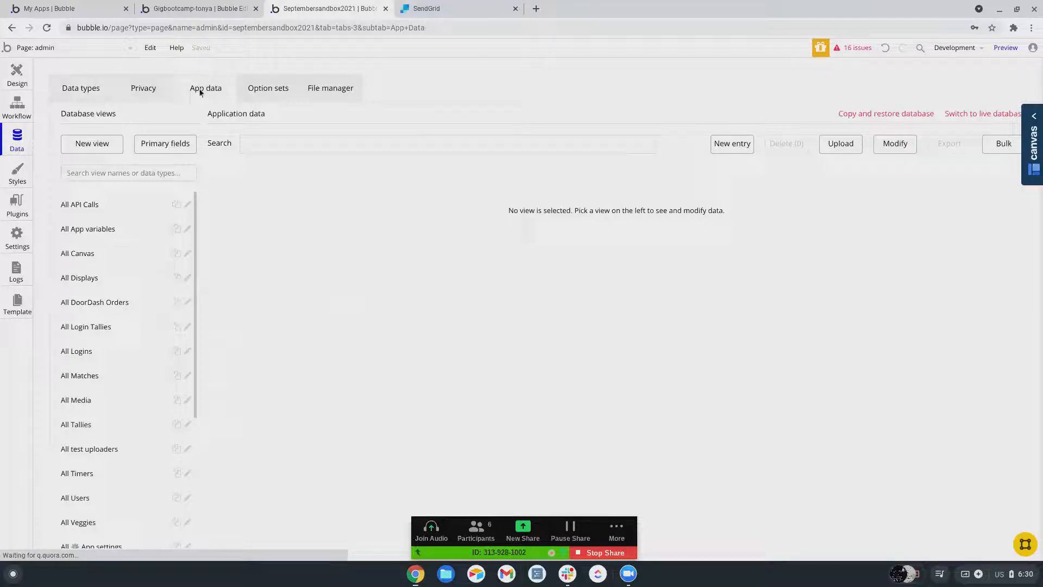
scroll(112, 353, "down", 4)
left_click(80, 293)
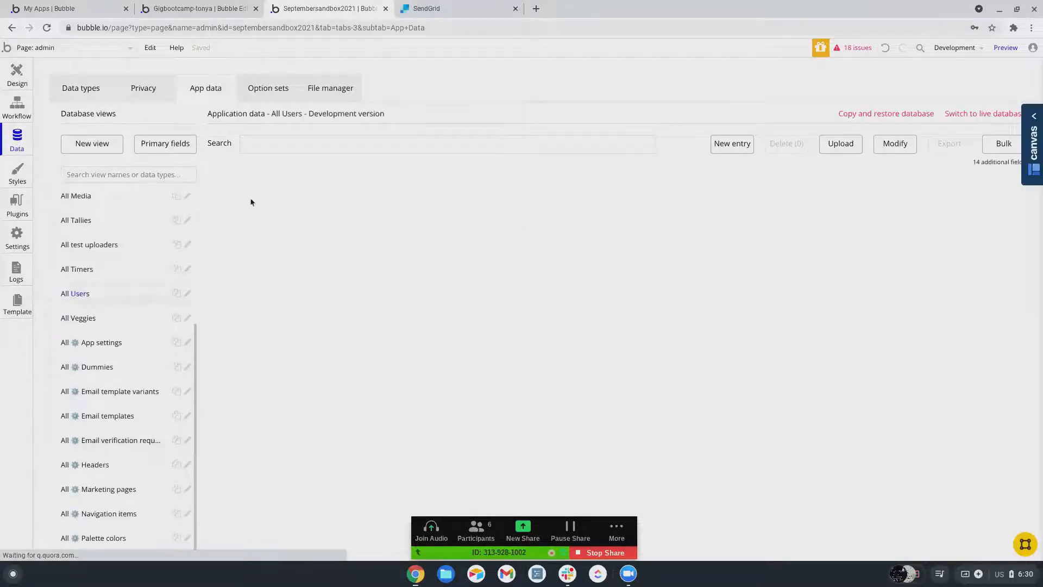
Run the app as the Admin user, pass the test-site sign-in with username and password, and return to the editor
left_click(251, 217)
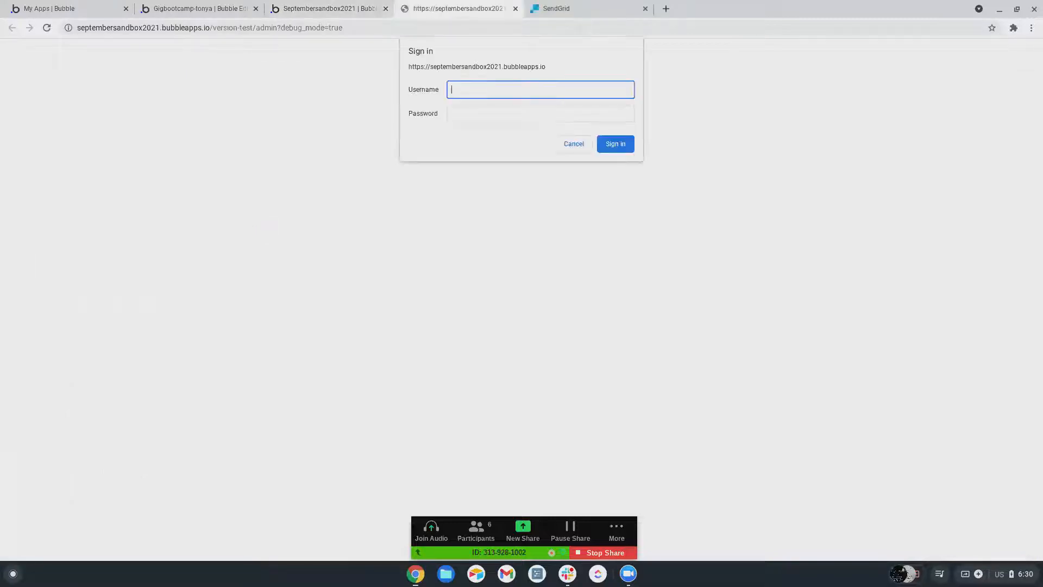
key("Tab")
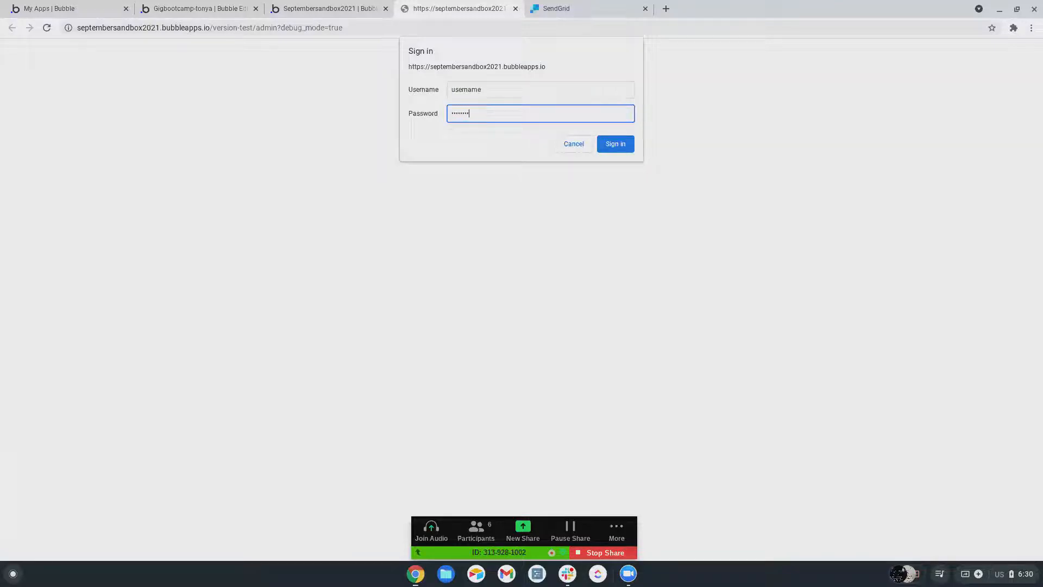
key("Return")
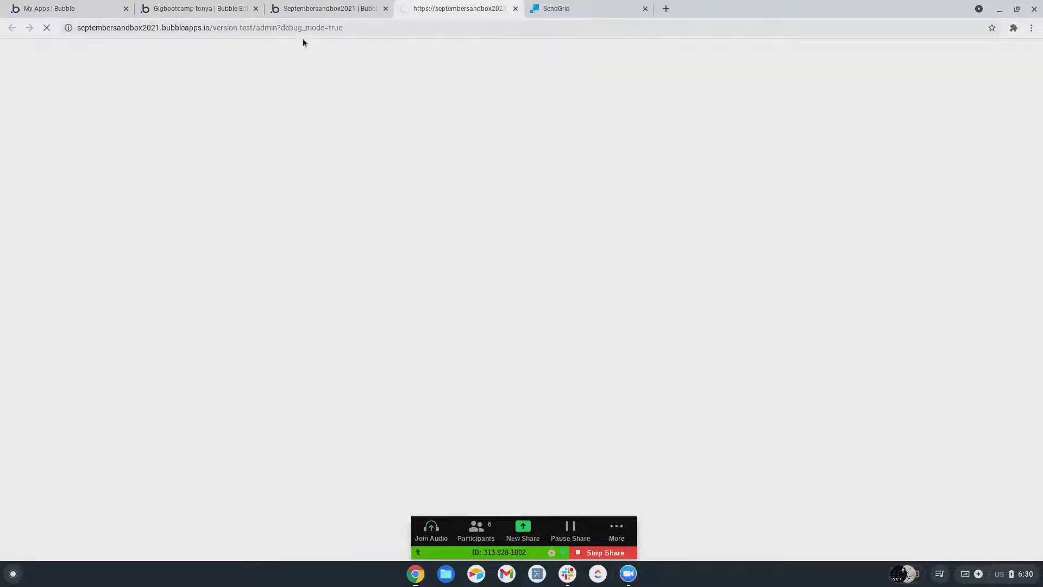
left_click(307, 9)
Browse the installed plugins and review the Canvas Utilities plugin's details
left_click(18, 205)
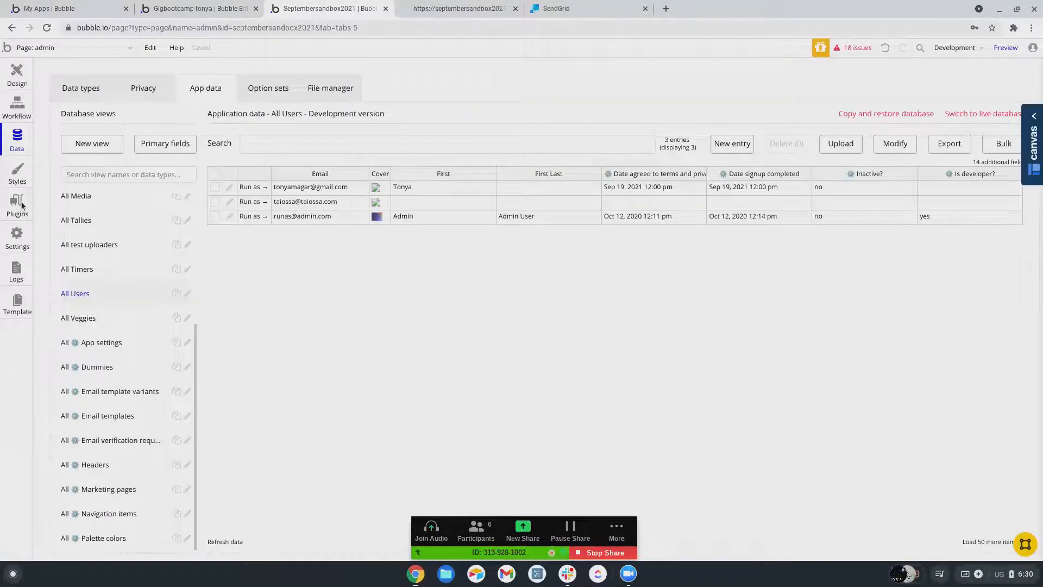
scroll(109, 213, "down", 3)
scroll(108, 212, "down", 3)
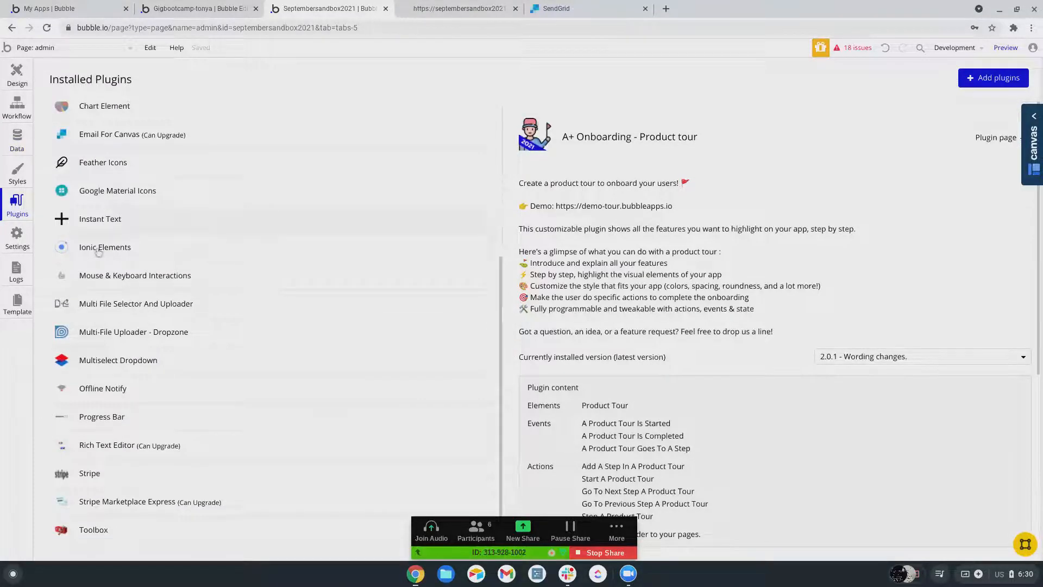
scroll(109, 413, "up", 1)
scroll(108, 402, "up", 2)
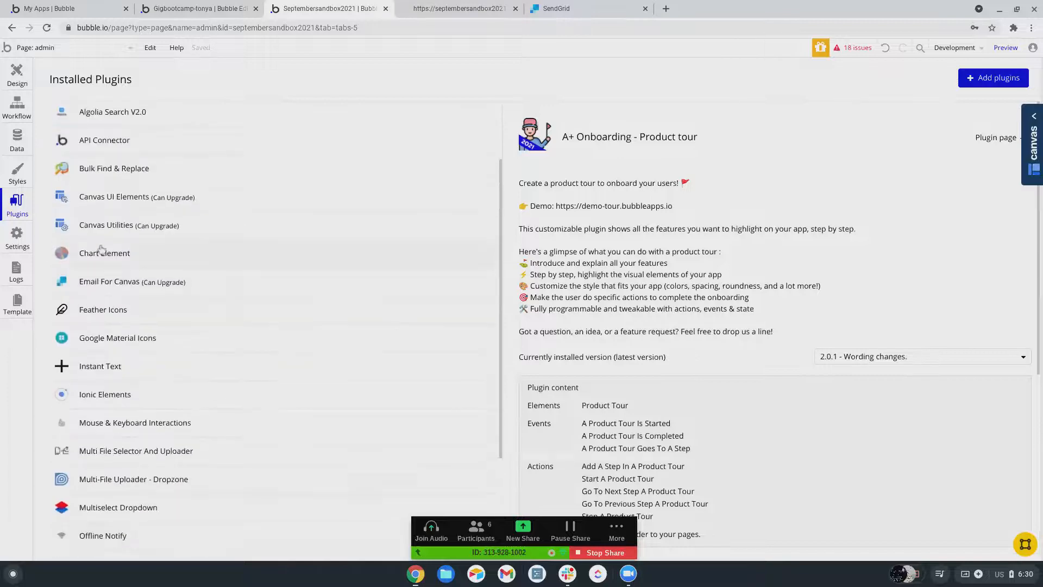
left_click(108, 227)
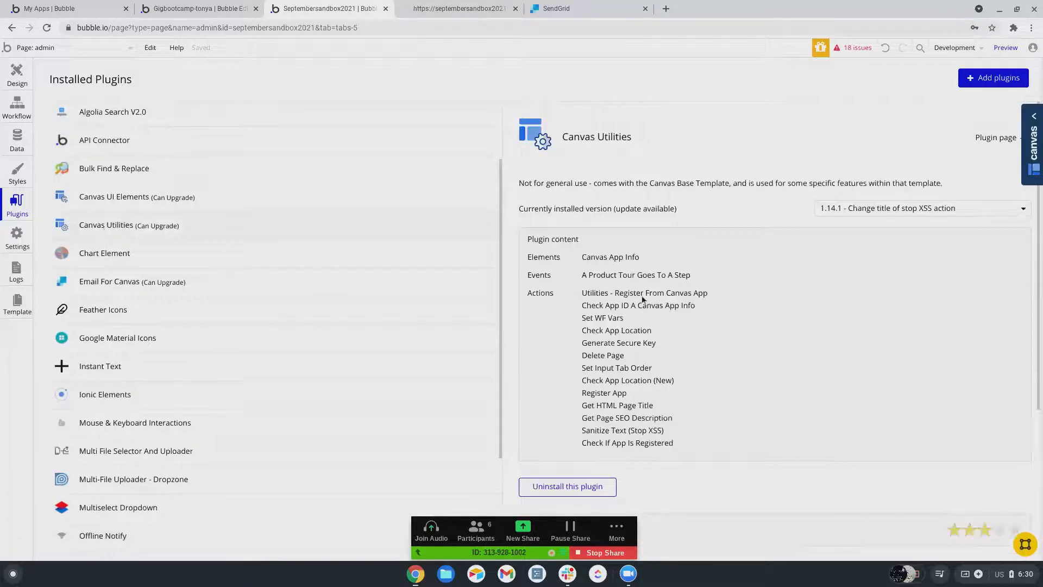
scroll(643, 295, "down", 4)
scroll(643, 298, "up", 4)
scroll(107, 247, "up", 3)
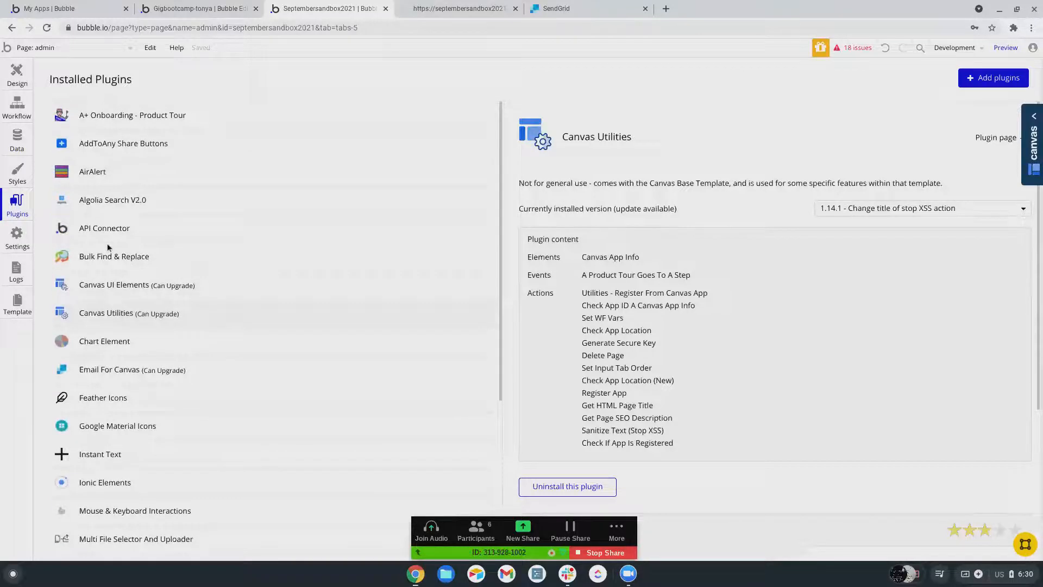
scroll(100, 228, "down", 2)
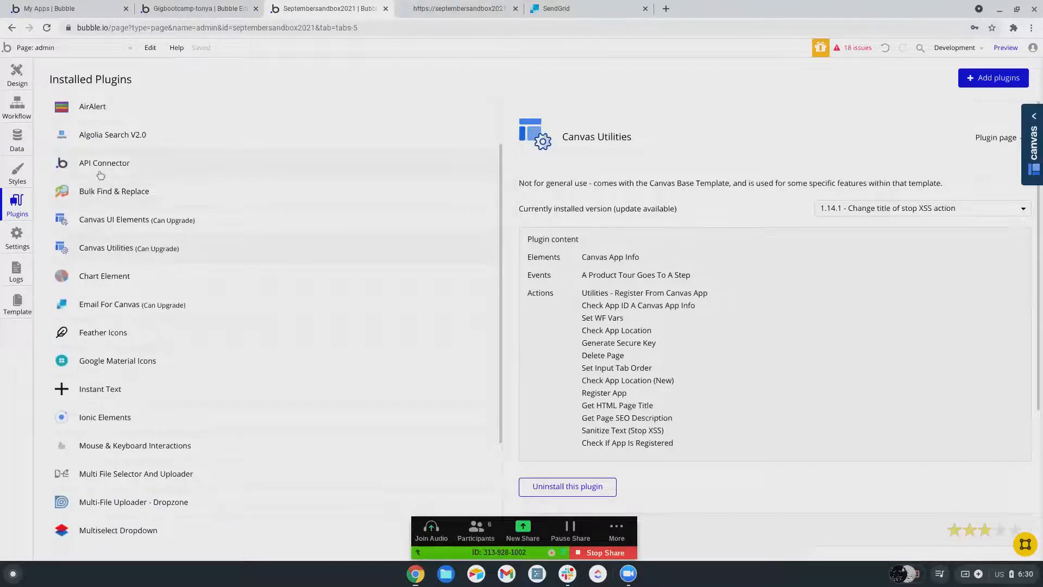
Review the API Connector plugin, then open the Email For Canvas plugin's settings
left_click(100, 175)
scroll(624, 260, "down", 3)
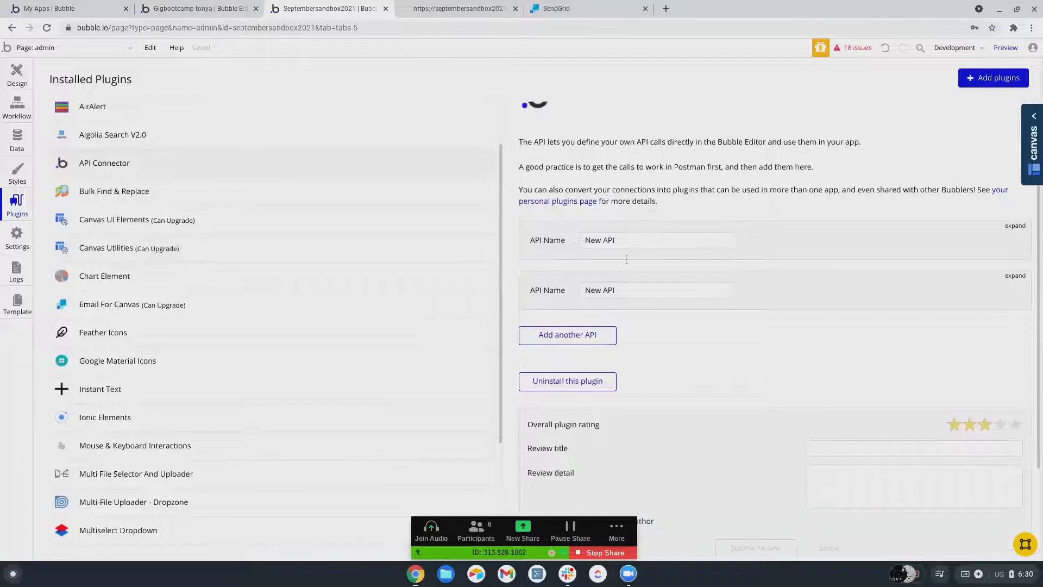
scroll(177, 246, "down", 5)
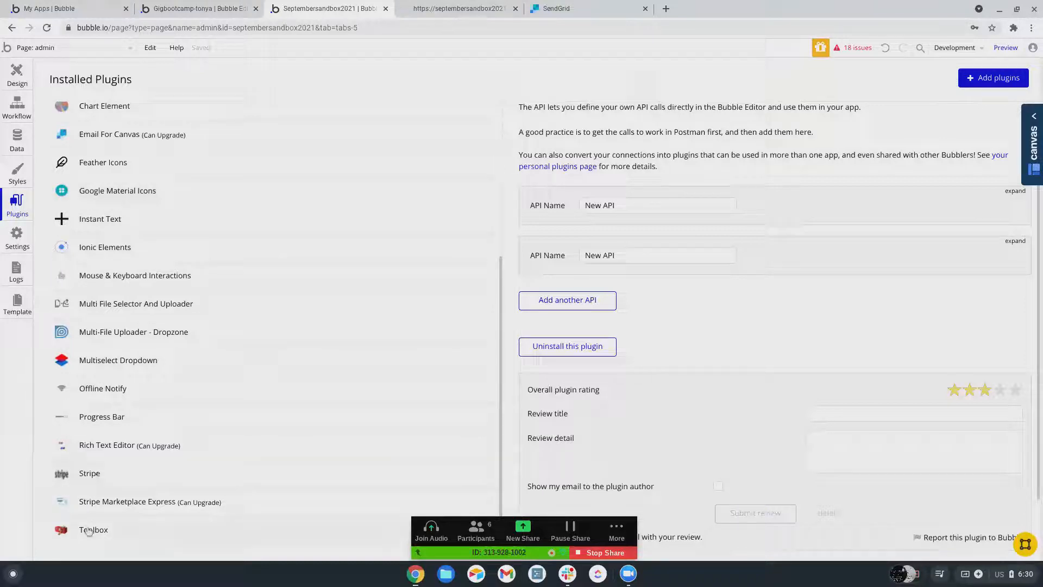
scroll(85, 447, "up", 1)
scroll(86, 447, "up", 5)
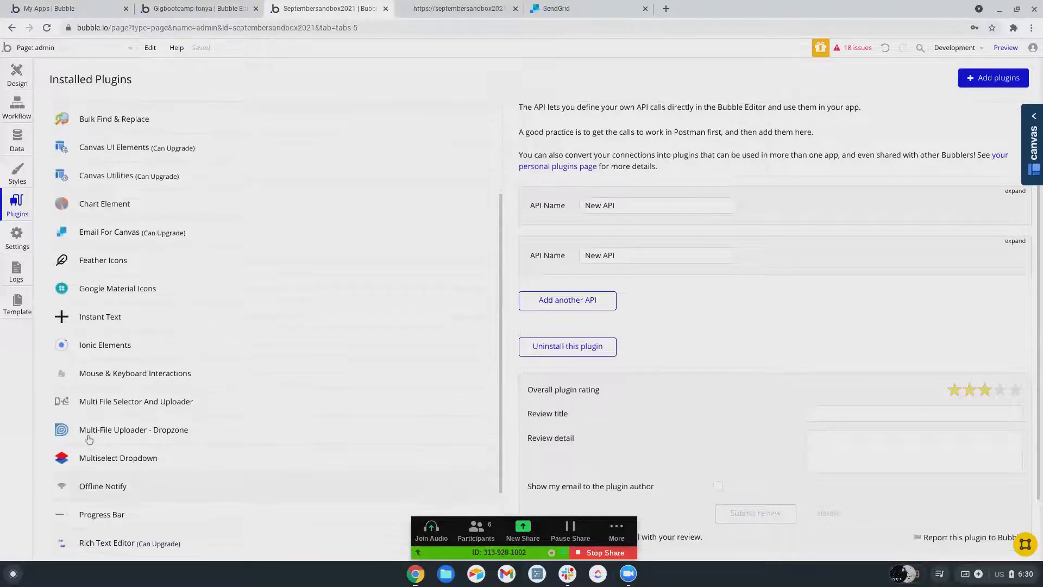
scroll(89, 439, "up", 2)
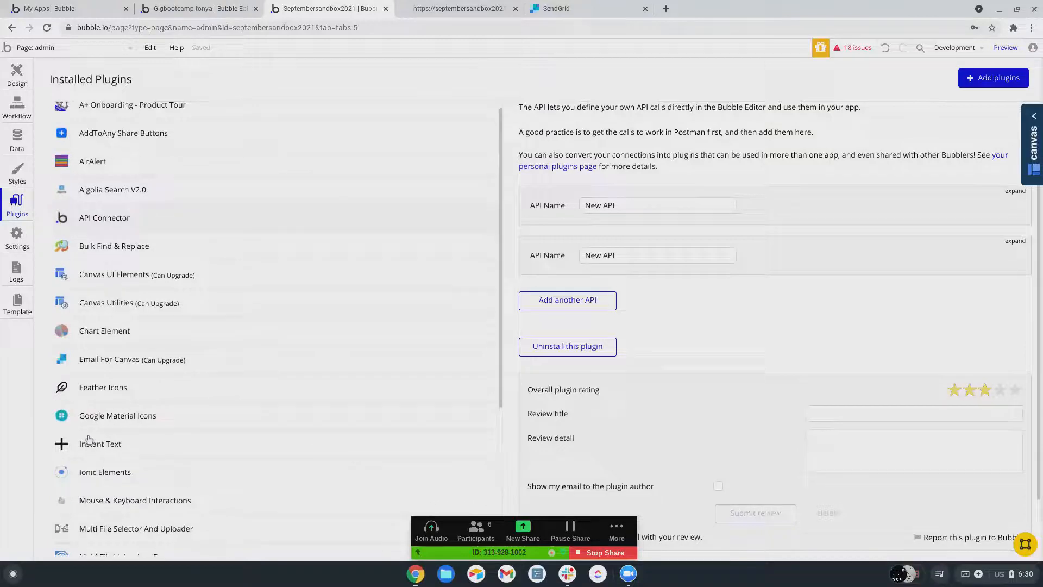
left_click(109, 372)
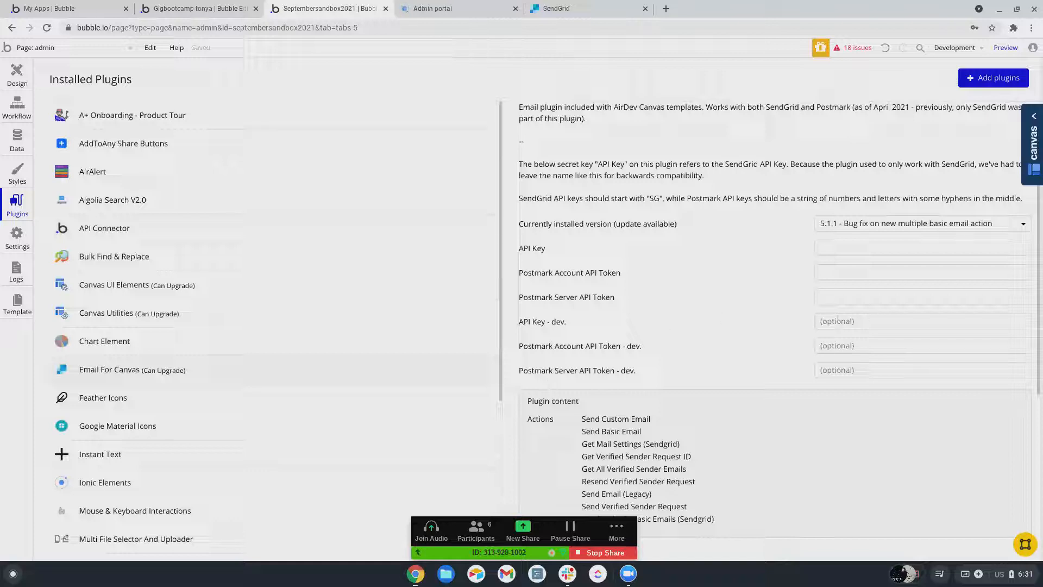
Paste the SendGrid key into Email For Canvas's API Key - dev field, then return to SendGrid
left_click(848, 323)
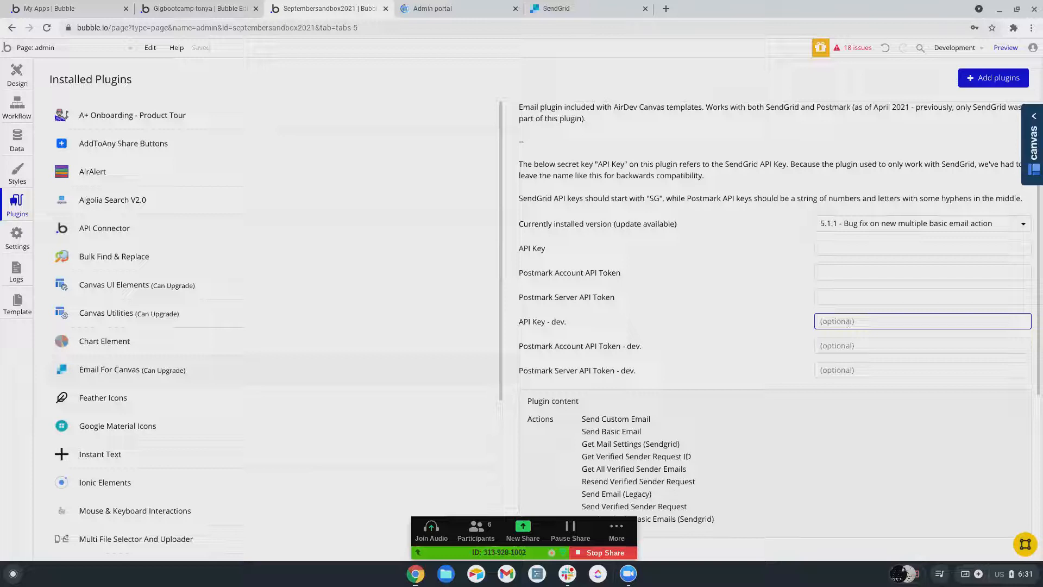
key("ctrl+v")
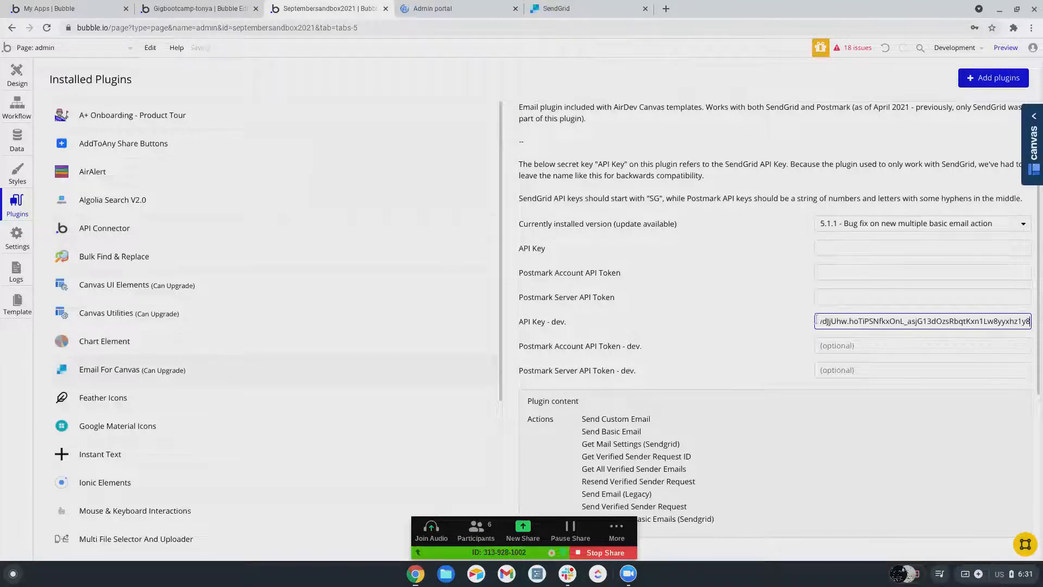
left_click(732, 314)
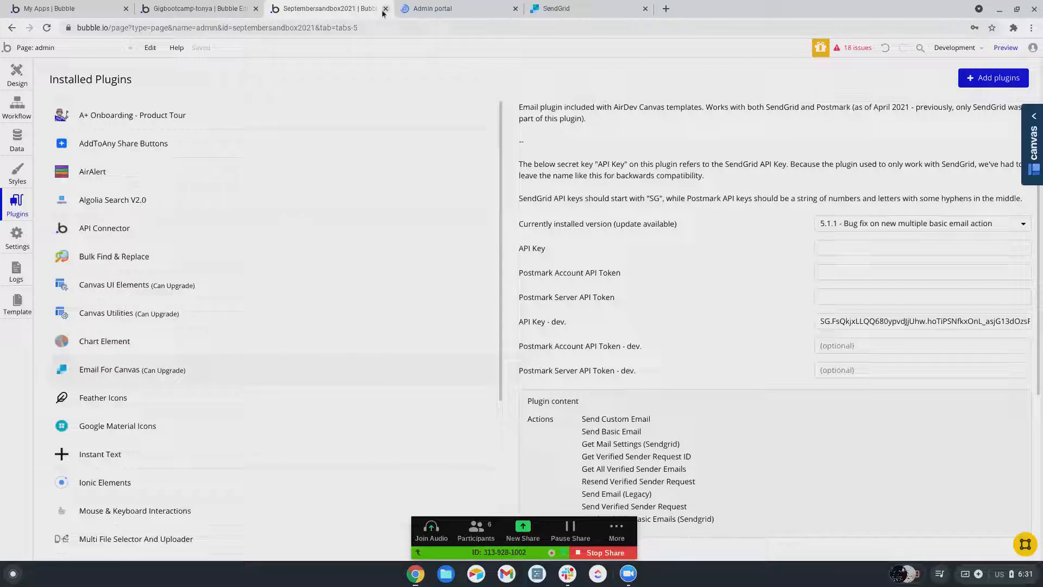
left_click(432, 12)
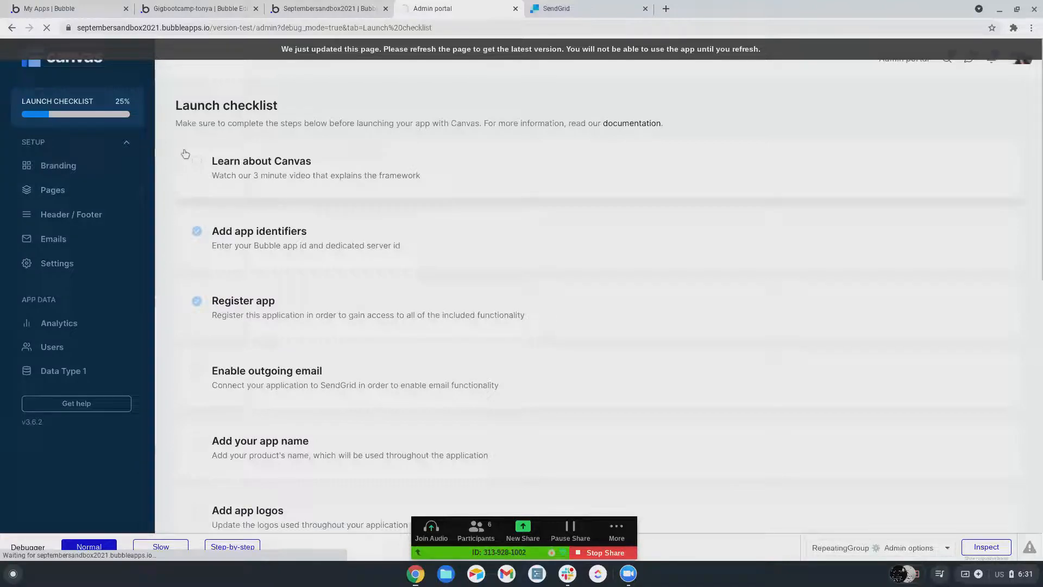
left_click(300, 9)
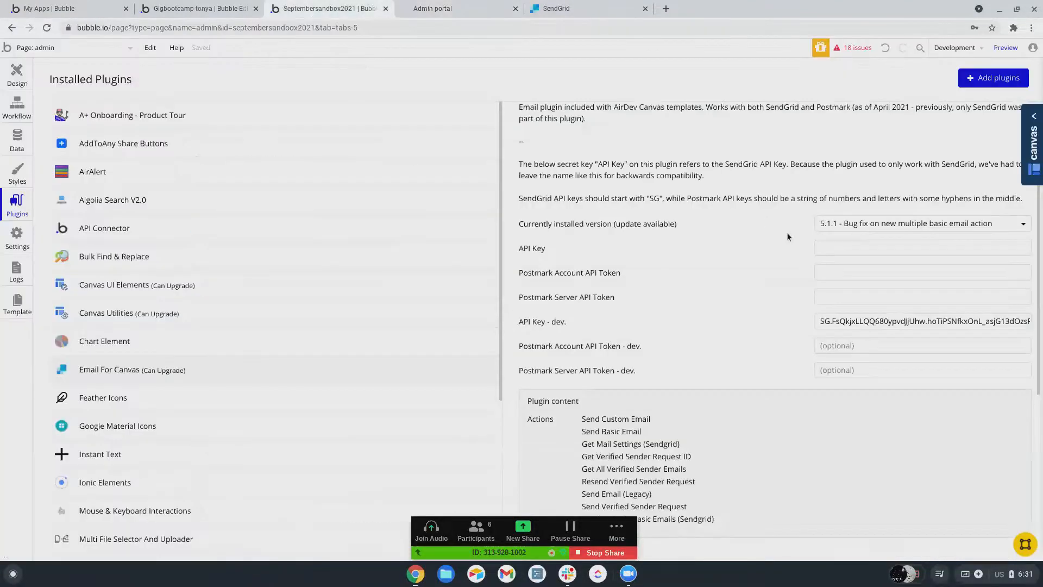
left_click(556, 9)
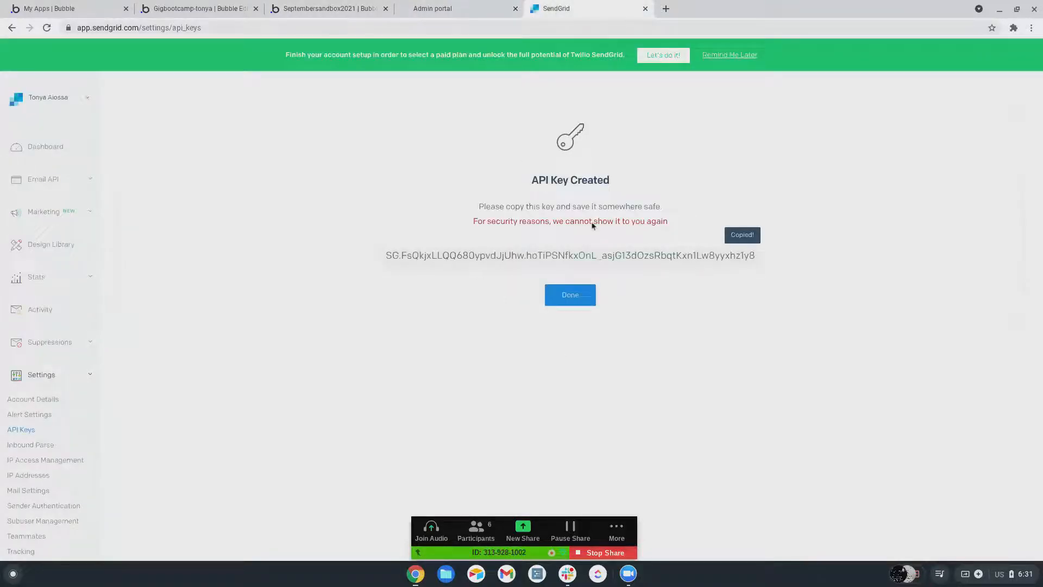
Close the API key confirmation and start a new sender under Sender Authentication's Verify a Single Sender
left_click(568, 295)
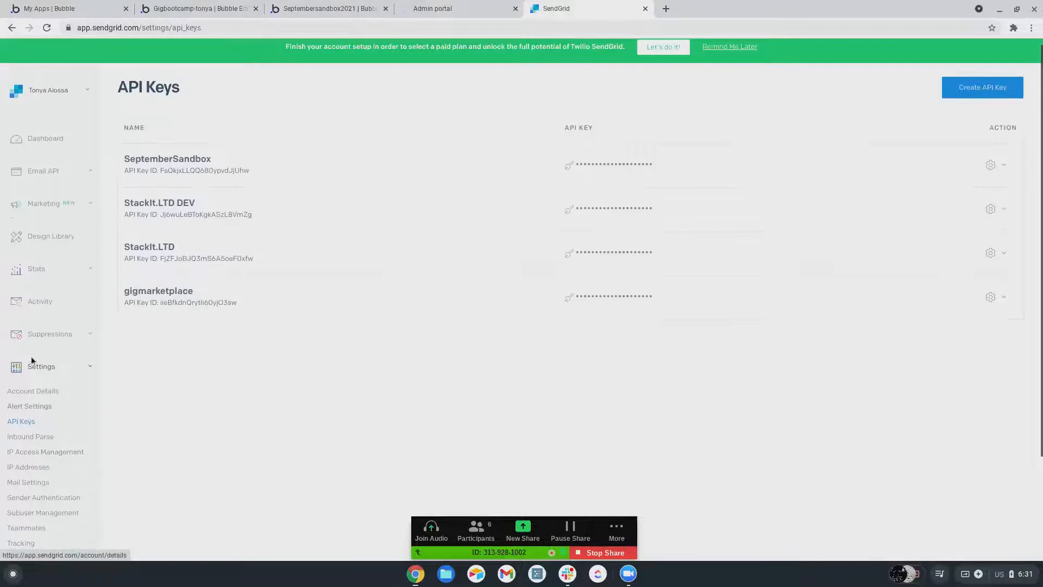
scroll(28, 428, "down", 1)
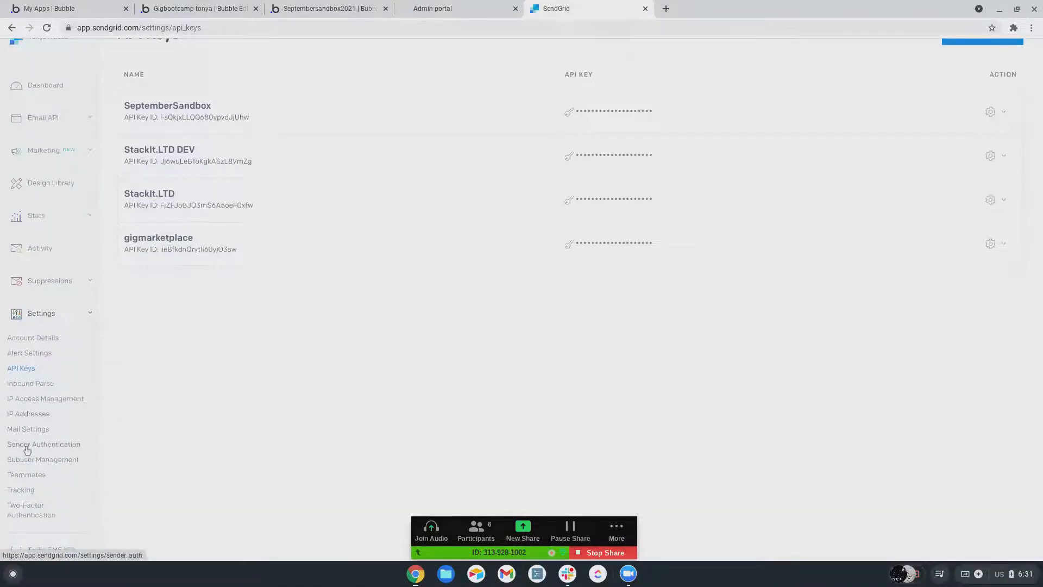
left_click(27, 449)
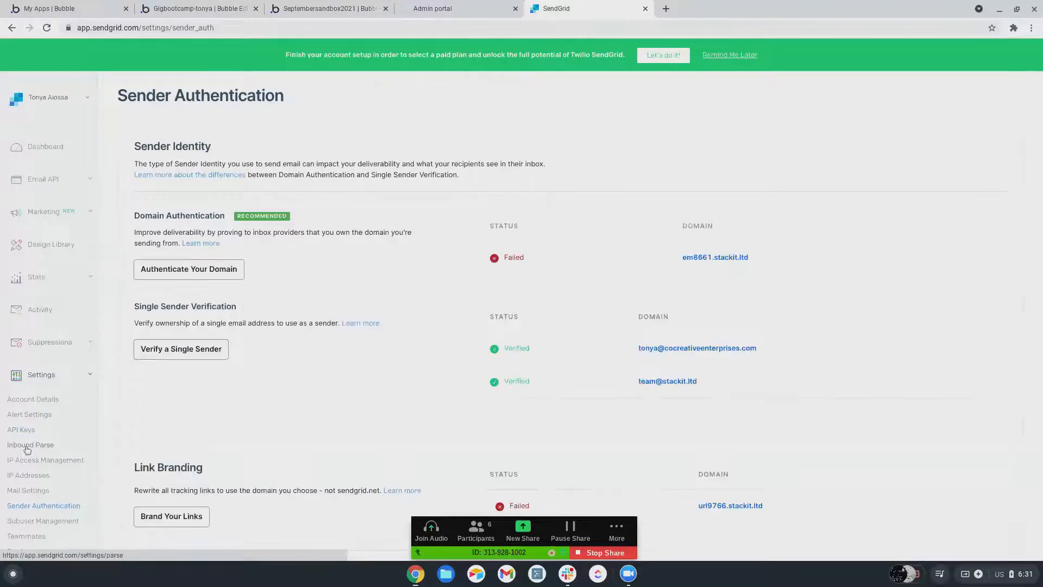
scroll(393, 265, "down", 3)
scroll(395, 269, "up", 3)
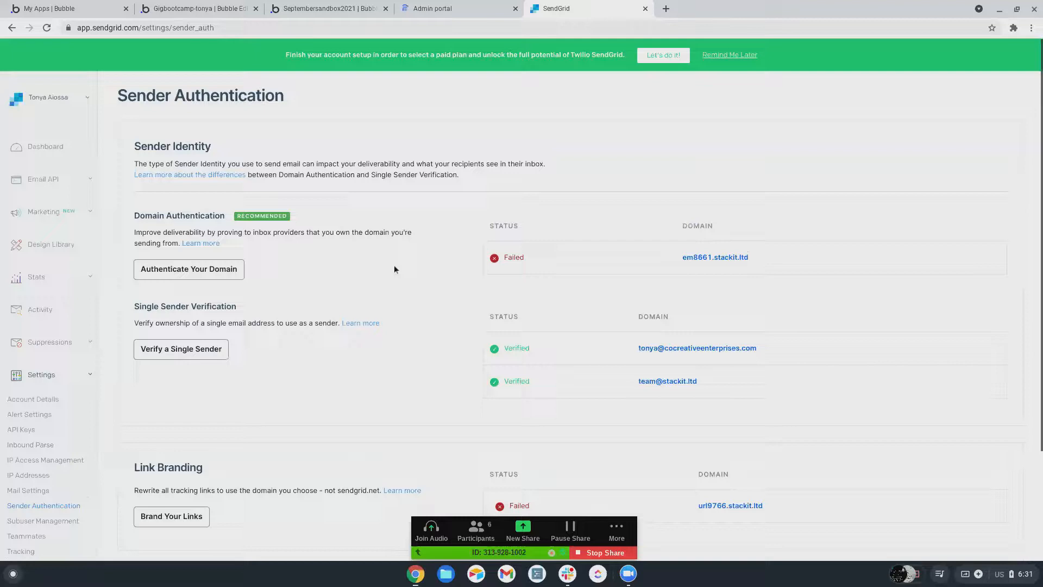
scroll(395, 270, "down", 2)
left_click(155, 294)
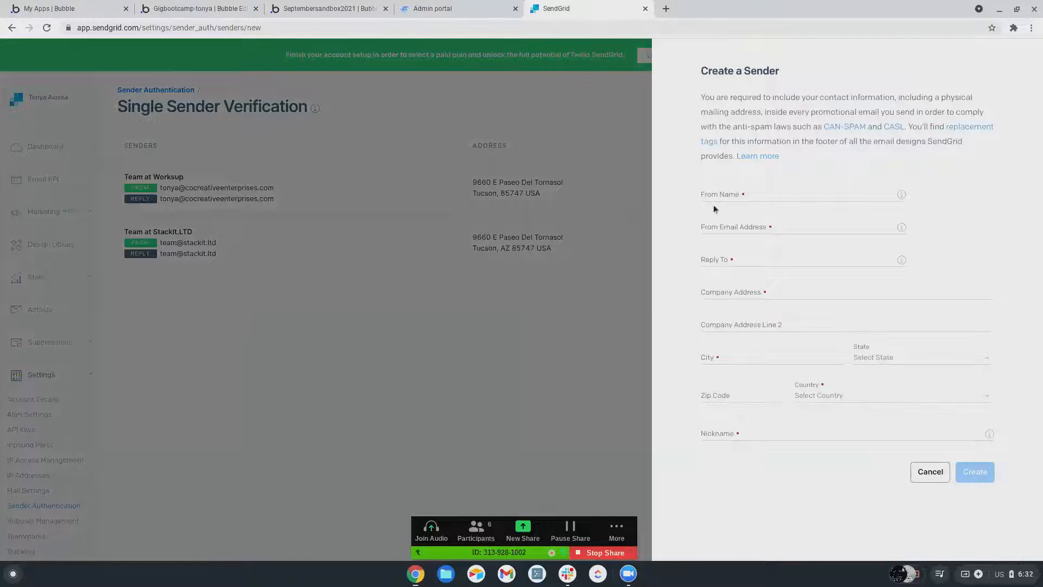
Enter the sender's name and a From e-mail address, and begin the Reply To address
left_click(719, 198)
key("Tab")
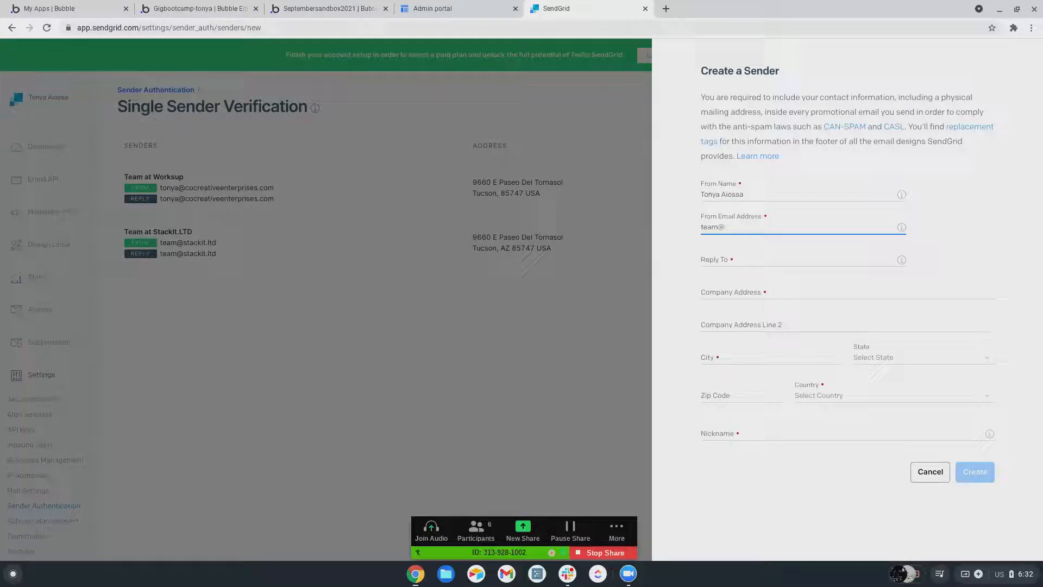
key("BackSpace")
key("BackSpace")
key("BackSpace")
key("BackSpace")
key("BackSpace")
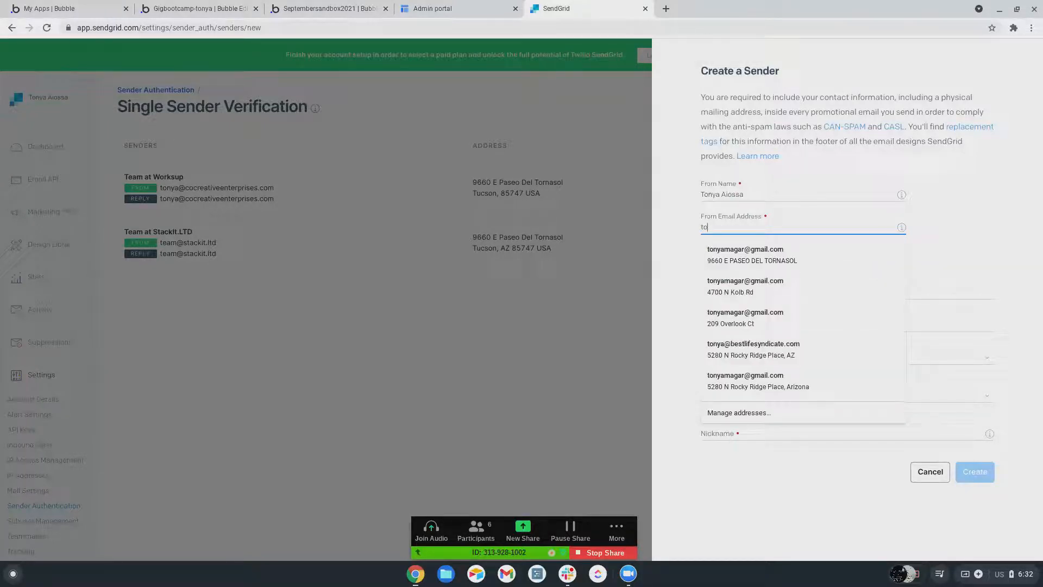
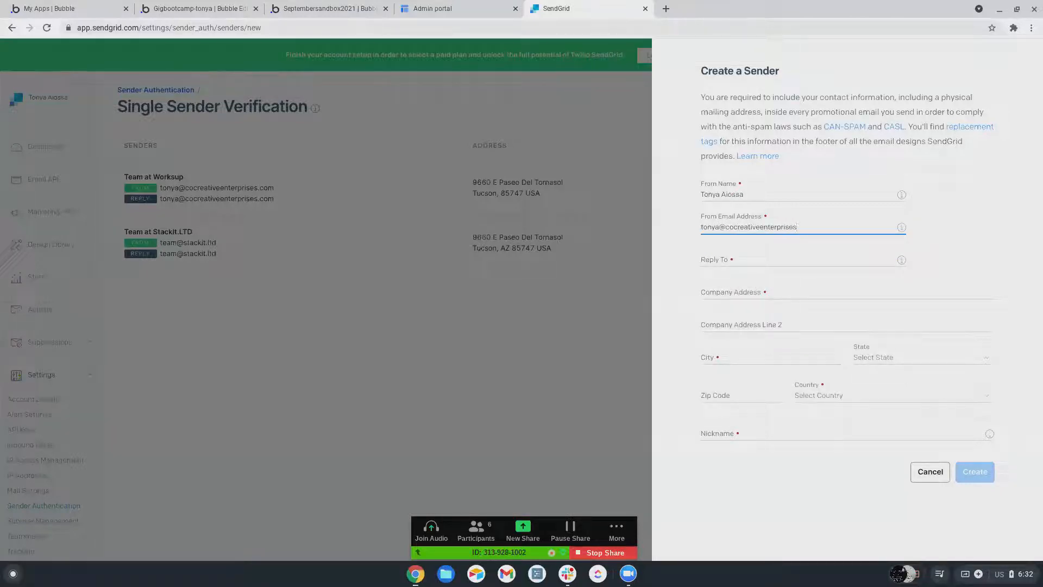
left_click(729, 262)
type("tonya")
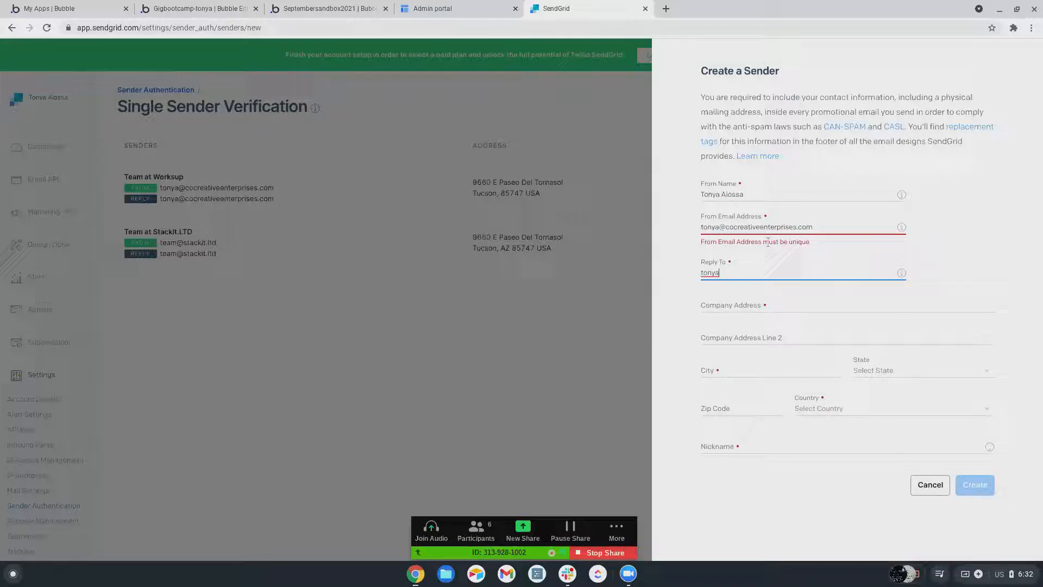
Replace both From and Reply To with the same company e-mail address
left_click(821, 228)
key("ctrl+a")
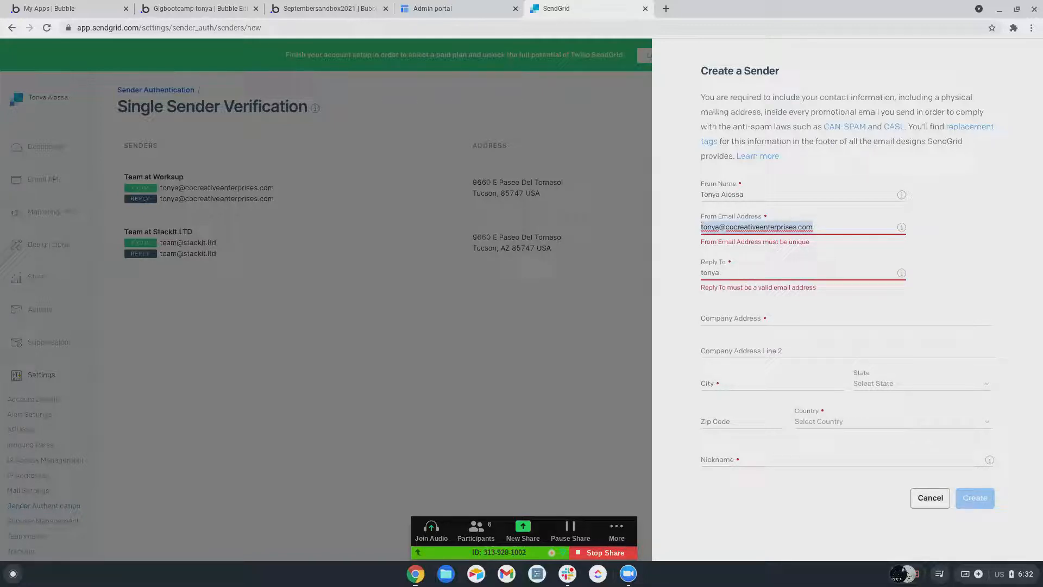
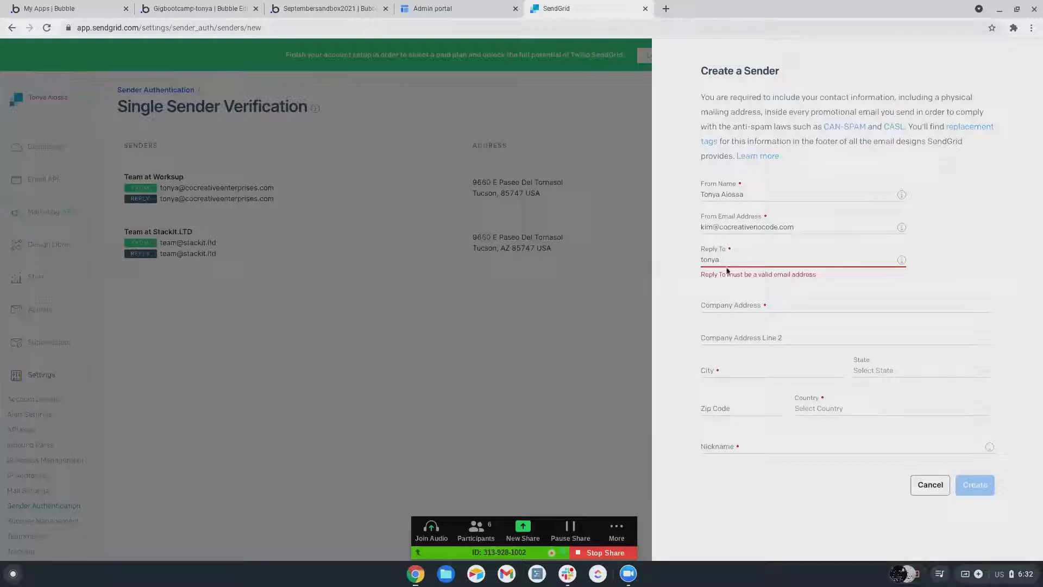
double_click(724, 259)
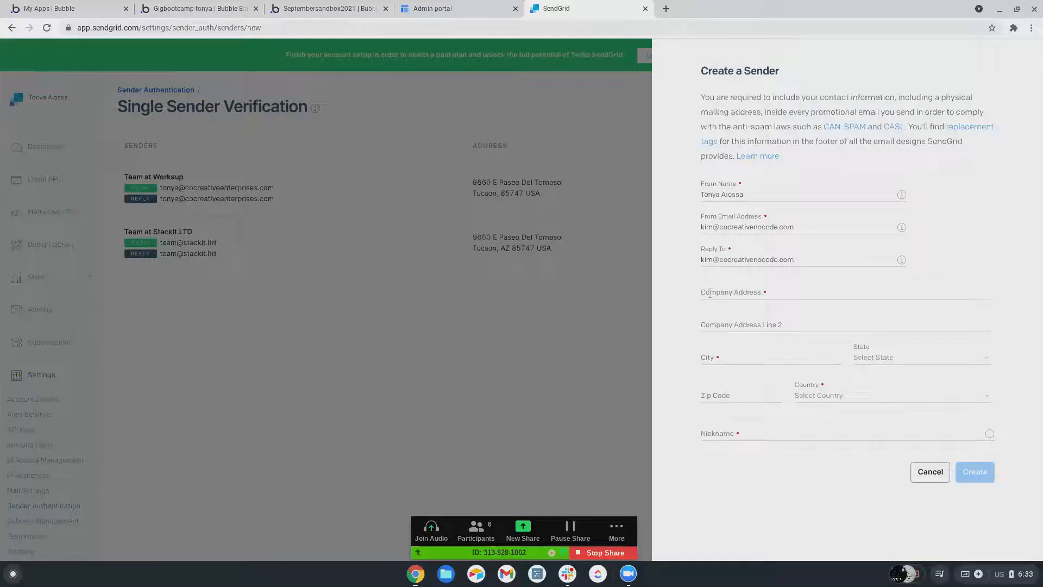
Autofill the company address, set Arizona and United States, nickname it September Sandbox 2021, and create the sender
left_click(709, 292)
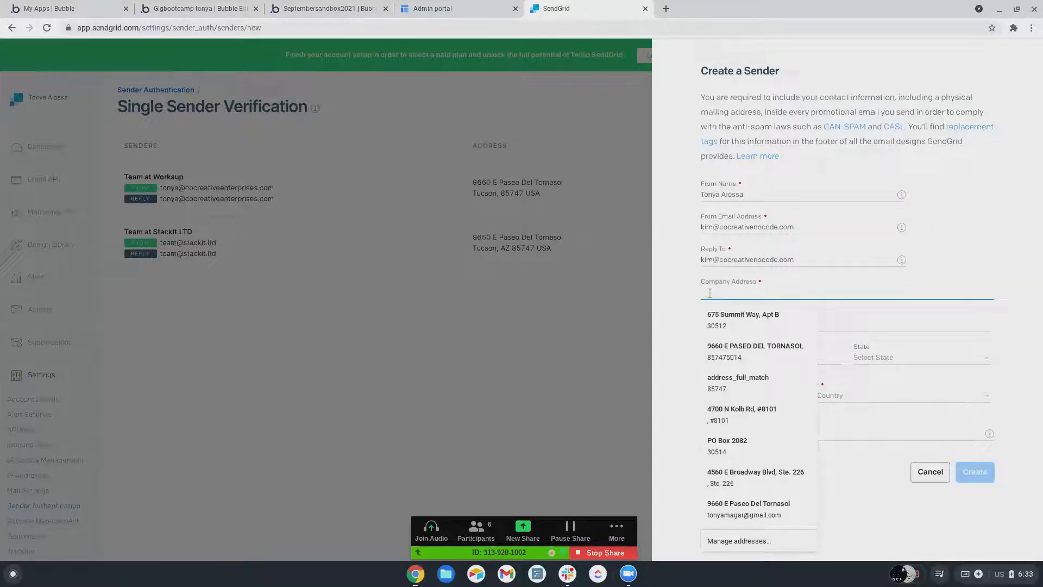
type("9")
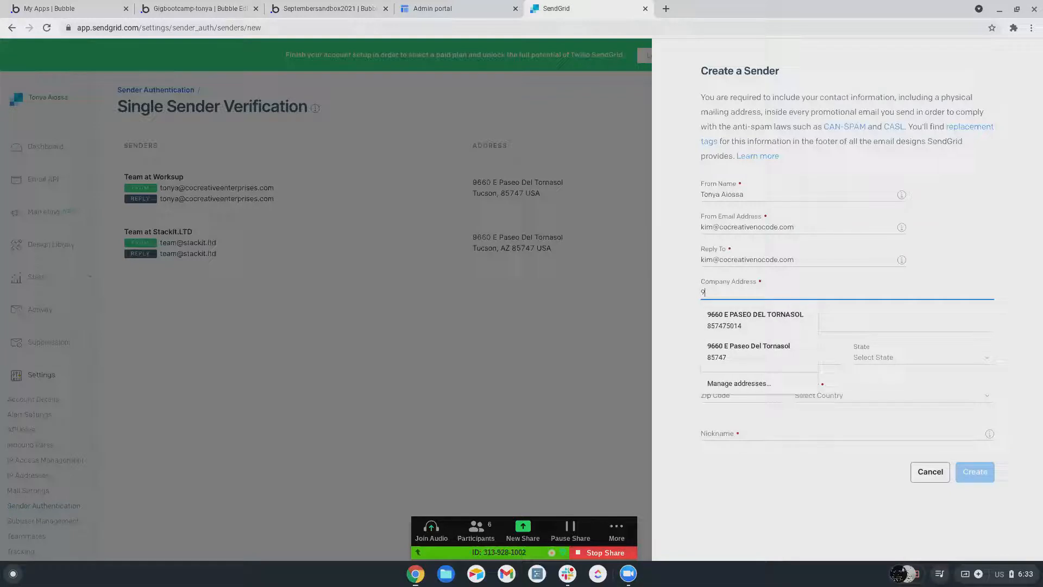
left_click(733, 322)
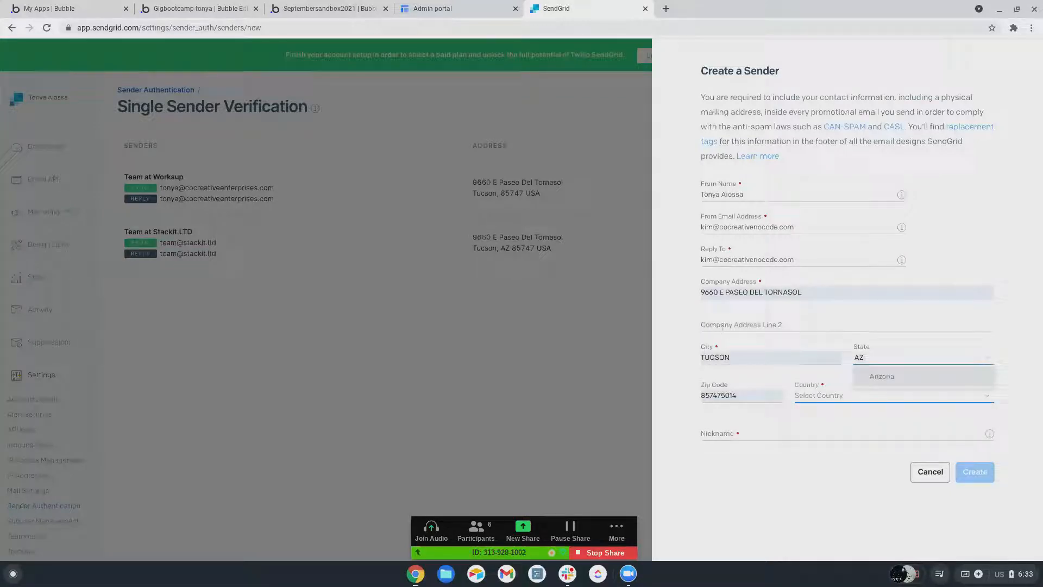
left_click(858, 381)
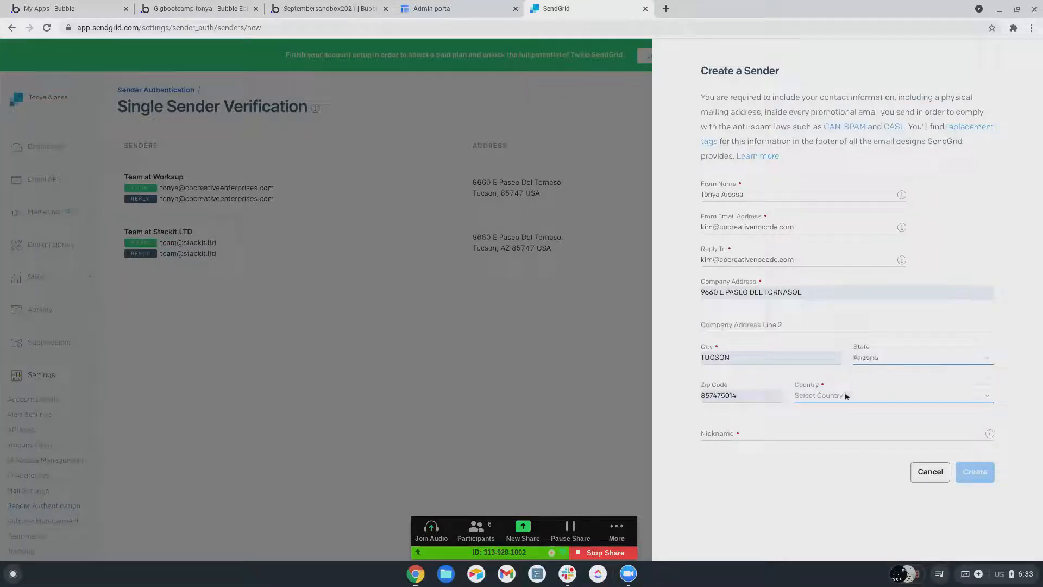
left_click(846, 396)
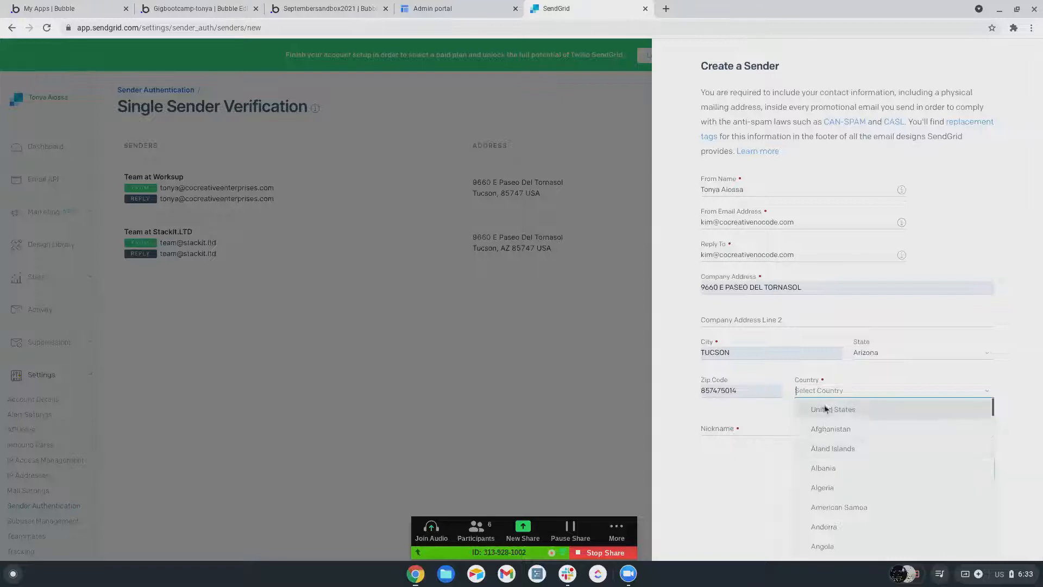
left_click(825, 409)
left_click(734, 433)
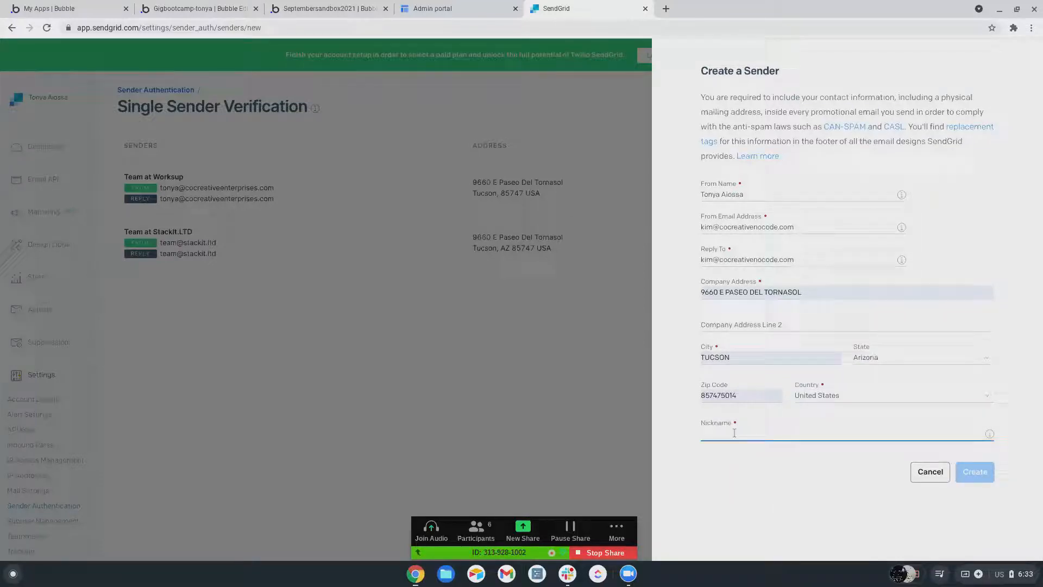
type("September")
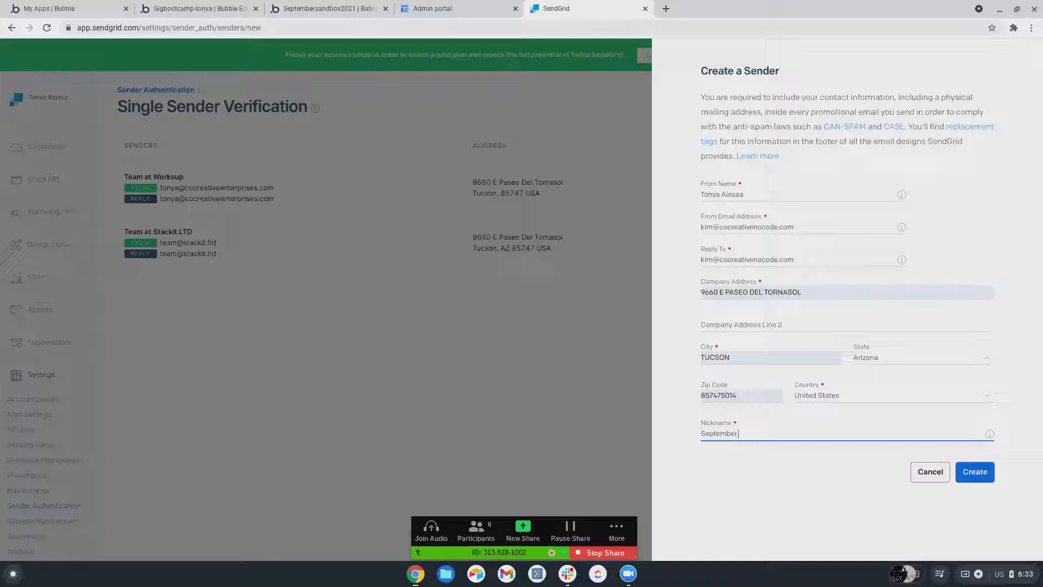
type(" Sandbox 2021")
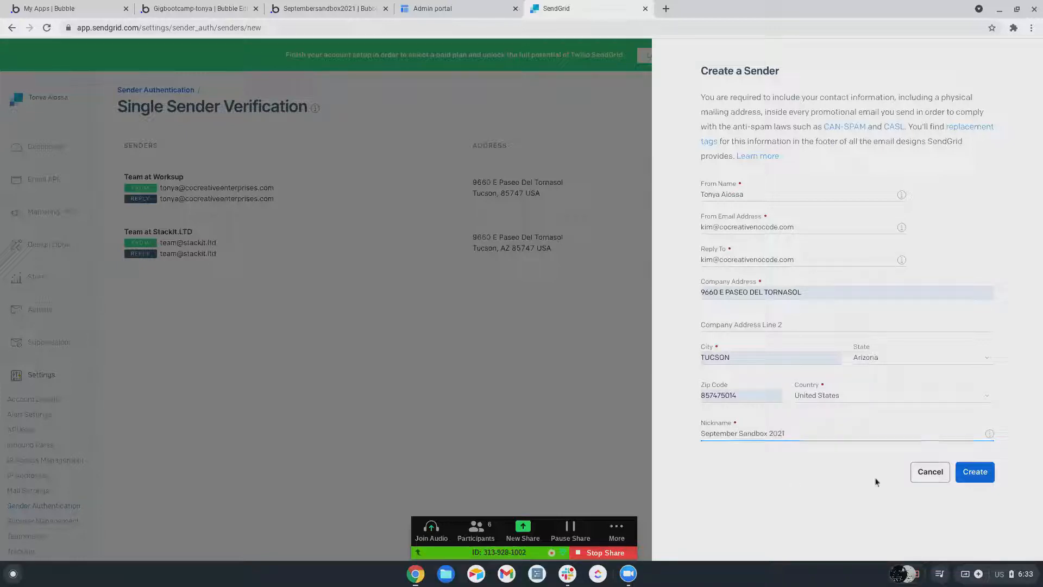
left_click(973, 473)
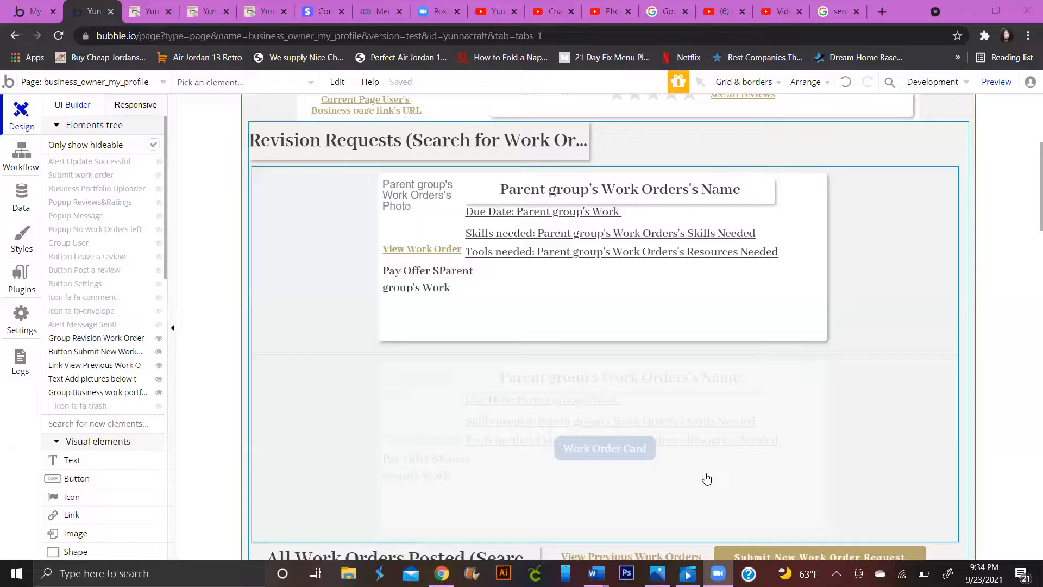
Switch to the freelancer_additionalinfo page and scroll down to its Payment Info section
left_click(86, 84)
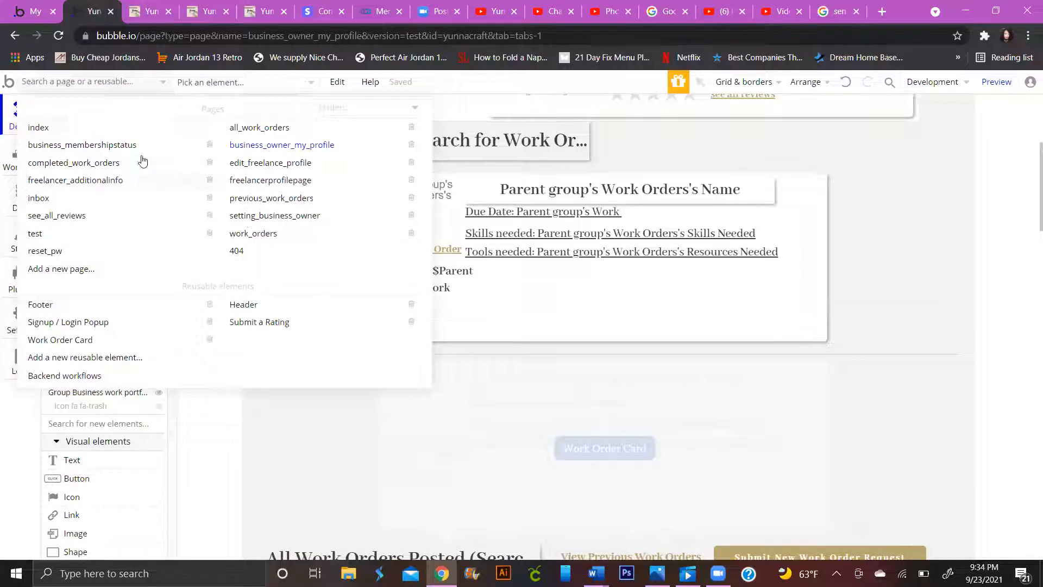
left_click(106, 182)
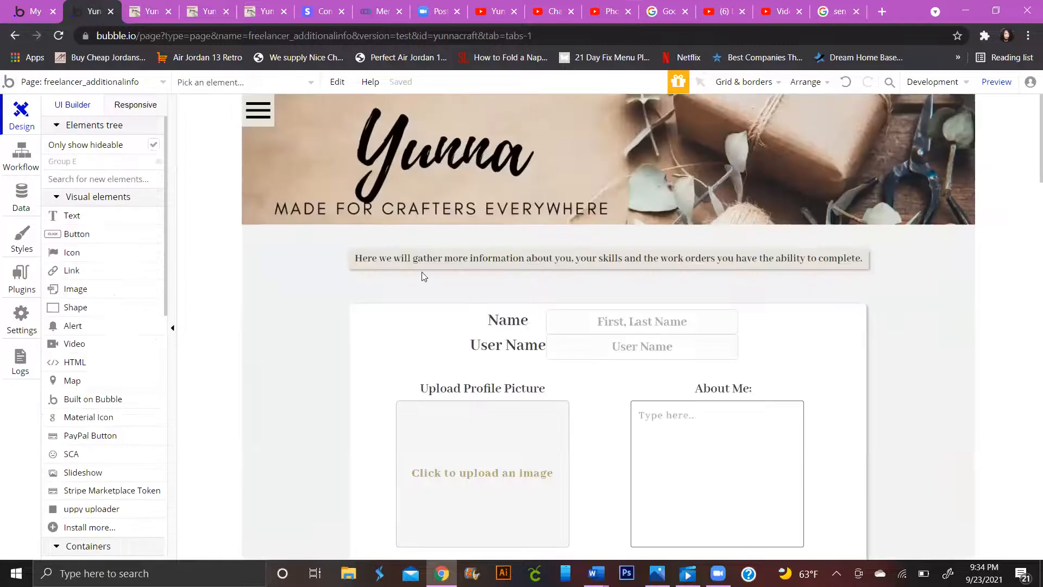
scroll(679, 315, "down", 9)
scroll(706, 302, "down", 7)
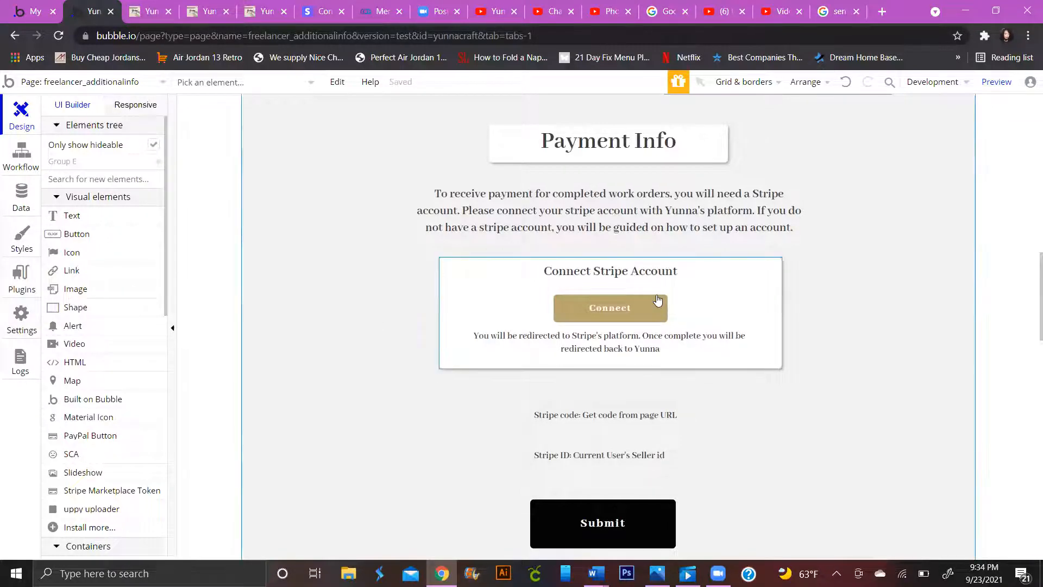
Open the Connect button's workflow and inspect its token creation and Connect account steps
left_click(595, 307)
double_click(596, 308)
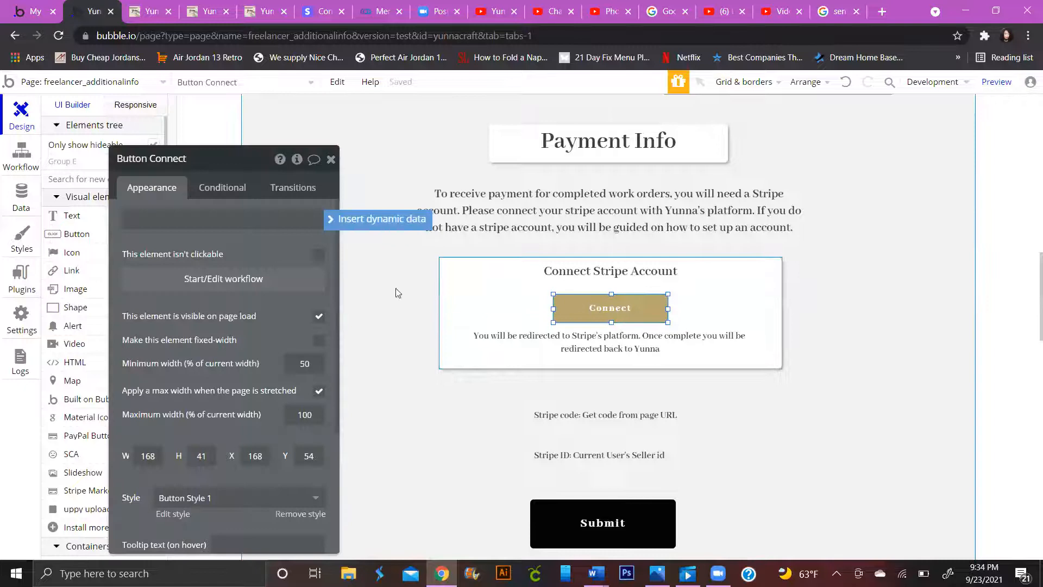
left_click(307, 283)
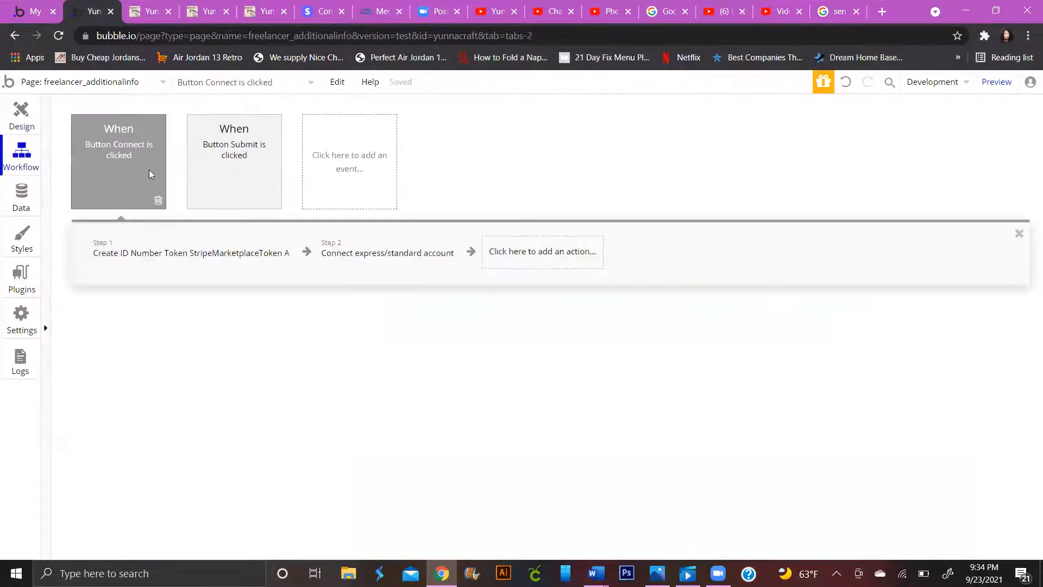
left_click(145, 247)
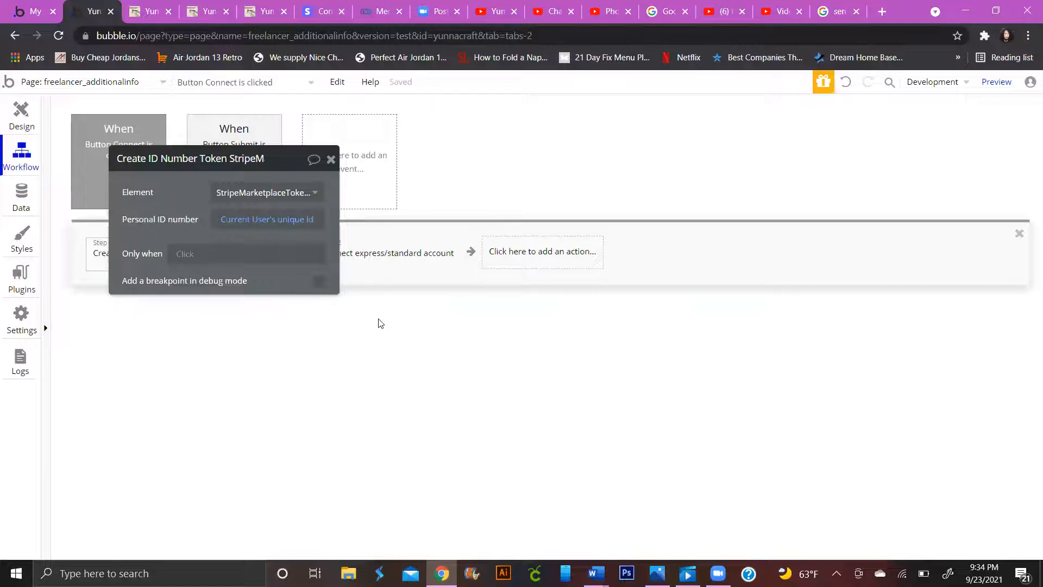
left_click(401, 263)
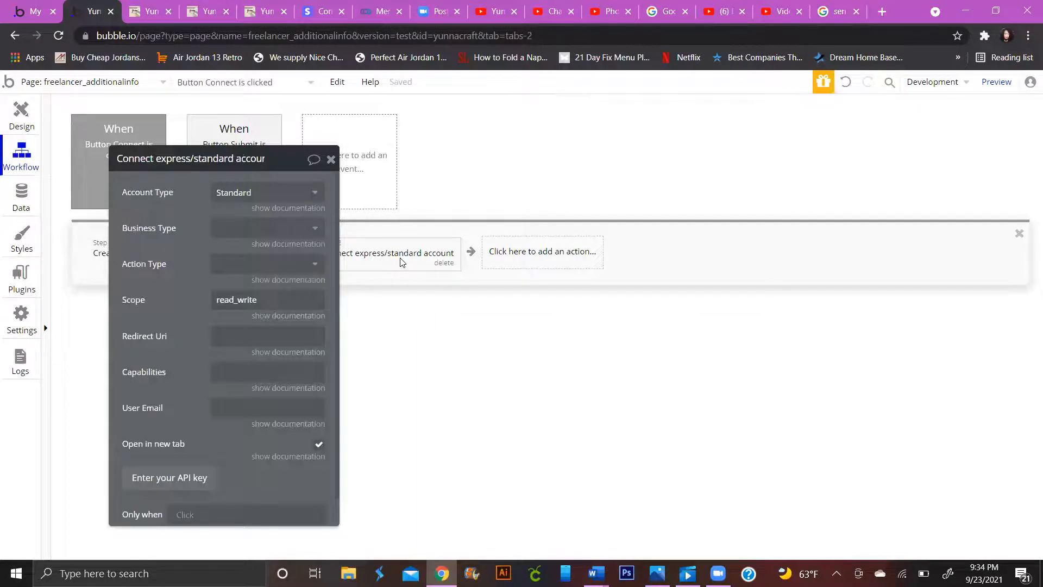
left_click(331, 160)
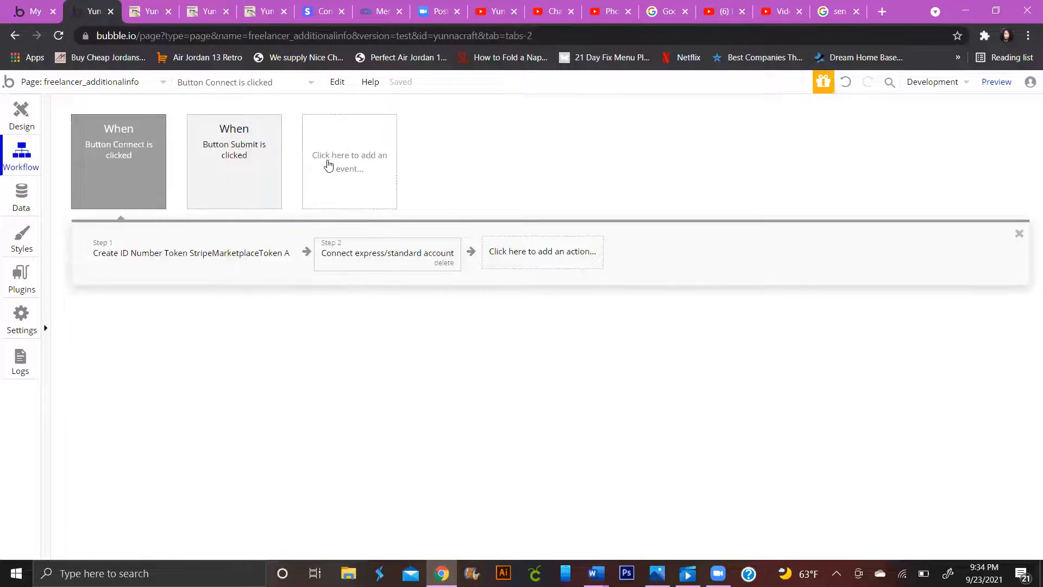
left_click(244, 252)
Review the token step and Standard-account Stripe connect step again, then view All Users data
left_click(15, 36)
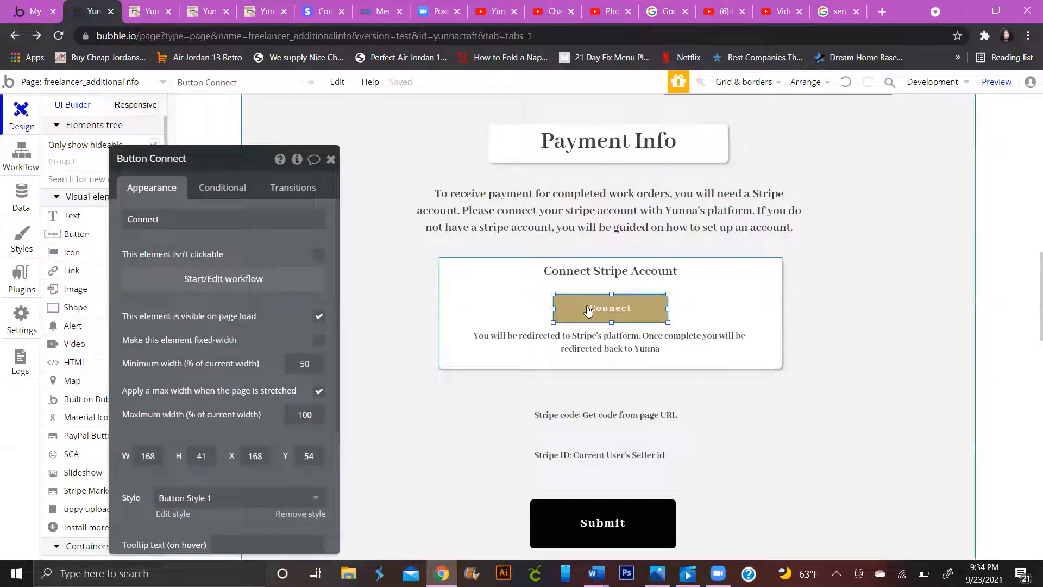
left_click(277, 283)
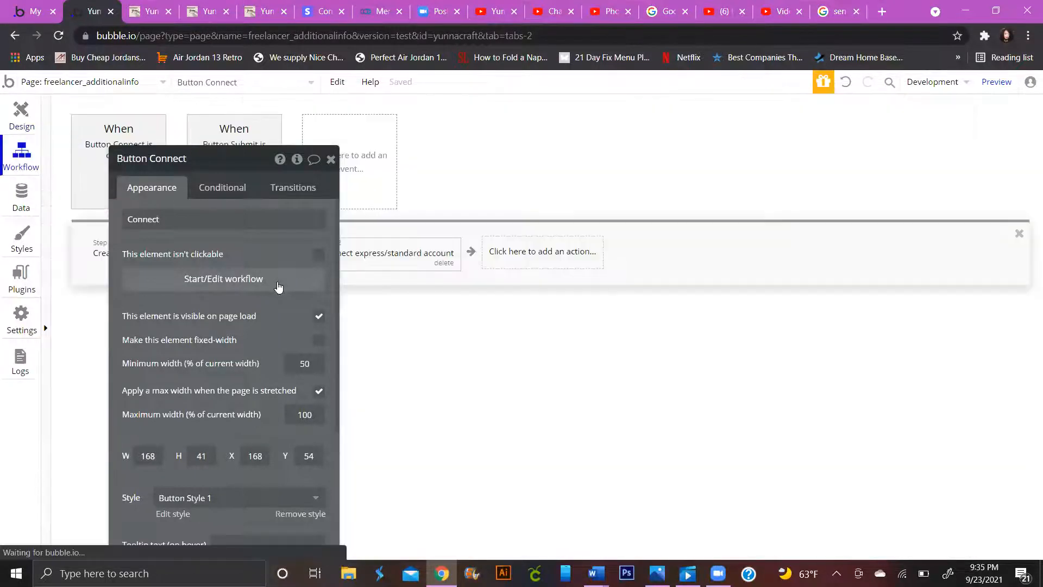
left_click(159, 251)
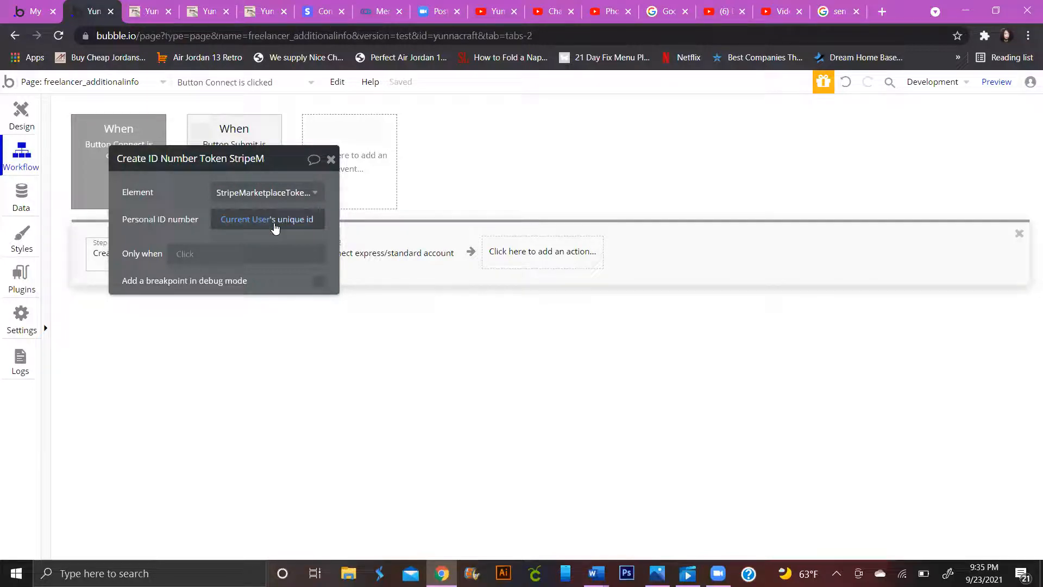
left_click(331, 159)
left_click(361, 267)
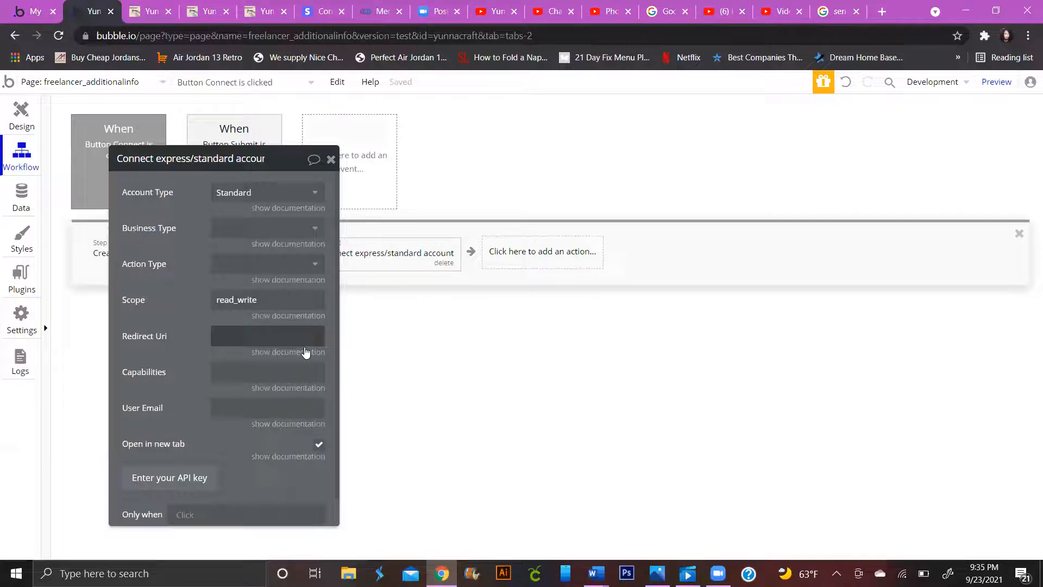
scroll(306, 352, "down", 1)
scroll(311, 320, "up", 1)
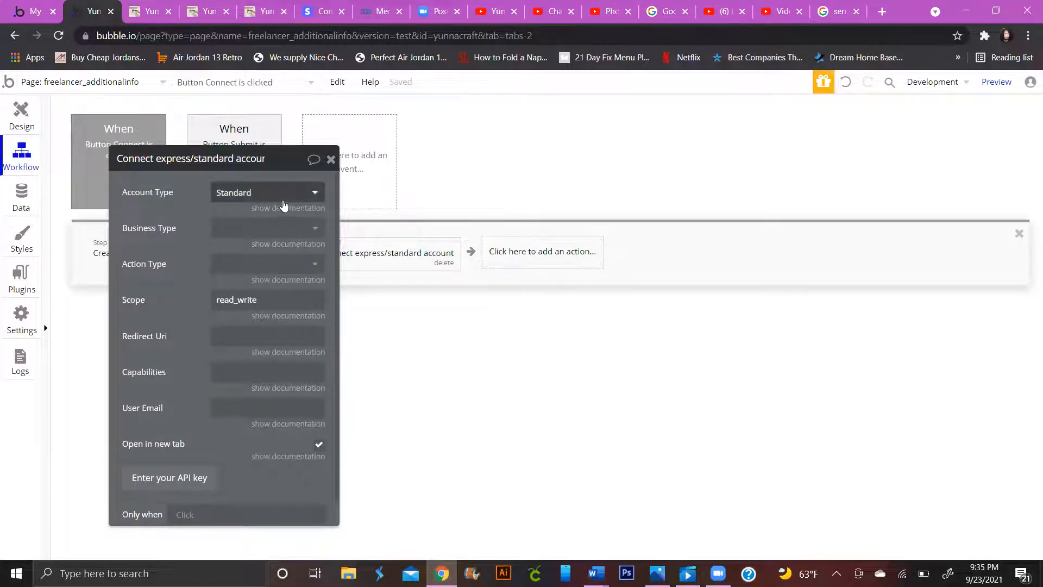
left_click(331, 160)
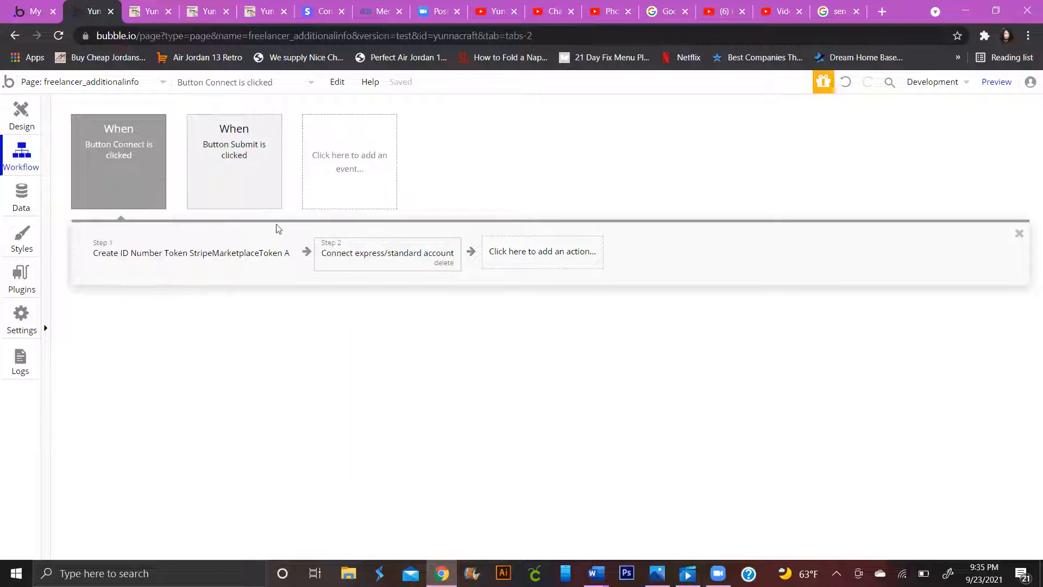
left_click(25, 209)
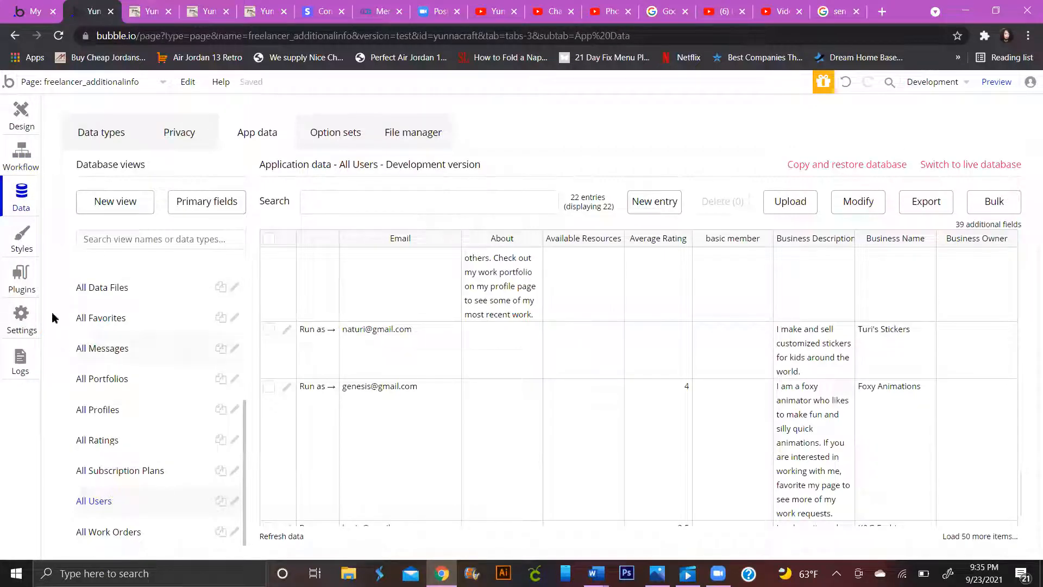
Bring up Installed Plugins and scroll down to the Stripe and Stripe Marketplace Express entries
left_click(20, 275)
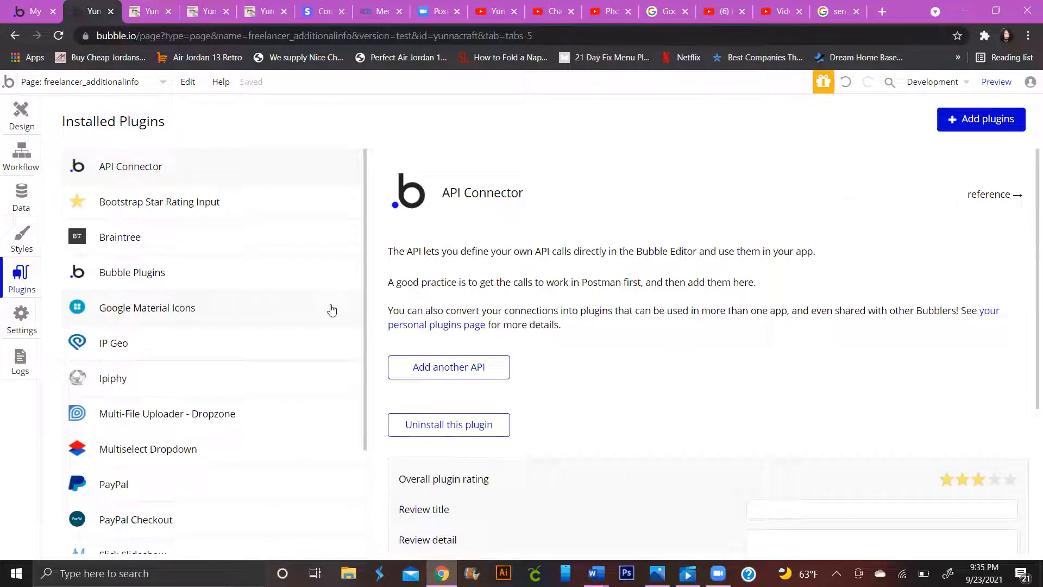
scroll(168, 356, "down", 3)
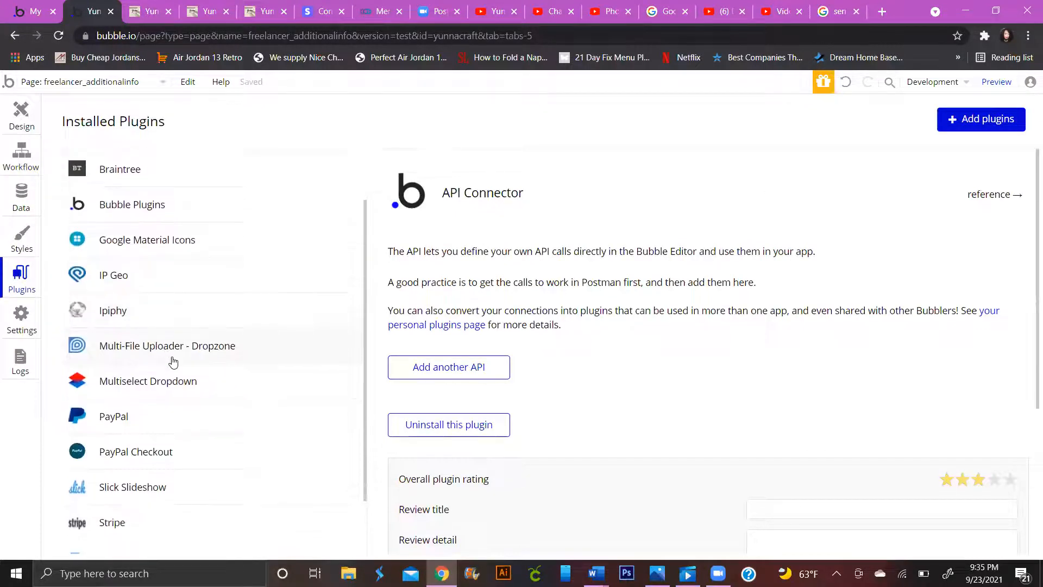
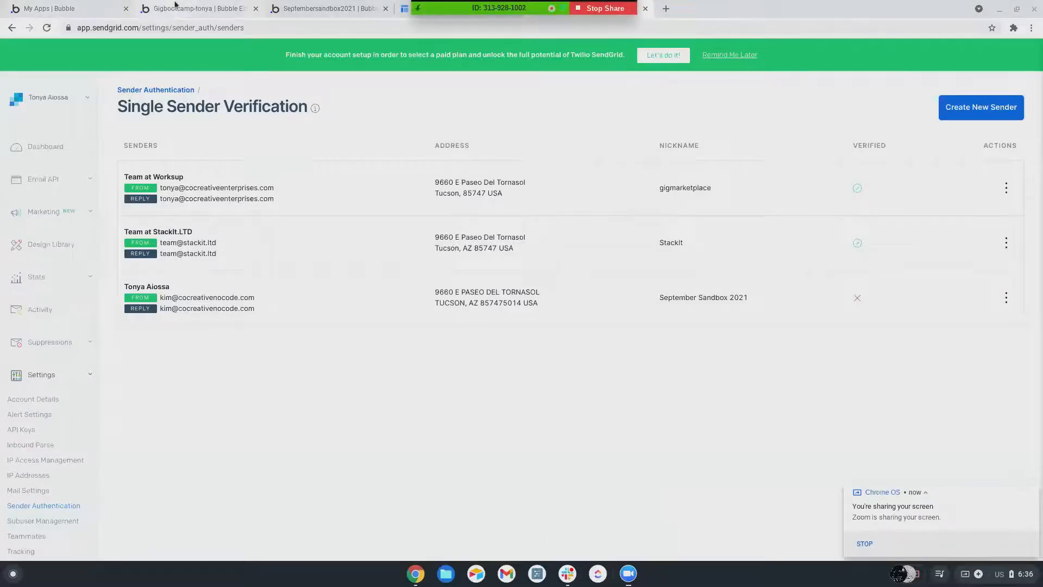
Switch to the Septembersandbox2021 editor and show the Email For Canvas plugin's available versions
left_click(175, 6)
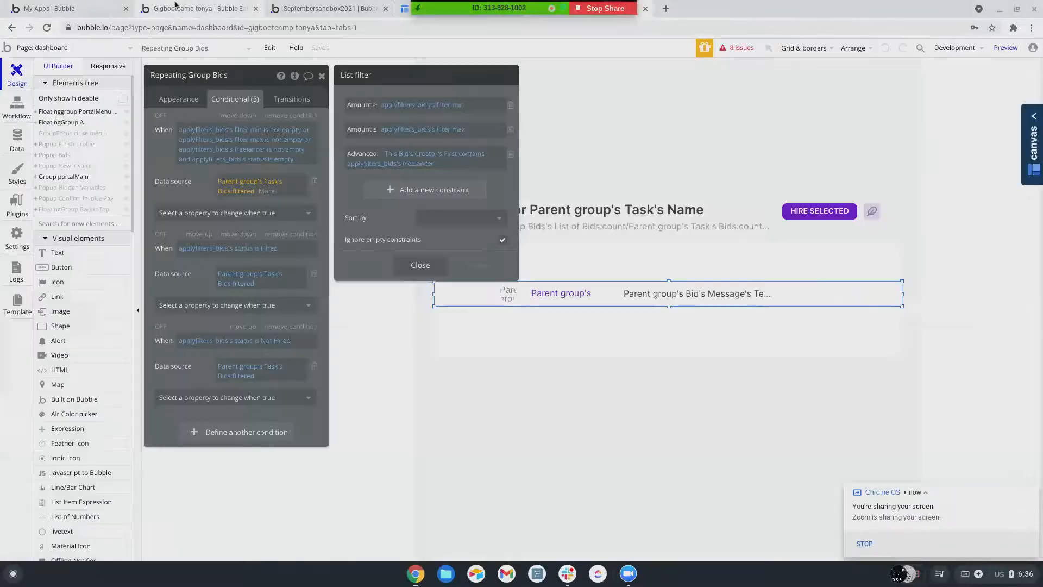
left_click(71, 9)
key("ctrl+Tab")
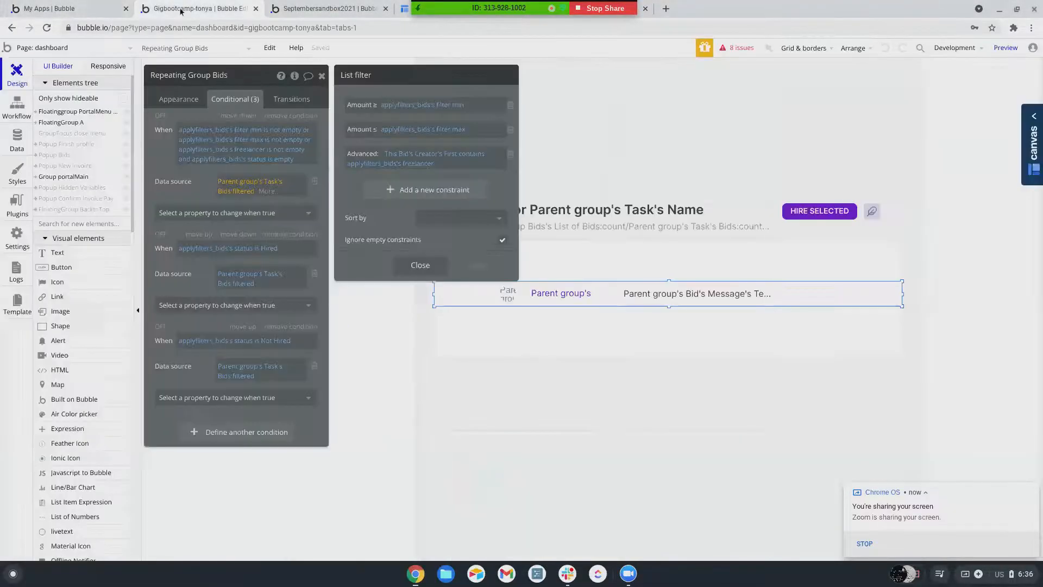
key("ctrl+Tab")
scroll(141, 222, "down", 2)
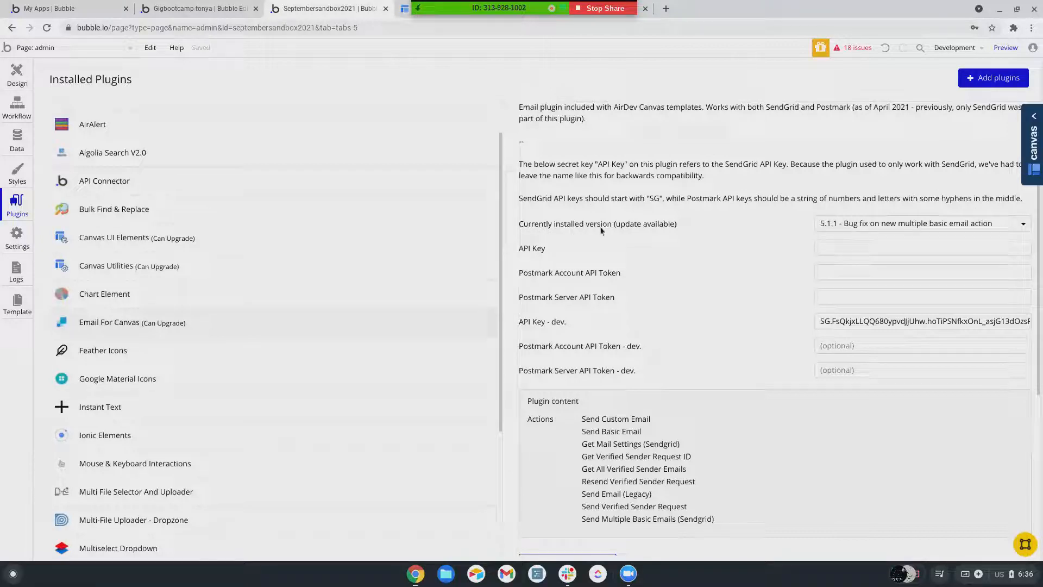
left_click(890, 228)
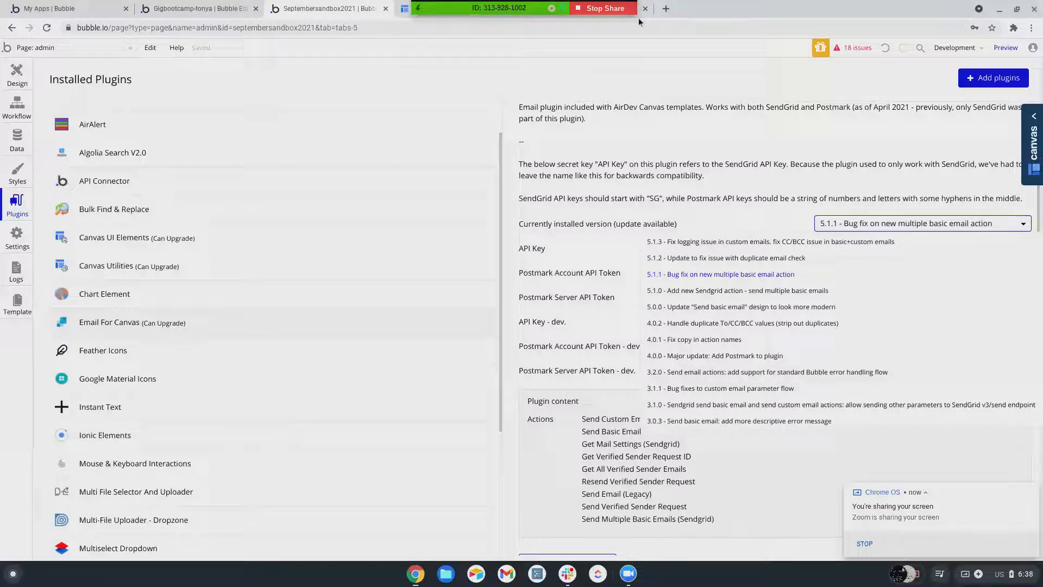
Reload SendGrid's Single Sender Verification page to recheck the September Sandbox 2021 sender
left_click(548, 15)
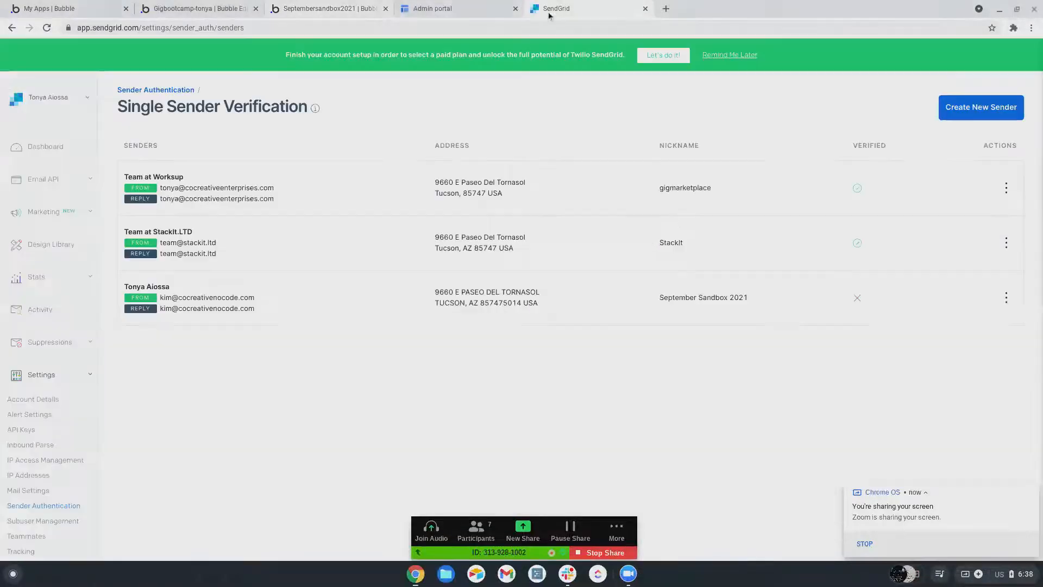
scroll(456, 347, "down", 1)
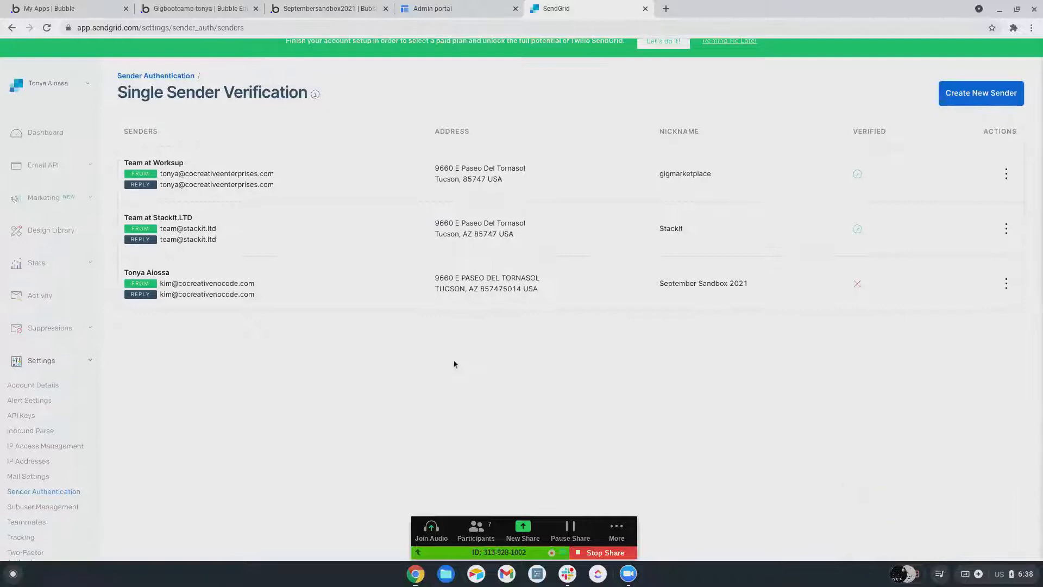
key("ctrl+r")
key("ctrl+r")
End the Zoom screen share and go to the job listing app's Data tab
left_click(609, 553)
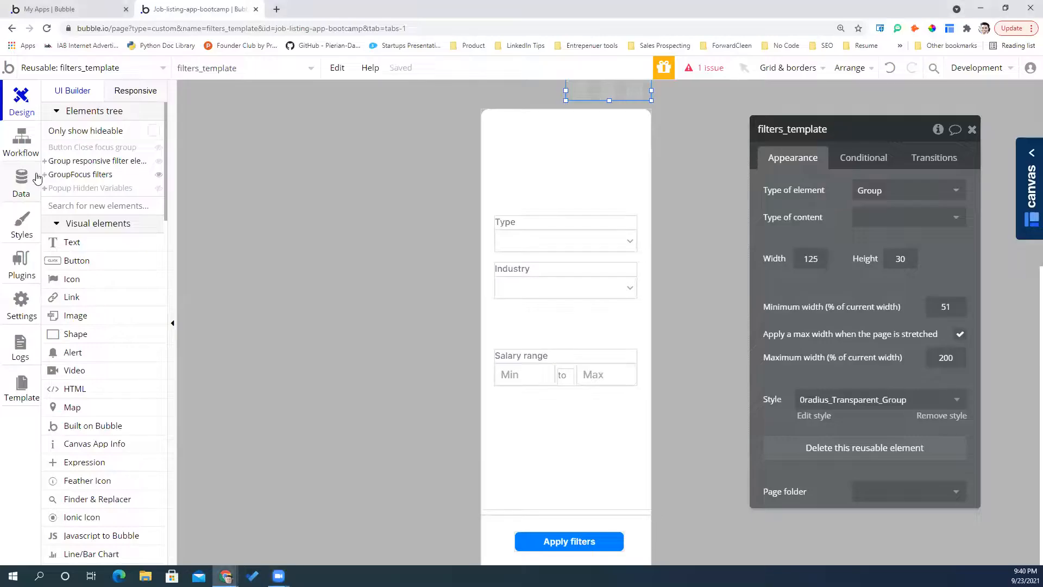
left_click(37, 177)
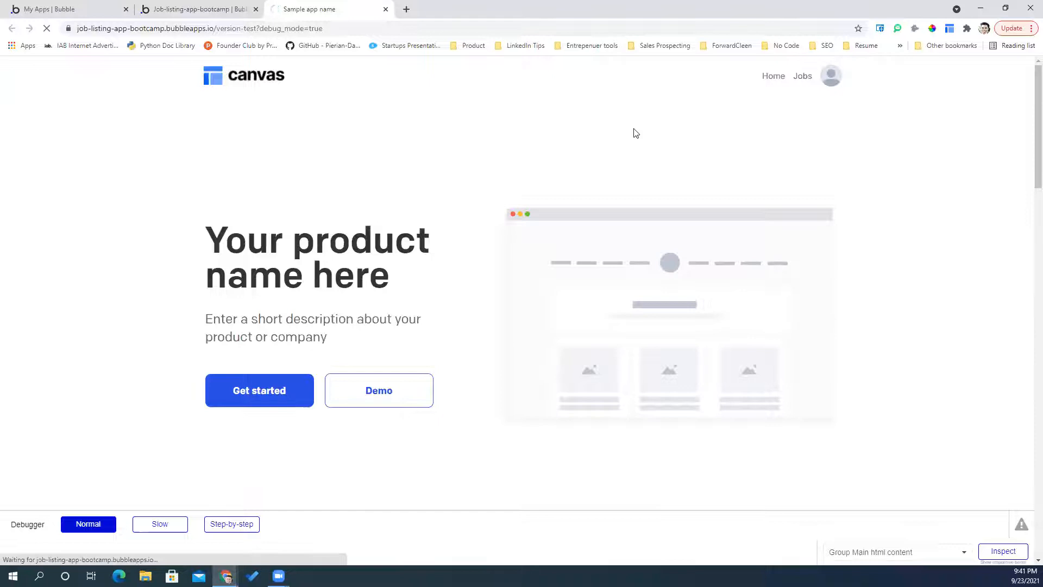
In preview, view the Cloud Operations Engineer job and its edit/delete menu, then return to the editor
left_click(801, 77)
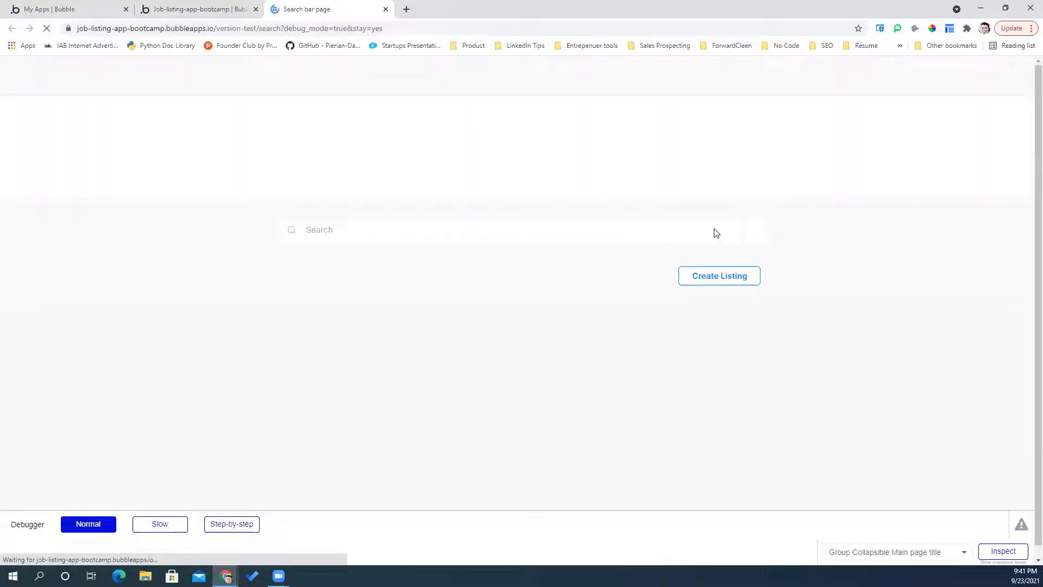
scroll(717, 229, "down", 1)
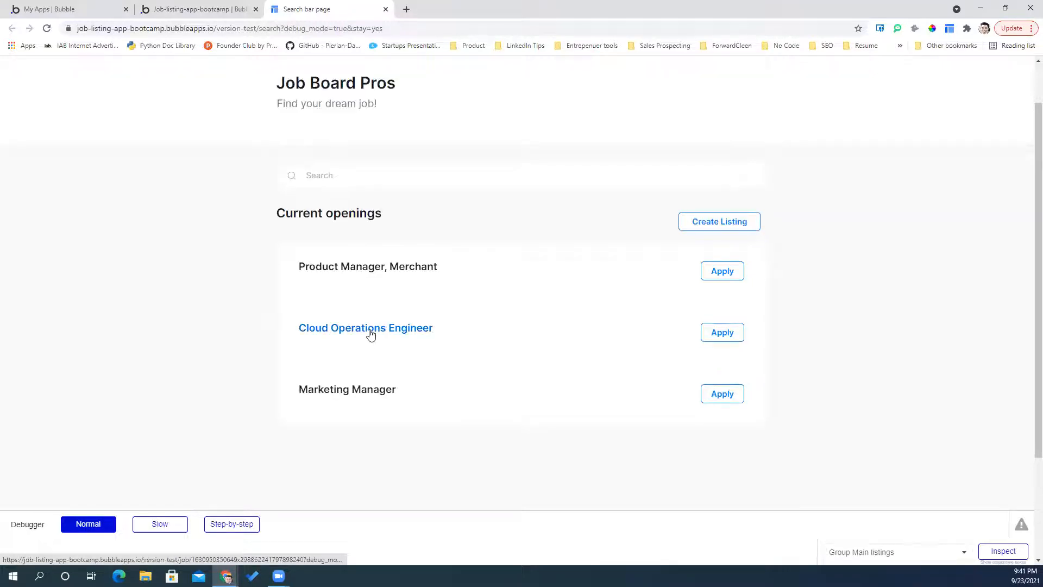
left_click(722, 336)
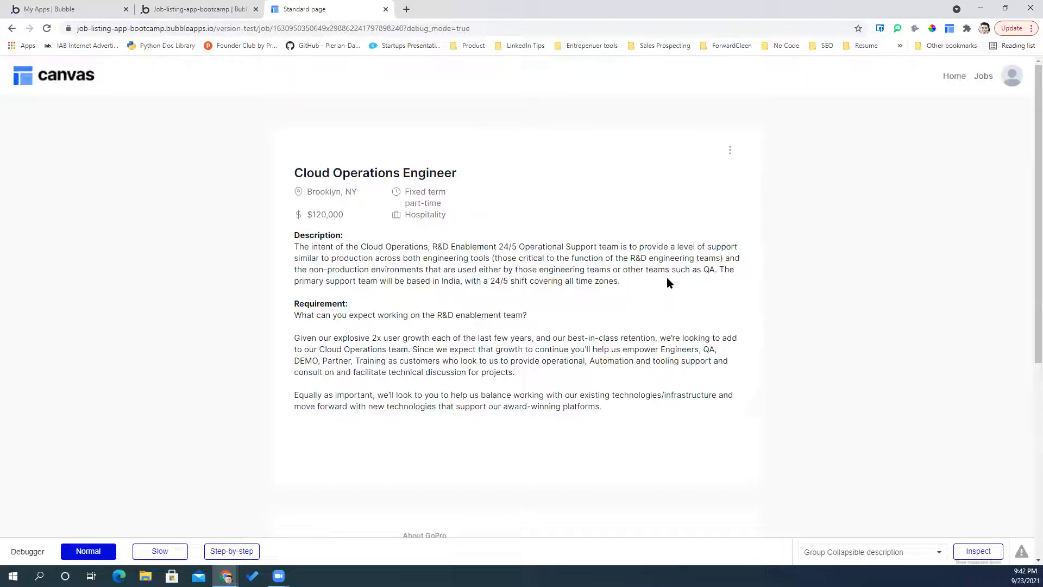
scroll(667, 282, "down", 1)
scroll(665, 278, "down", 1)
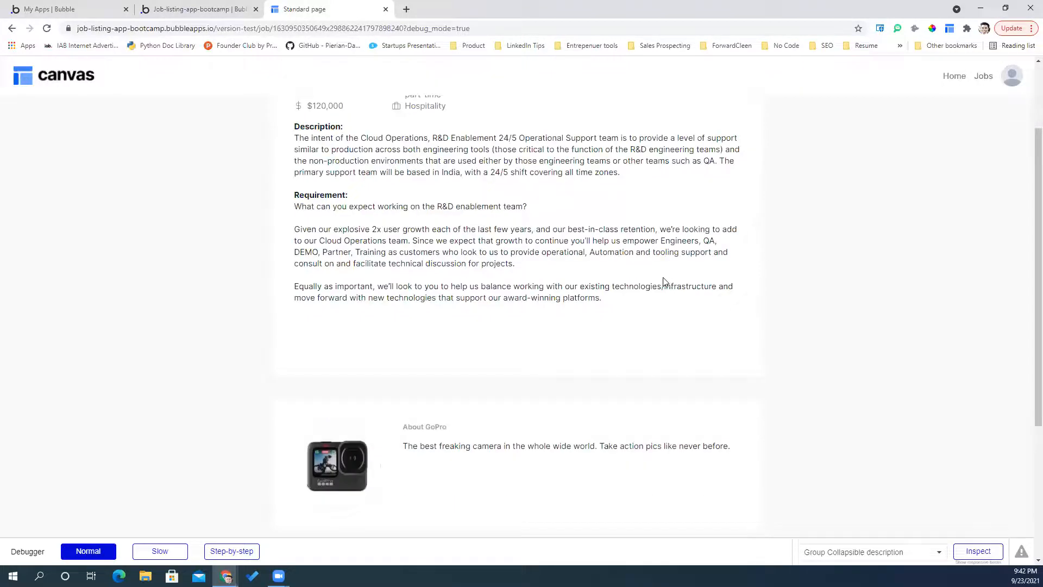
scroll(660, 288, "up", 2)
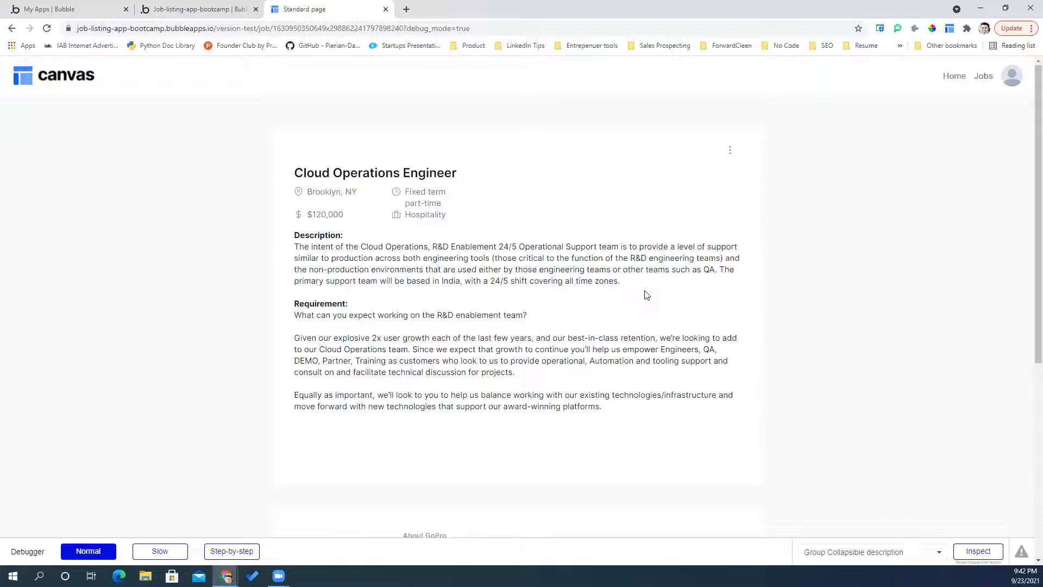
left_click(730, 153)
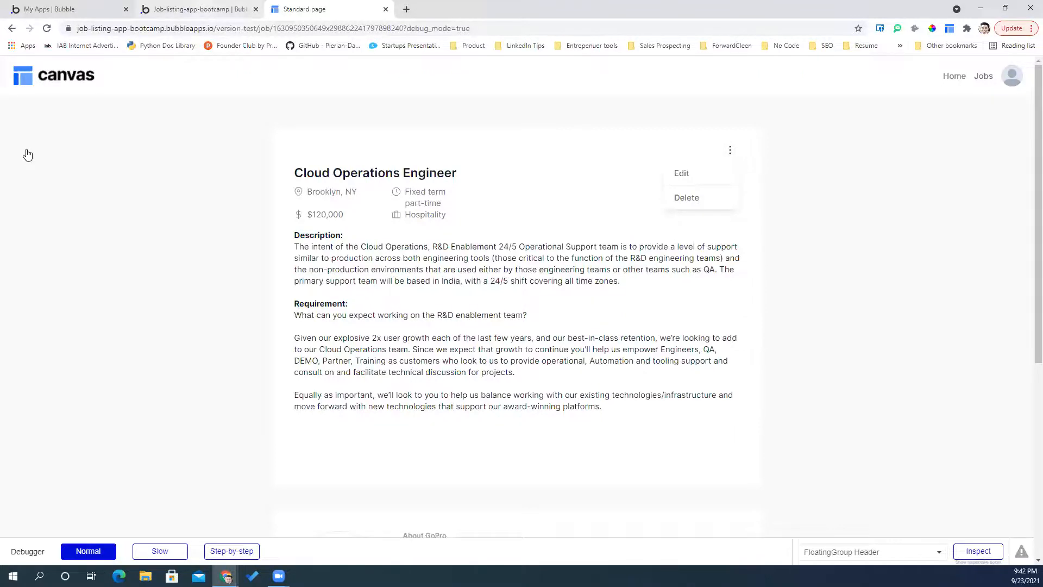
key("ctrl+shift+Tab")
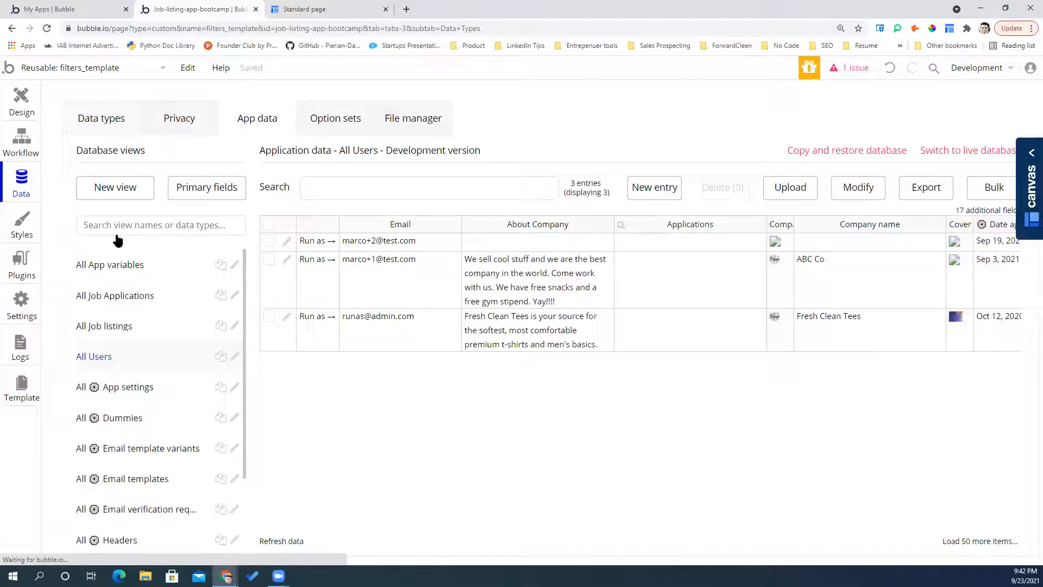
On the Job listing data type, create a new field named Archived with type yes / no
left_click(134, 250)
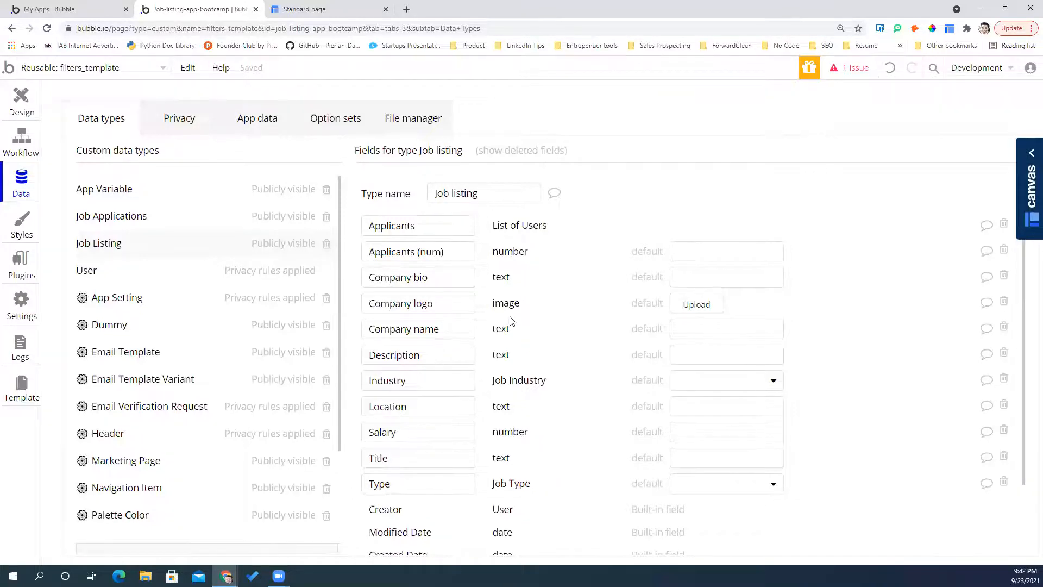
scroll(510, 326, "down", 2)
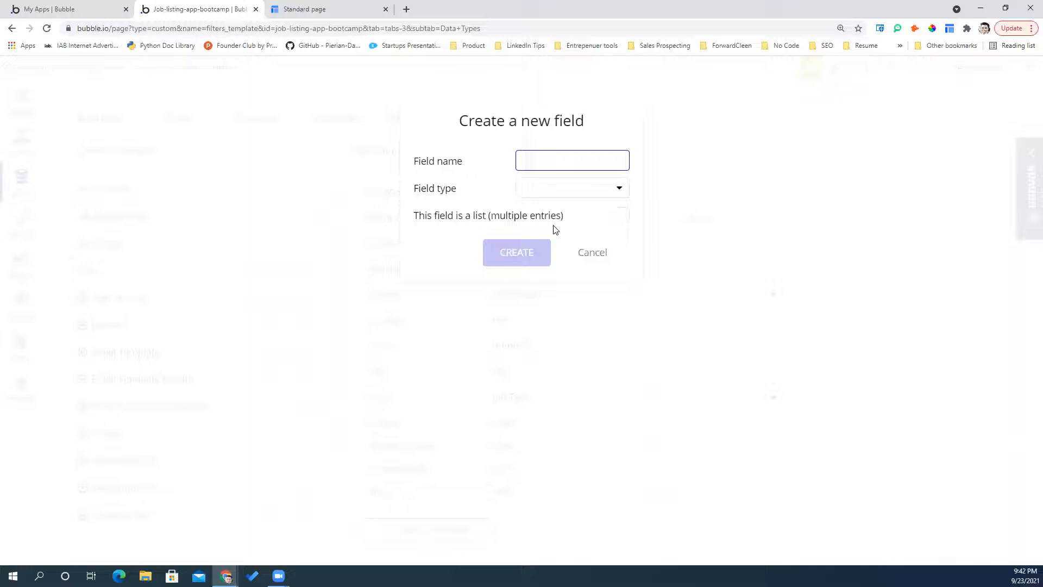
type("ac")
key("ctrl+a")
key("BackSpace")
type("Archive")
left_click(545, 190)
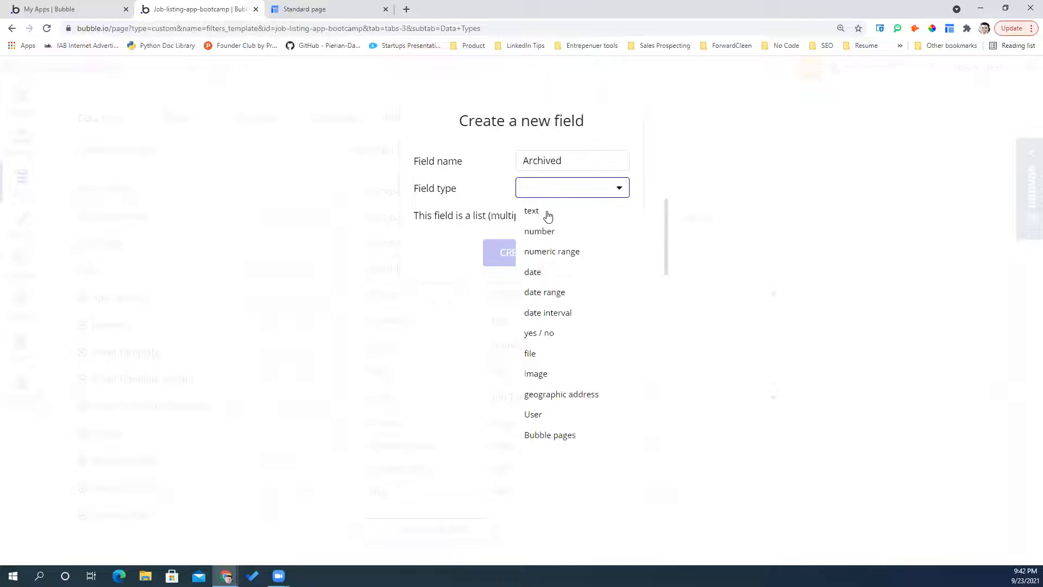
left_click(547, 333)
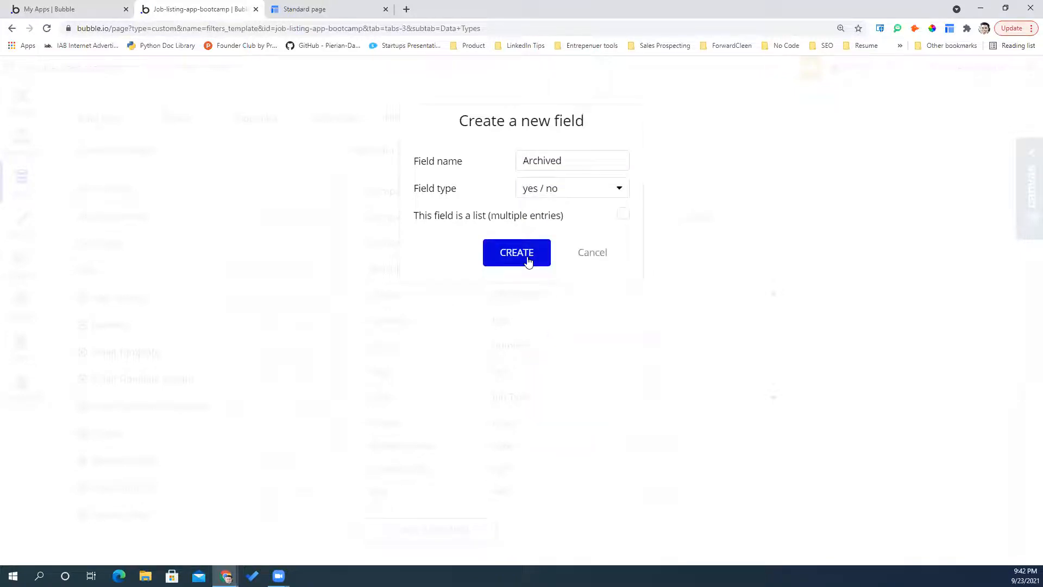
left_click(527, 259)
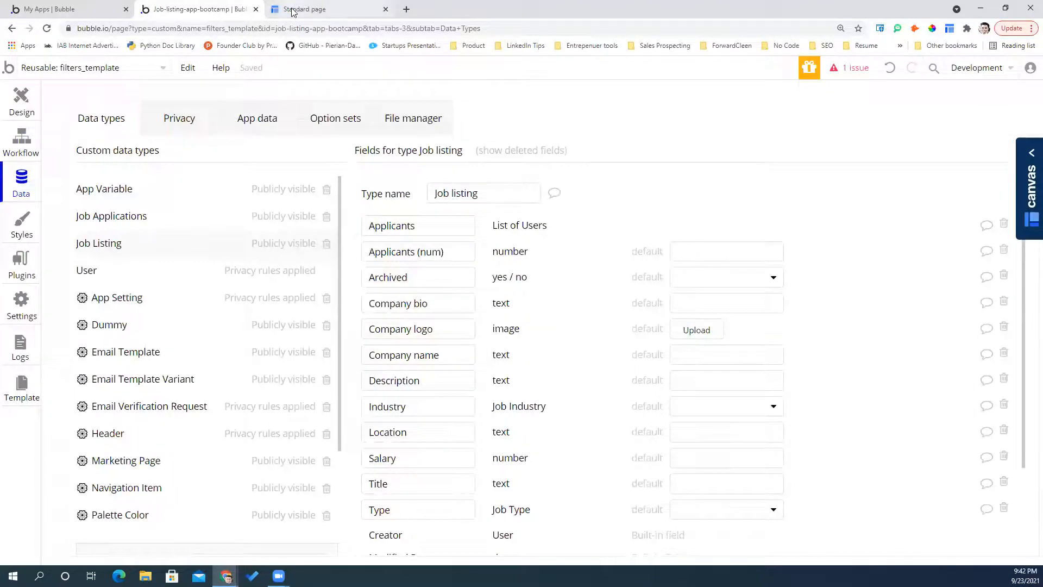
Leave the filters_template reusable element and load the job page from the page list
left_click(21, 103)
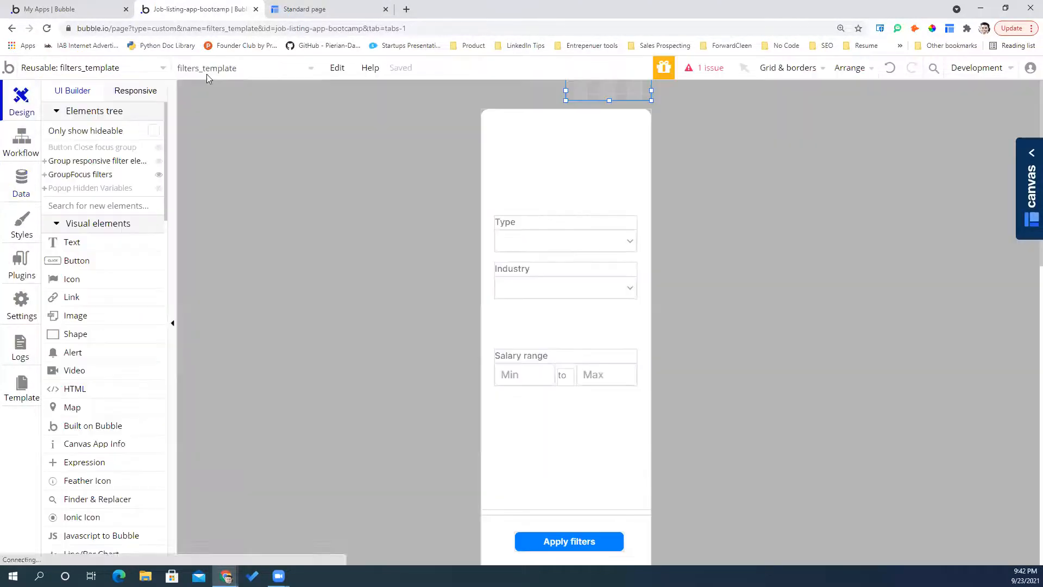
left_click(155, 75)
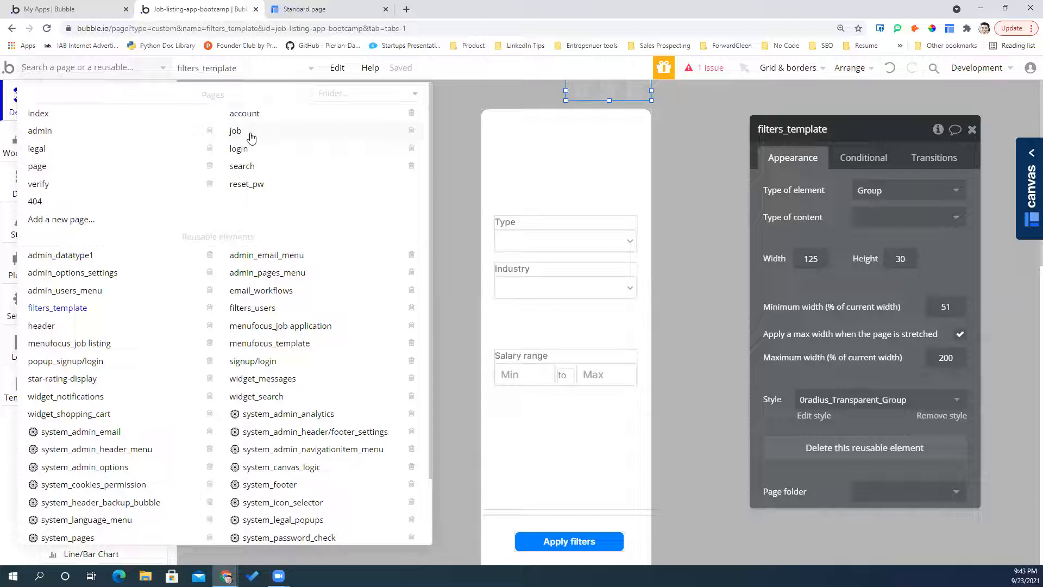
left_click(235, 131)
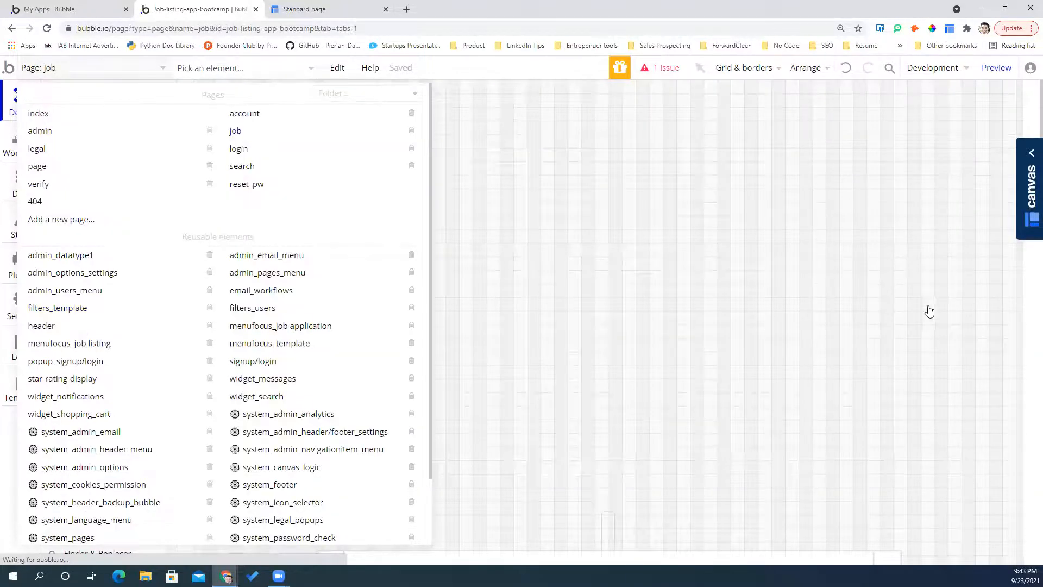
Expand the job page's Elements tree through the listing details groups and reveal the description text
left_click(242, 133)
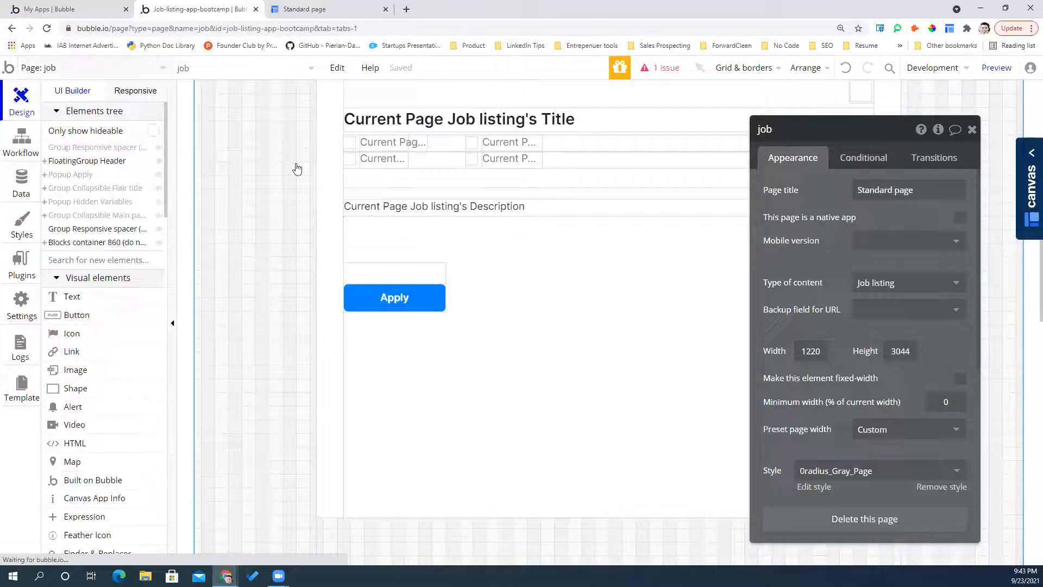
left_click(971, 130)
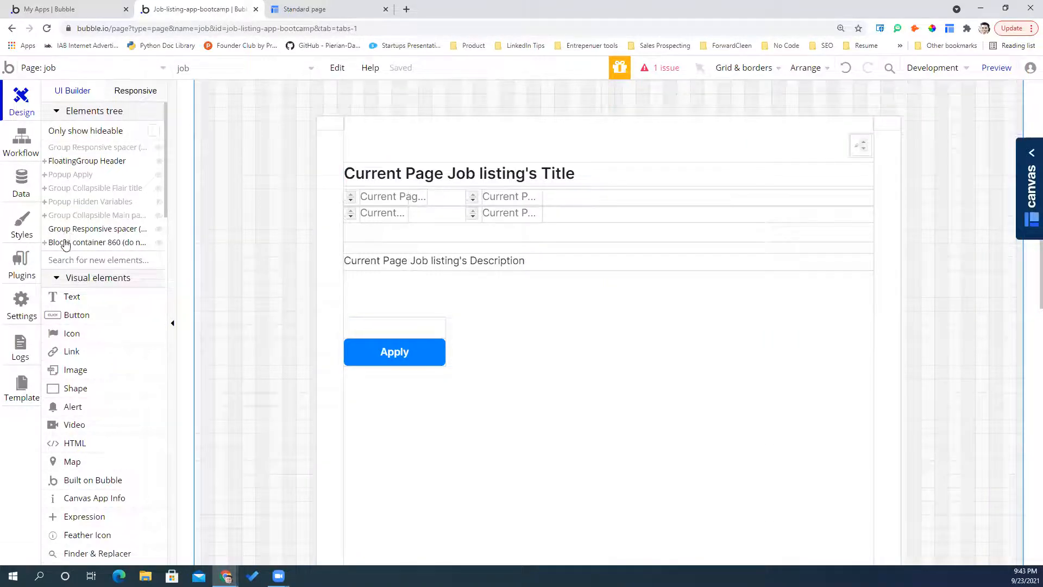
left_click(44, 243)
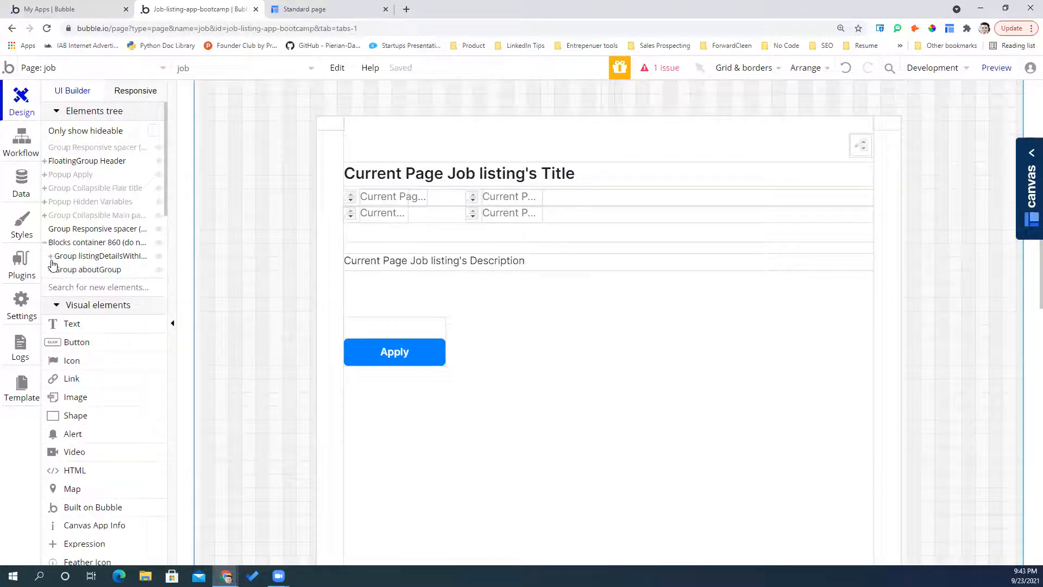
left_click(52, 262)
left_click(51, 257)
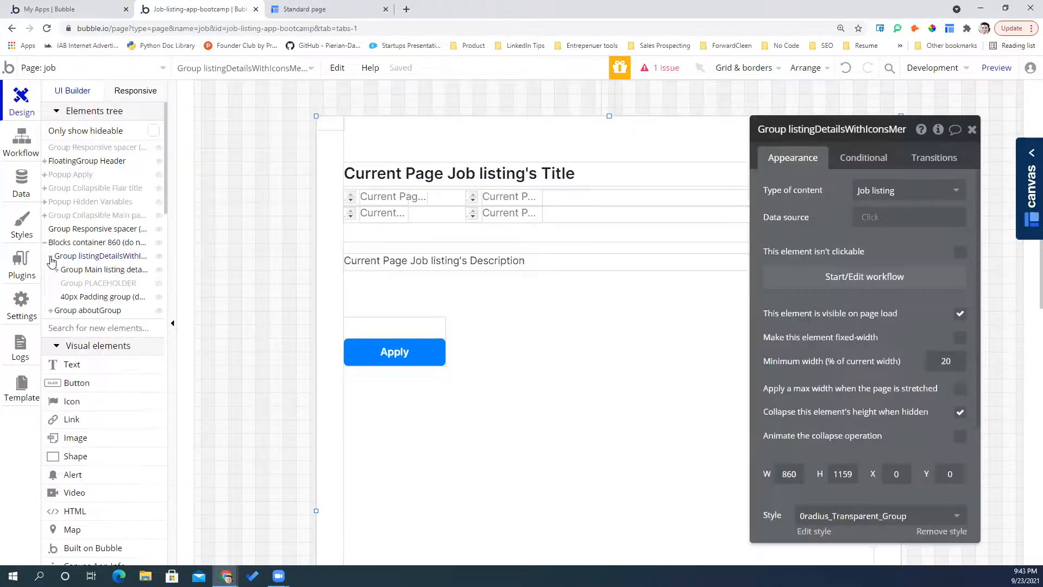
left_click(57, 270)
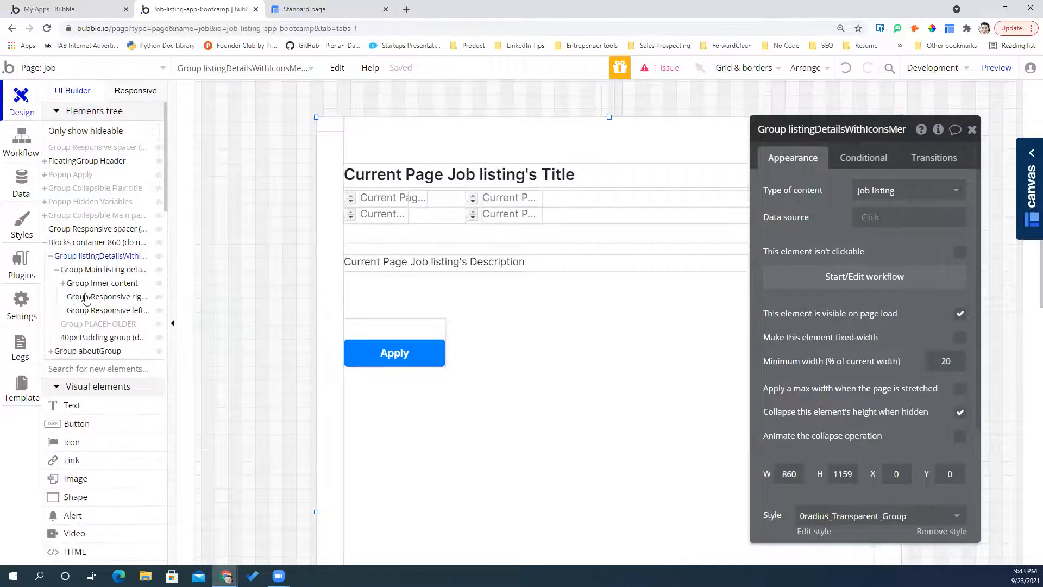
left_click(86, 283)
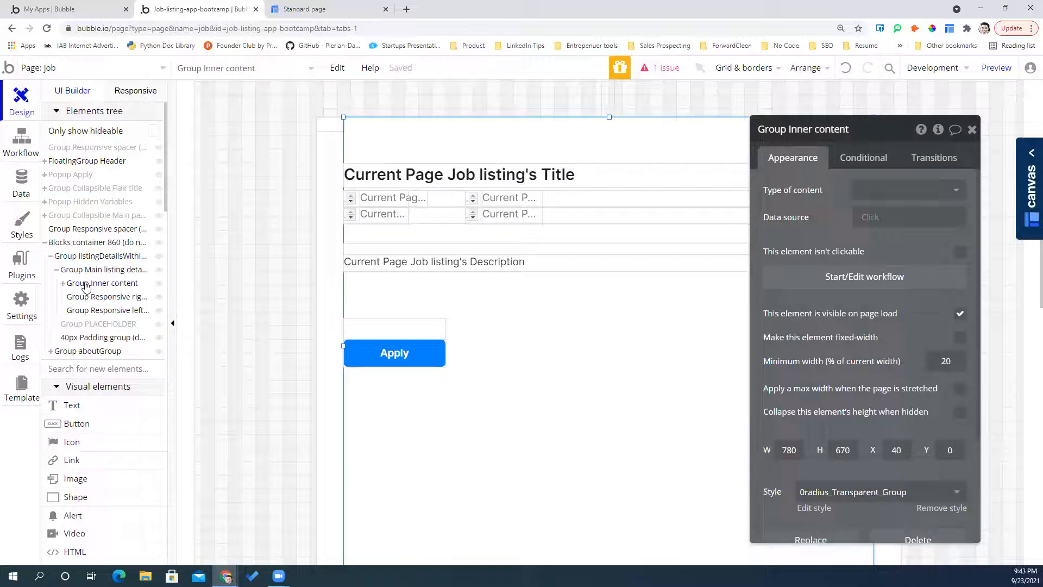
right_click(371, 262)
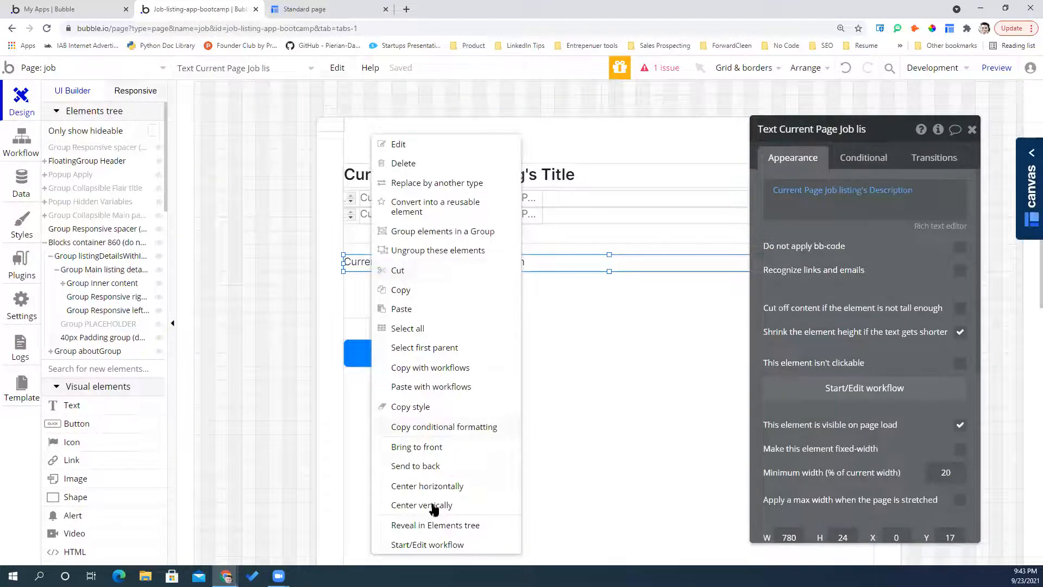
left_click(435, 524)
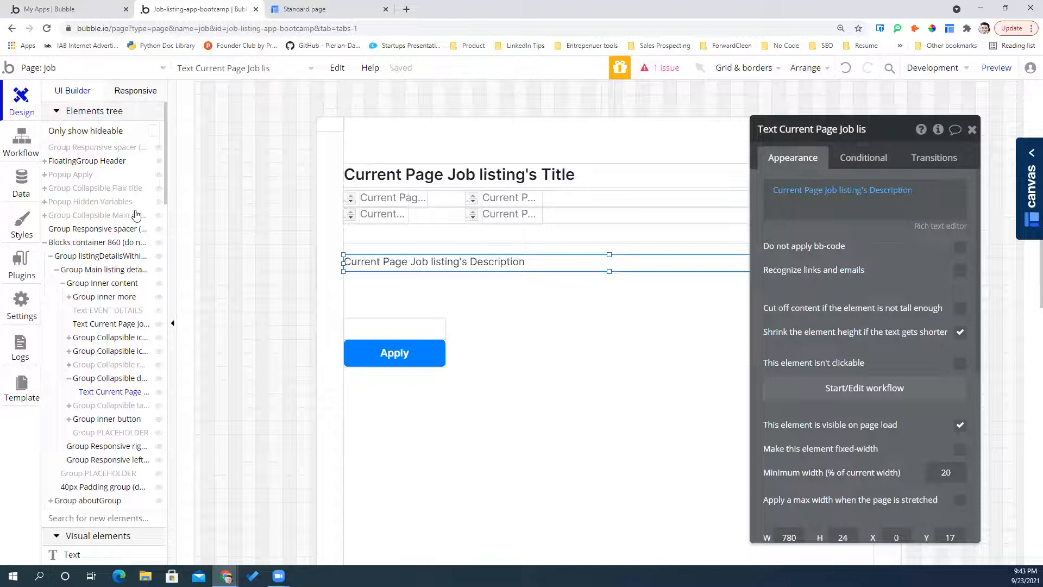
left_click(246, 68)
type("rep")
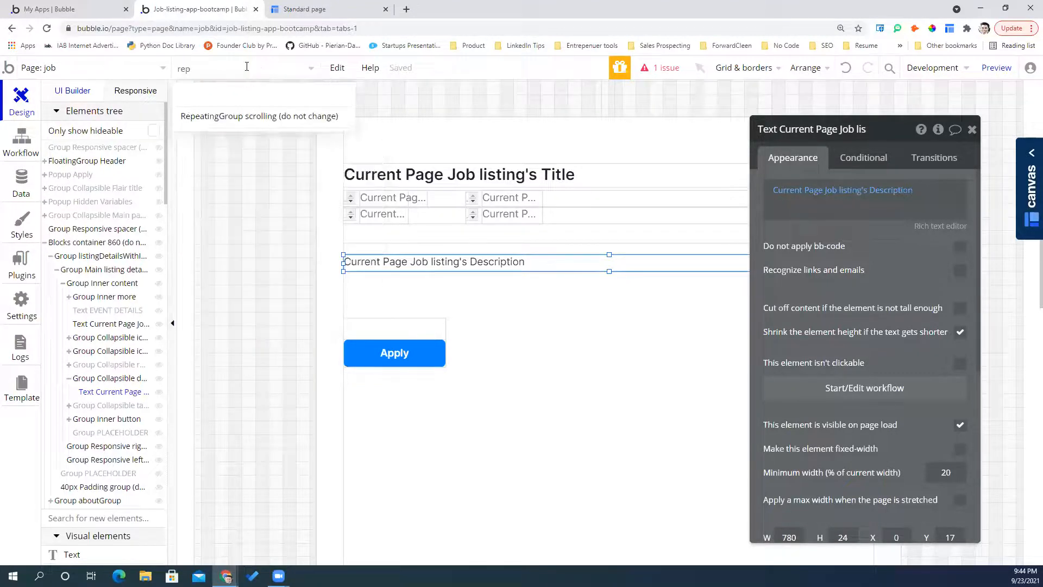
key("BackSpace")
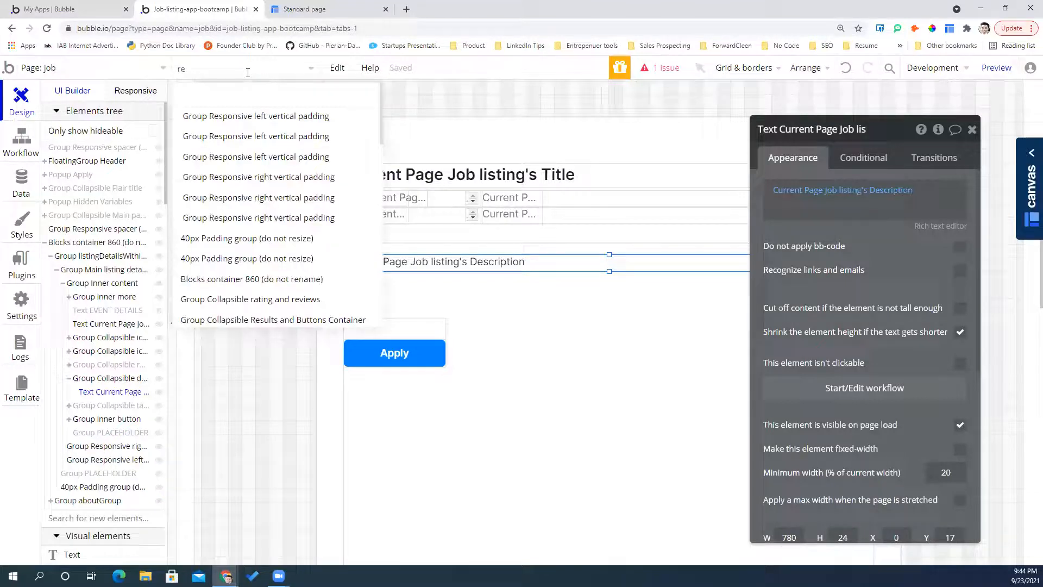
key("BackSpace")
key("BackSpace")
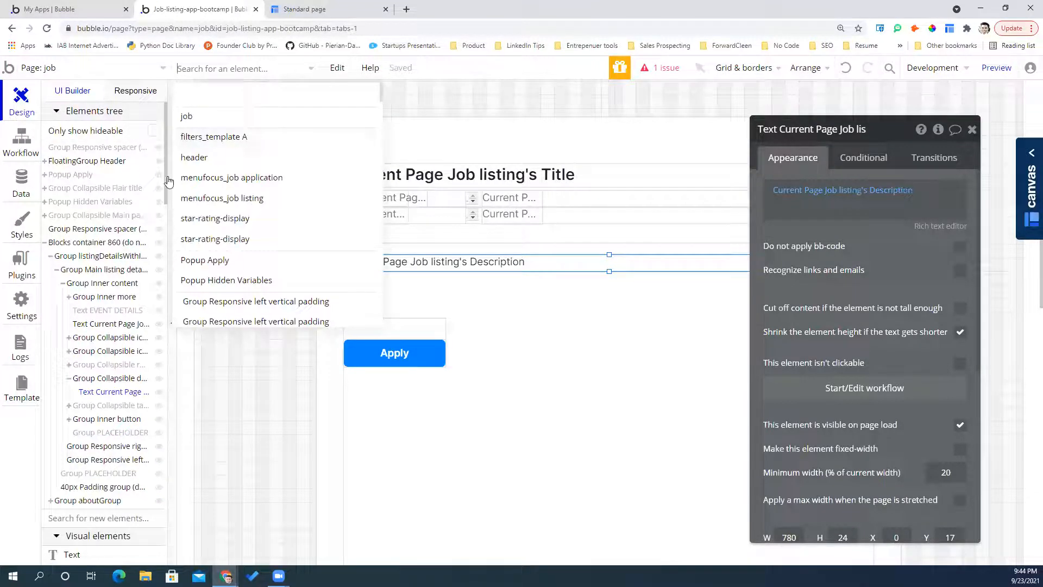
type("re")
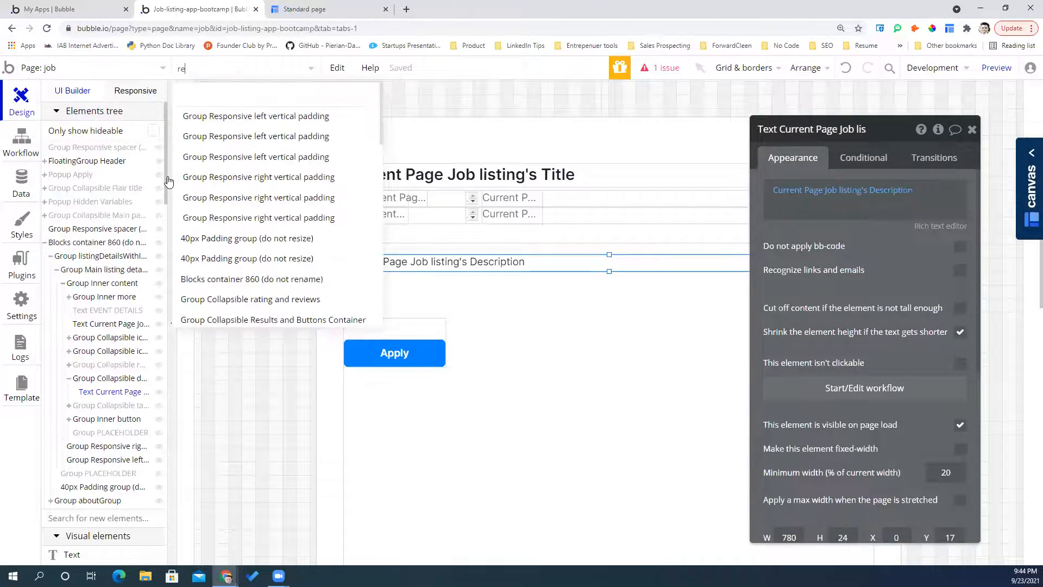
type("pe")
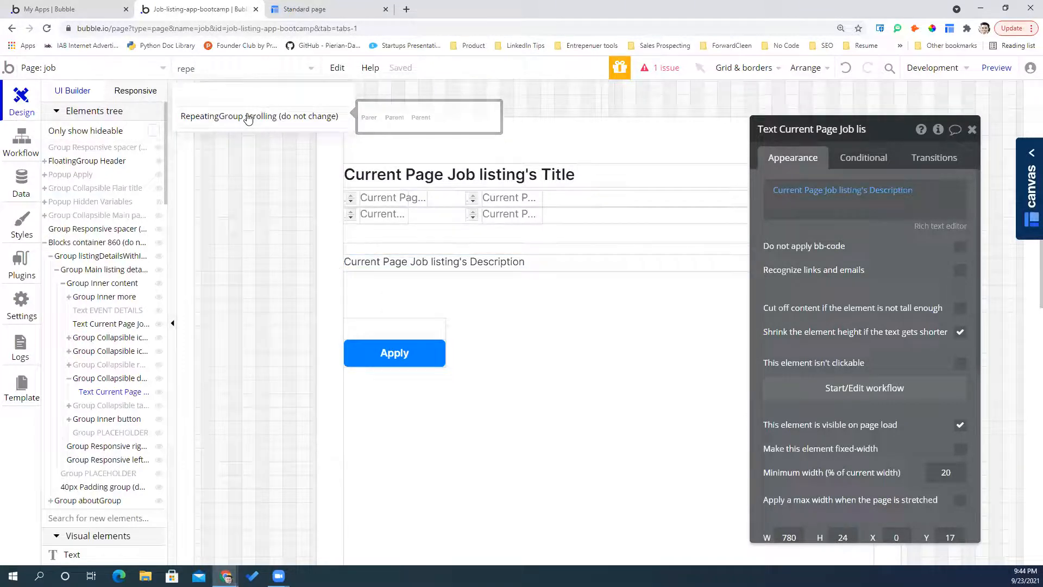
left_click(248, 119)
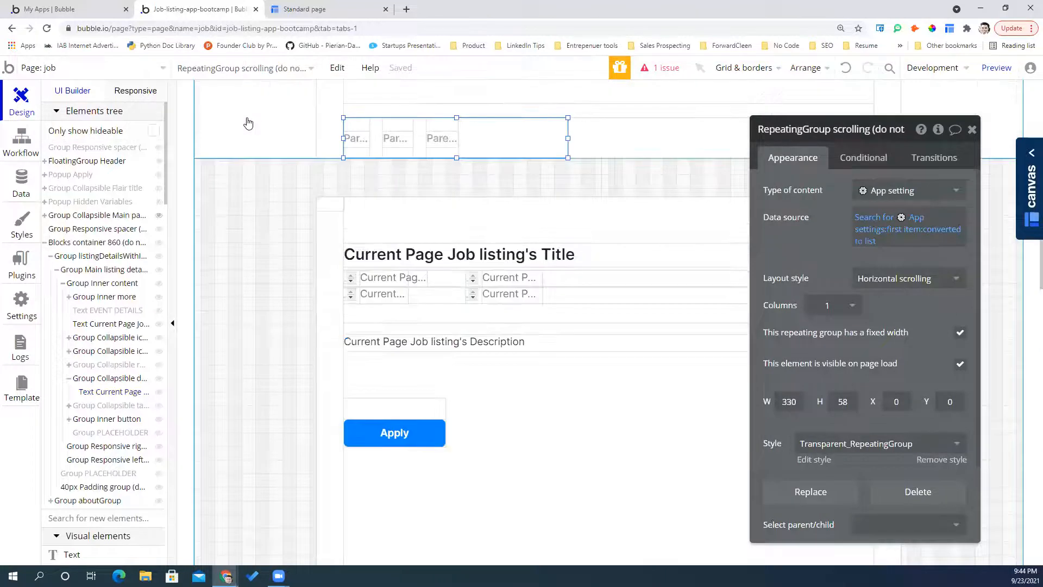
left_click(395, 321)
left_click(392, 348)
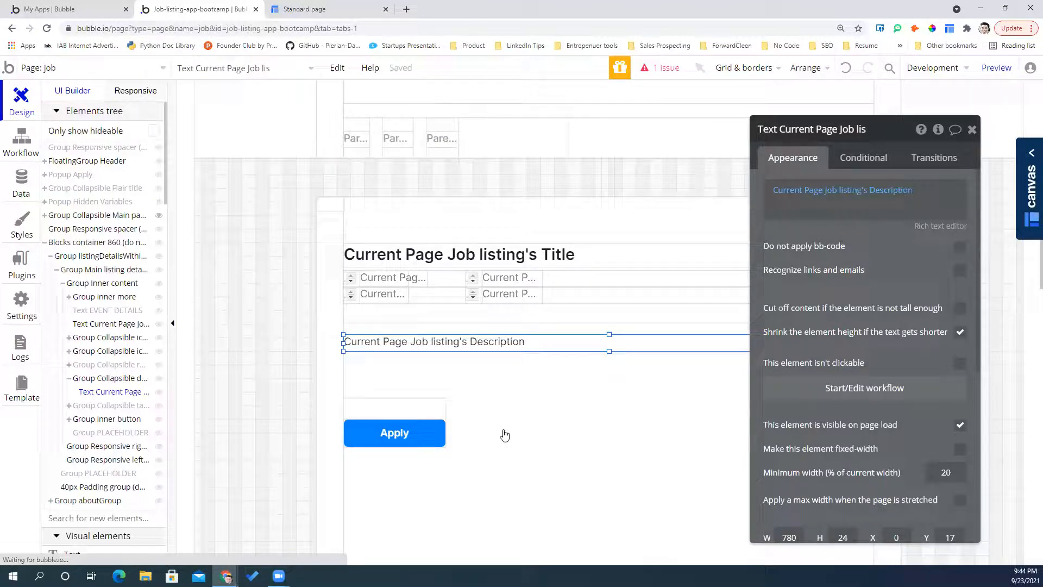
scroll(503, 435, "down", 2)
scroll(471, 342, "down", 2)
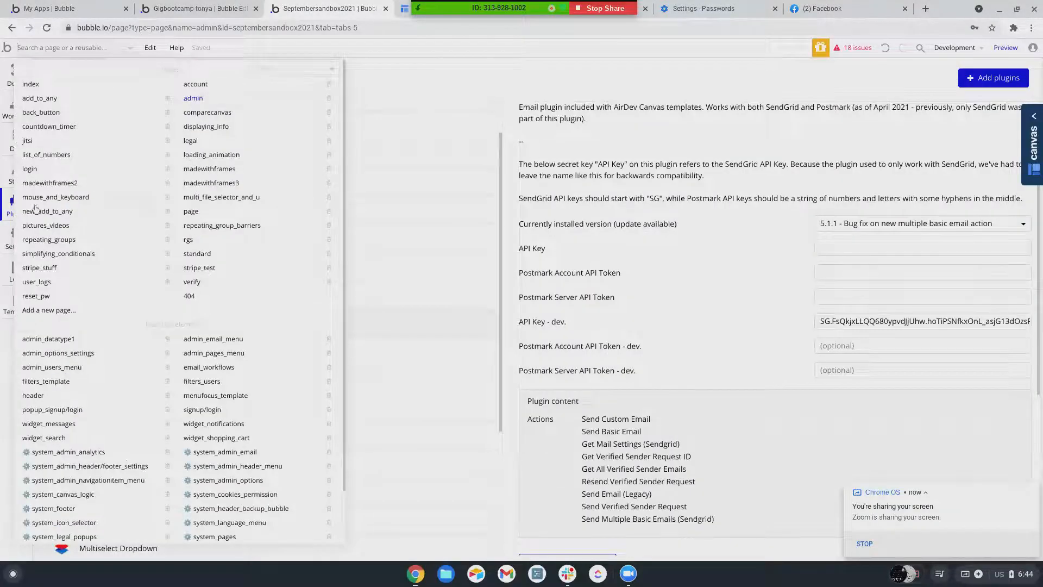
Switch the sandbox app editor to the repeating_groups page
left_click(32, 241)
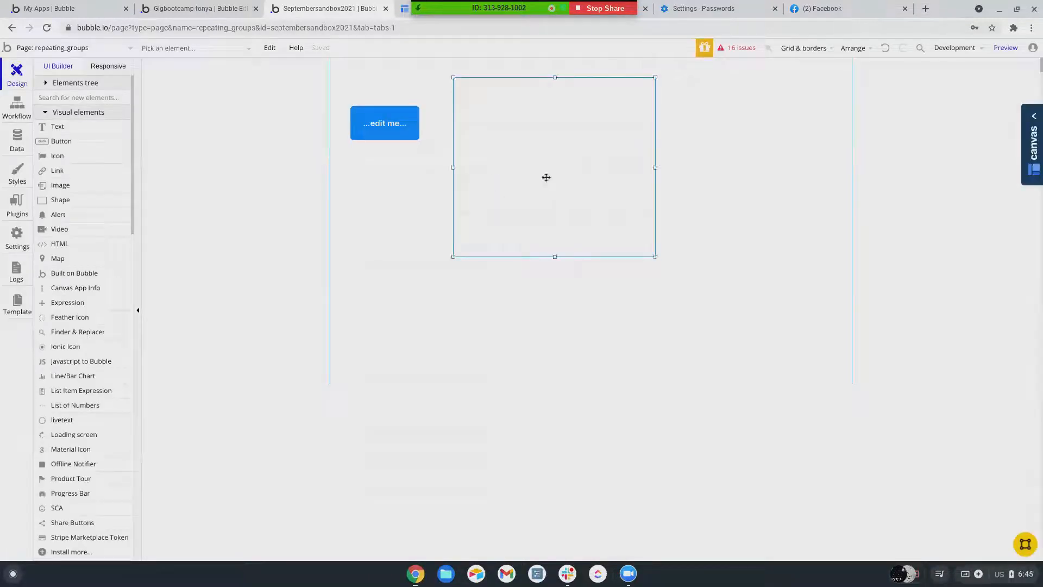
Add an empty constraint to the Tally repeating group's data source search and view its field options
double_click(546, 177)
left_click(904, 174)
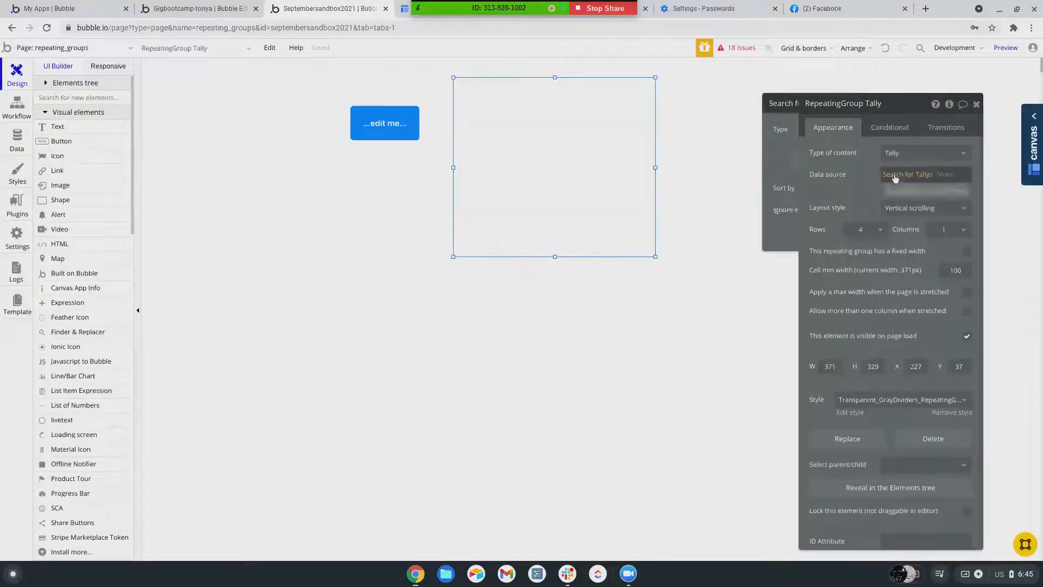
left_click(711, 164)
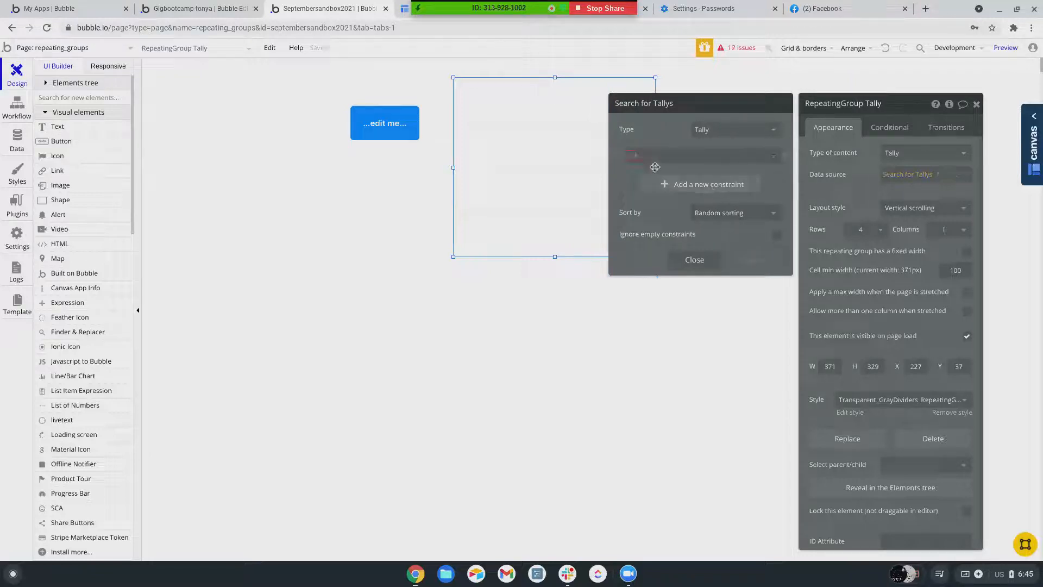
left_click(625, 155)
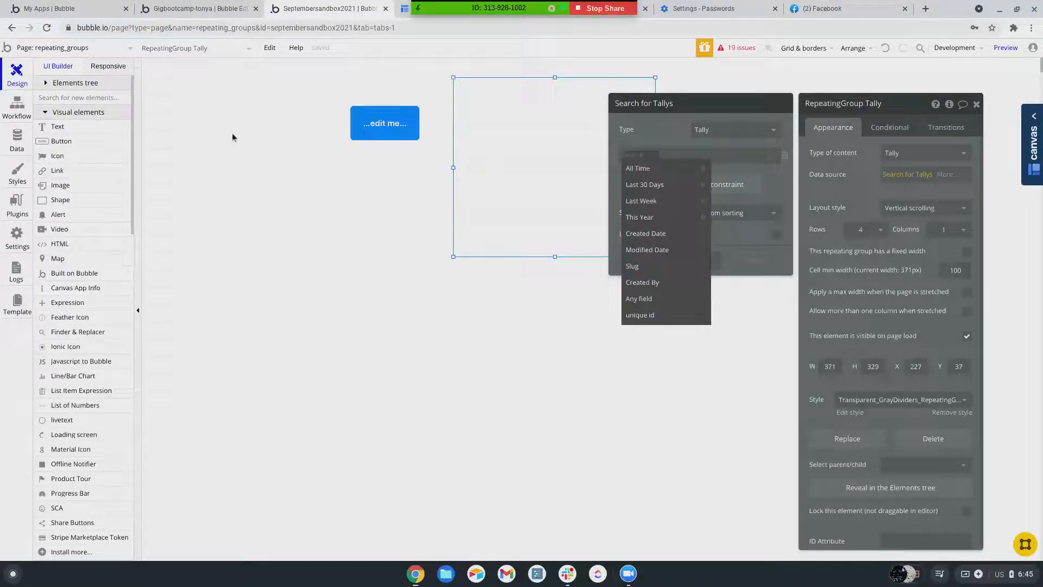
left_click(16, 140)
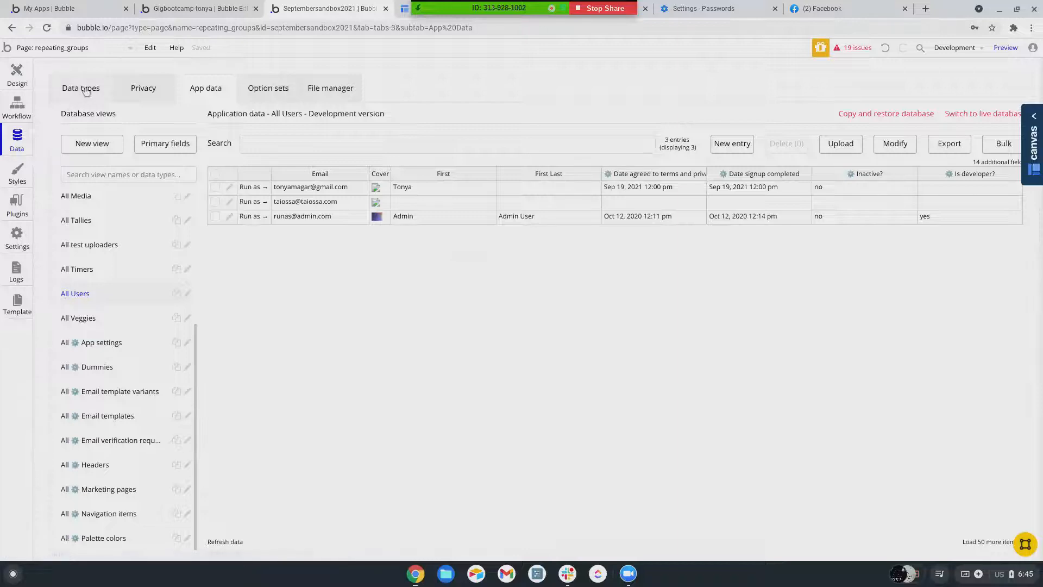
Create an Archived yes/no field on the Tally type and reopen the Tally group's data source search
left_click(83, 90)
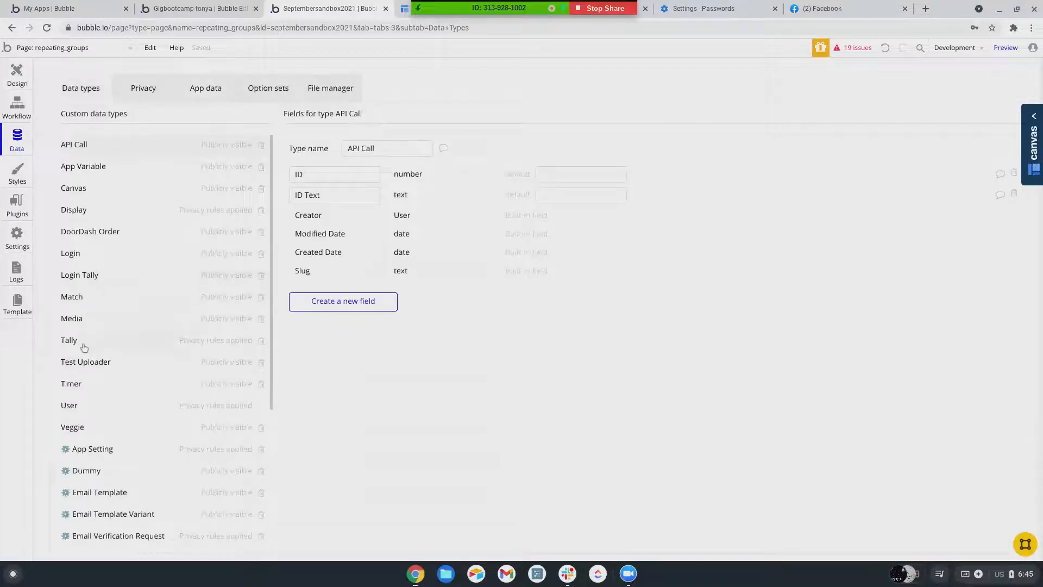
left_click(82, 345)
left_click(334, 337)
type("Archived")
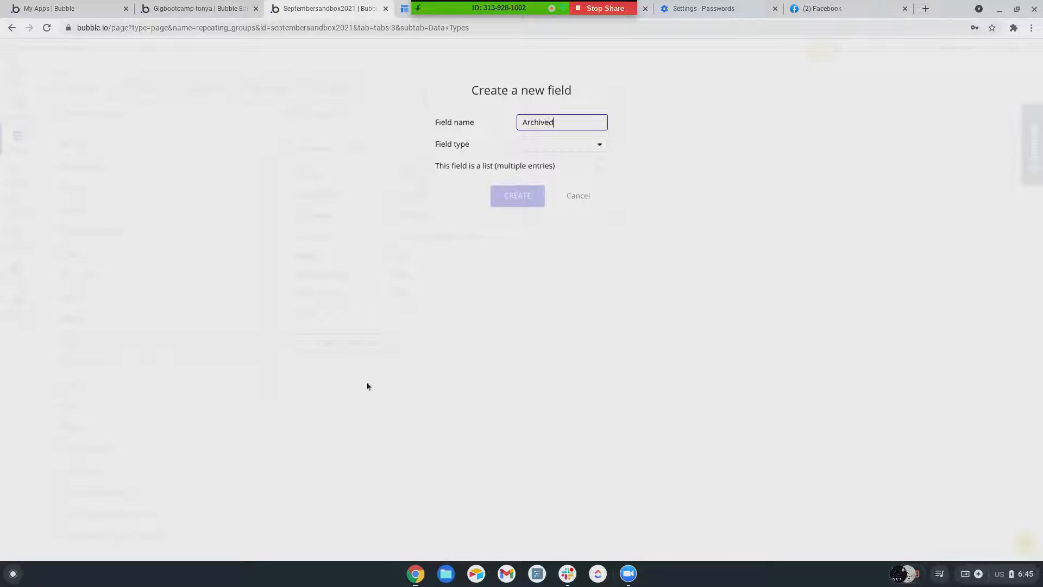
left_click(579, 149)
left_click(549, 265)
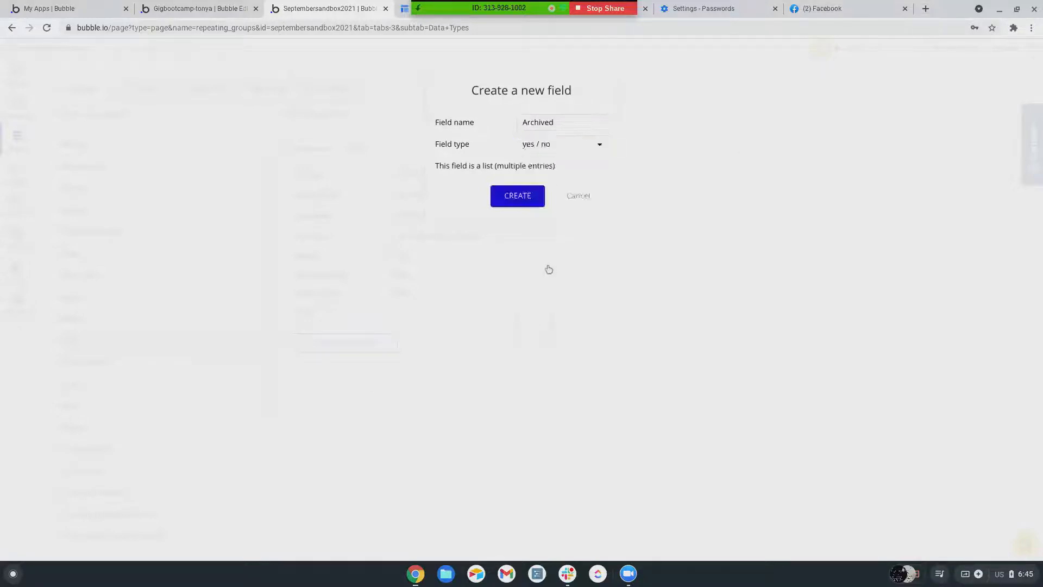
left_click(529, 208)
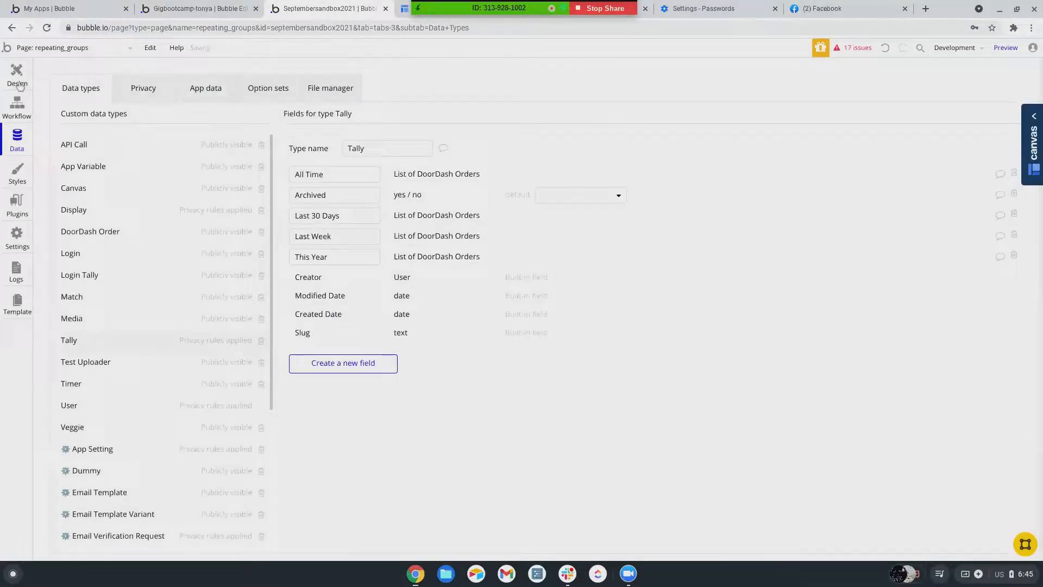
left_click(17, 79)
left_click(891, 174)
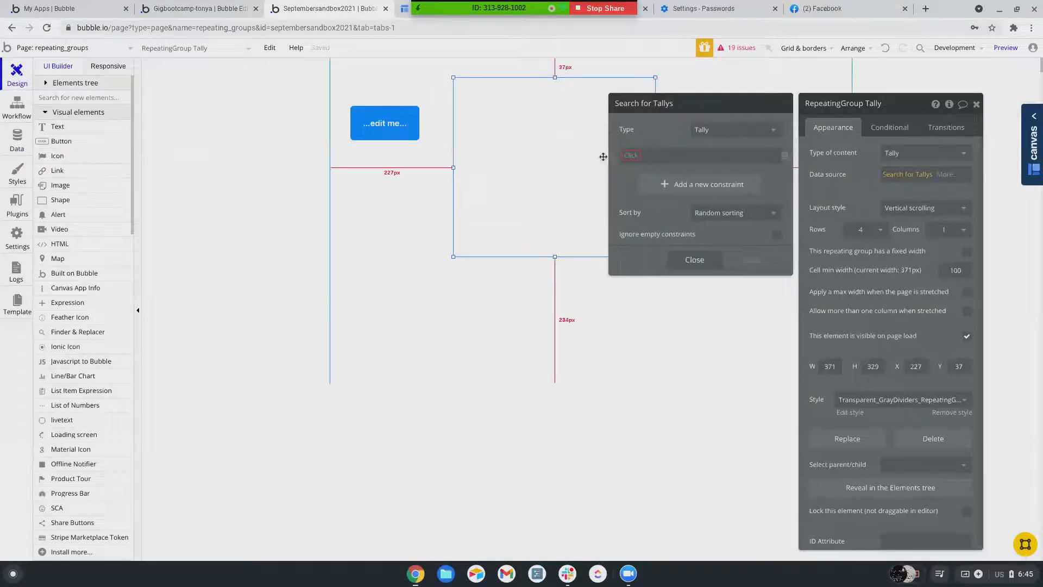
Constrain the Tally repeating group's search to Archived = no and close the search popup
left_click(630, 157)
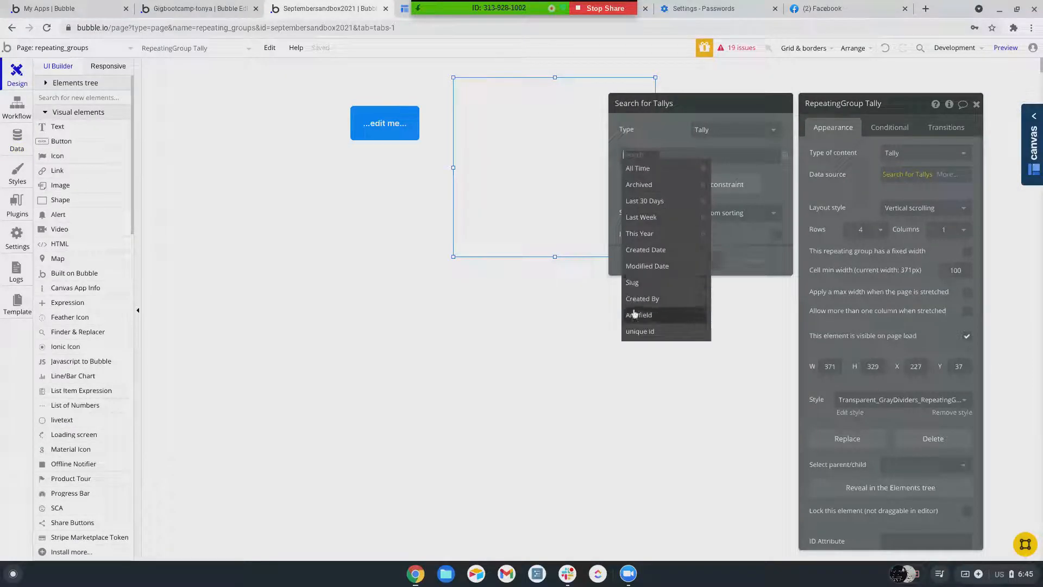
left_click(629, 185)
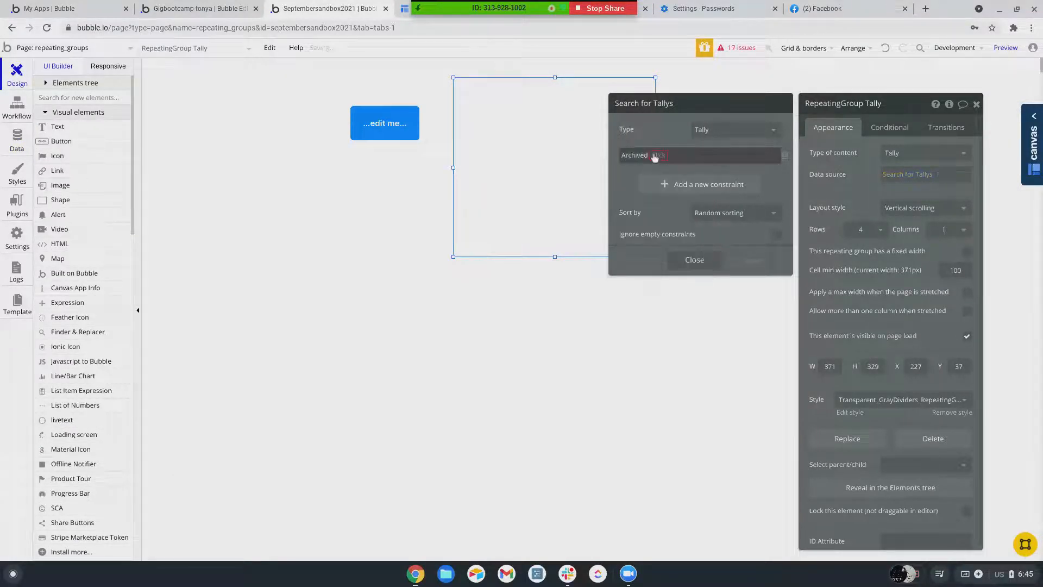
left_click(658, 156)
left_click(656, 173)
type("no")
left_click(635, 171)
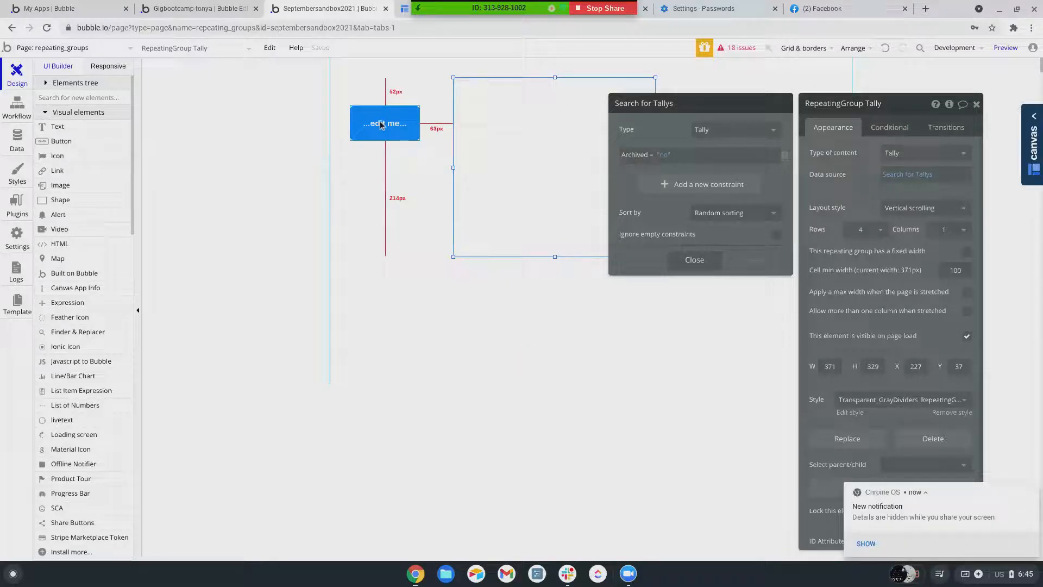
left_click(519, 97)
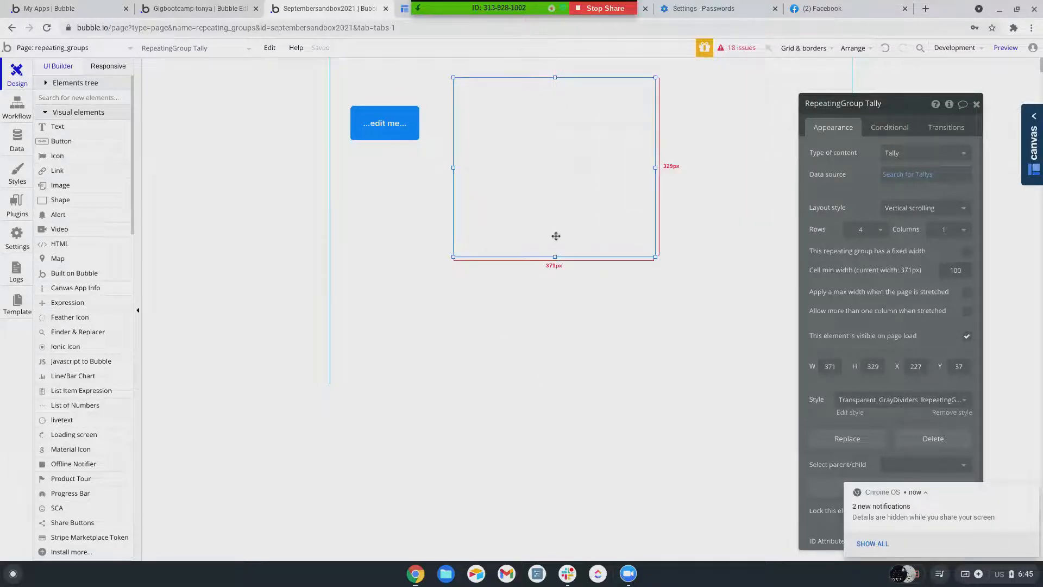
left_click(61, 140)
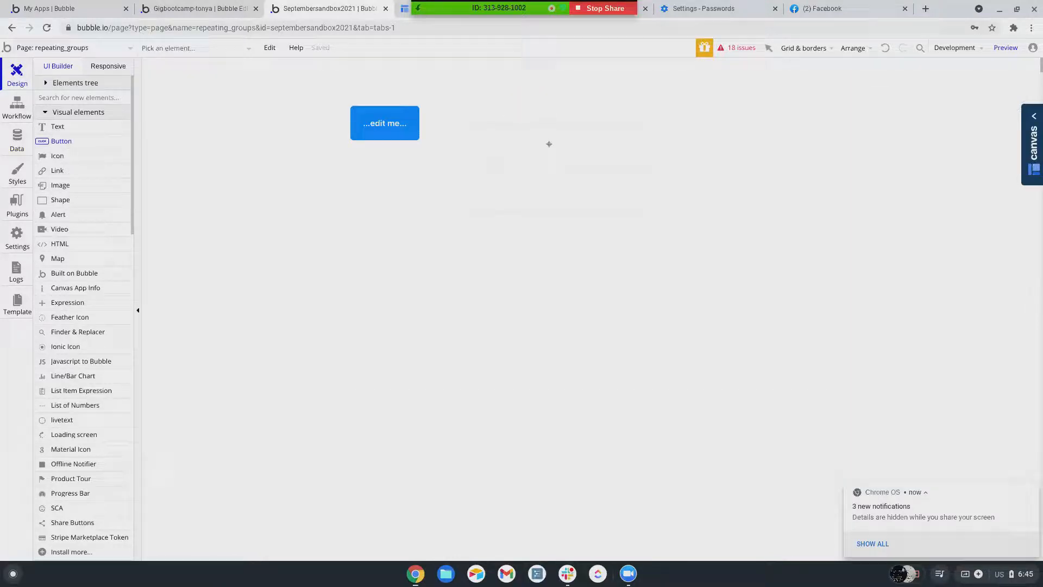
Drop a button into the Tally repeating group's first cell and label it 'Delete'
left_click(549, 144)
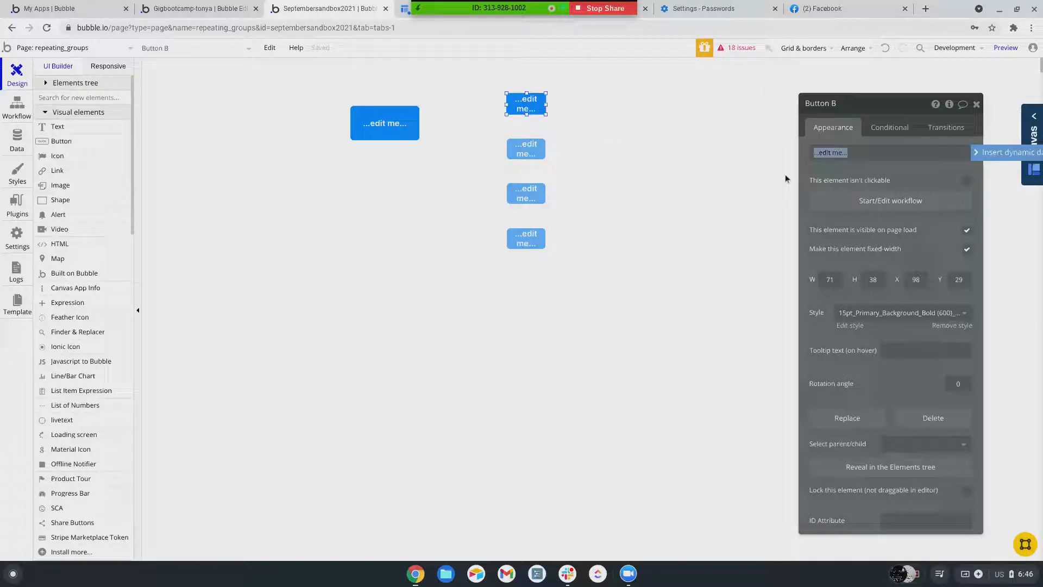
type("A")
key("BackSpace")
type("Delete")
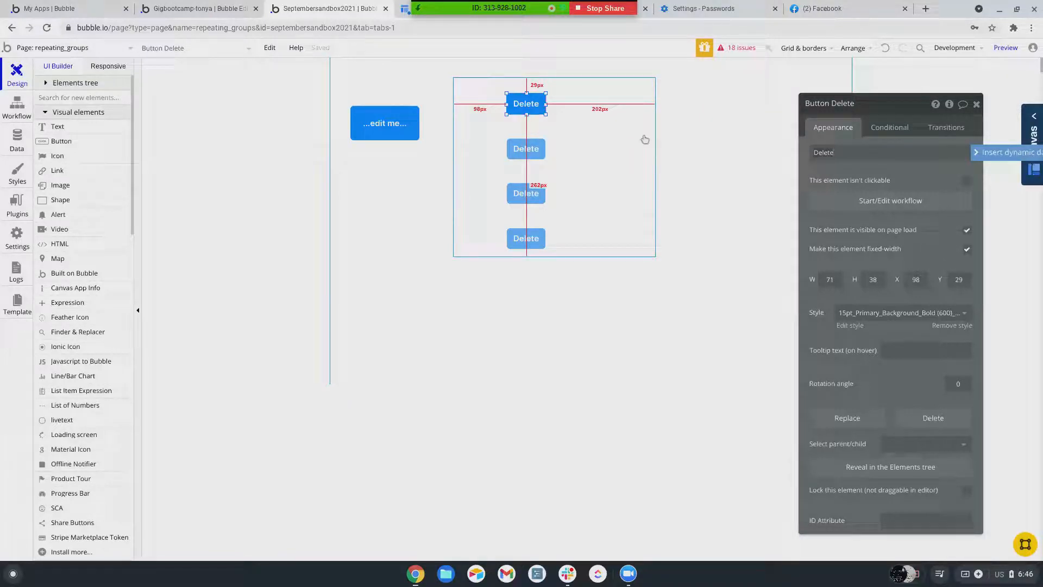
left_click(534, 108)
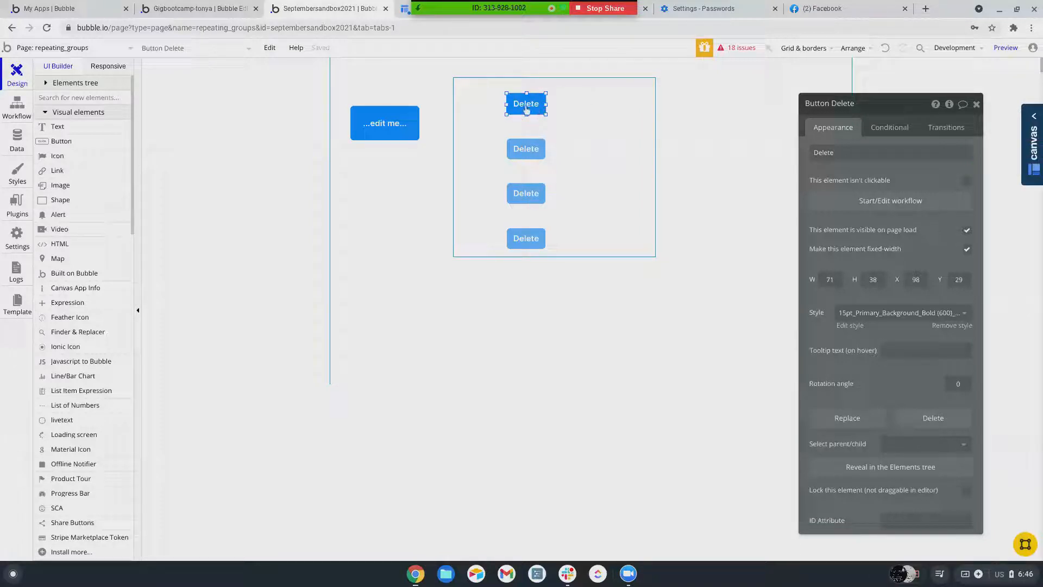
Start a workflow for the Delete button with a 'Make changes to thing' action
left_click(854, 203)
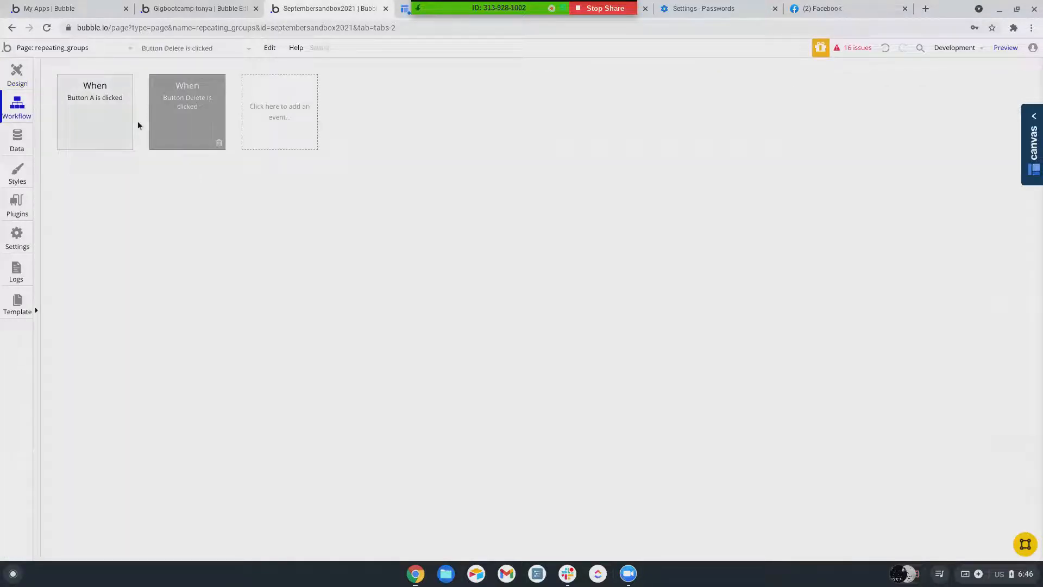
left_click(129, 193)
mouse_move(109, 266)
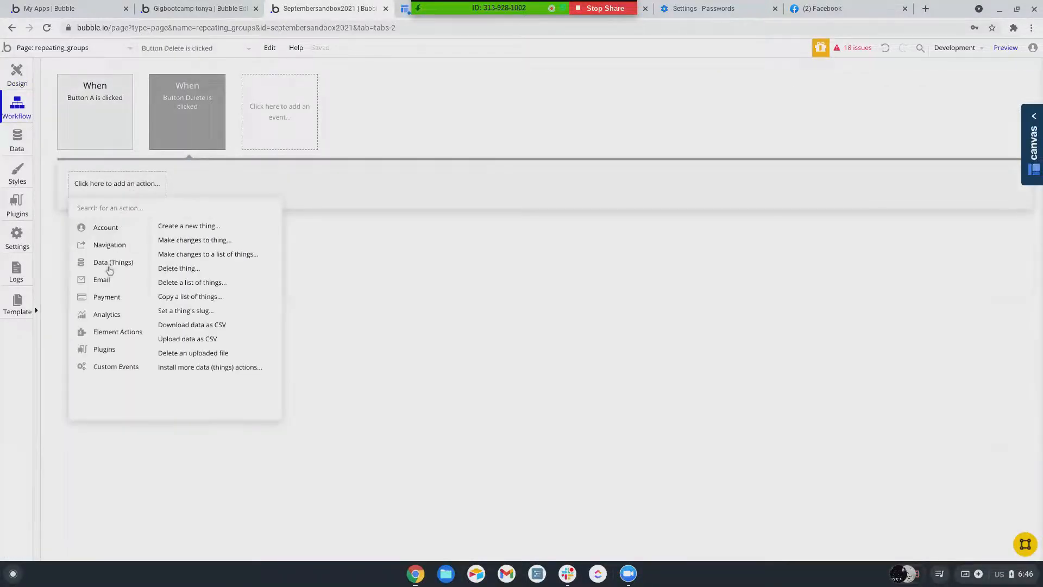
left_click(264, 236)
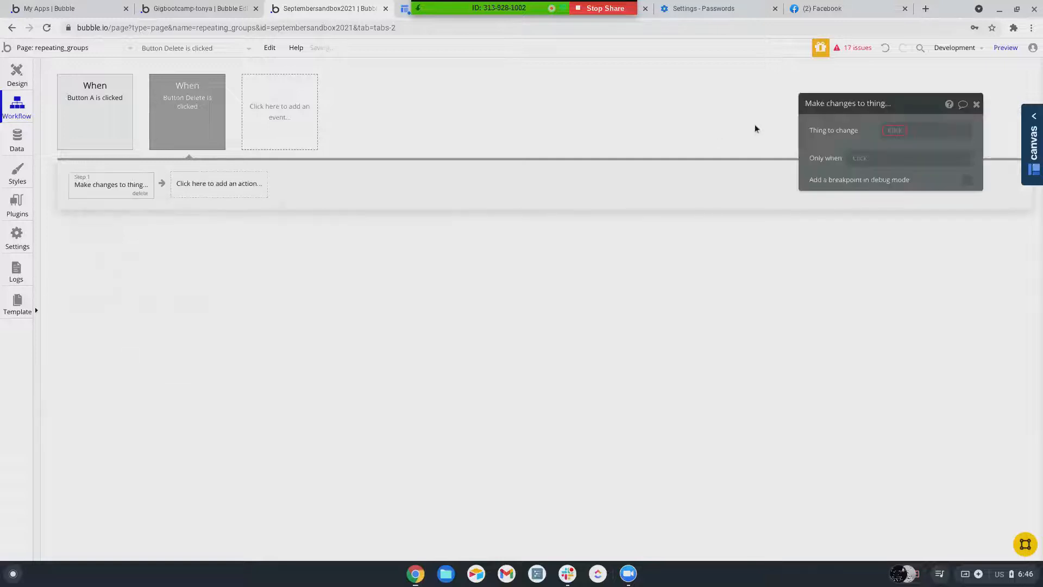
Target the current cell's Tally and set its Archived field to yes
left_click(901, 133)
left_click(902, 148)
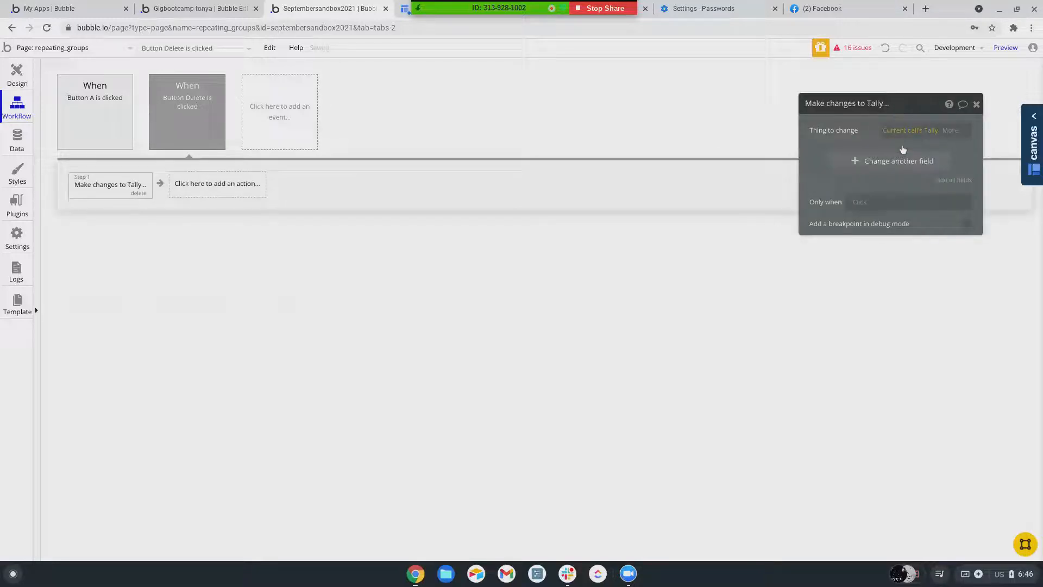
left_click(850, 163)
left_click(827, 184)
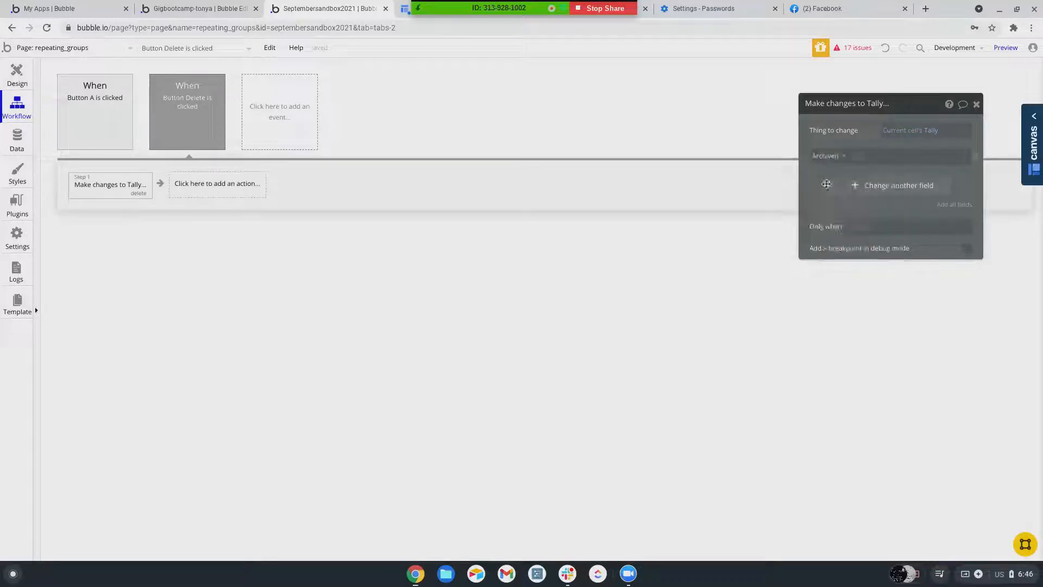
left_click(861, 157)
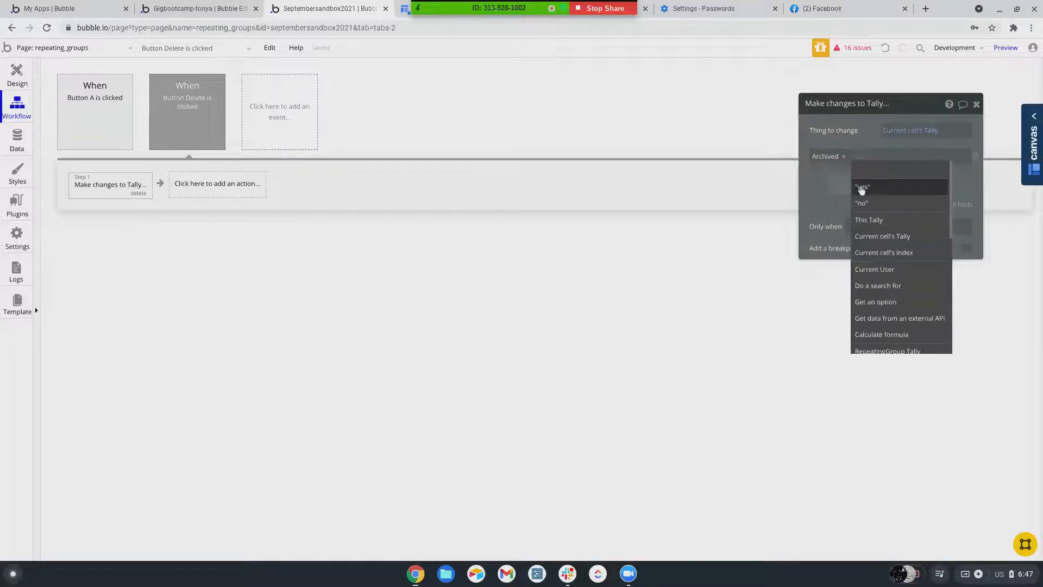
left_click(861, 187)
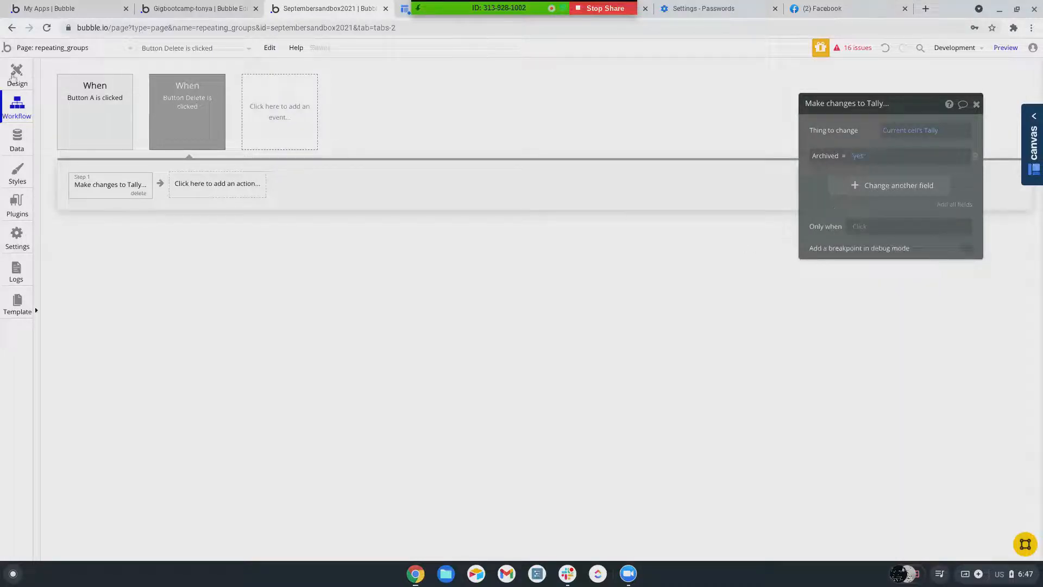
left_click(11, 75)
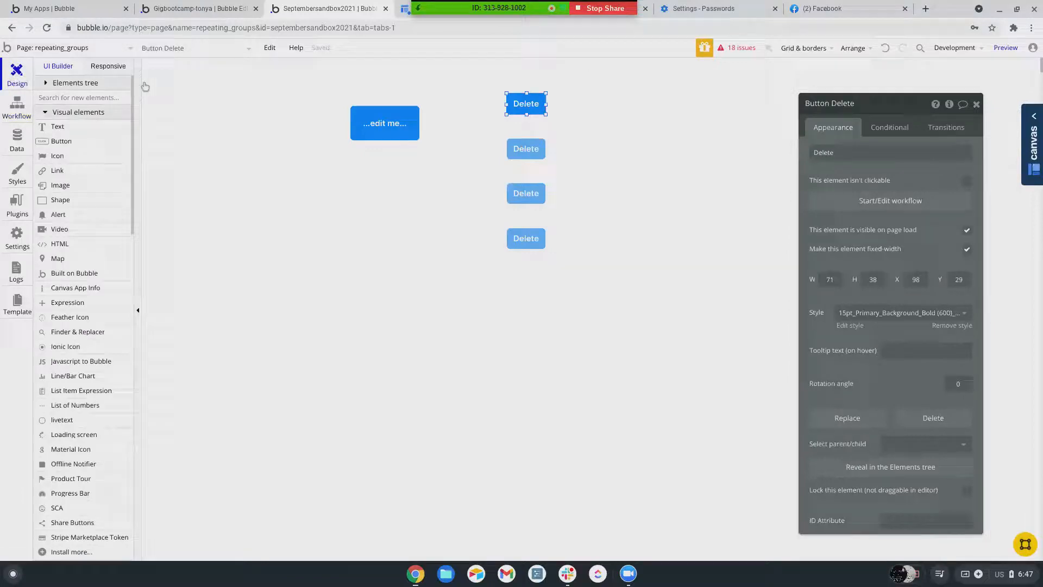
Launch the page in debug preview mode
left_click(1005, 48)
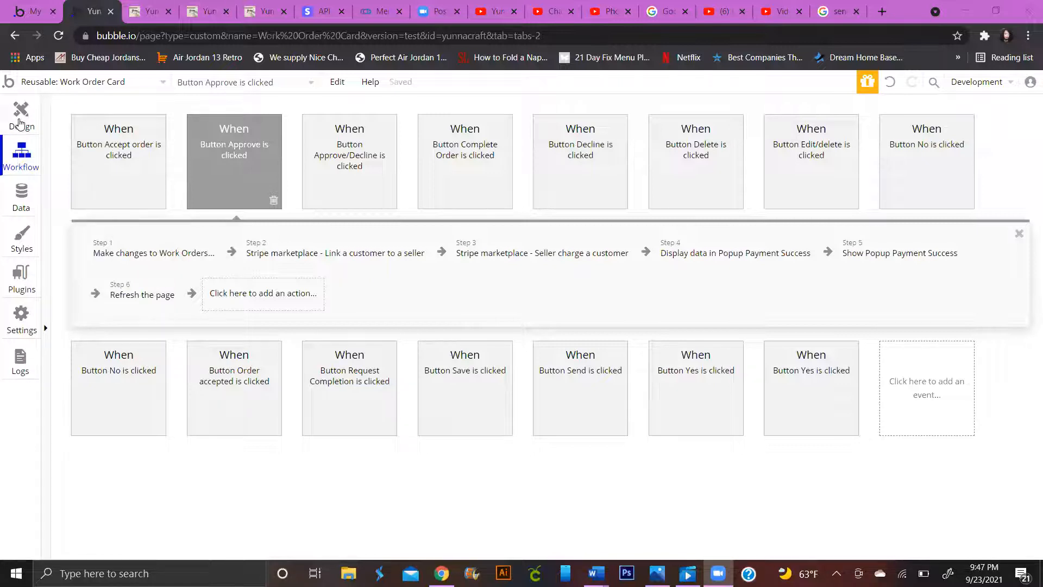
Open the Work Order Card's Approve/Decline Order Completion popup and select its green Approve button
left_click(35, 163)
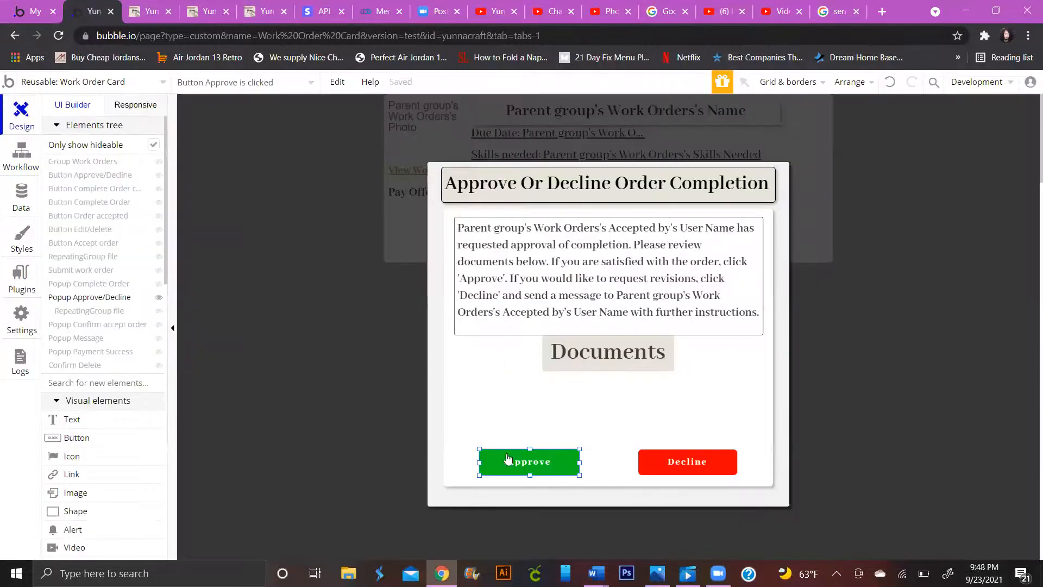
left_click(507, 460)
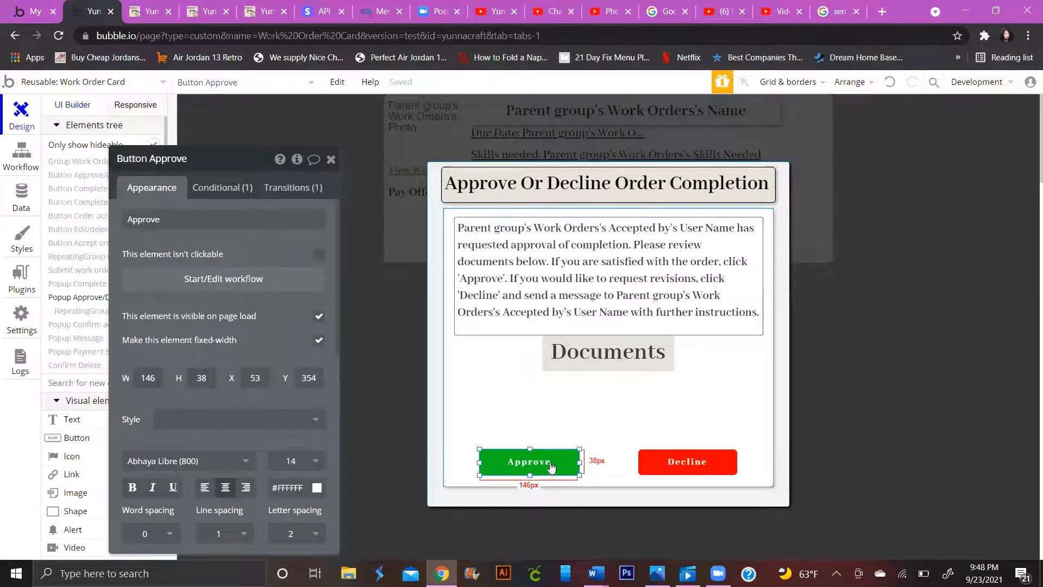
left_click(477, 553)
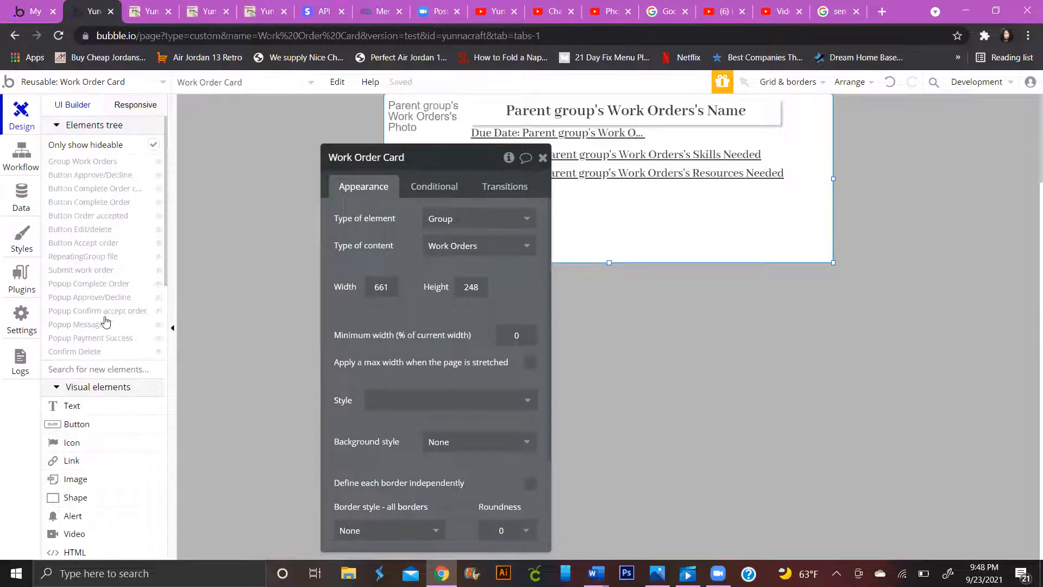
left_click(125, 299)
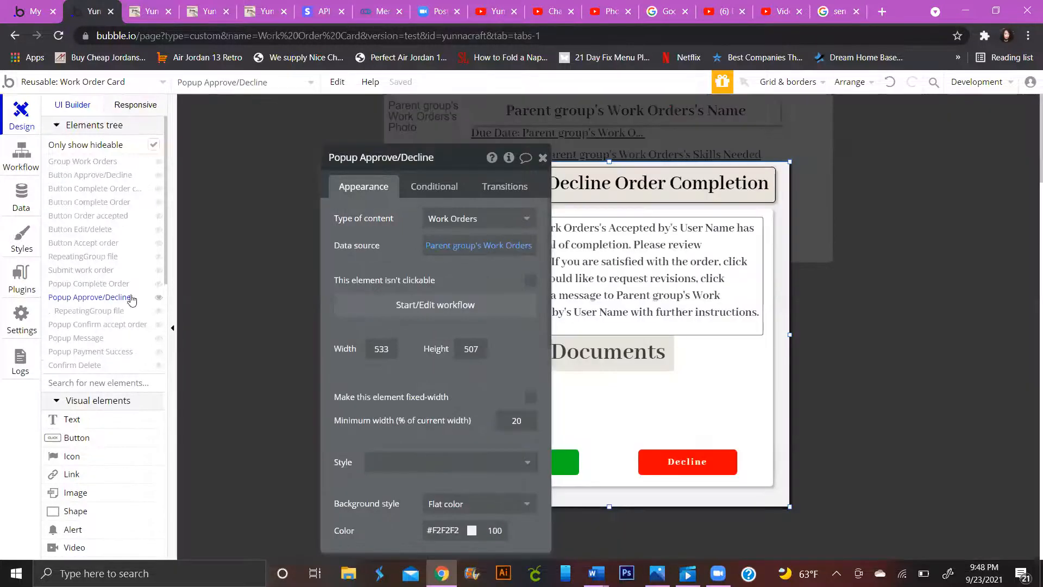
left_click(528, 471)
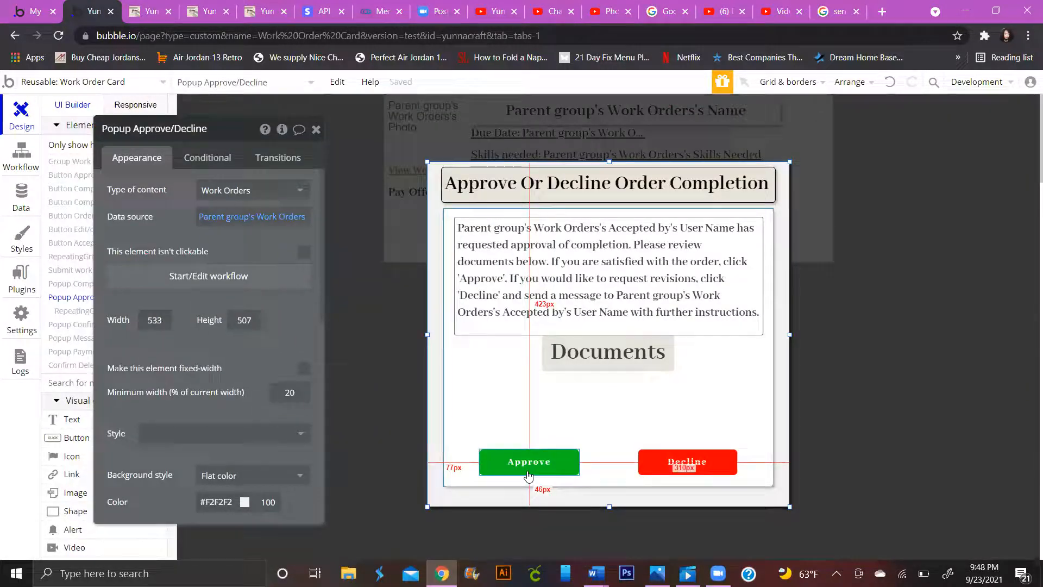
left_click(528, 462)
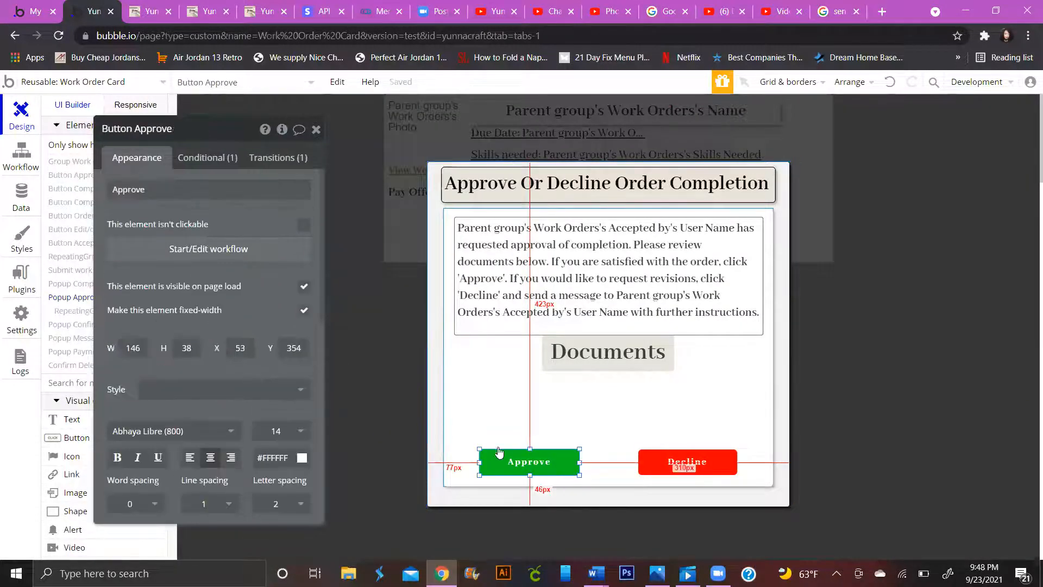
Review the Approve button's workflow steps, including the Stripe link-customer and seller-charge steps
left_click(264, 249)
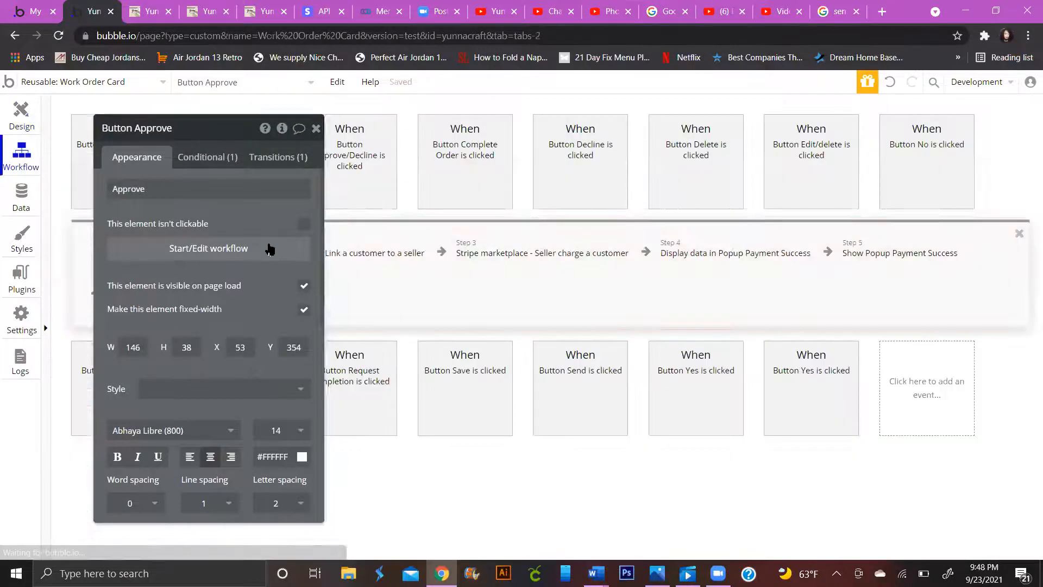
left_click(124, 253)
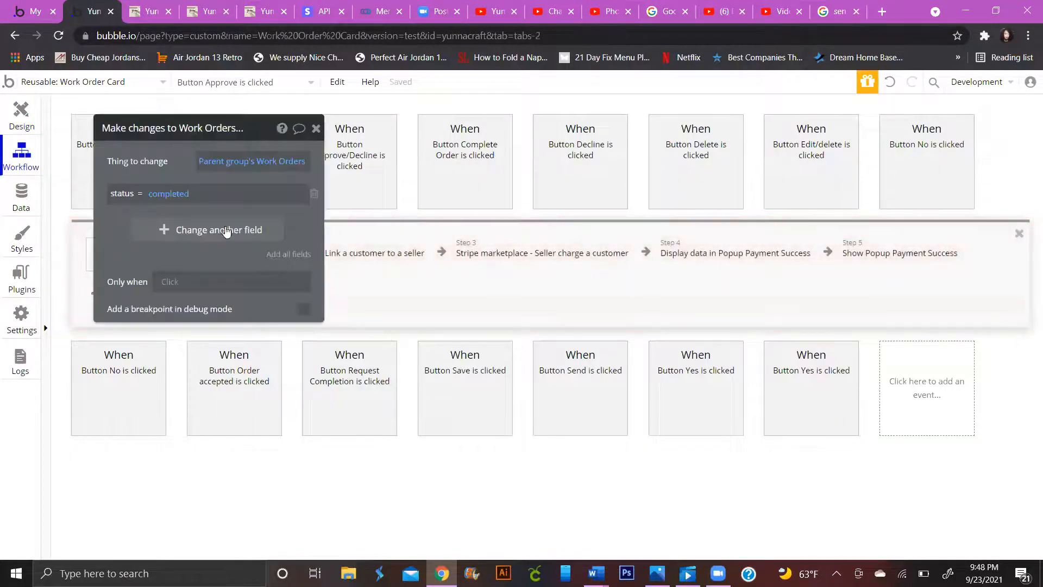
left_click(315, 129)
left_click(323, 254)
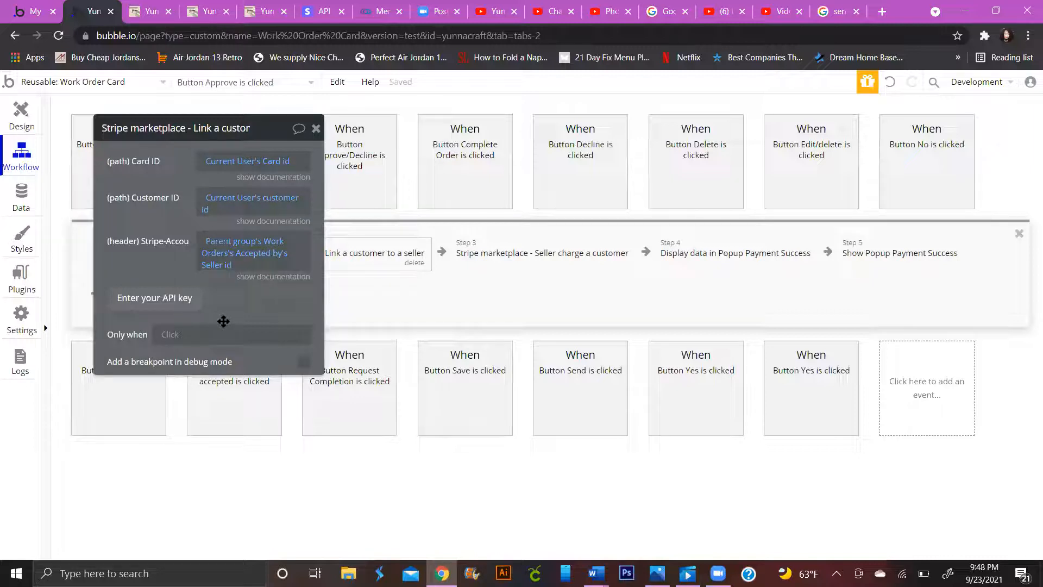
left_click(316, 128)
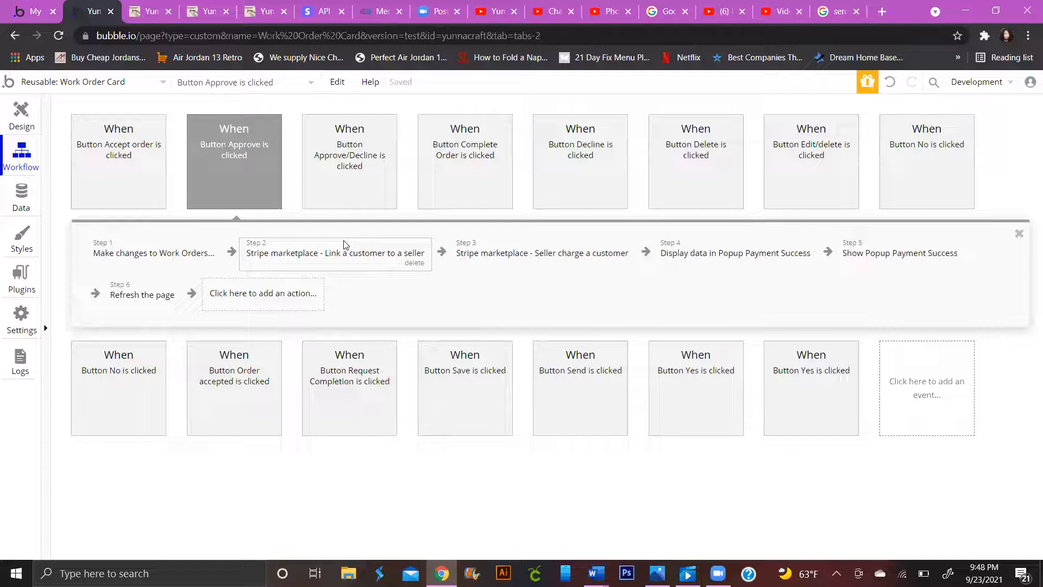
left_click(501, 252)
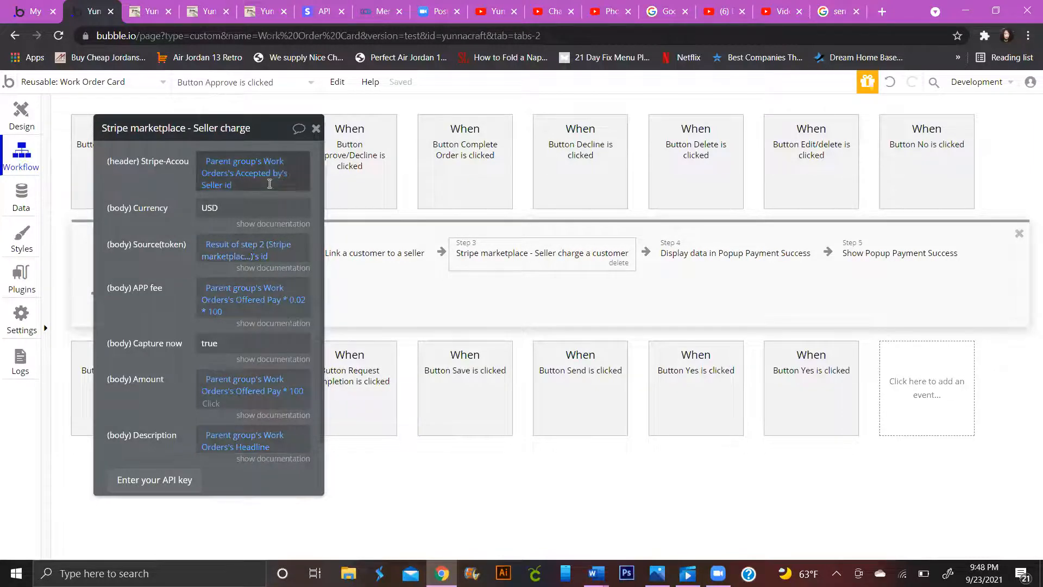
left_click(315, 130)
mouse_move(717, 261)
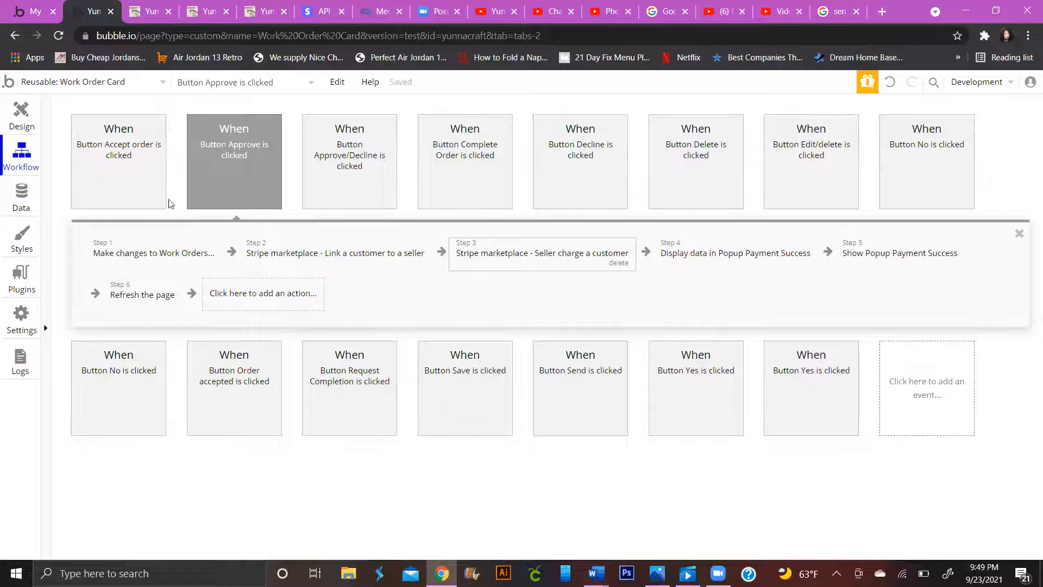
Return to the popup design view and reload the app preview tab
left_click(40, 15)
left_click(91, 21)
left_click(28, 114)
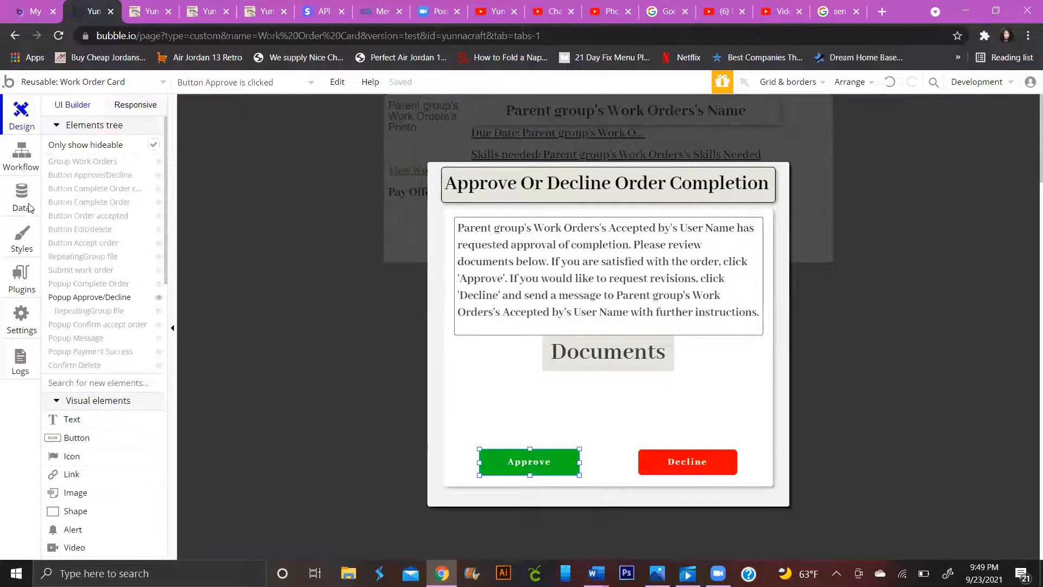
left_click(197, 9)
key("F5")
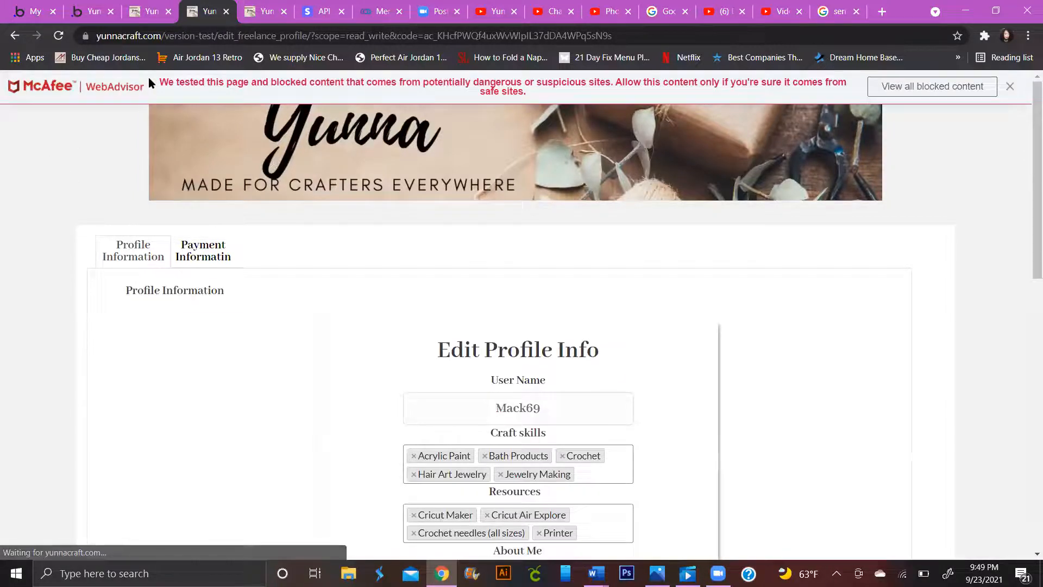
Dismiss the blocked-content bar and view My Freelancer Profile in the preview
left_click(1009, 87)
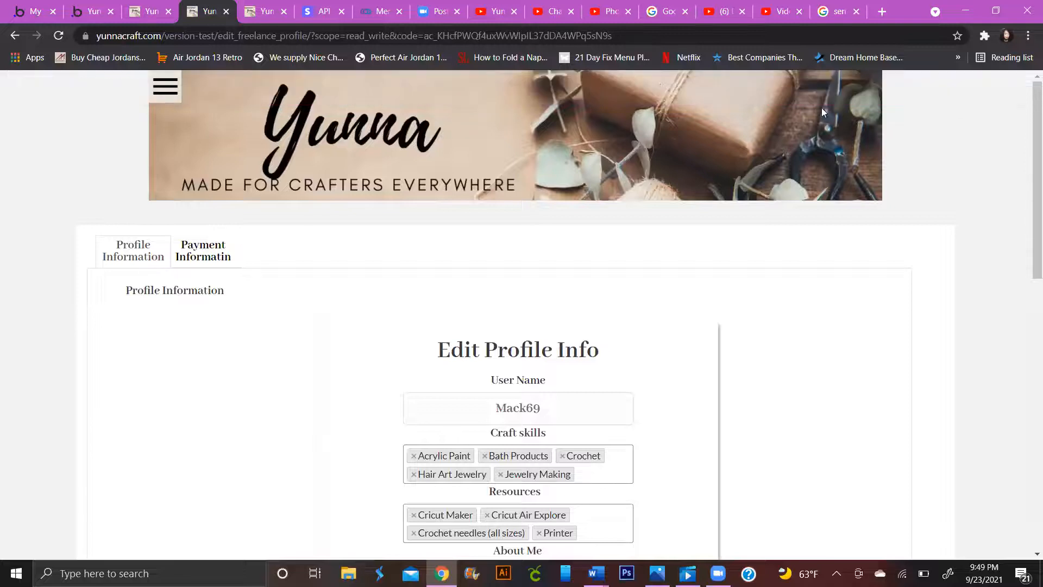
left_click(165, 86)
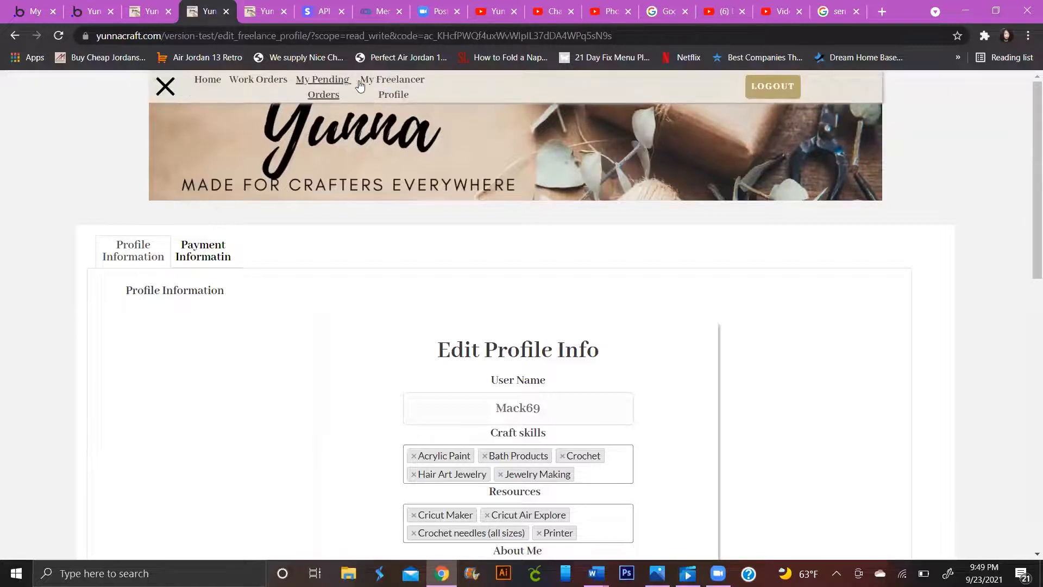
left_click(382, 82)
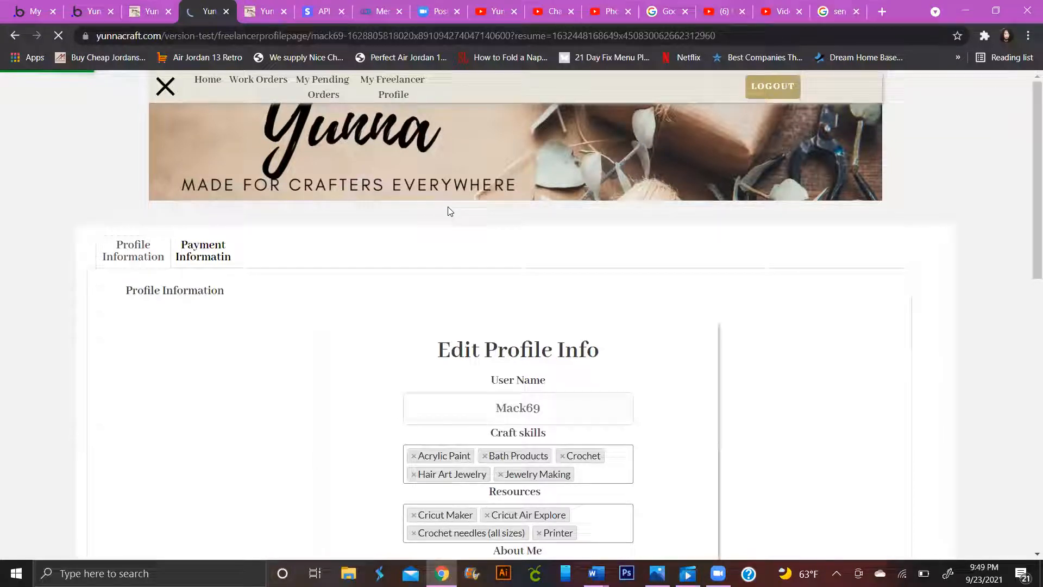
scroll(469, 278, "down", 10)
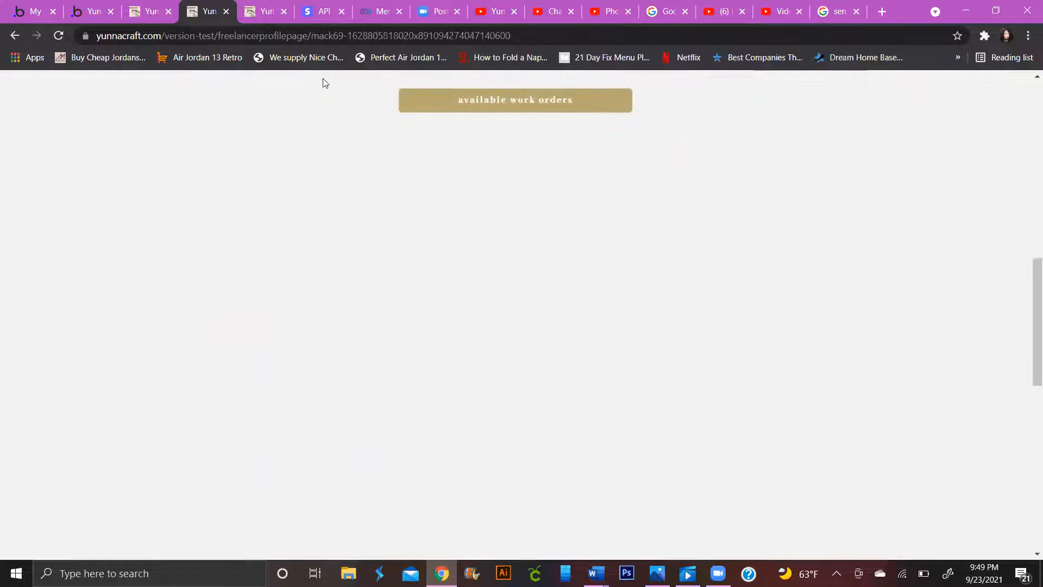
scroll(387, 170, "up", 8)
scroll(389, 166, "up", 4)
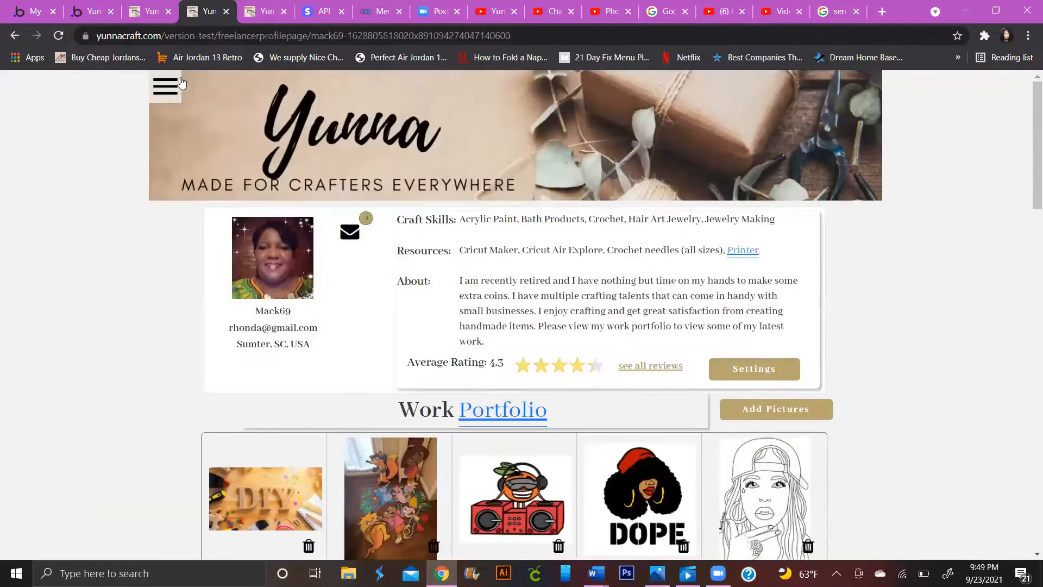
Check the work order preview tab, then return to the Bubble editor
left_click(257, 14)
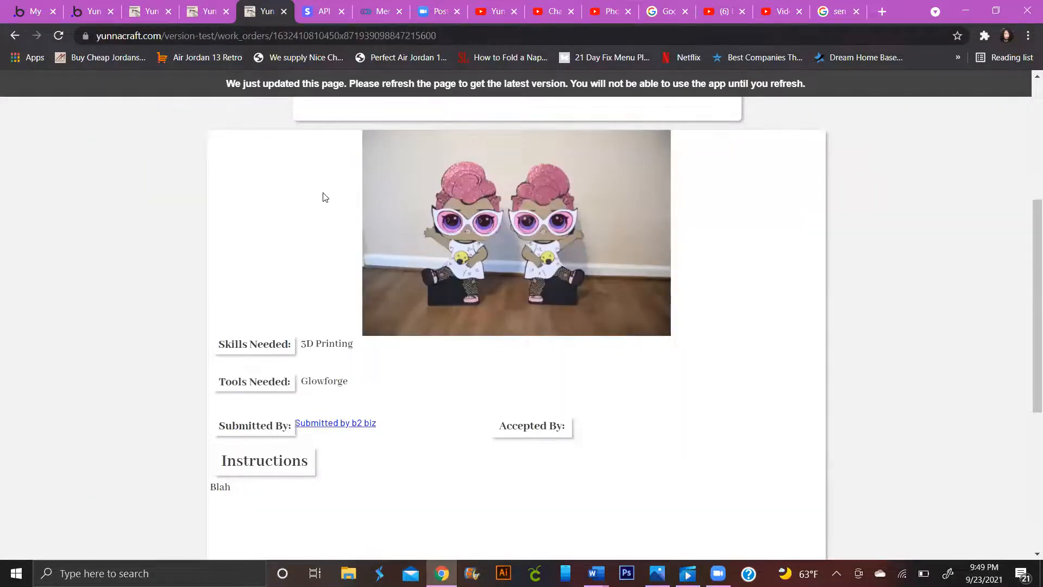
scroll(235, 188, "up", 5)
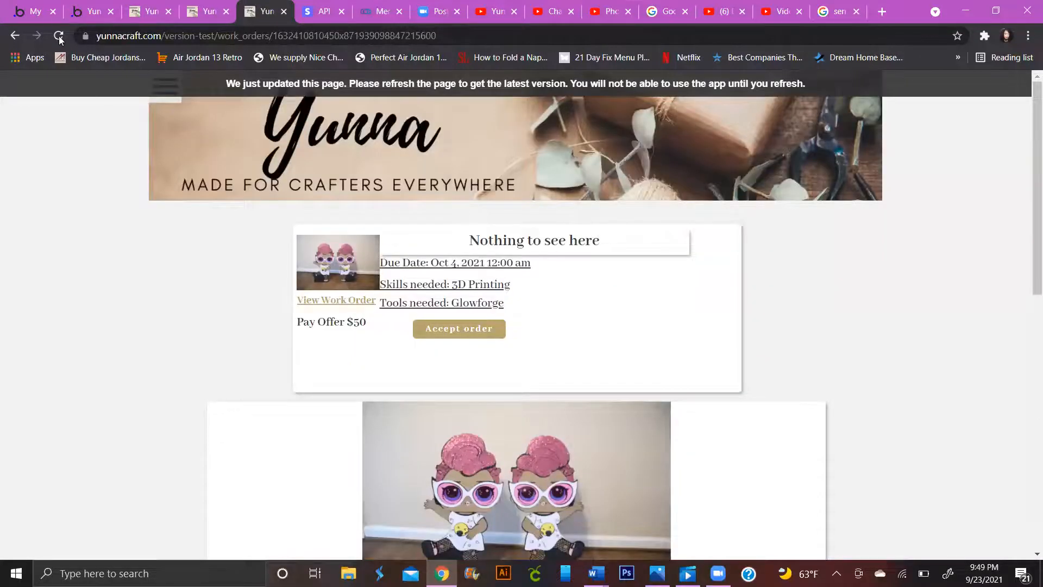
key("ctrl+2")
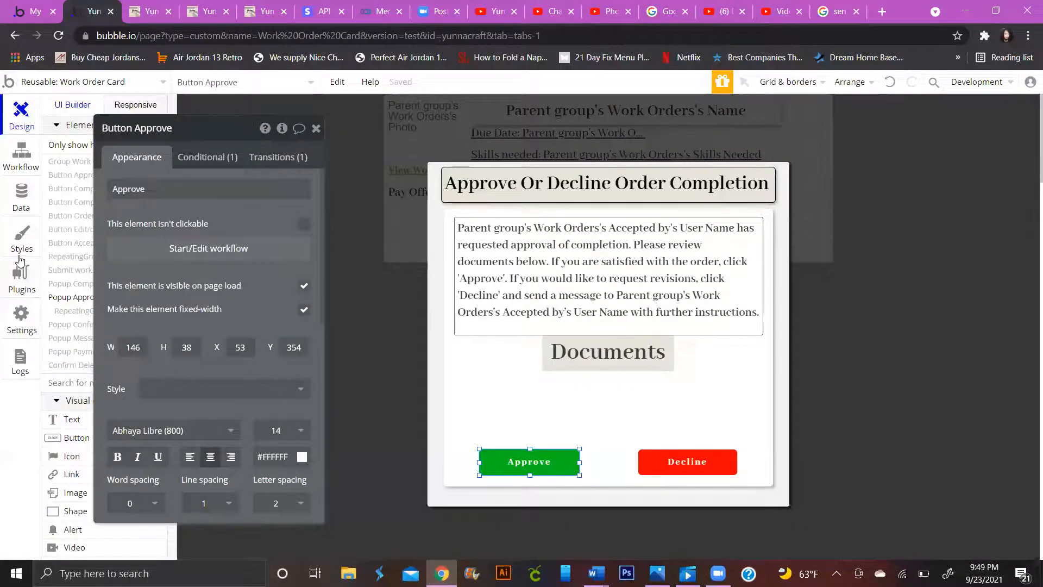
left_click(26, 207)
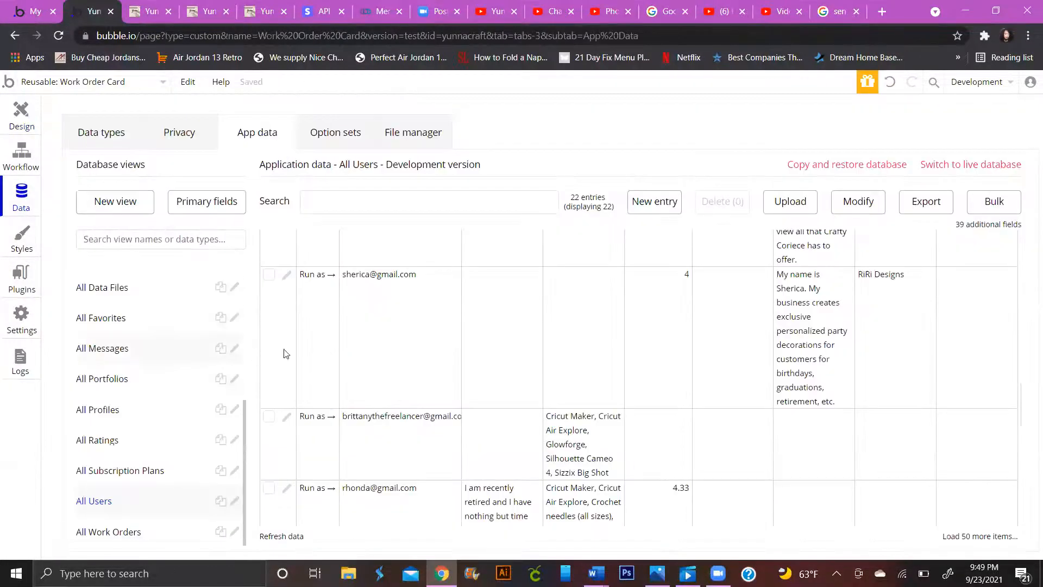
scroll(363, 458, "down", 3)
scroll(353, 451, "up", 1)
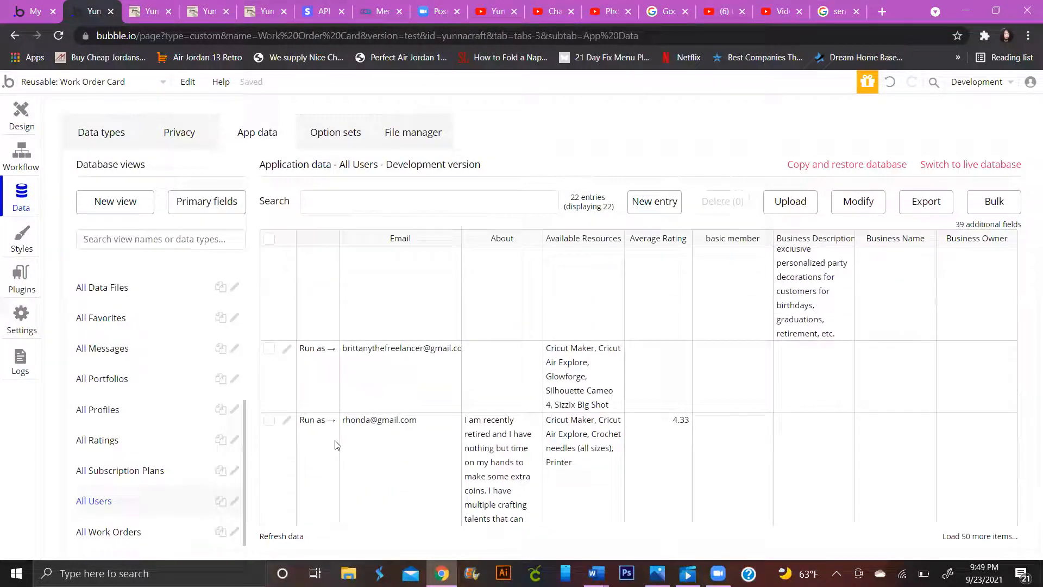
scroll(304, 384, "up", 1)
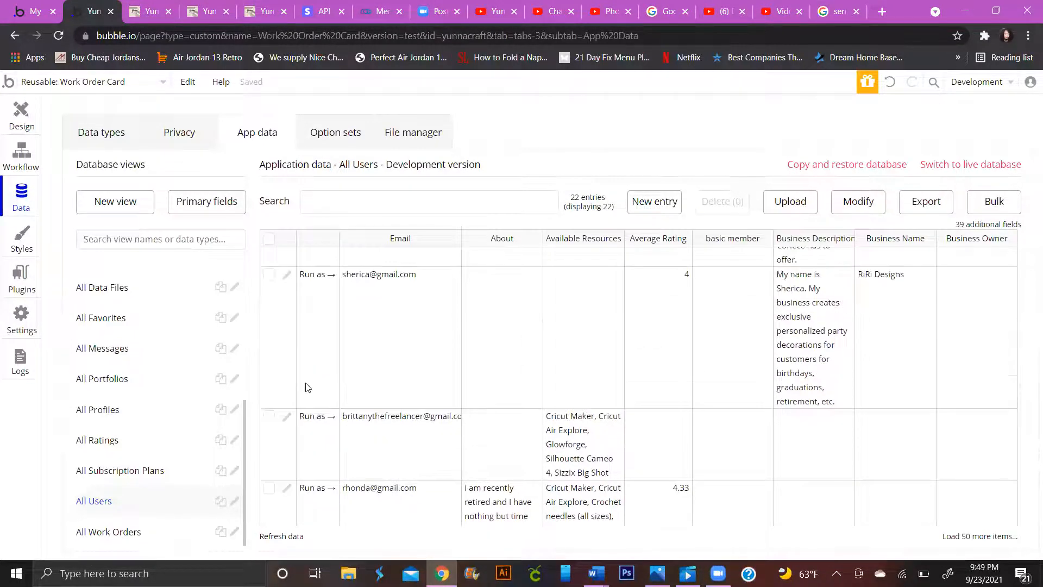
left_click(287, 416)
scroll(744, 351, "down", 1)
scroll(745, 351, "down", 5)
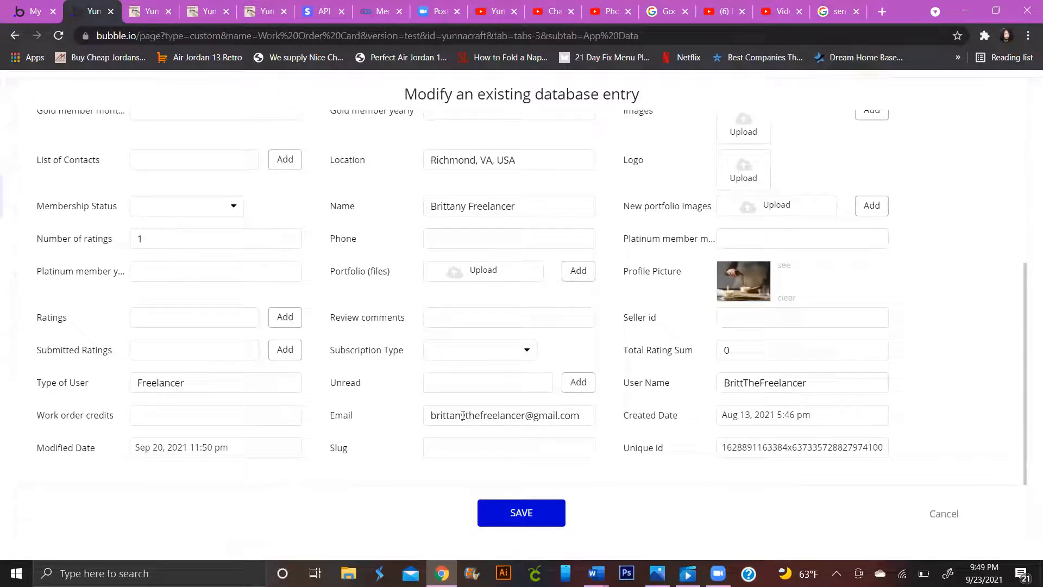
scroll(750, 376, "up", 4)
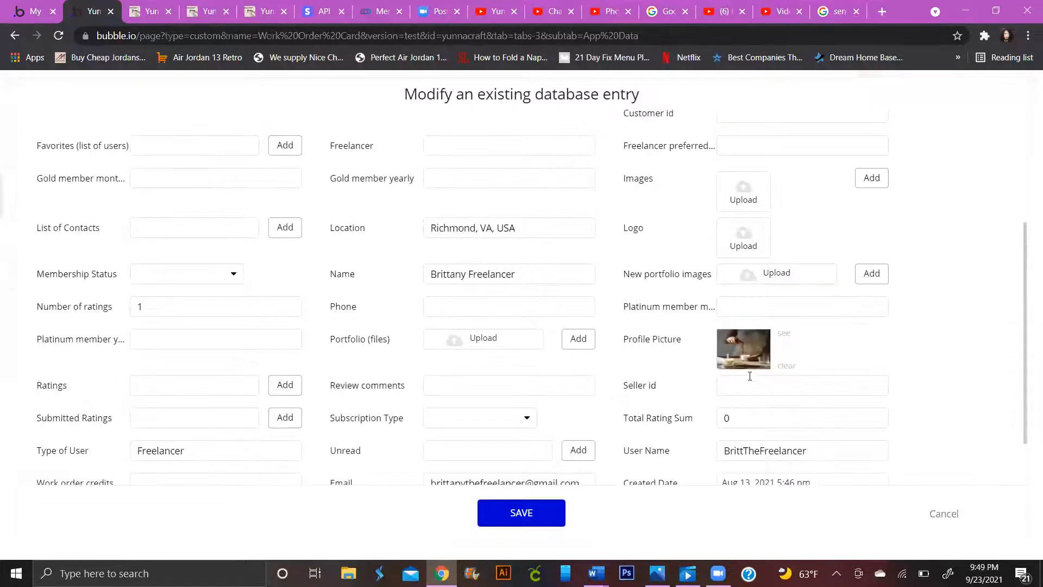
scroll(733, 282, "up", 1)
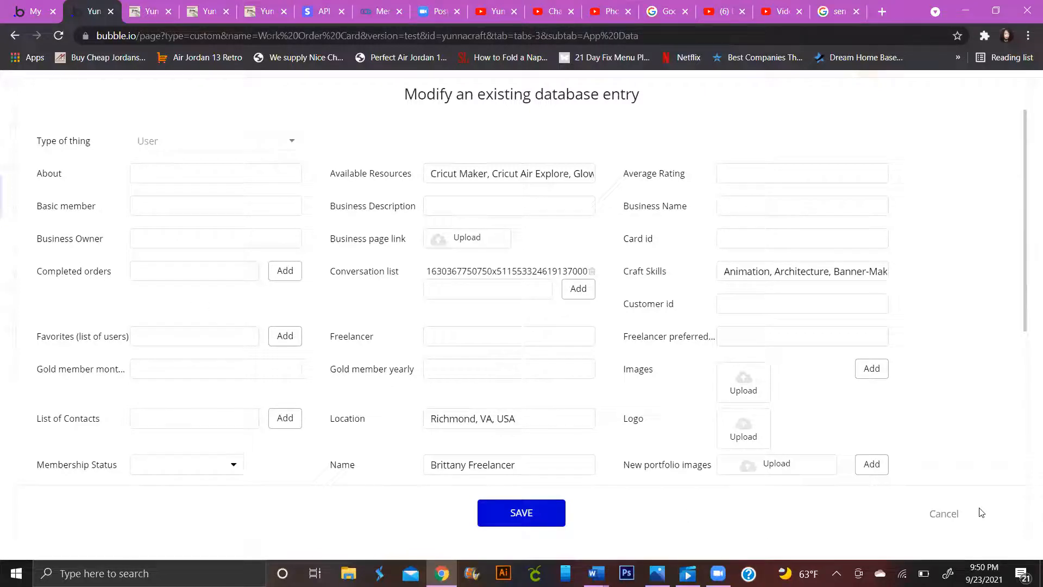
left_click(932, 506)
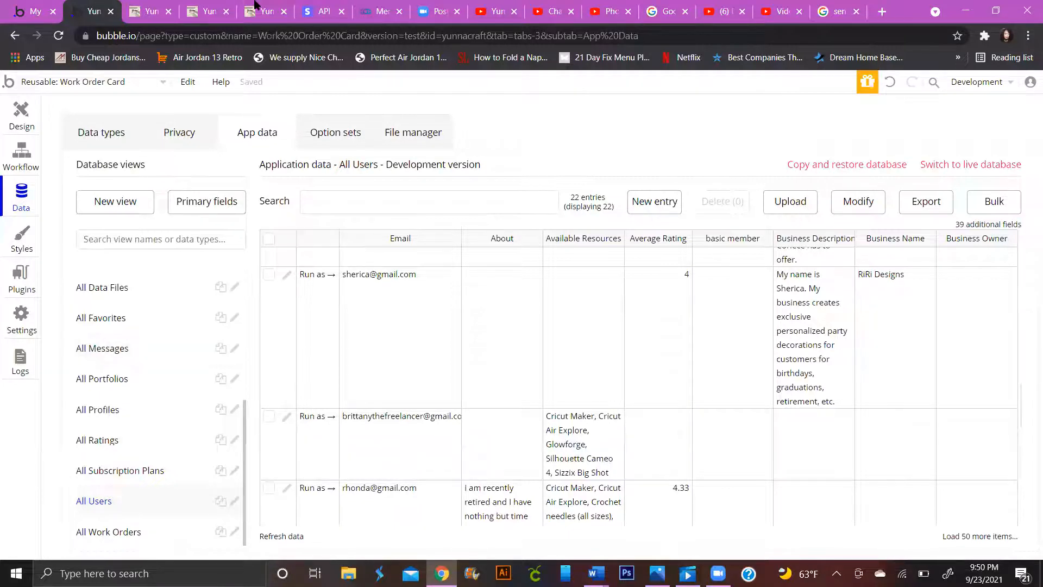
scroll(357, 450, "up", 5)
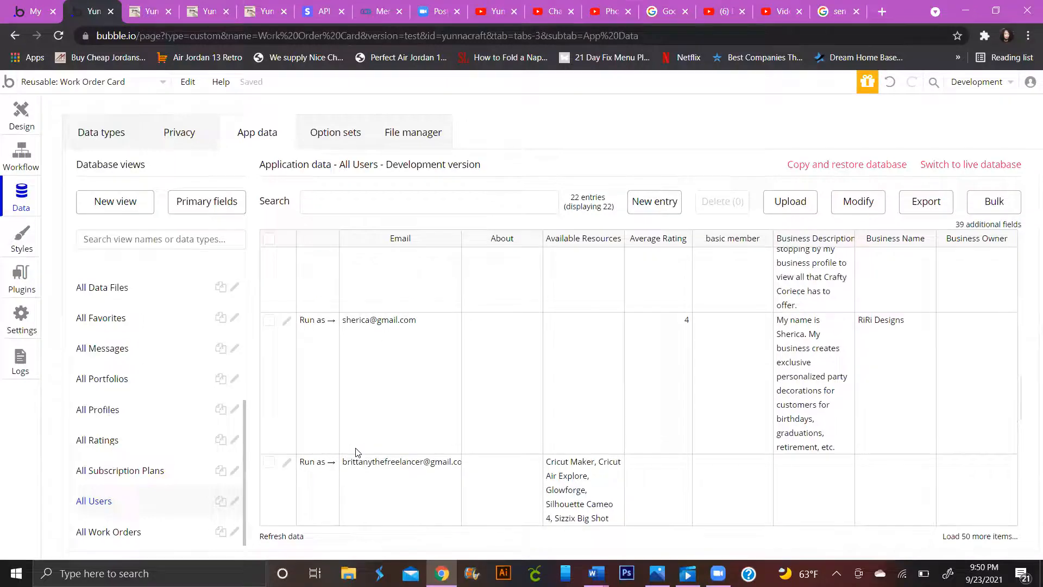
scroll(375, 442, "up", 5)
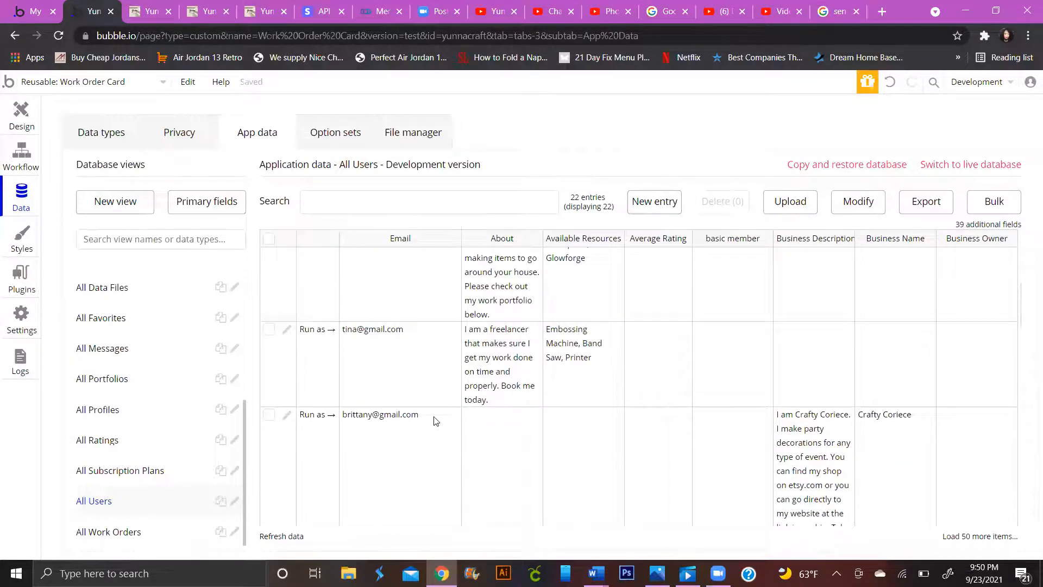
scroll(435, 421, "up", 5)
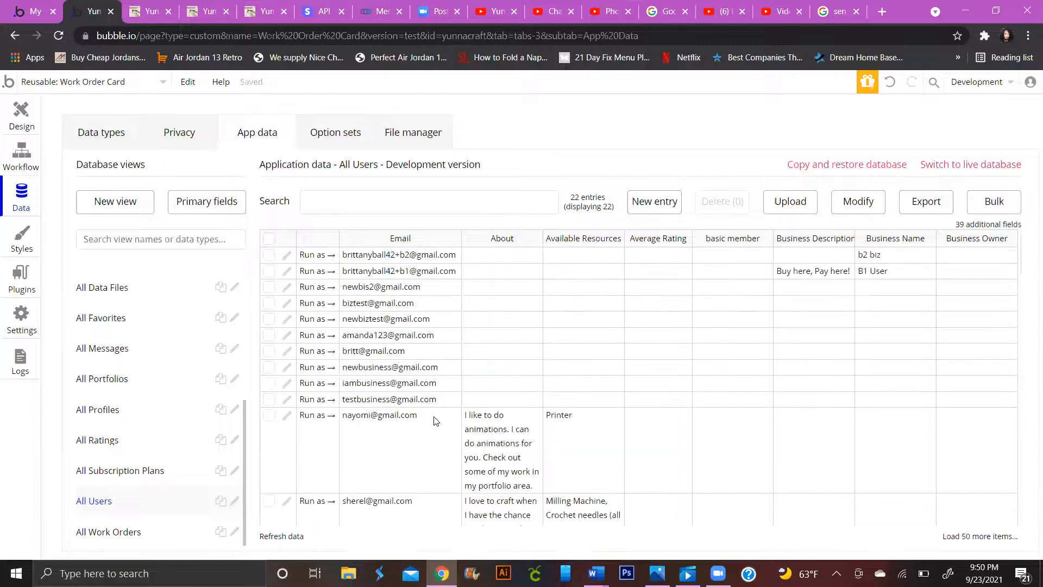
scroll(435, 431, "down", 5)
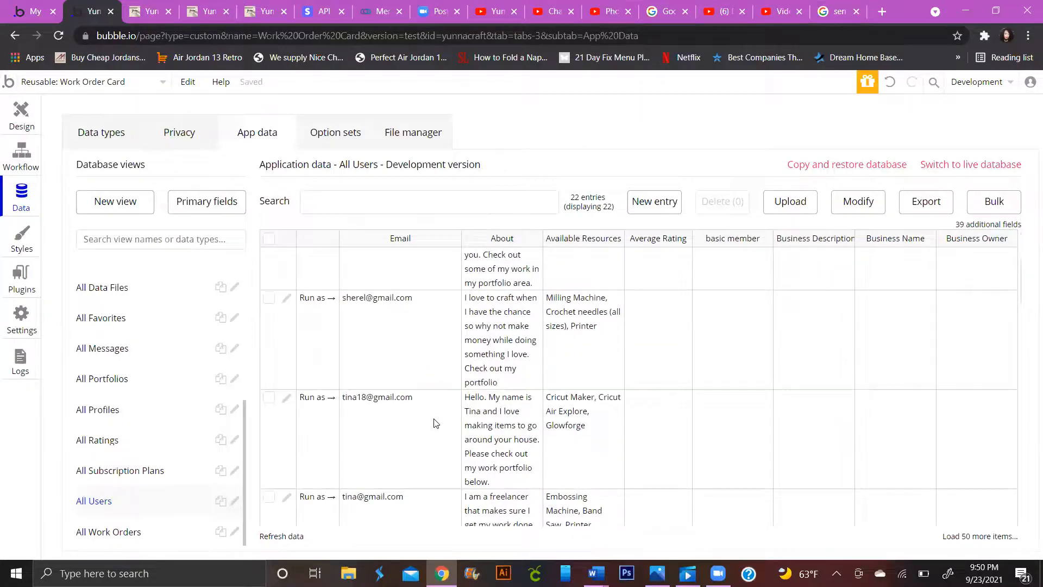
scroll(435, 424, "down", 10)
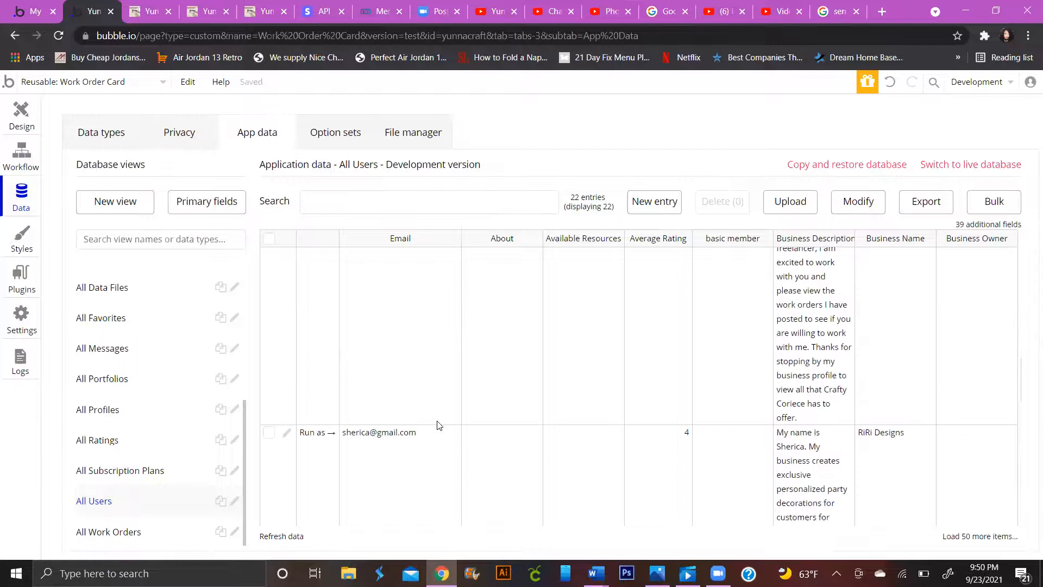
scroll(439, 426, "down", 5)
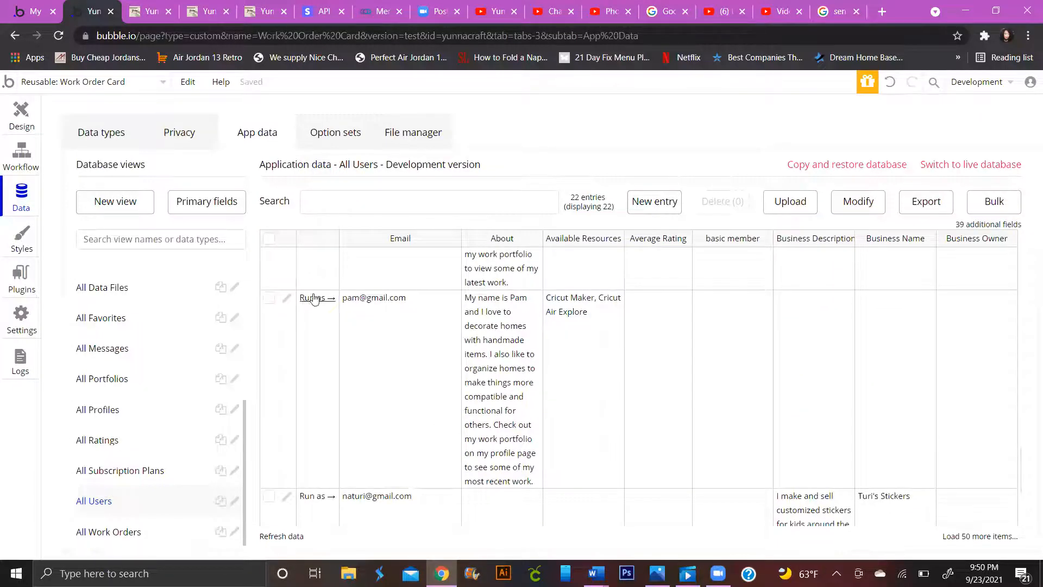
scroll(479, 426, "down", 1)
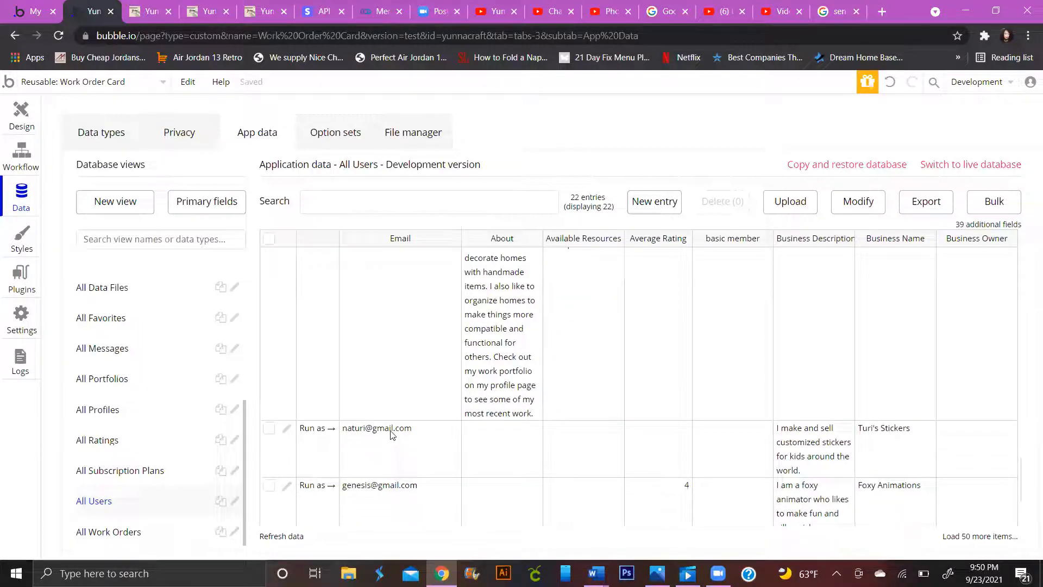
scroll(393, 444, "down", 3)
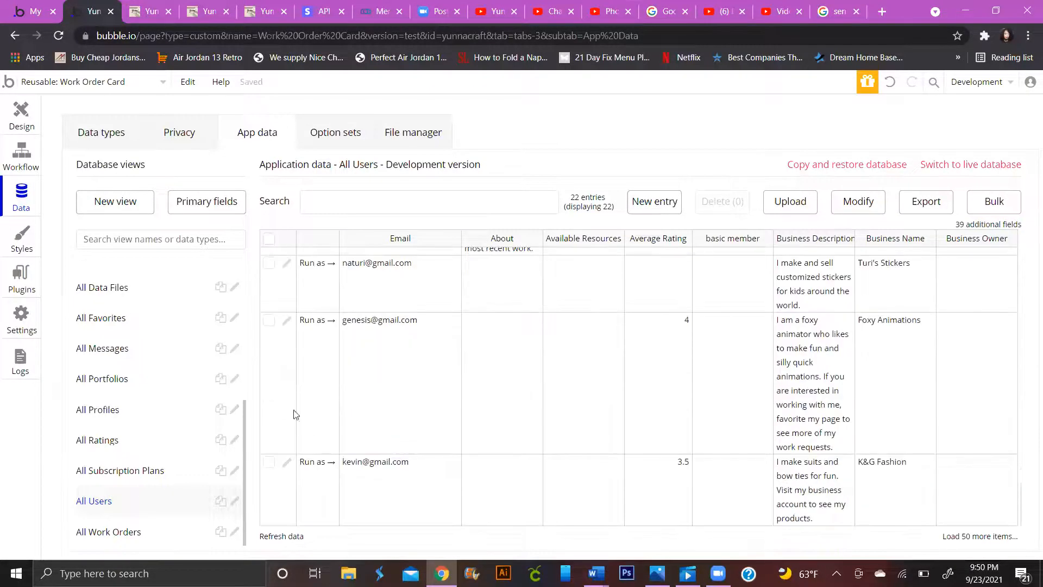
Run the app as the Foxy Animations user and go to My Business Profile
left_click(320, 325)
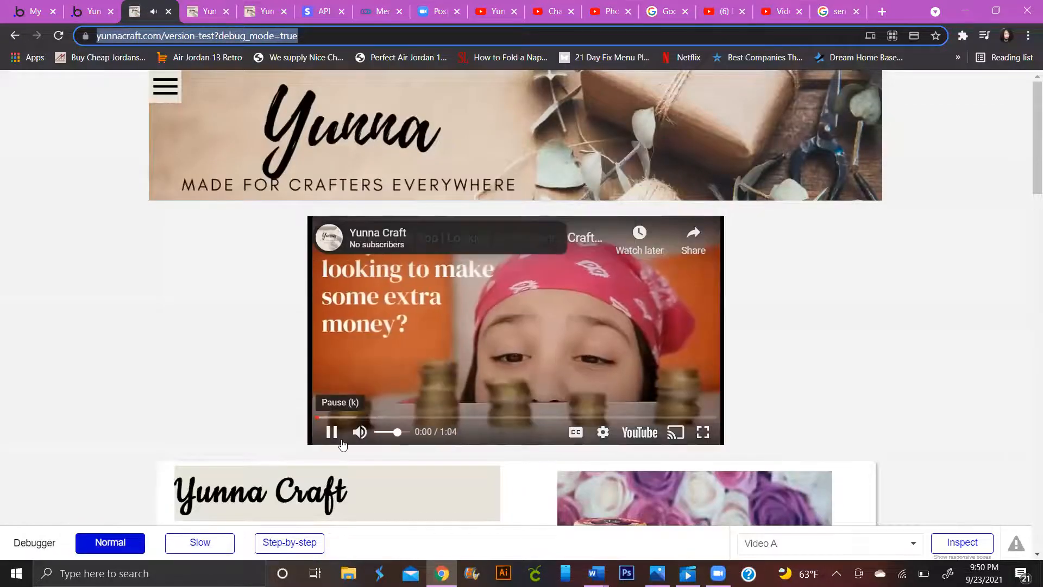
left_click(332, 432)
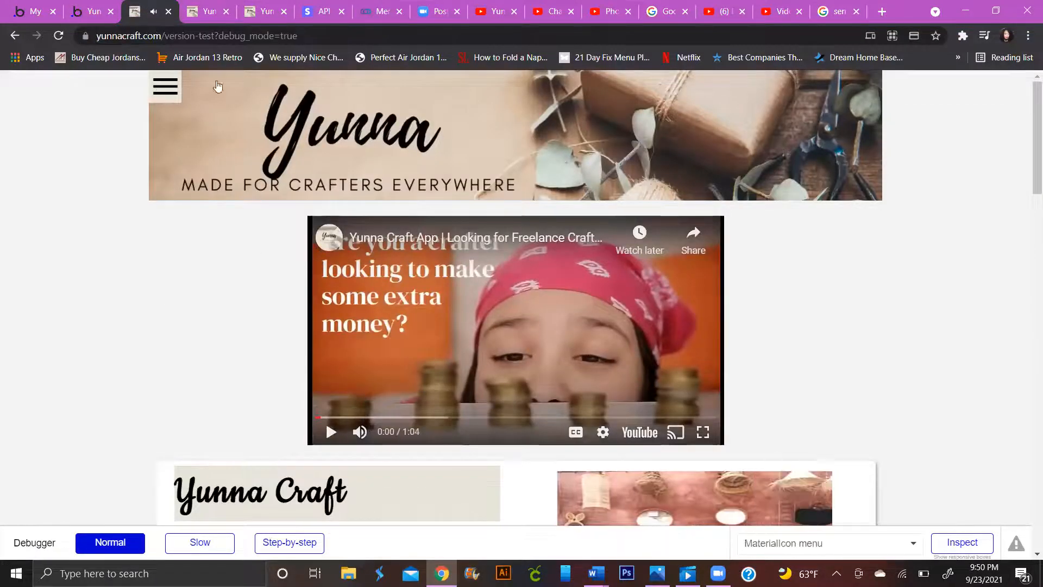
left_click(160, 85)
left_click(400, 86)
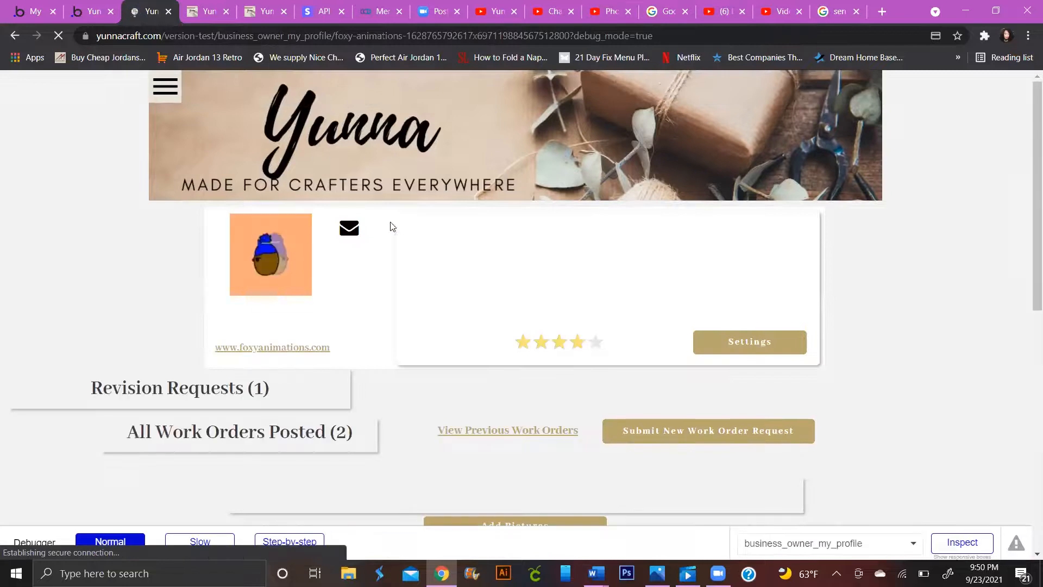
Open the Funny Dance Animation work order and scroll through its details
scroll(413, 246, "down", 5)
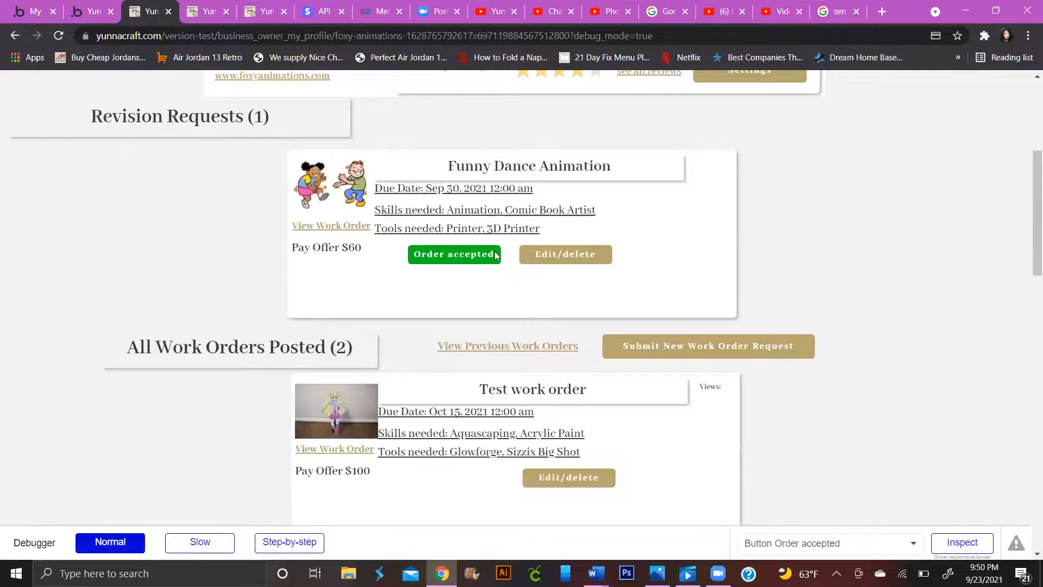
left_click(346, 226)
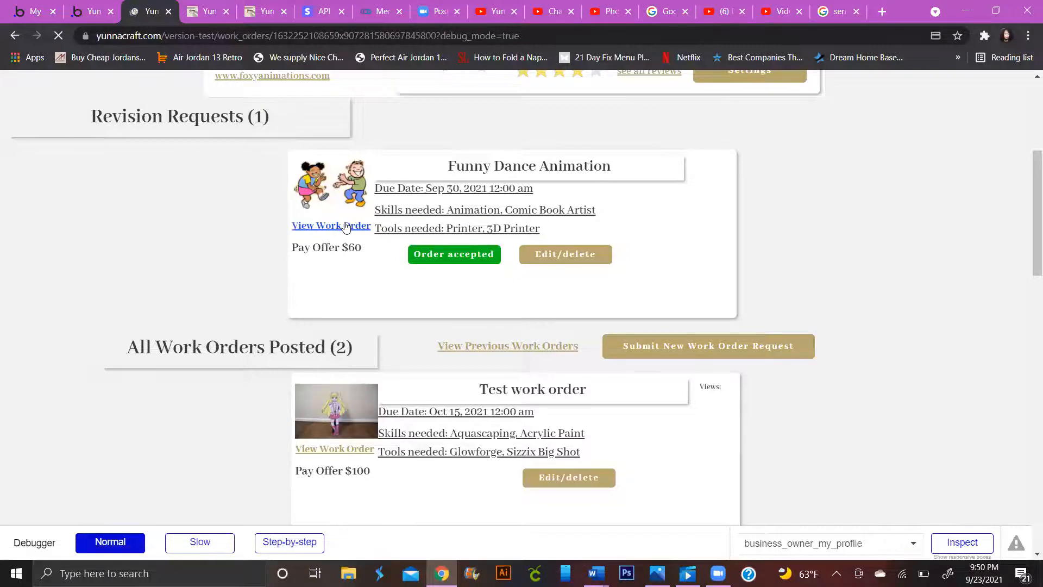
scroll(544, 298, "down", 8)
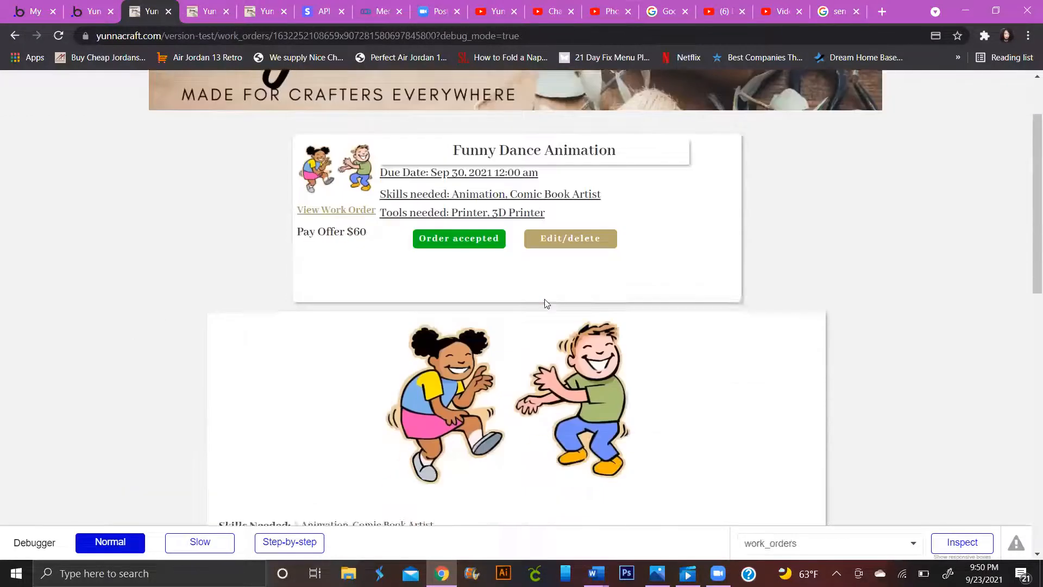
scroll(612, 216, "down", 3)
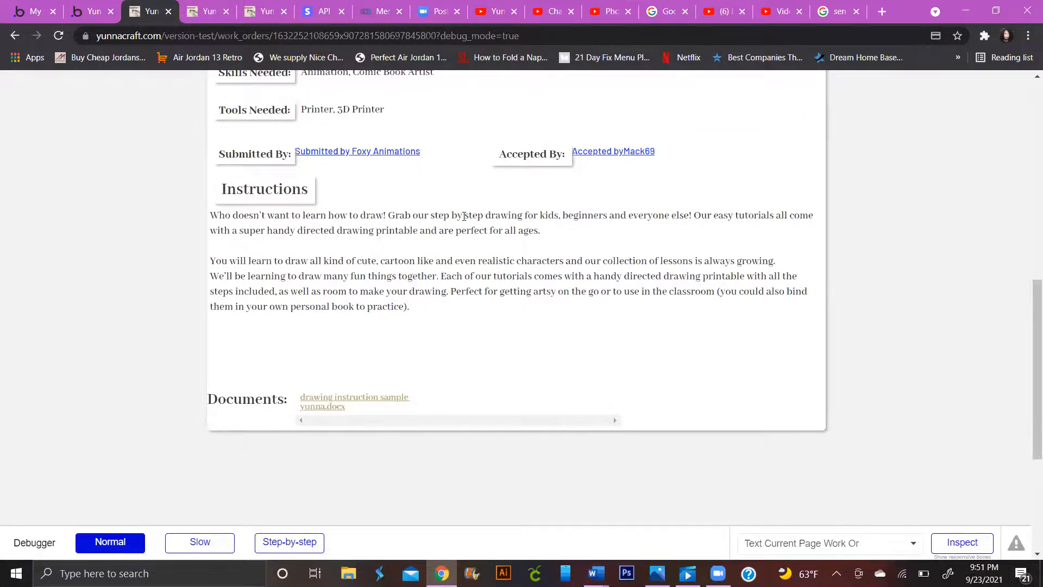
scroll(465, 216, "up", 3)
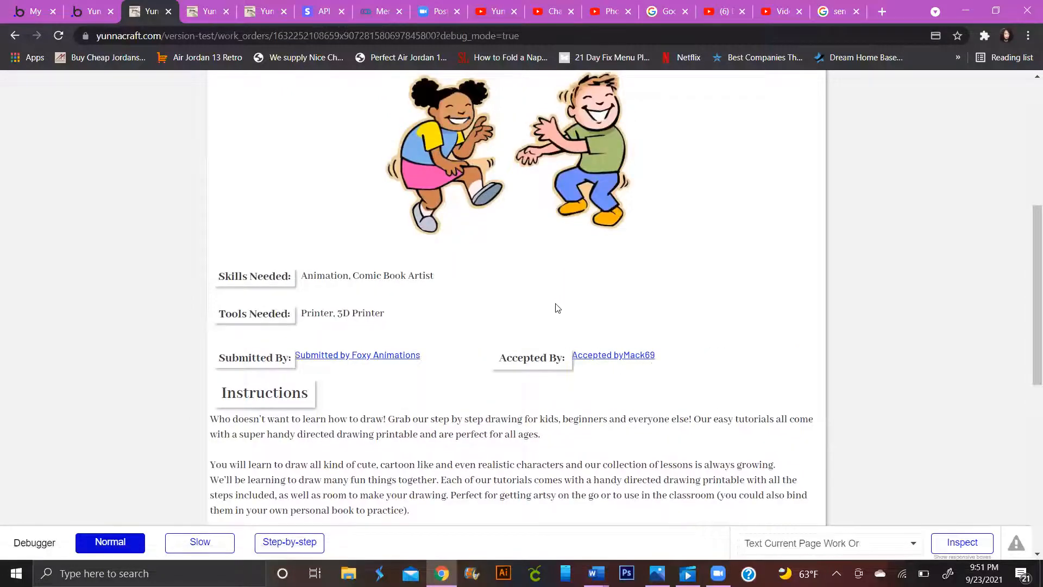
scroll(555, 308, "up", 3)
scroll(564, 307, "down", 3)
scroll(533, 263, "up", 5)
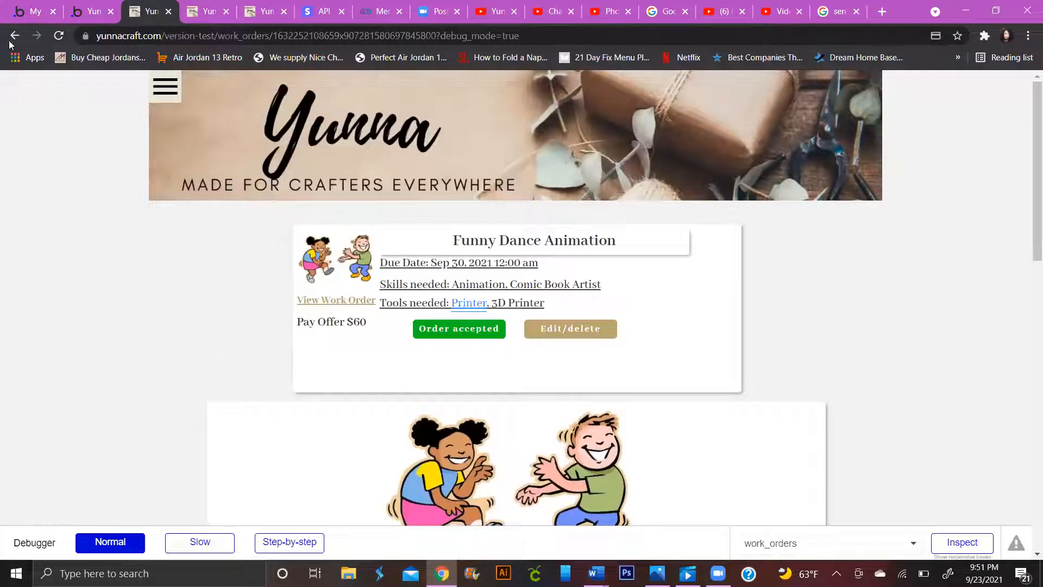
Go back to the Foxy Animations profile and scroll to Revision Requests and All Work Orders Posted
left_click(8, 42)
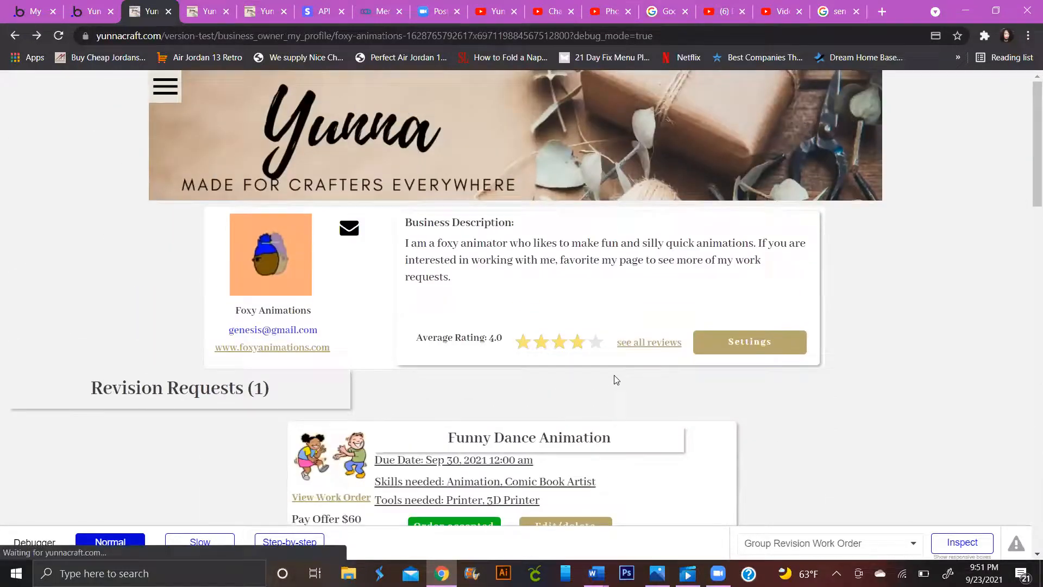
scroll(432, 331, "down", 5)
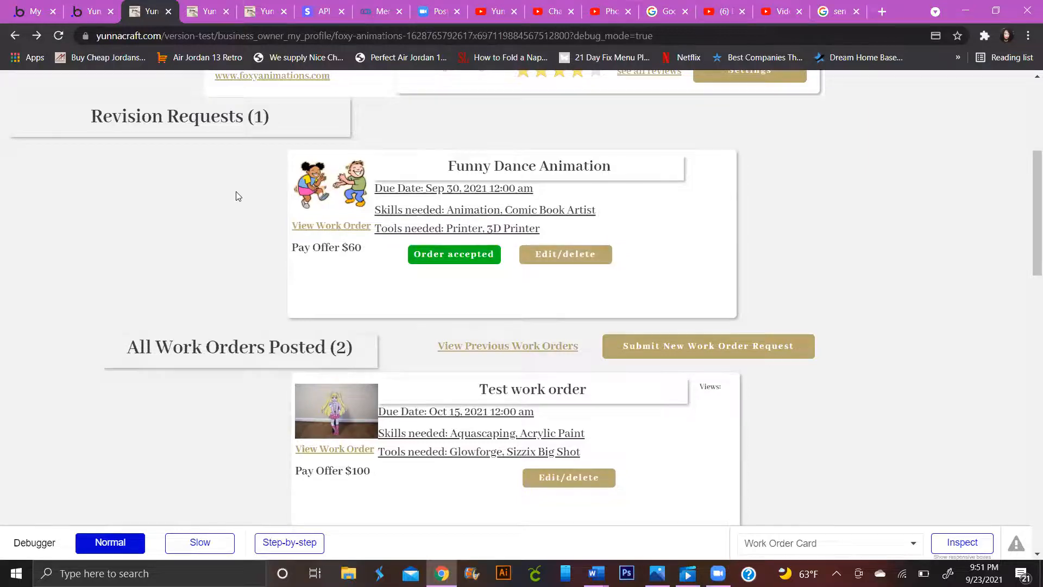
scroll(271, 203, "up", 5)
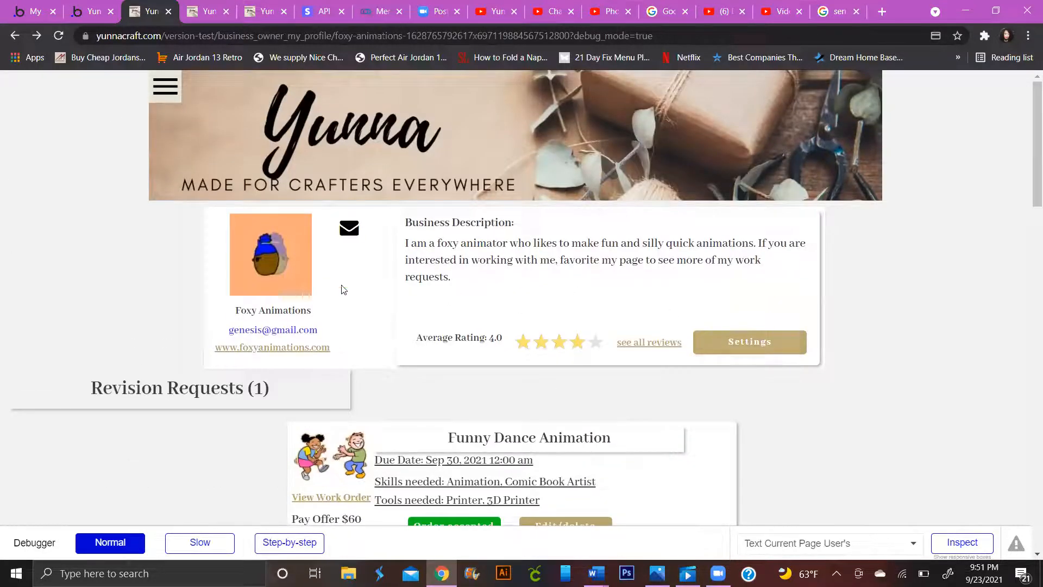
scroll(462, 314, "down", 4)
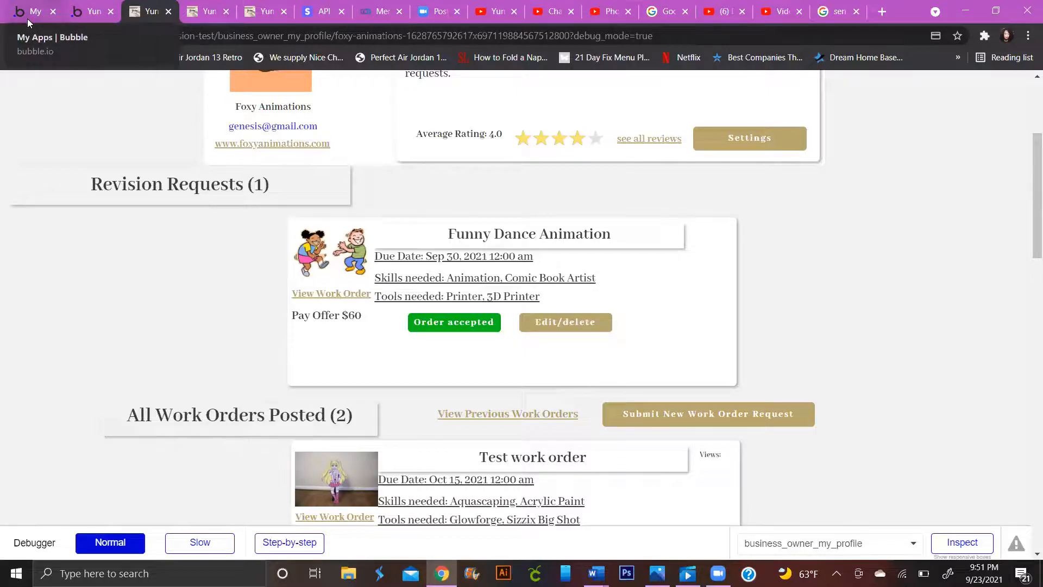
From the editor's All Users table, run the app preview as the freelancer user
left_click(75, 12)
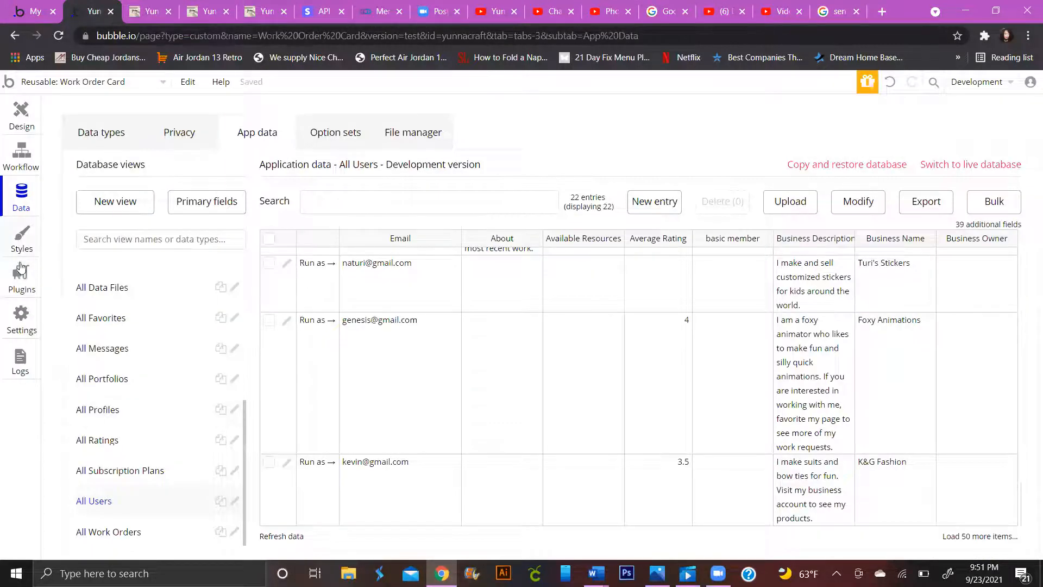
scroll(364, 446, "up", 5)
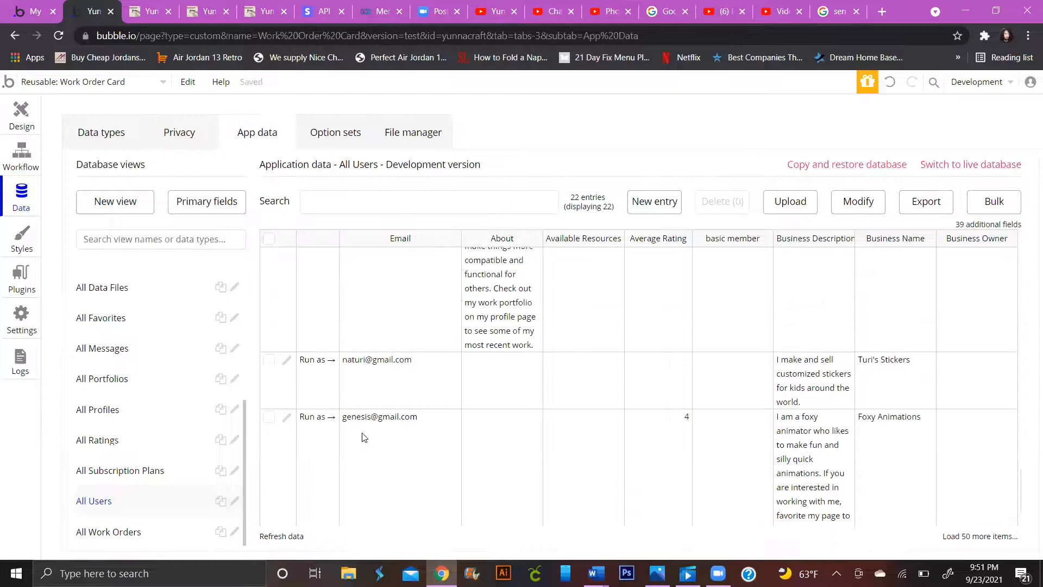
scroll(350, 427, "down", 3)
scroll(346, 428, "down", 2)
scroll(356, 426, "up", 6)
scroll(359, 425, "up", 3)
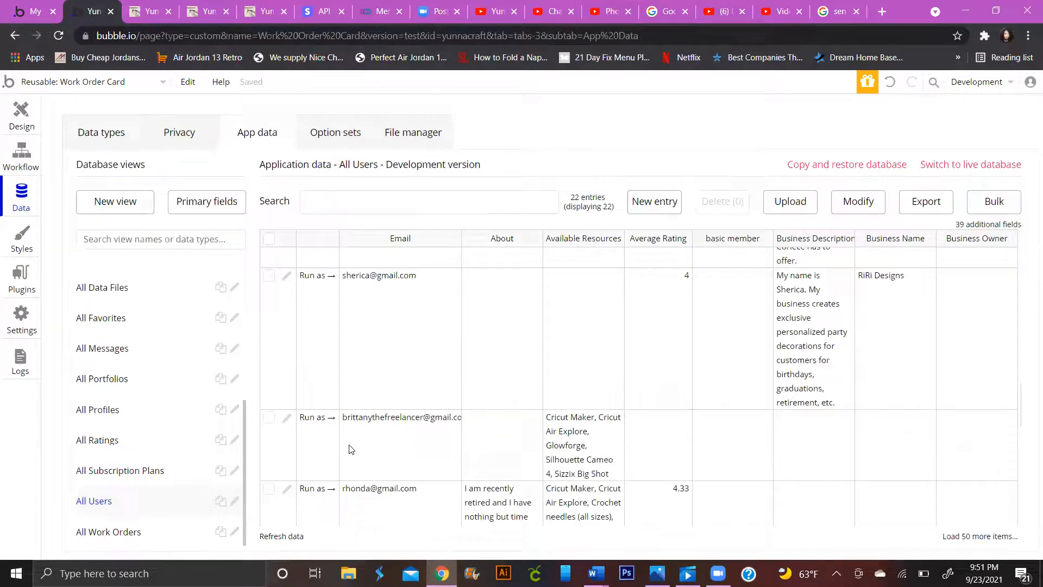
left_click(311, 478)
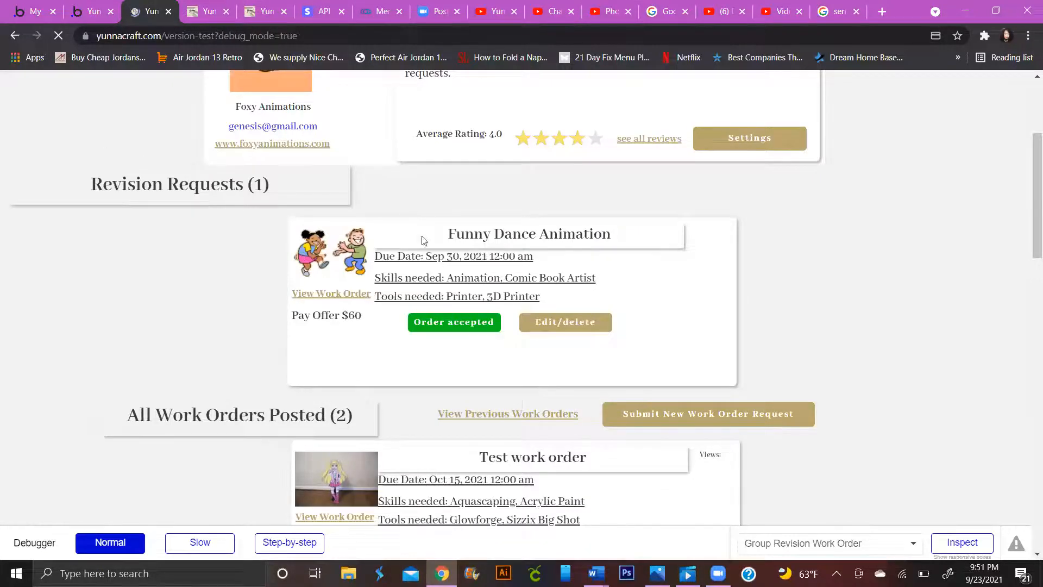
Go to My Freelancer Profile from the preview's navigation menu
scroll(312, 287, "down", 1)
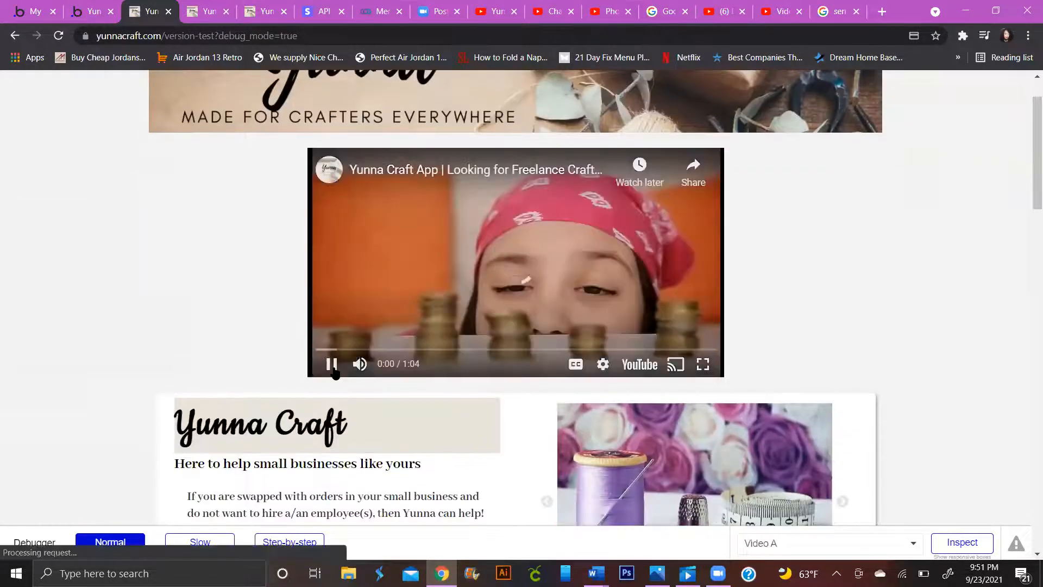
scroll(374, 144, "up", 1)
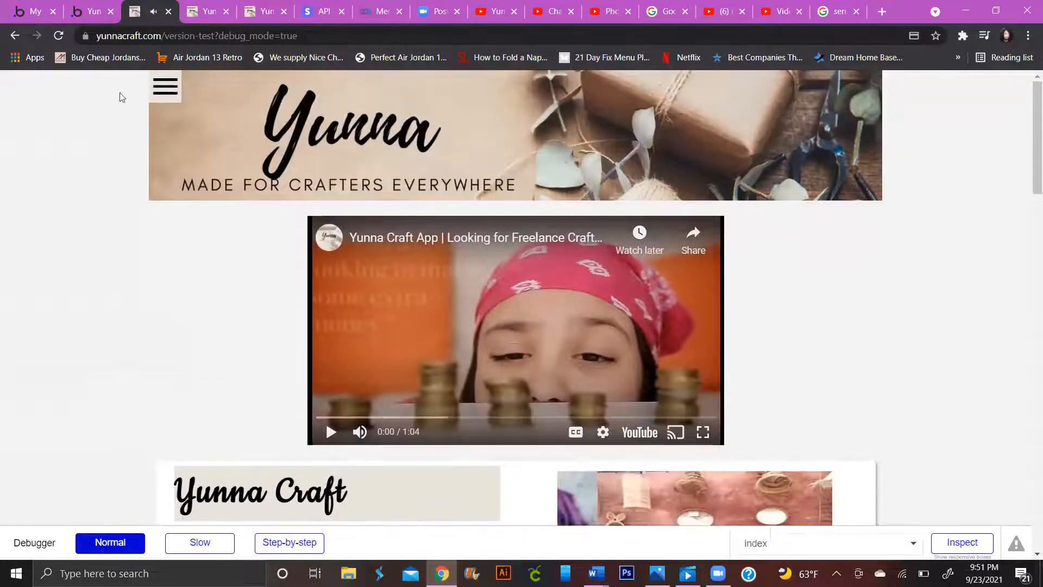
left_click(166, 87)
left_click(391, 89)
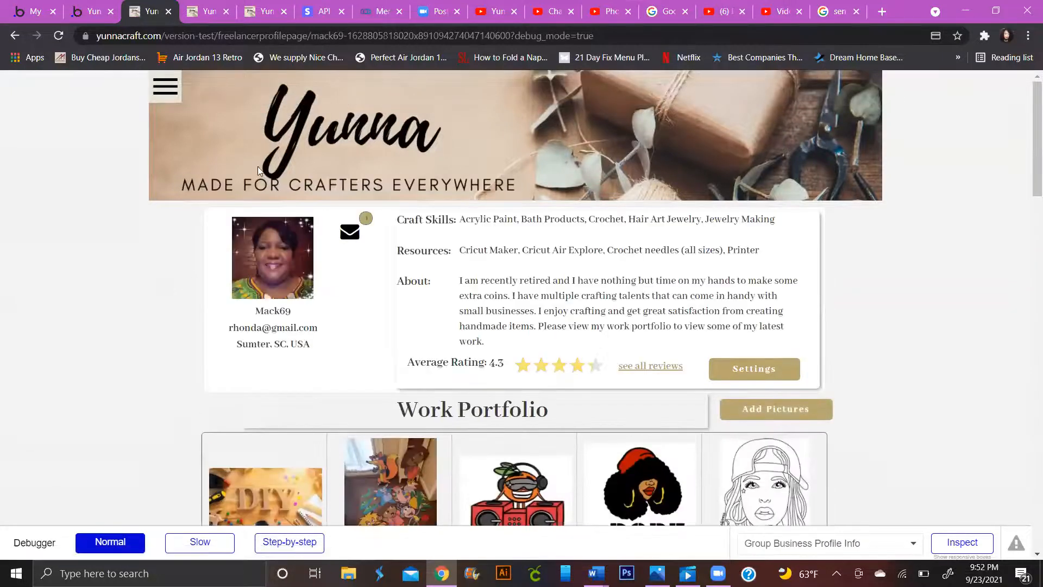
Scroll through the profile's craft skills, resources, about text and work portfolio
scroll(883, 287, "down", 1)
scroll(876, 325, "down", 8)
scroll(891, 311, "up", 6)
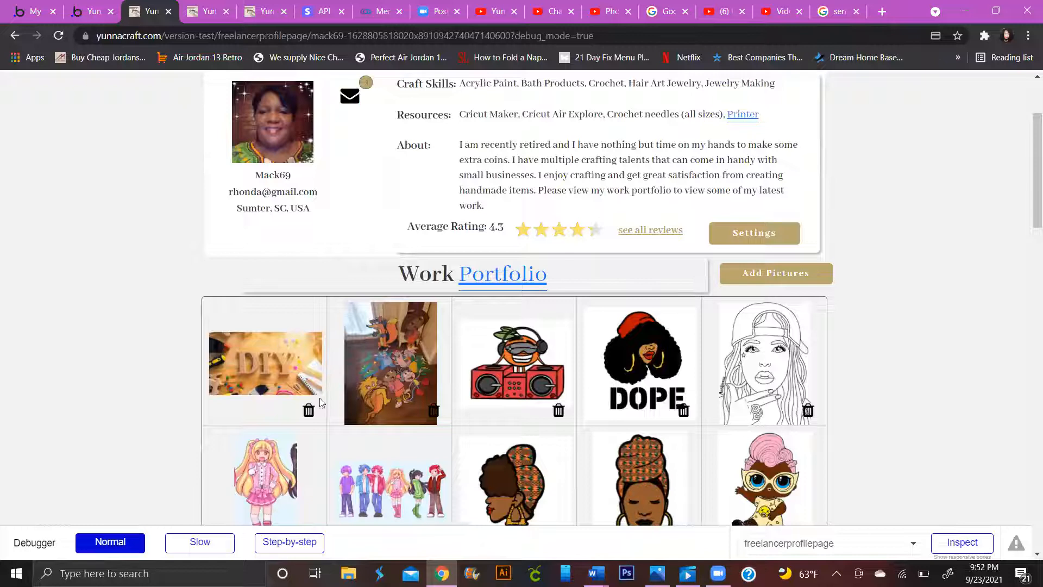
scroll(319, 398, "up", 3)
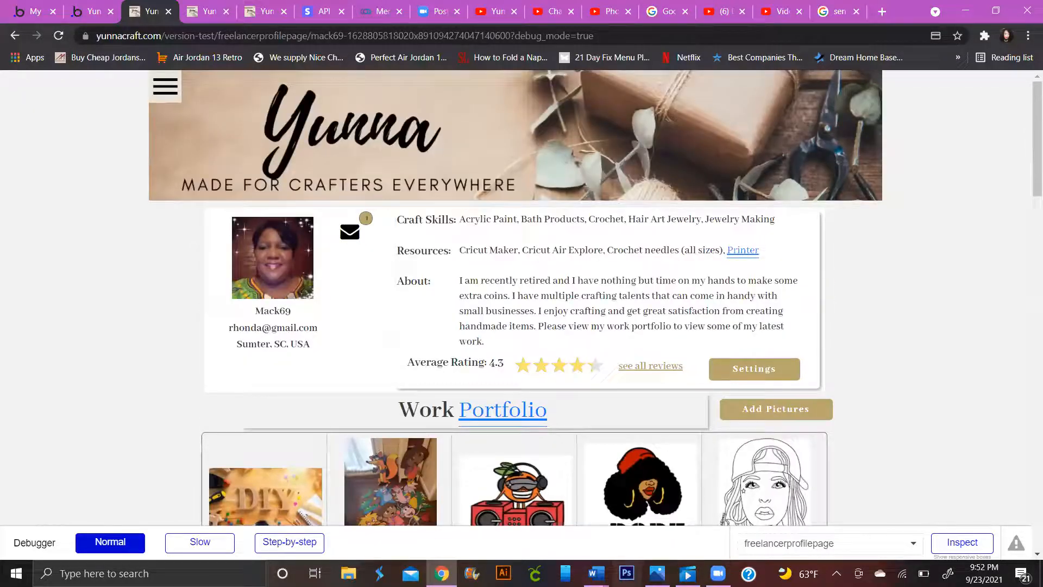
left_click(779, 320)
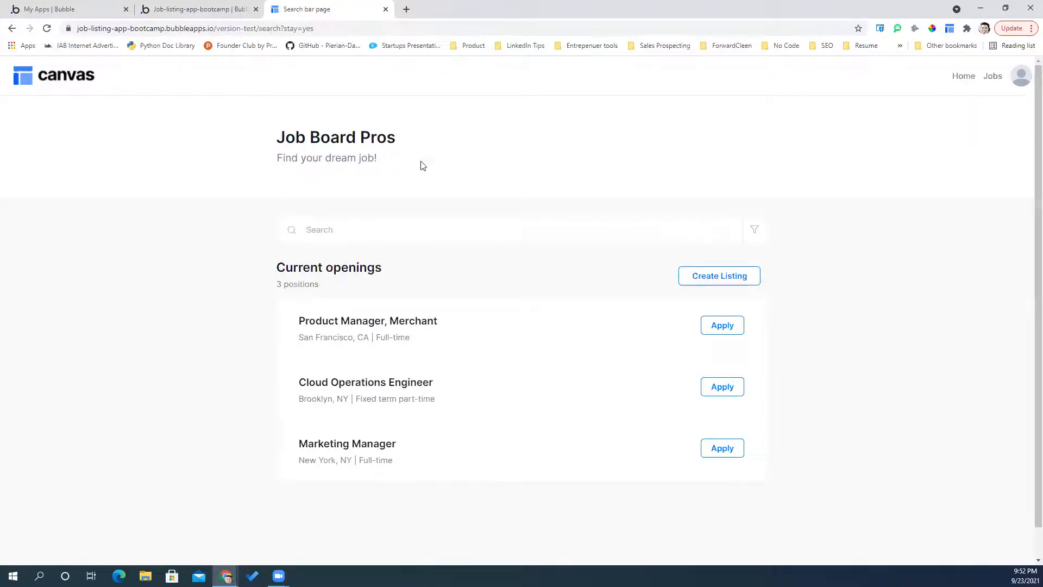
Filter the preview's job listings to Full-time type and check the salary min/max fields
left_click(755, 234)
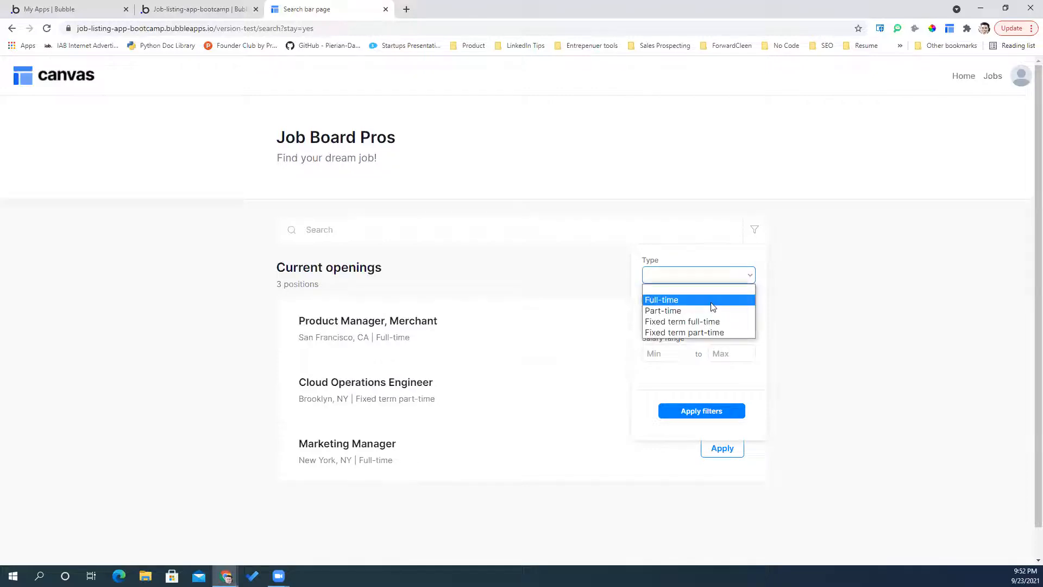
left_click(714, 298)
left_click(698, 411)
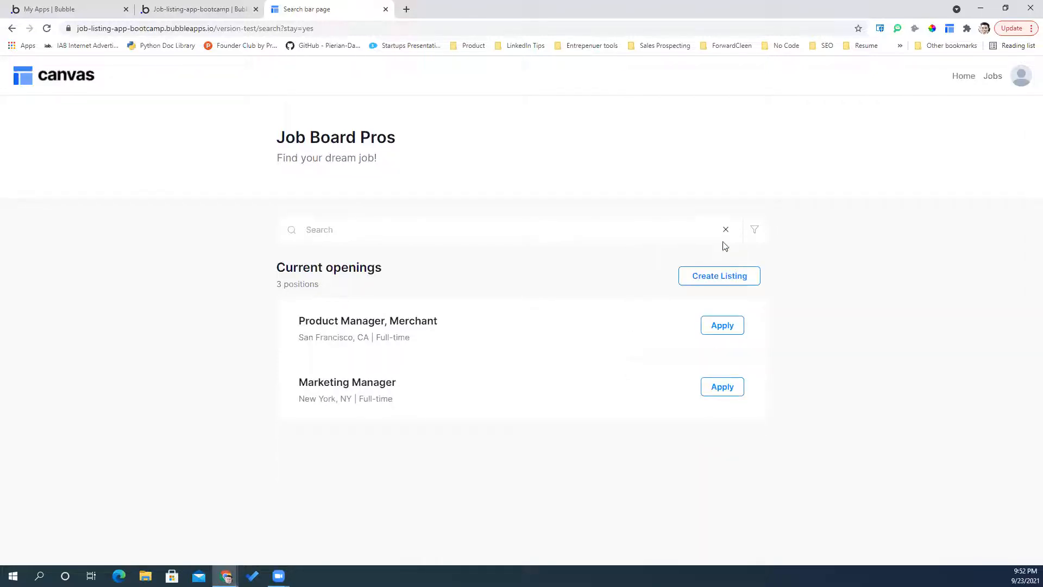
left_click(753, 230)
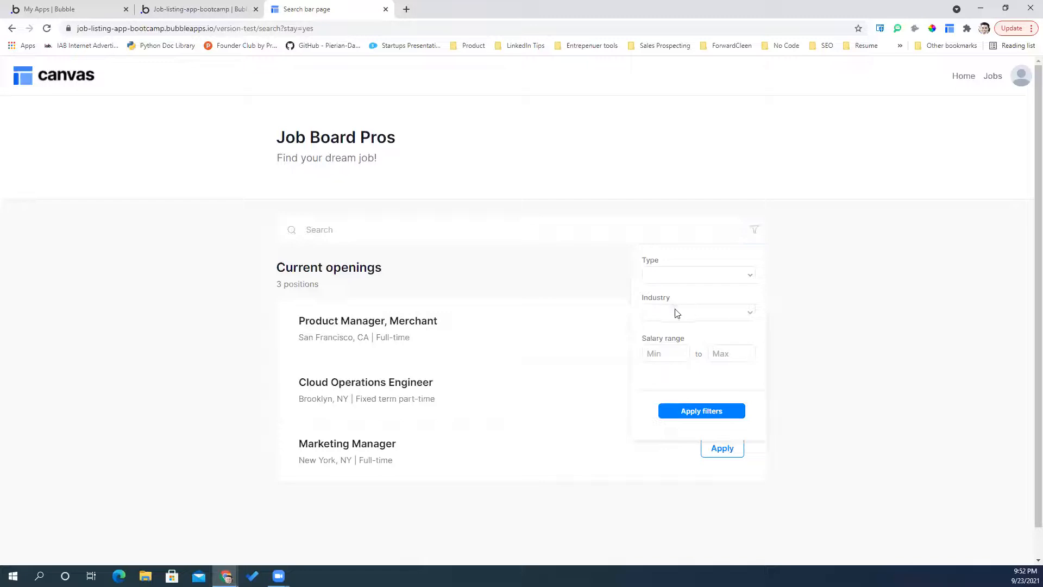
left_click(662, 355)
left_click(730, 354)
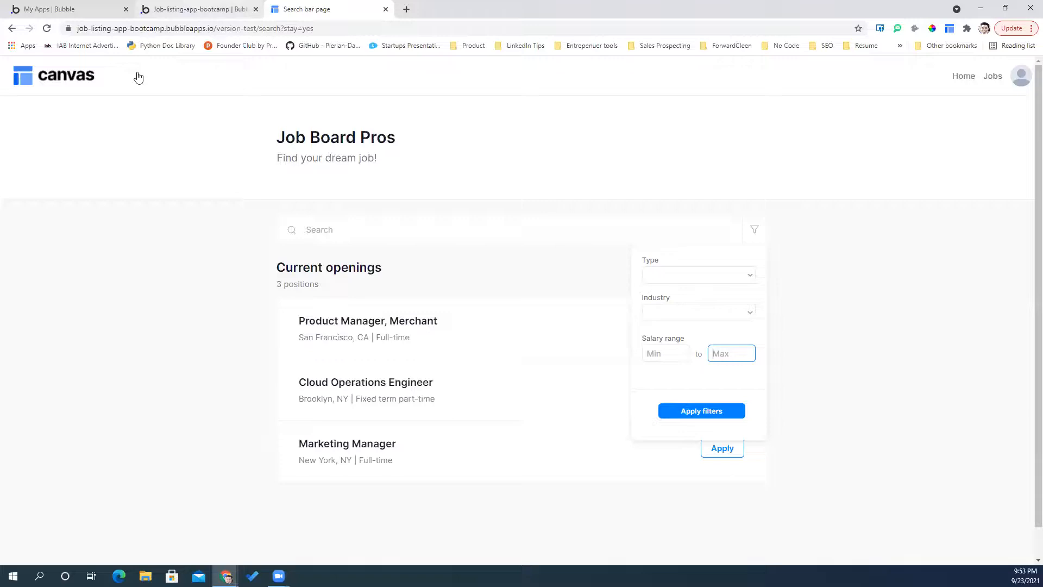
Open the filters_template reusable element in the editor
left_click(195, 9)
left_click(82, 67)
left_click(71, 314)
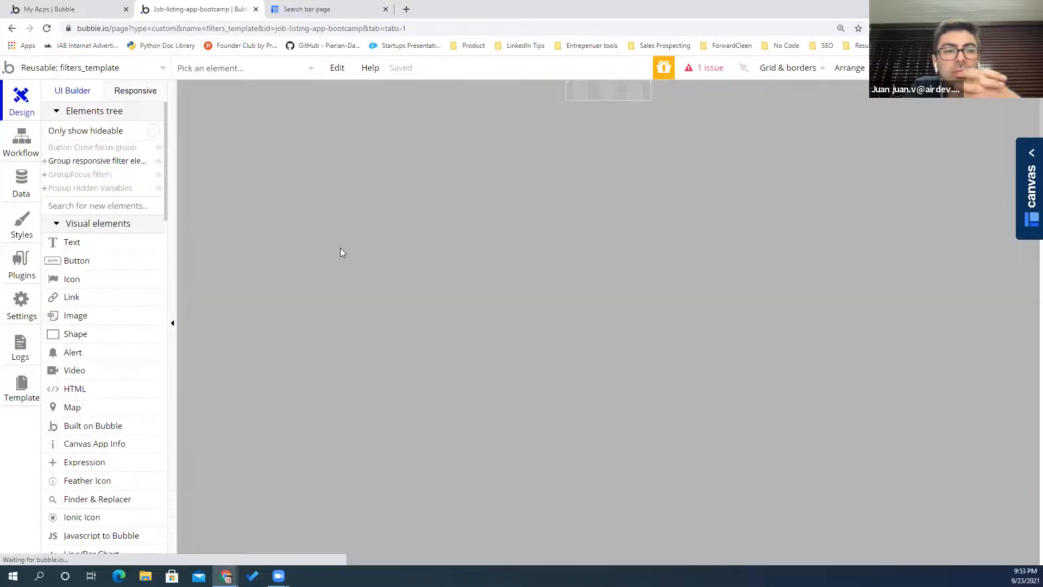
Select the GroupFocus filters group in the Elements tree to show its properties
left_click(79, 175)
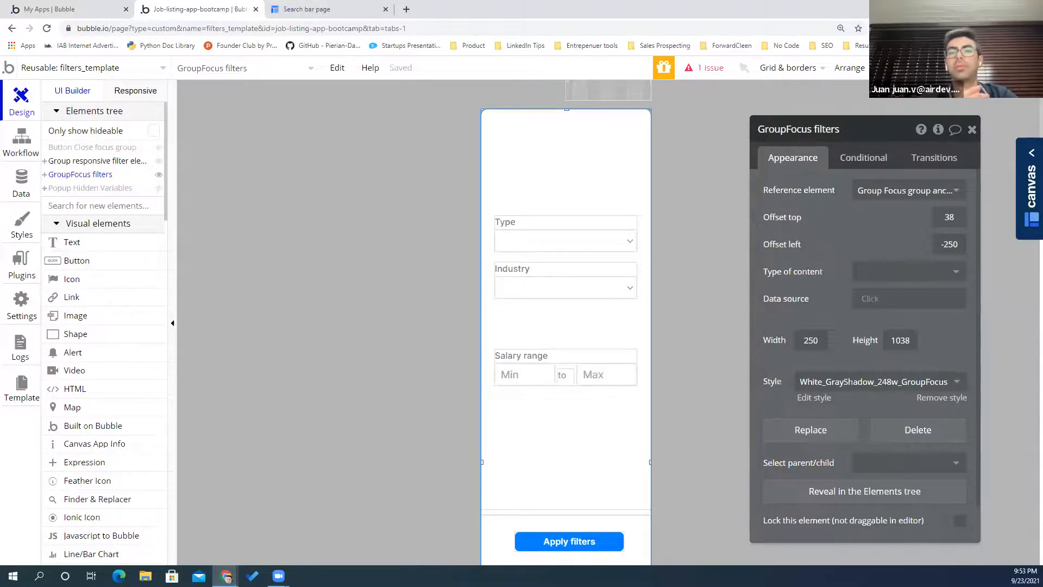
key("ctrl+shift+Tab")
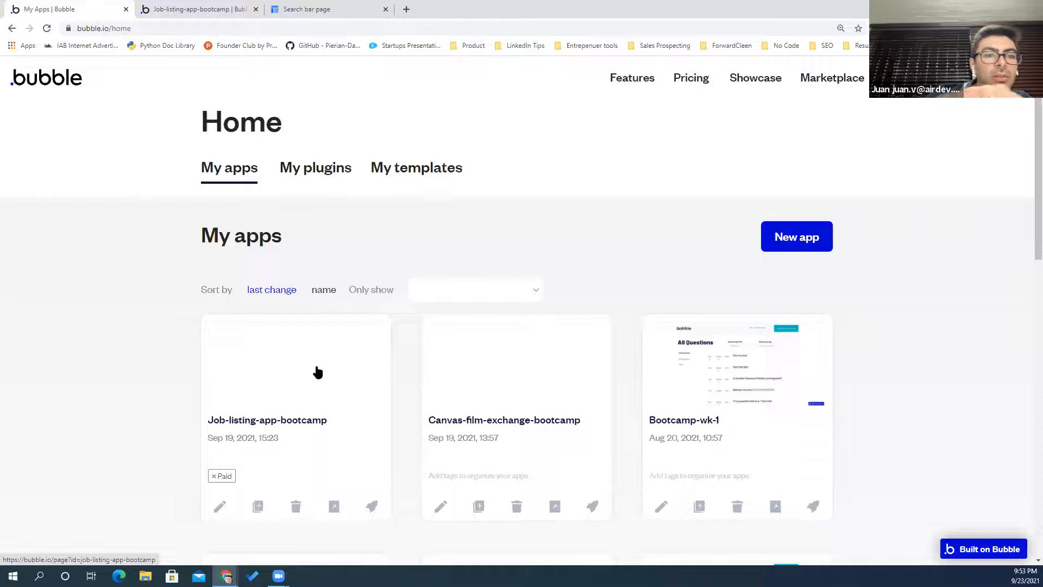
left_click(217, 10)
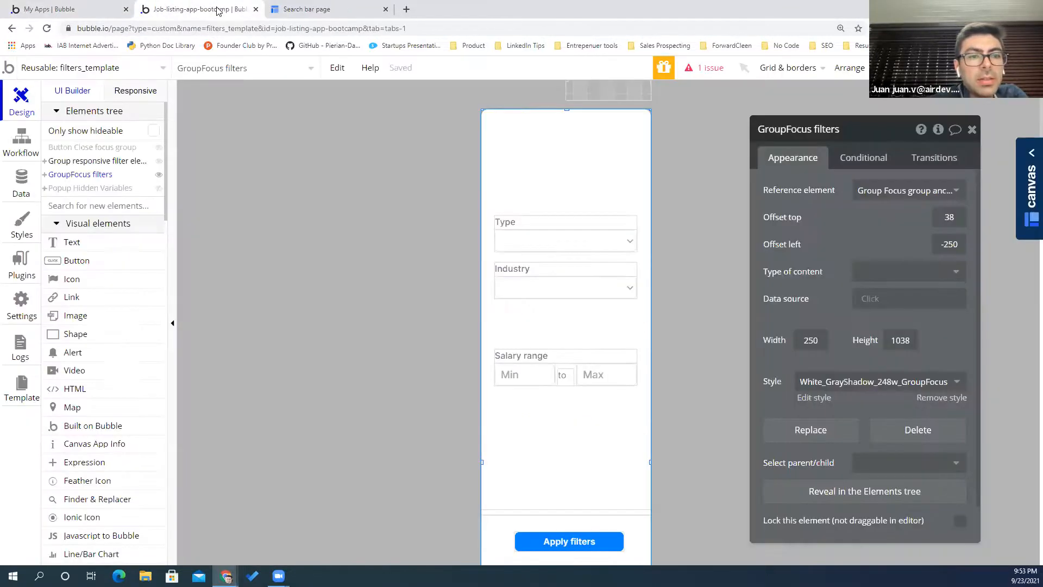
right_click(218, 9)
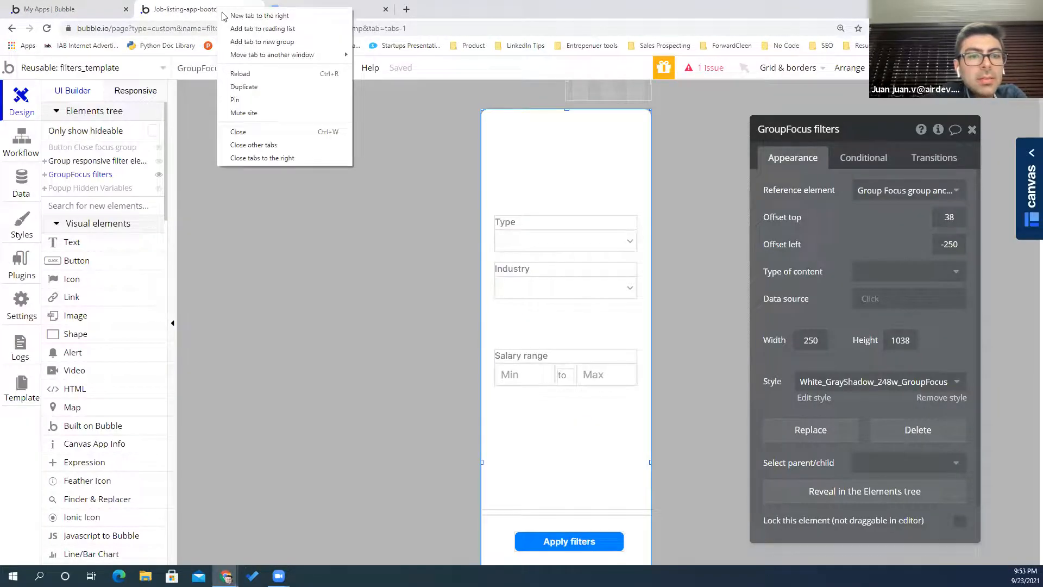
Duplicate the editor tab into a second window tiled beside the original
left_click(251, 89)
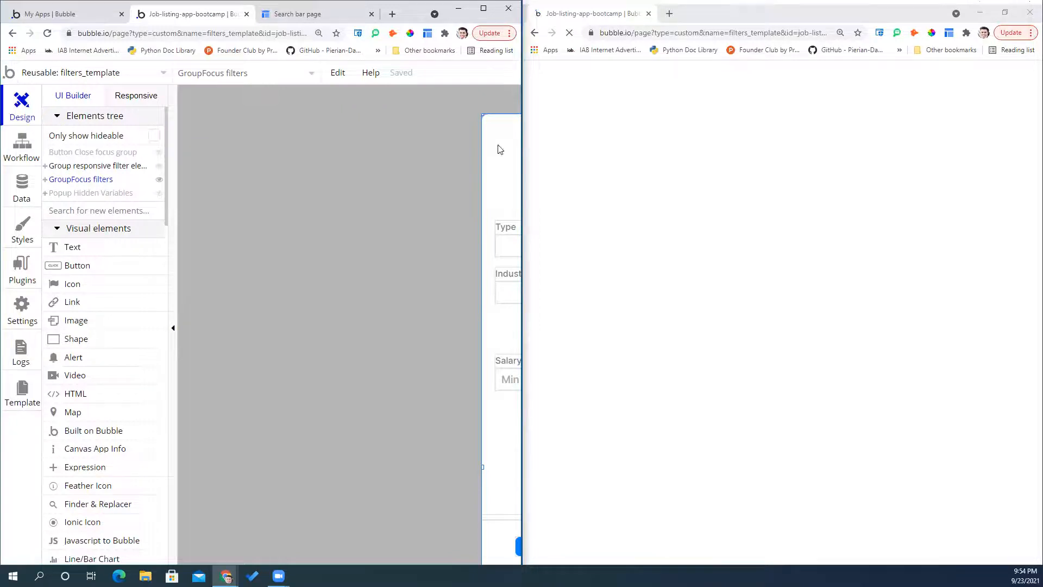
scroll(387, 405, "down", 8)
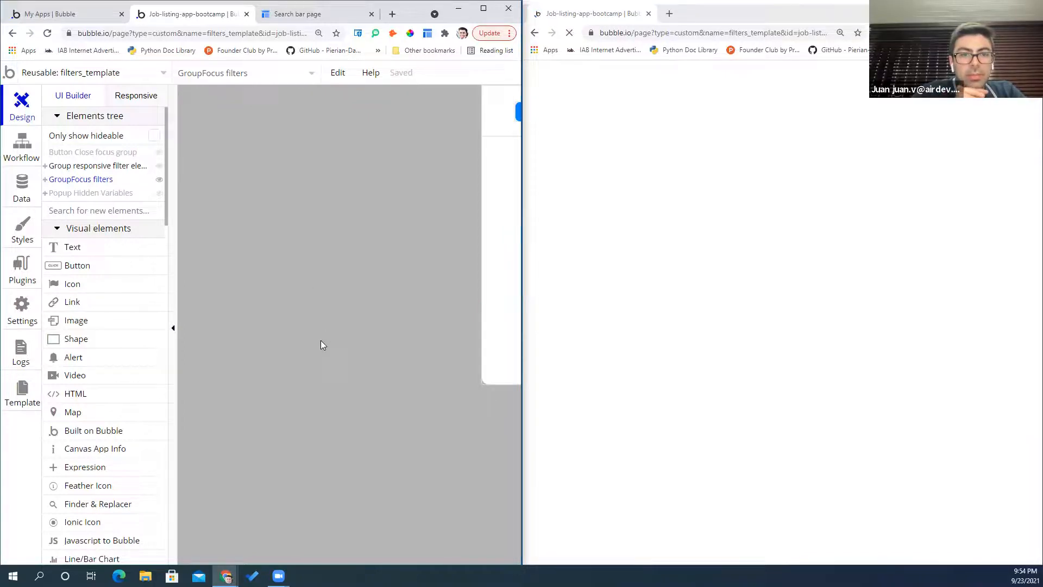
left_click(440, 232)
Check that the Min salary input's content format is Integer
scroll(393, 344, "up", 6)
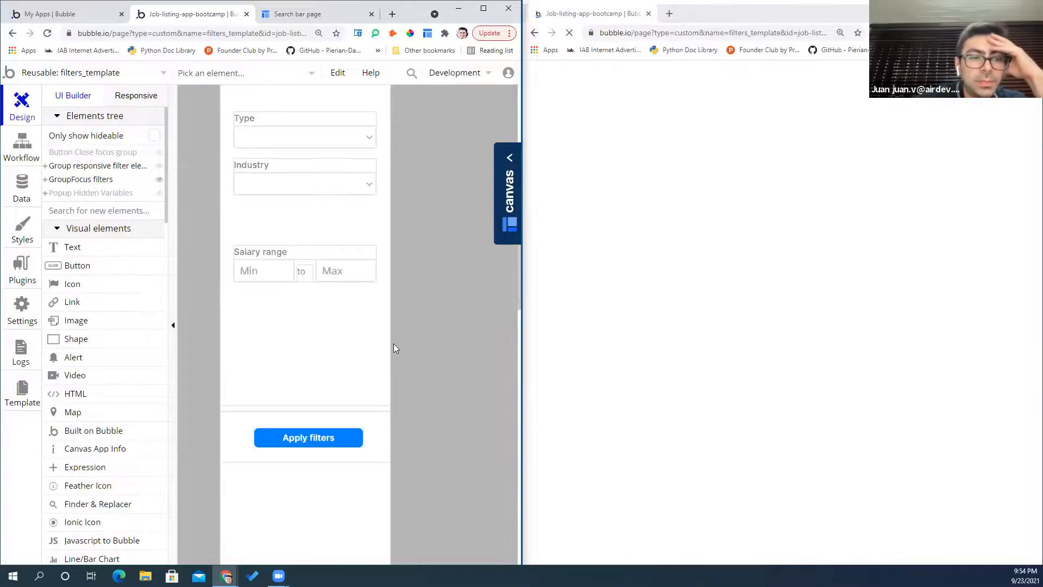
scroll(412, 324, "up", 2)
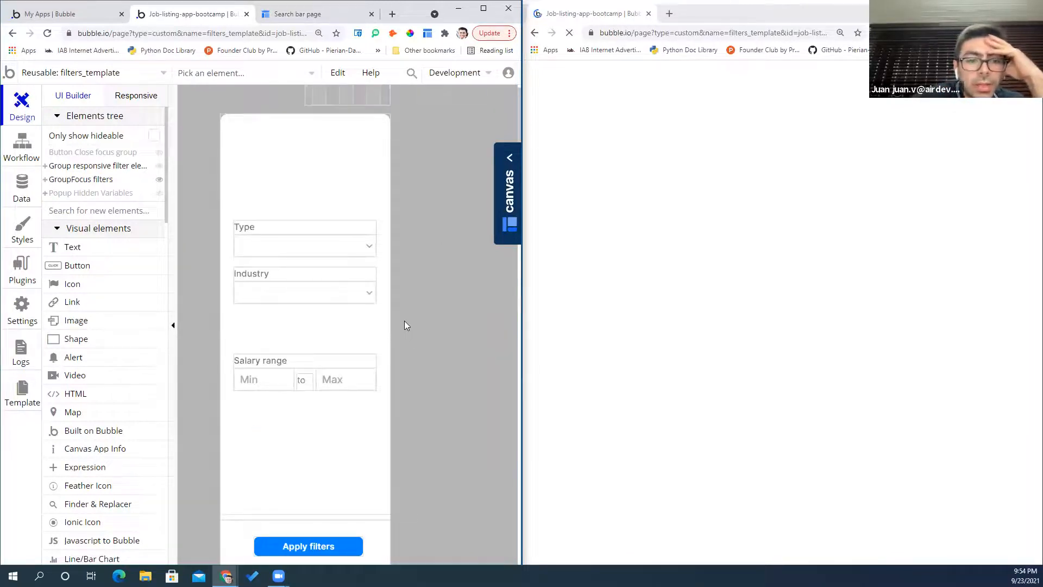
left_click(326, 482)
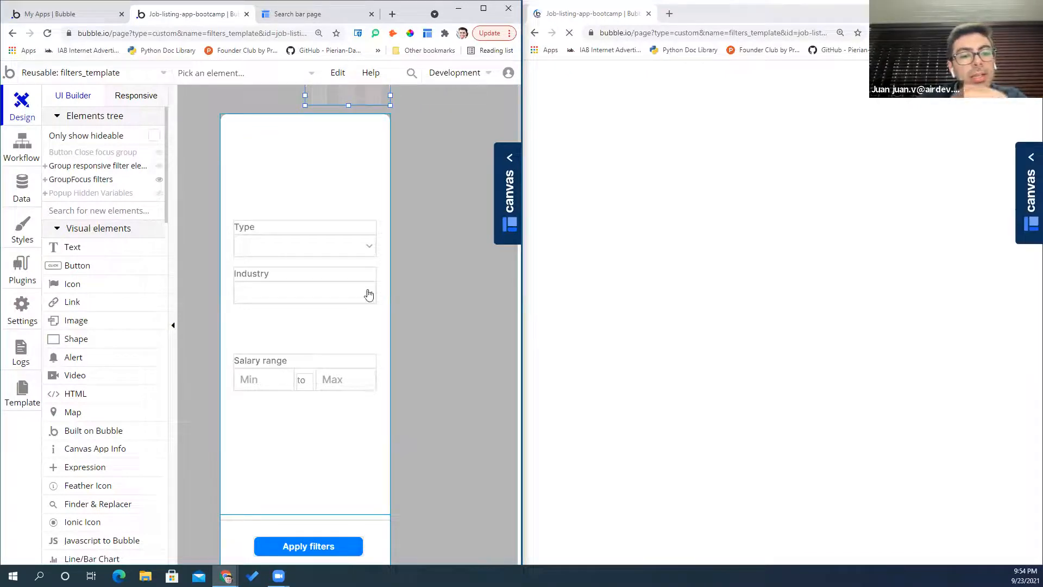
left_click(271, 379)
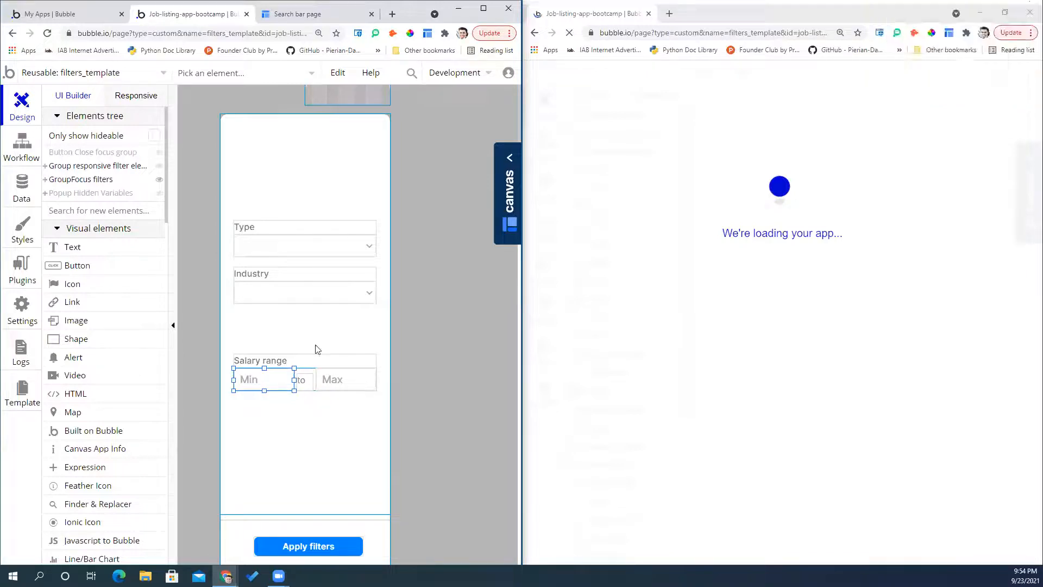
right_click(266, 384)
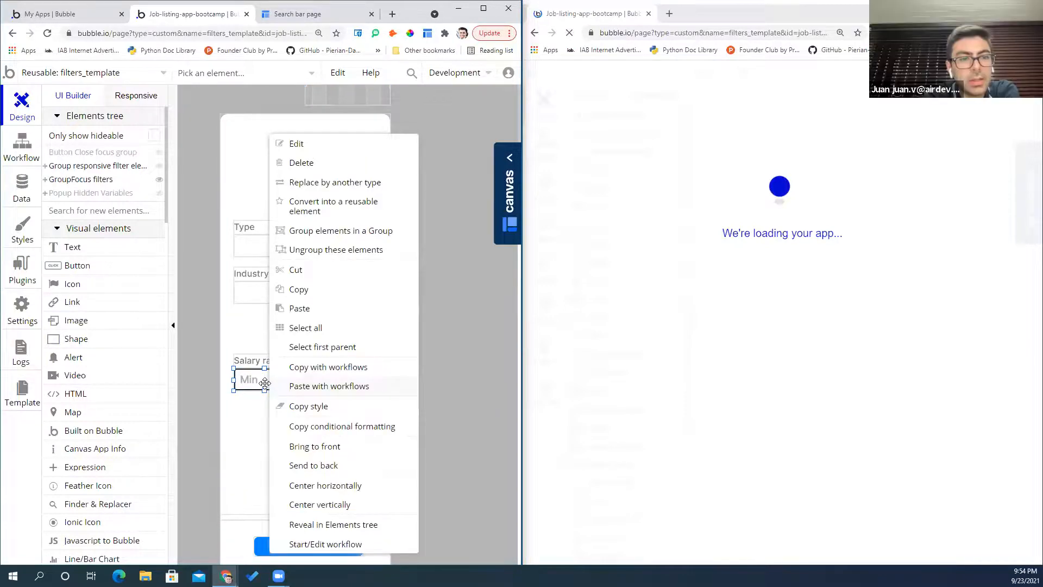
left_click(302, 146)
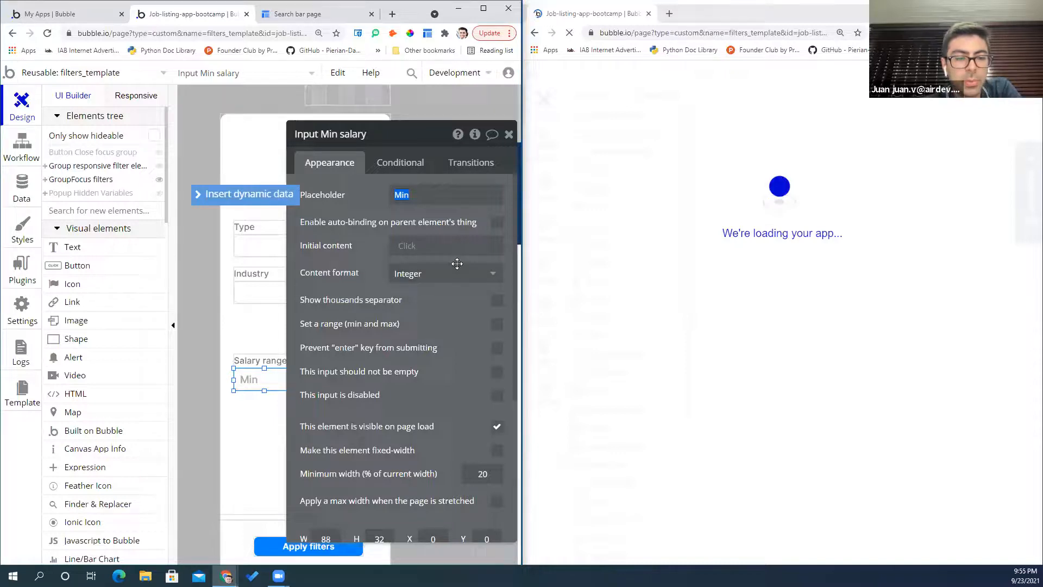
left_click(509, 136)
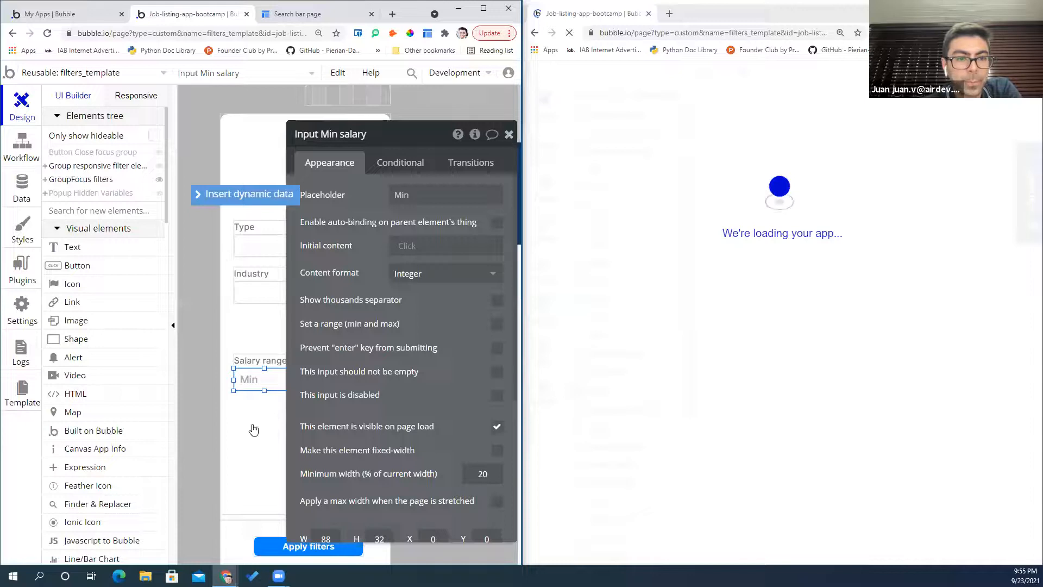
Select the Apply filters button and bring up its actions menu
scroll(255, 430, "down", 1)
scroll(272, 439, "down", 1)
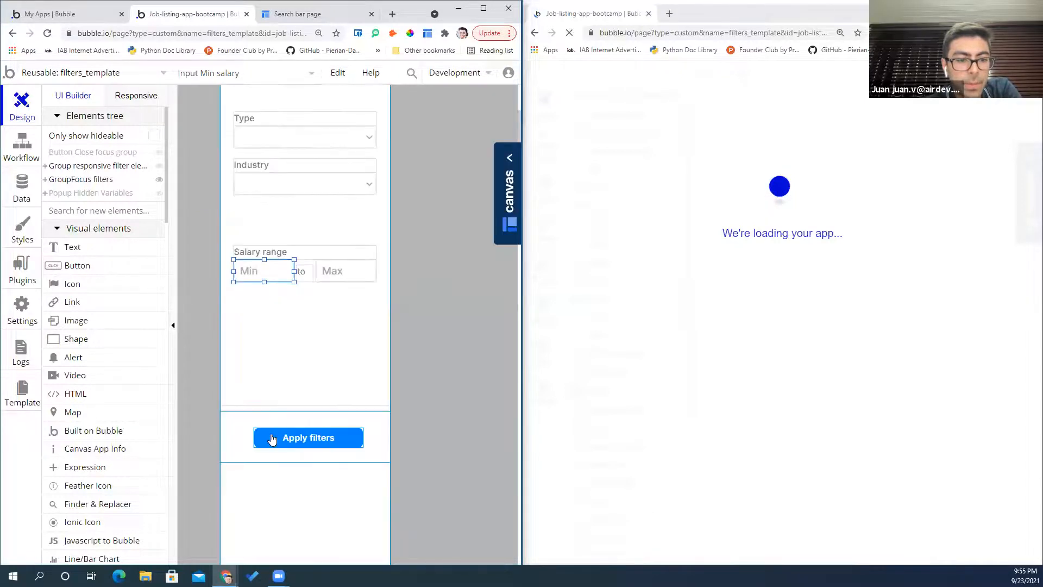
left_click(272, 439)
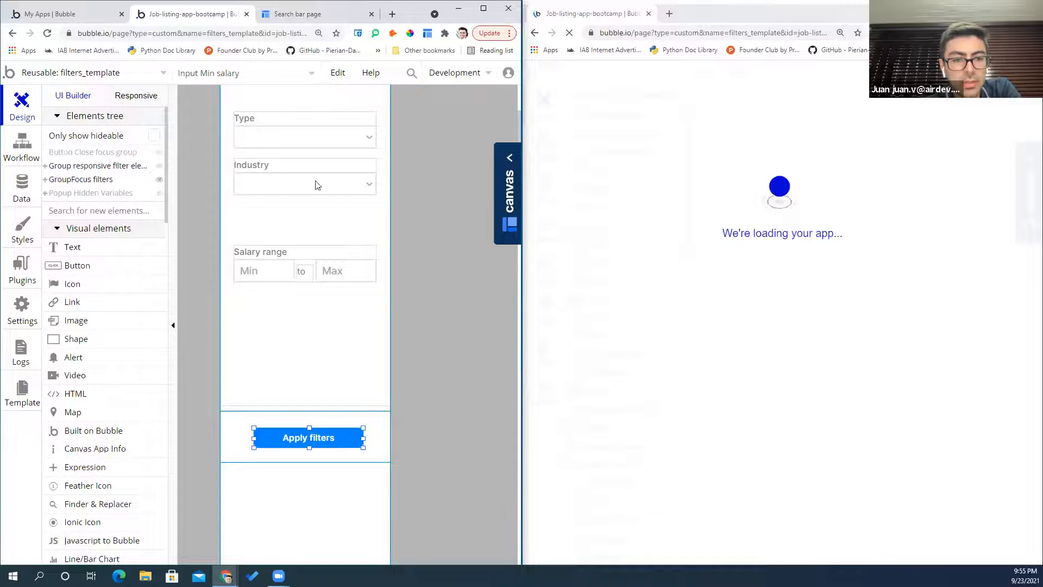
right_click(338, 438)
View the Button Update filters click workflow: set job type state, then hide GroupFocus filters
left_click(440, 146)
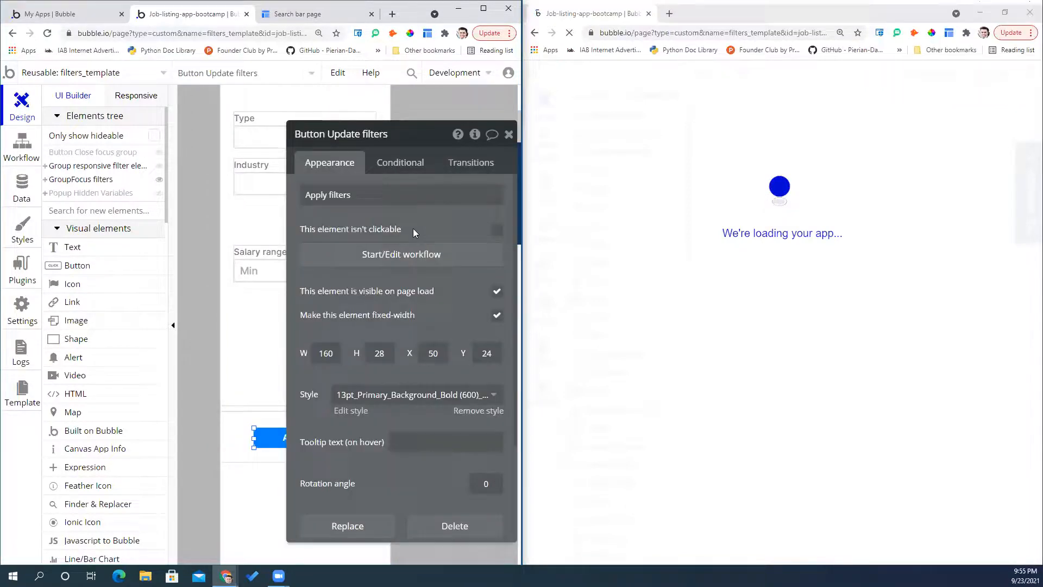
left_click(421, 261)
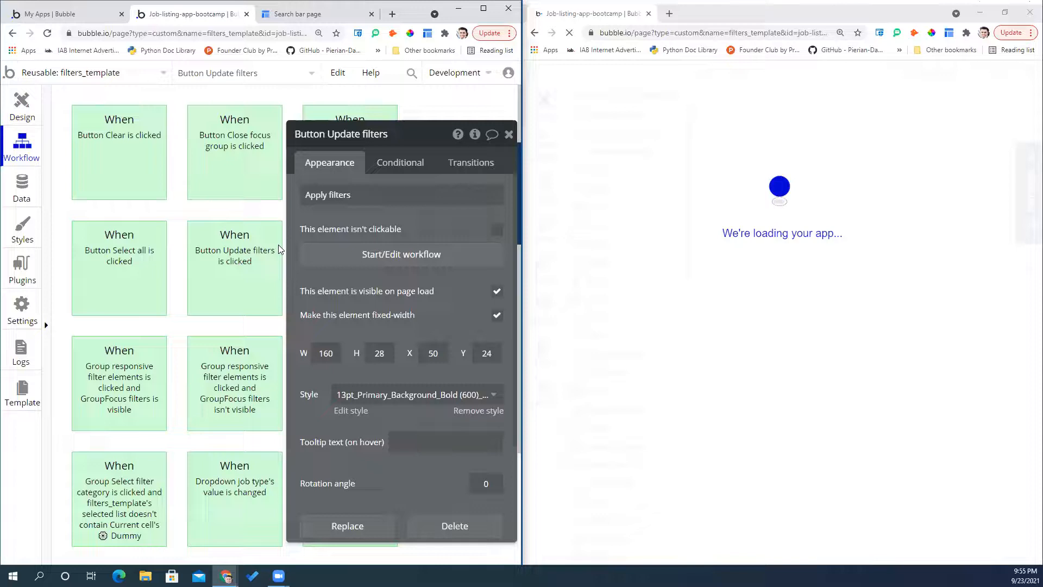
scroll(253, 158, "down", 3)
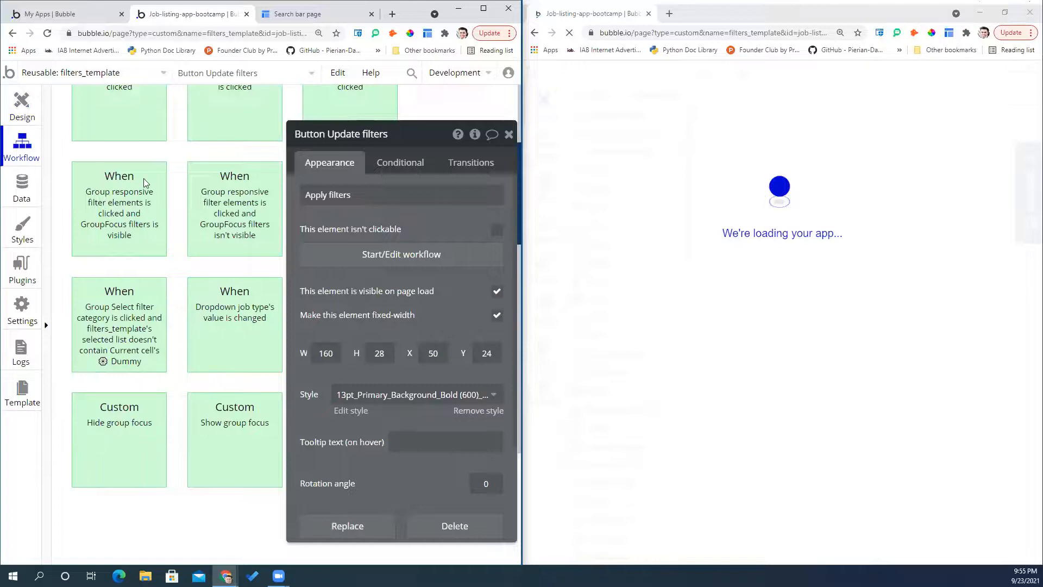
scroll(145, 183, "up", 1)
left_click(508, 134)
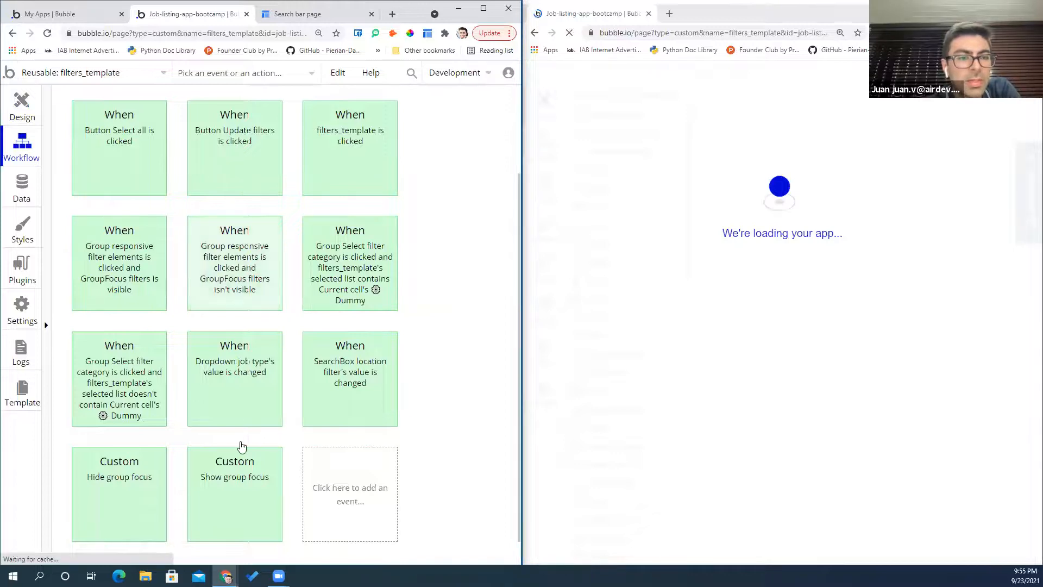
scroll(241, 249, "up", 2)
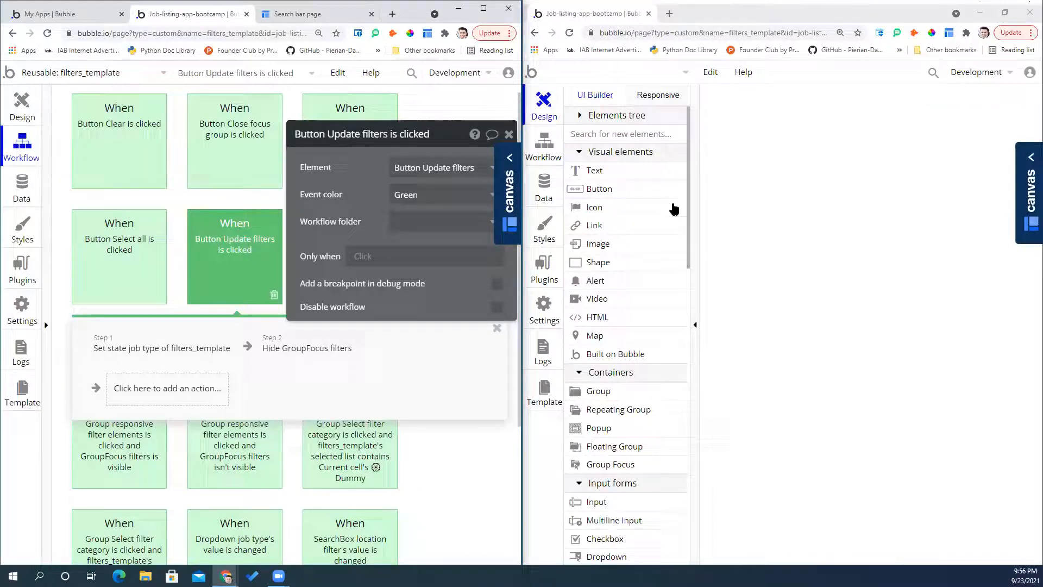
Inspect Step 1's job type, search active, industry and salary range states, then close the duplicate window
left_click(246, 353)
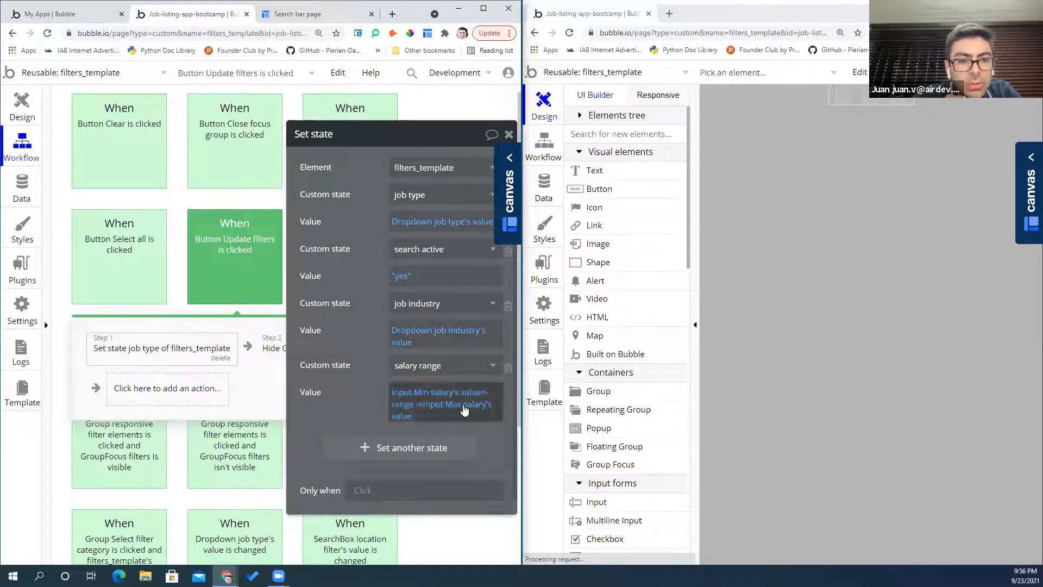
left_click(465, 407)
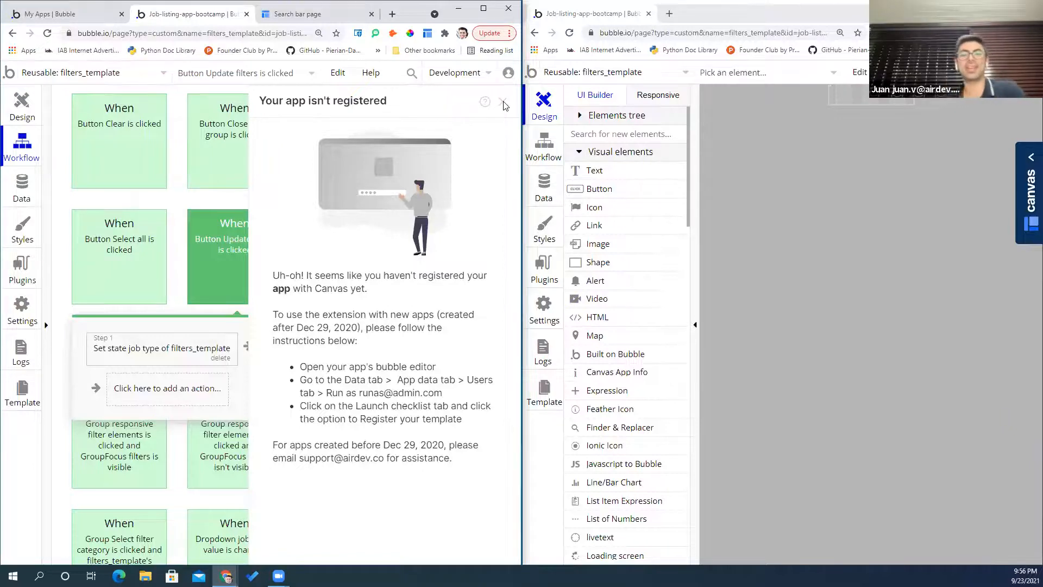
left_click(502, 104)
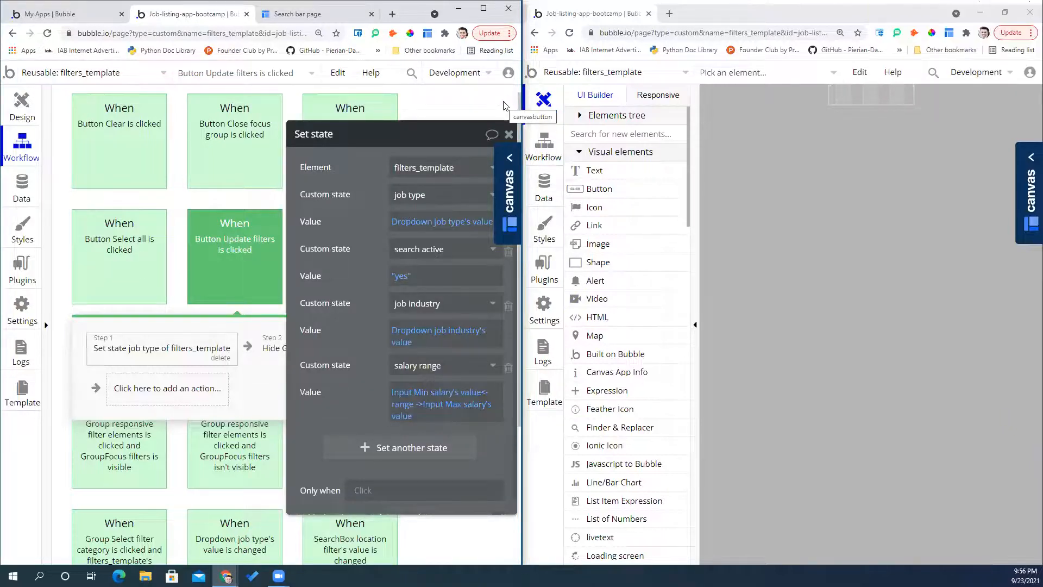
left_click(650, 17)
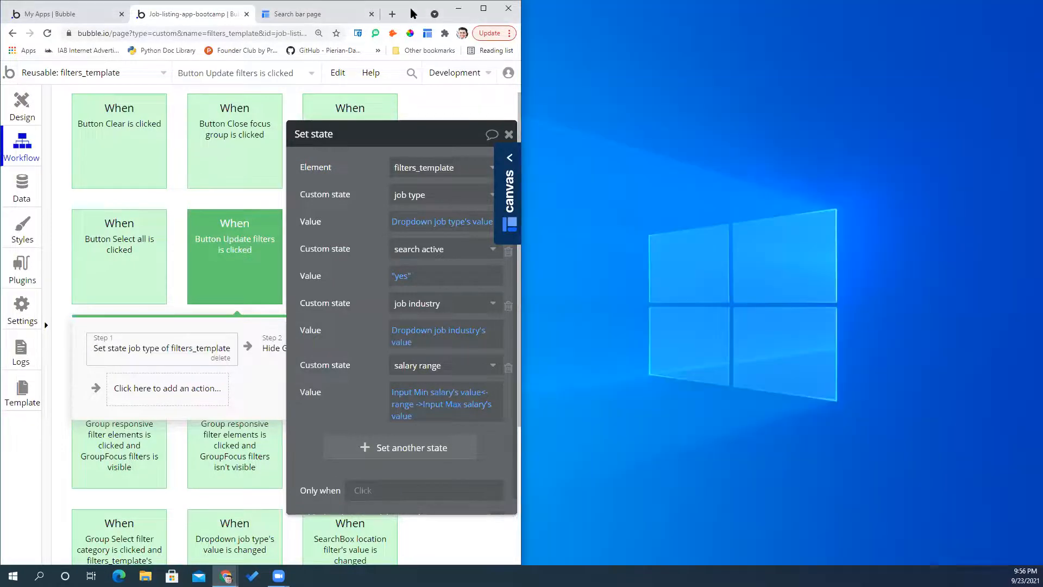
Maximize the remaining editor window, close the Set state panel and view the Design tab
left_click_drag(413, 14, 869, 46)
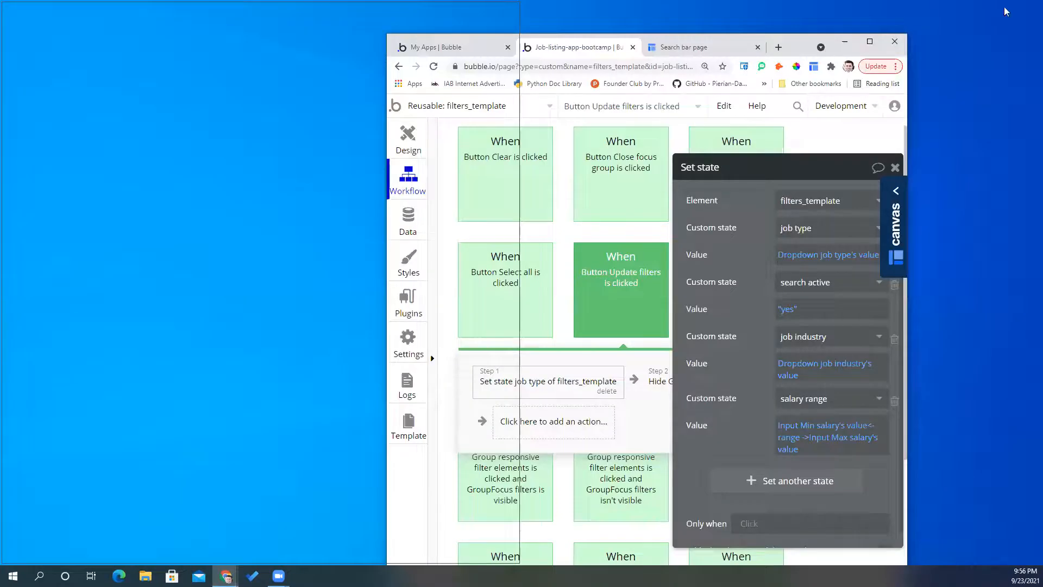
key("super+Up")
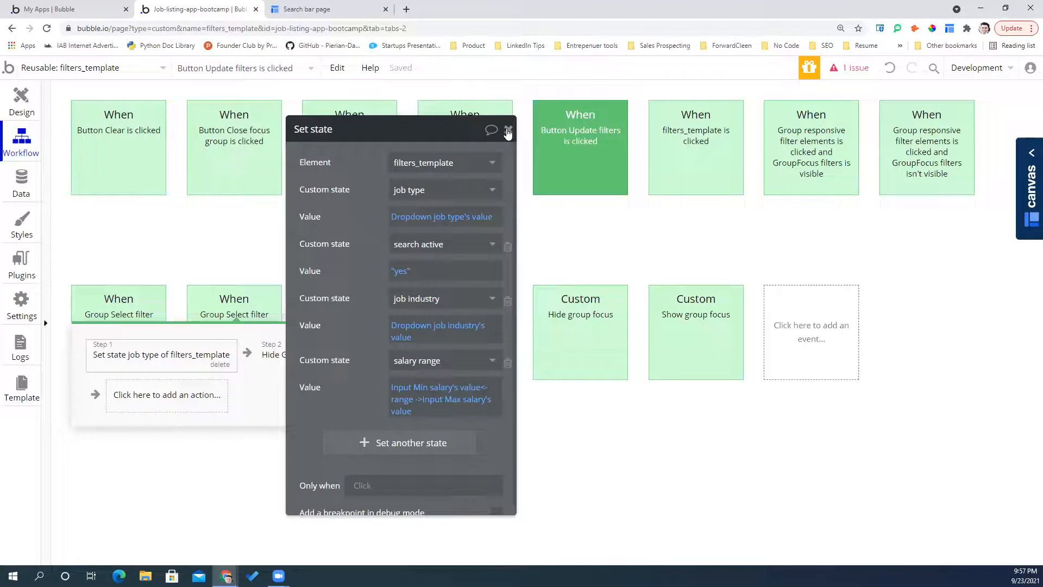
left_click(603, 270)
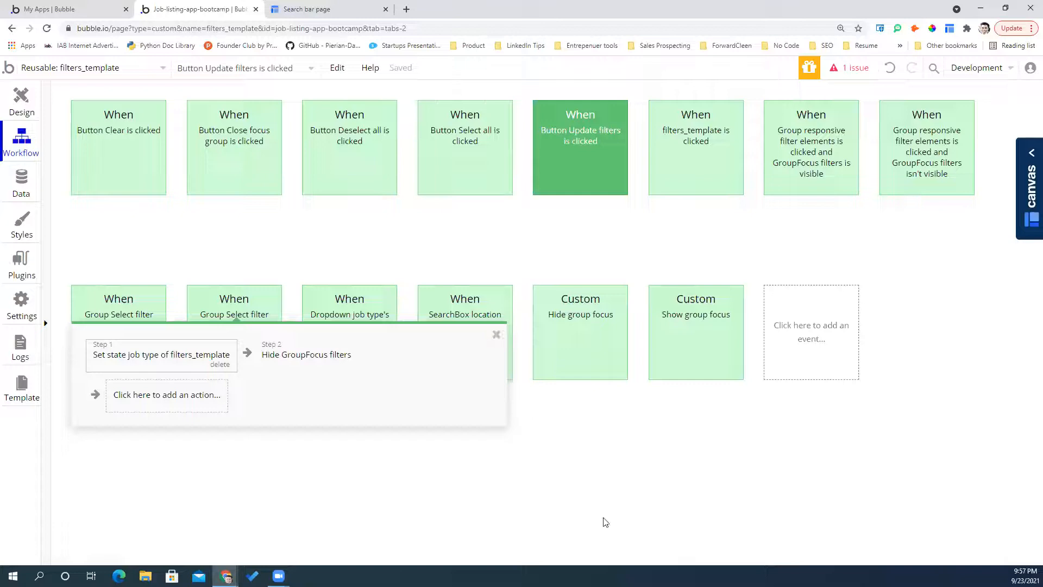
left_click(24, 102)
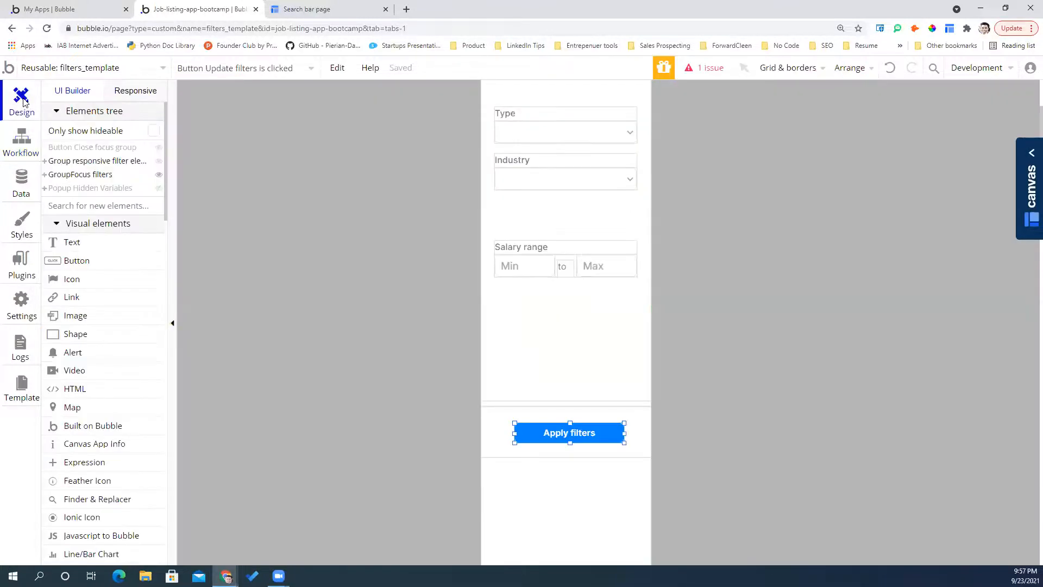
Switch between Design and Workflow to reopen the Update filters workflow's Set state step
left_click(16, 146)
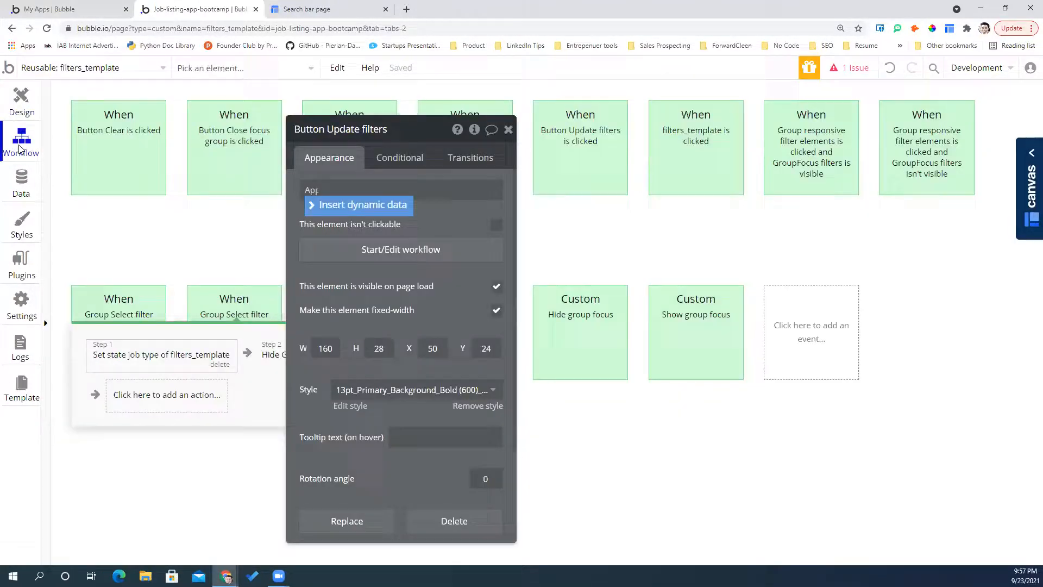
left_click(508, 131)
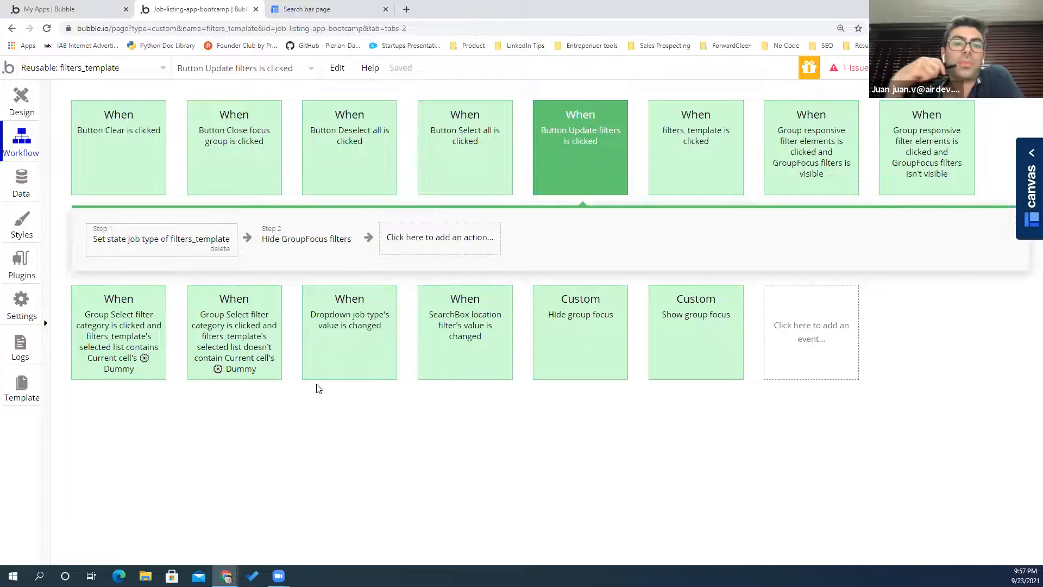
left_click(20, 105)
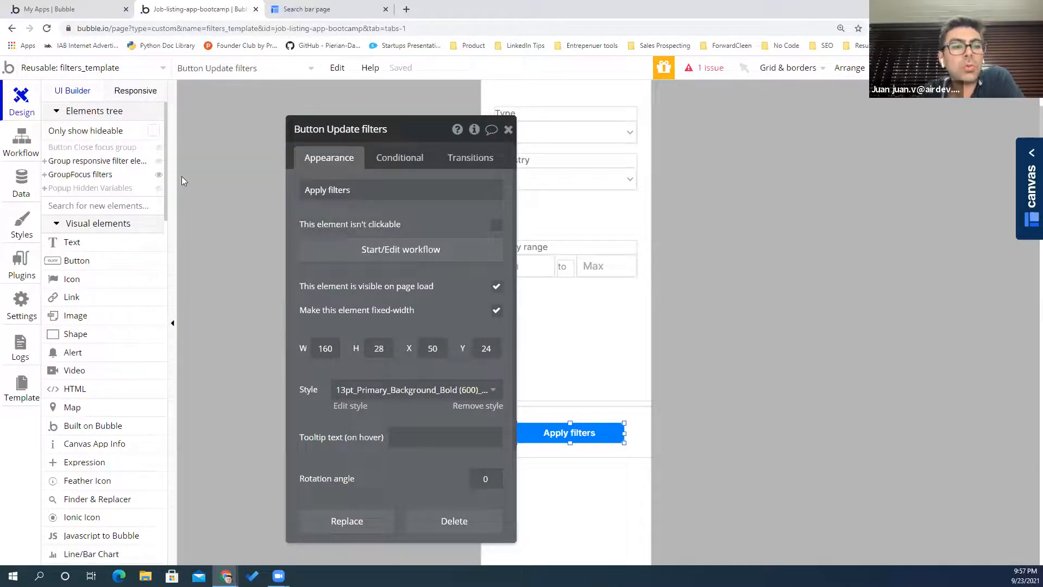
left_click(26, 146)
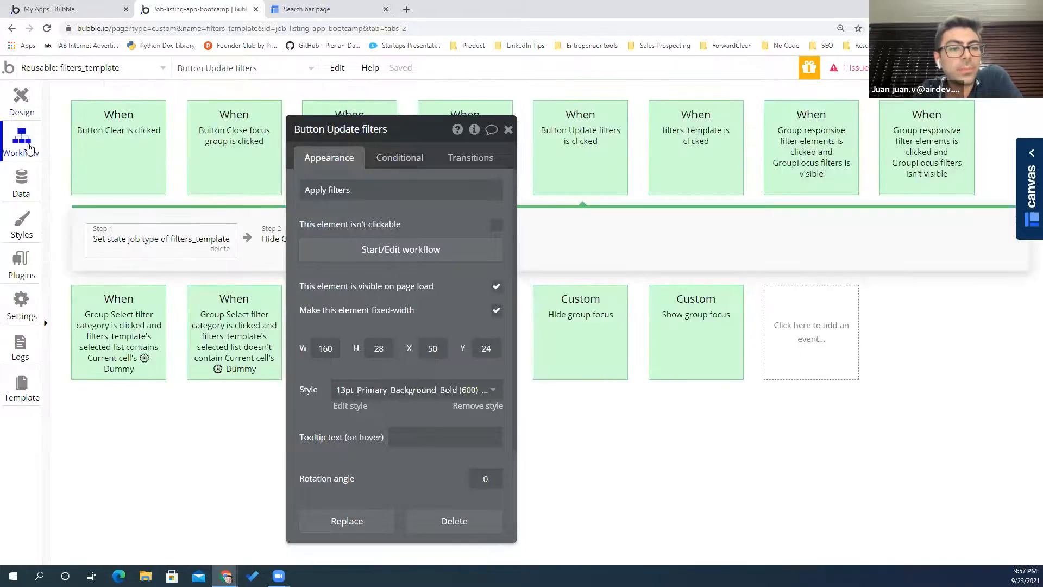
Add a new number custom state named 'Salary max' to the Set state step
left_click(169, 242)
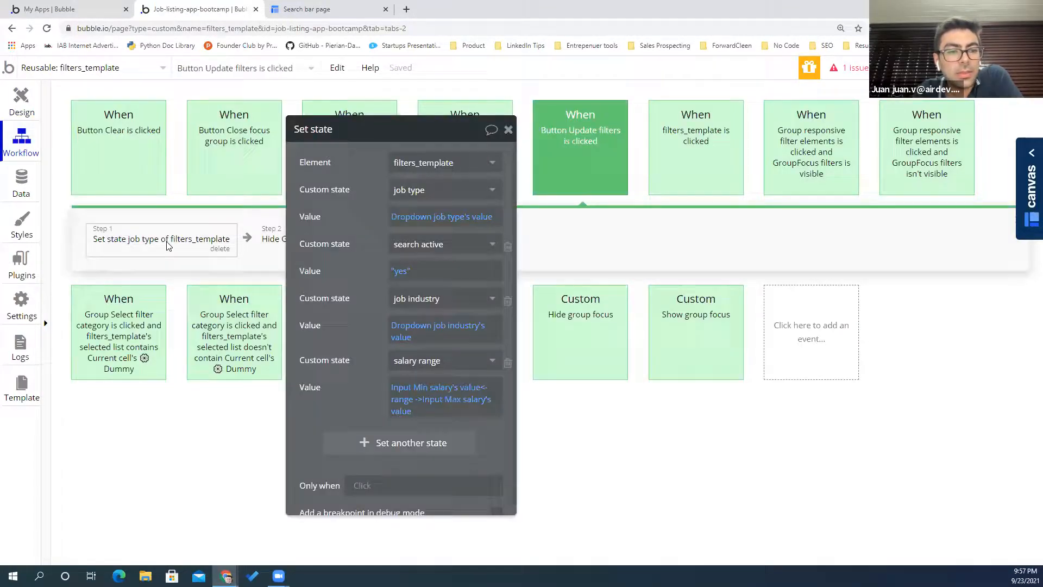
left_click(376, 443)
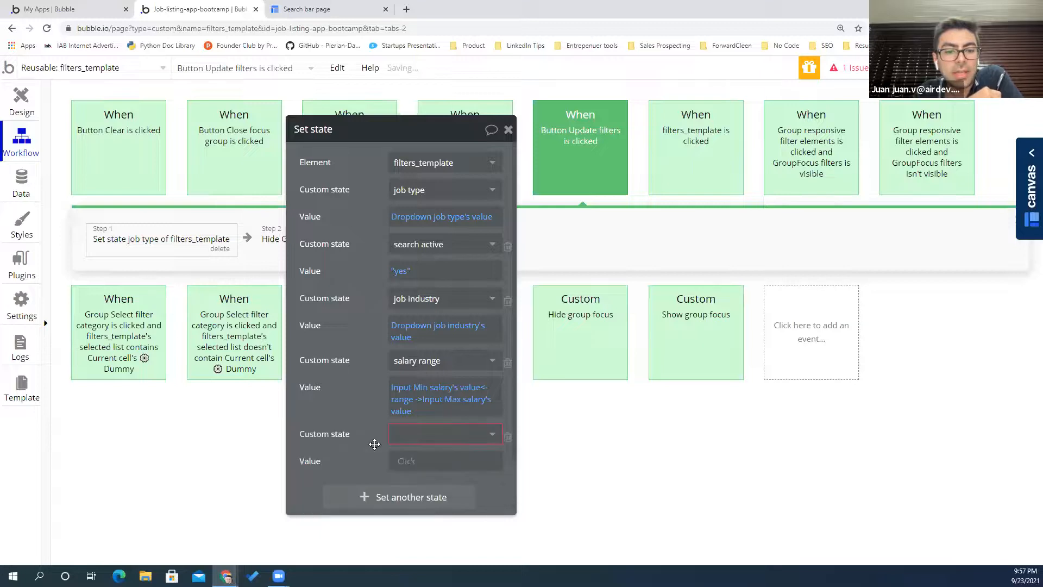
scroll(376, 444, "down", 1)
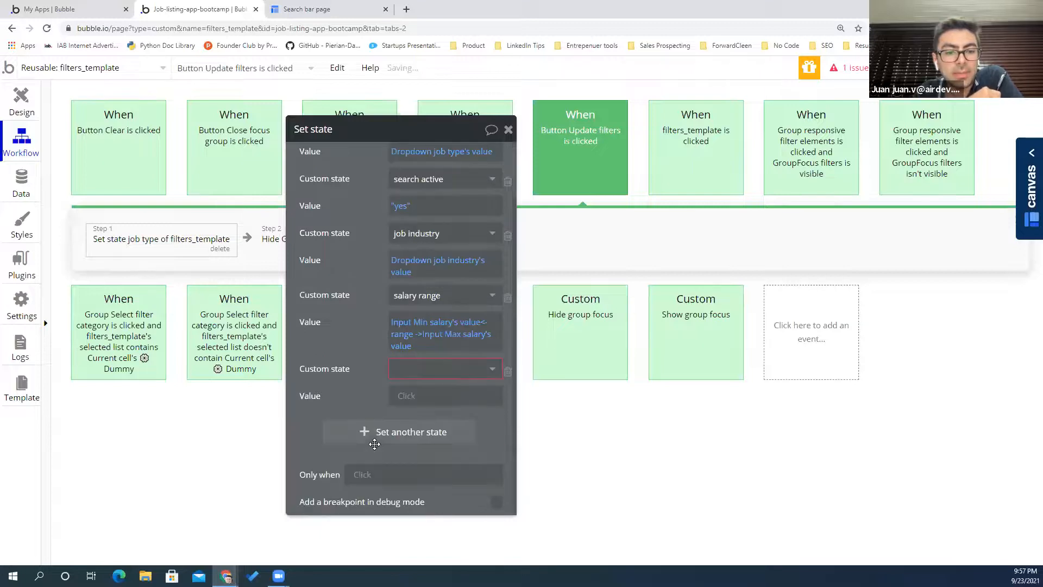
left_click(435, 373)
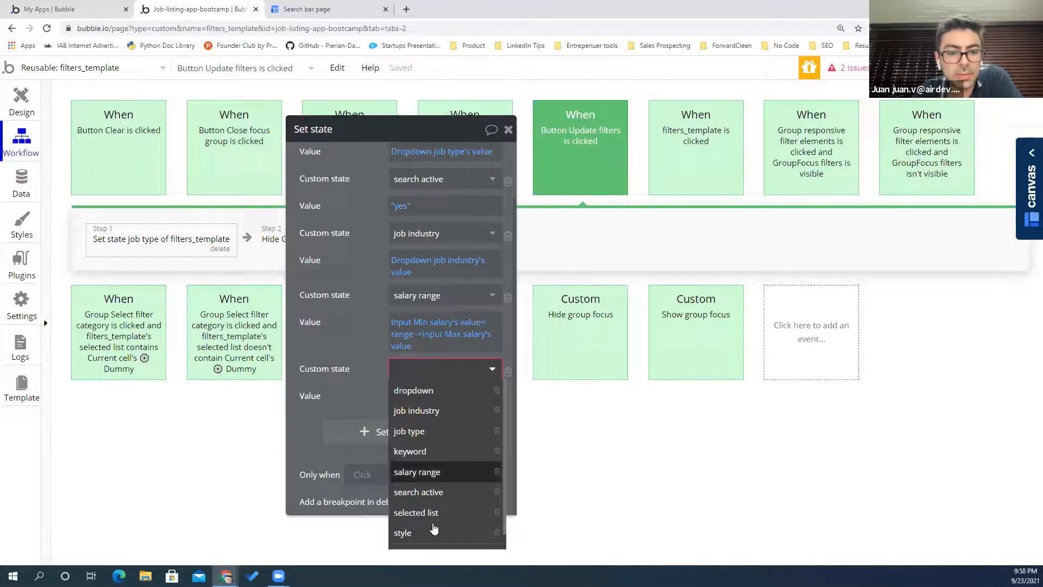
scroll(440, 535, "down", 1)
key("Return")
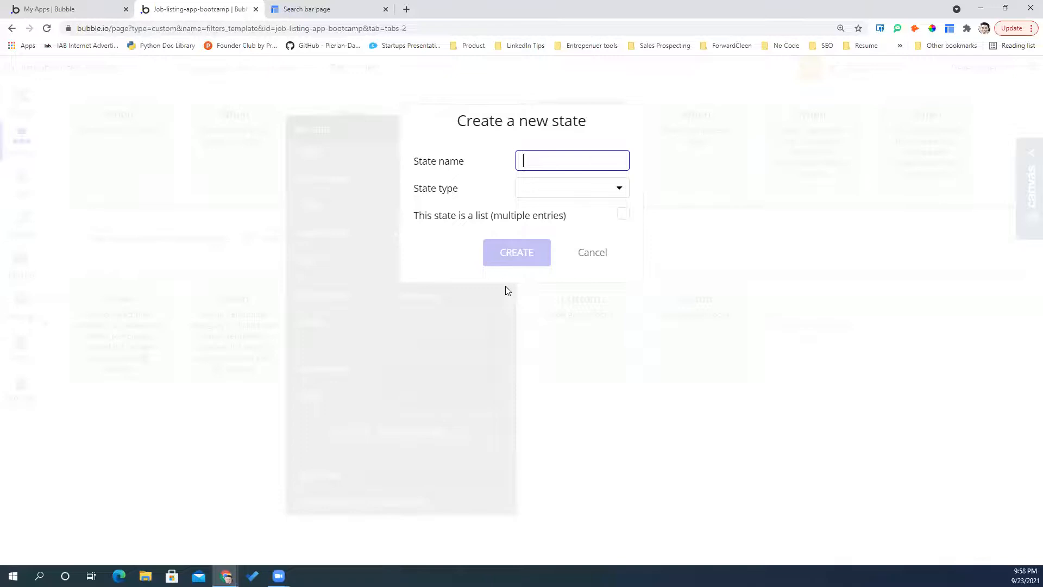
type("S")
key("BackSpace")
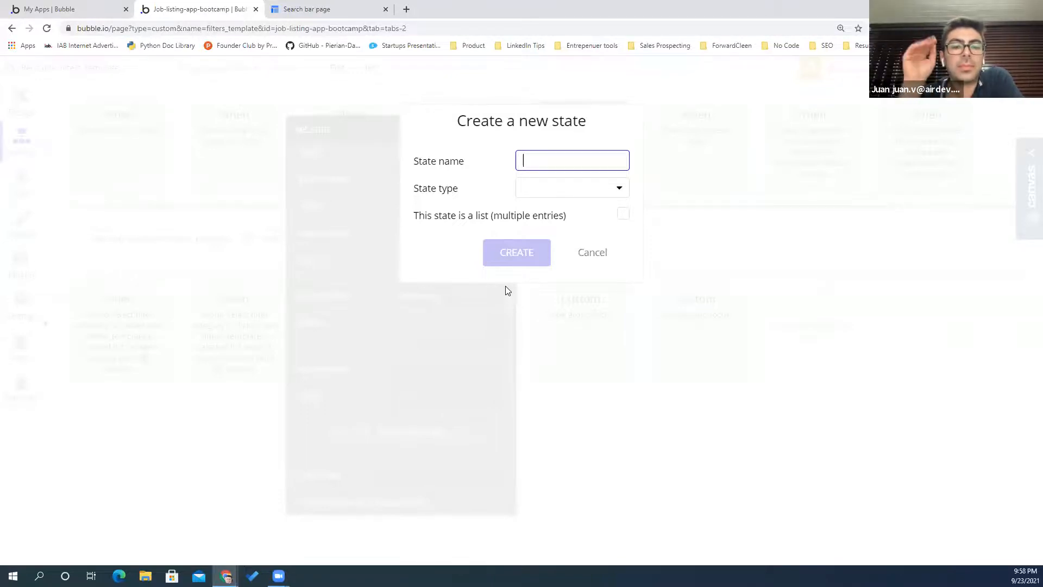
type("Sala")
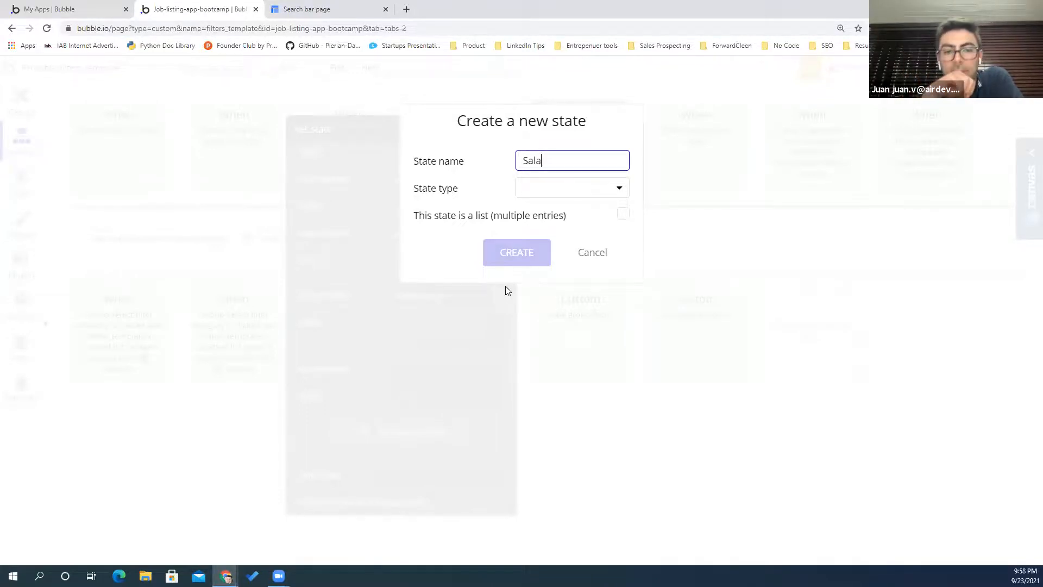
type("ry max")
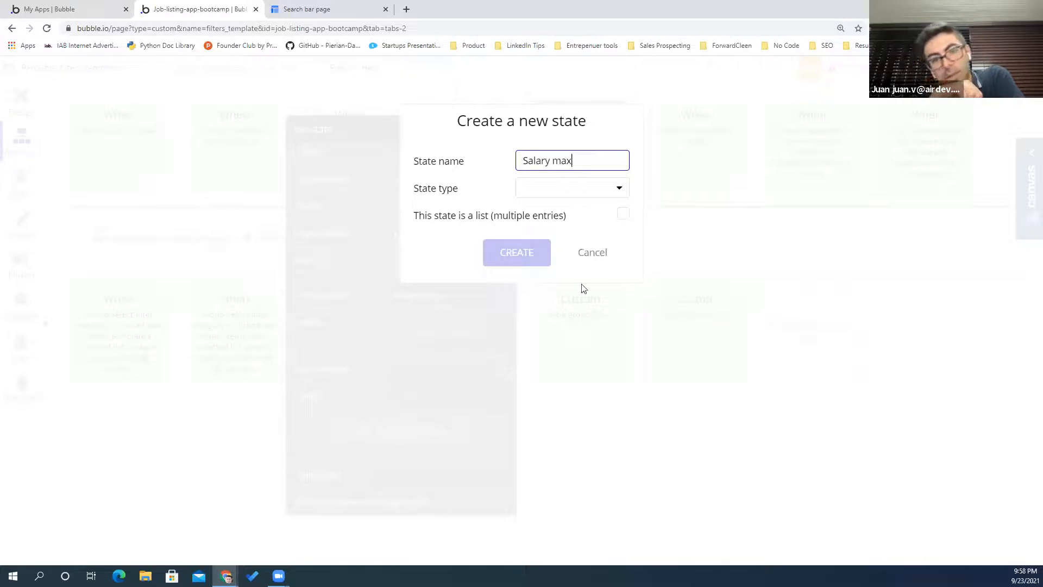
left_click(619, 193)
left_click(585, 234)
left_click(510, 255)
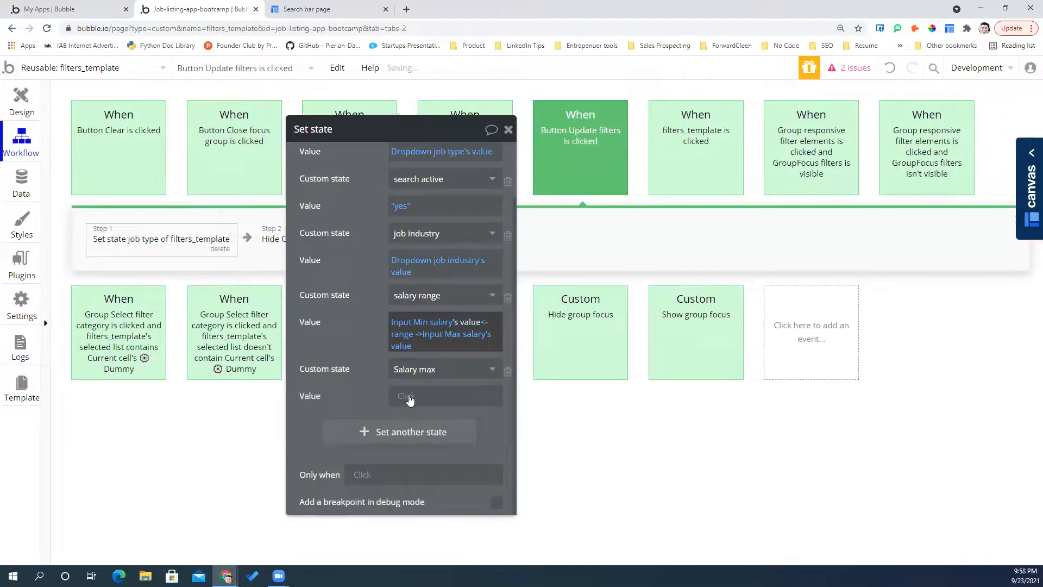
Set Salary max's value to Input Max salary's value
left_click(409, 397)
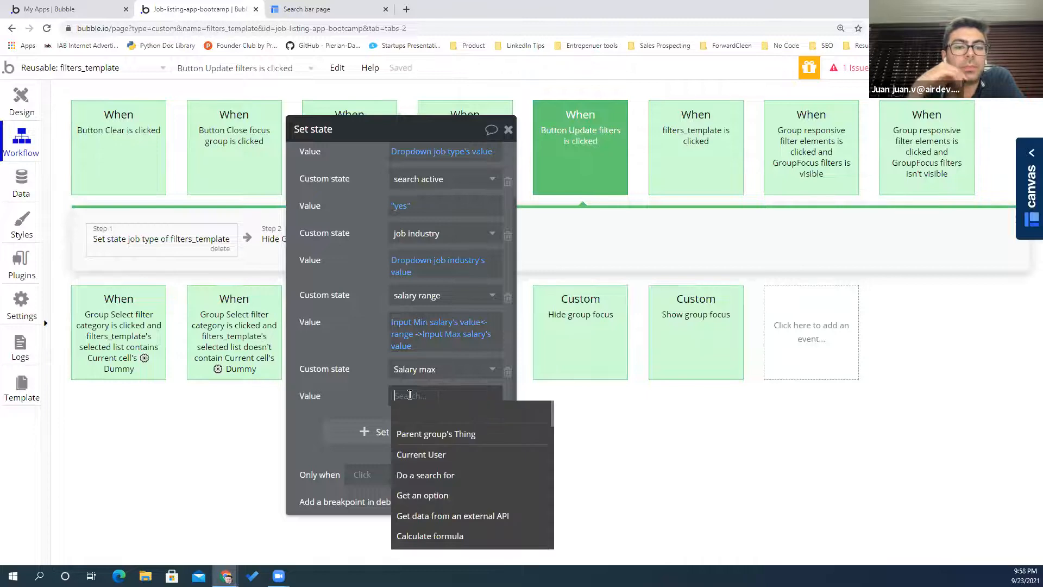
type("max")
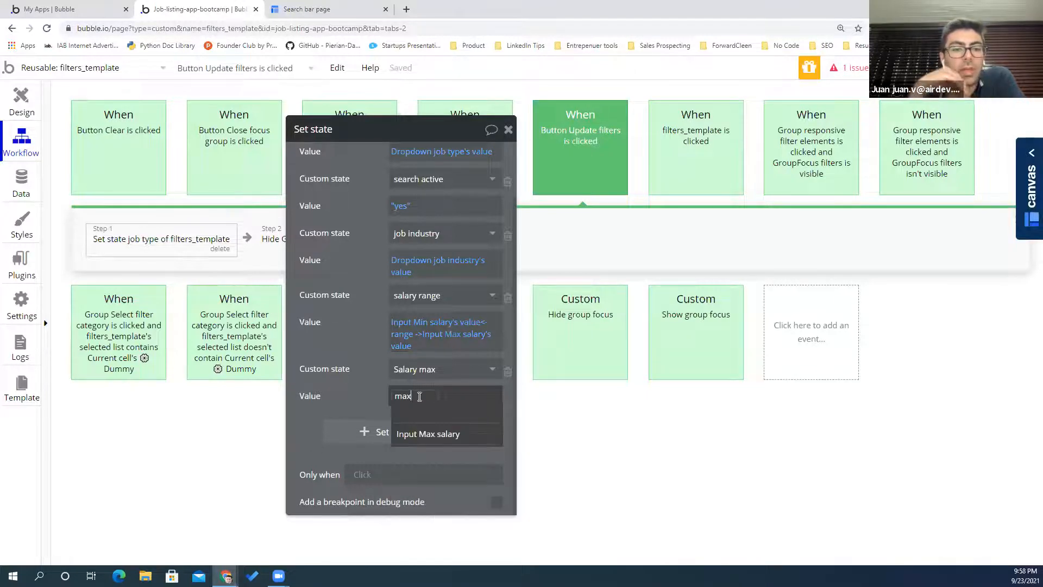
left_click(405, 434)
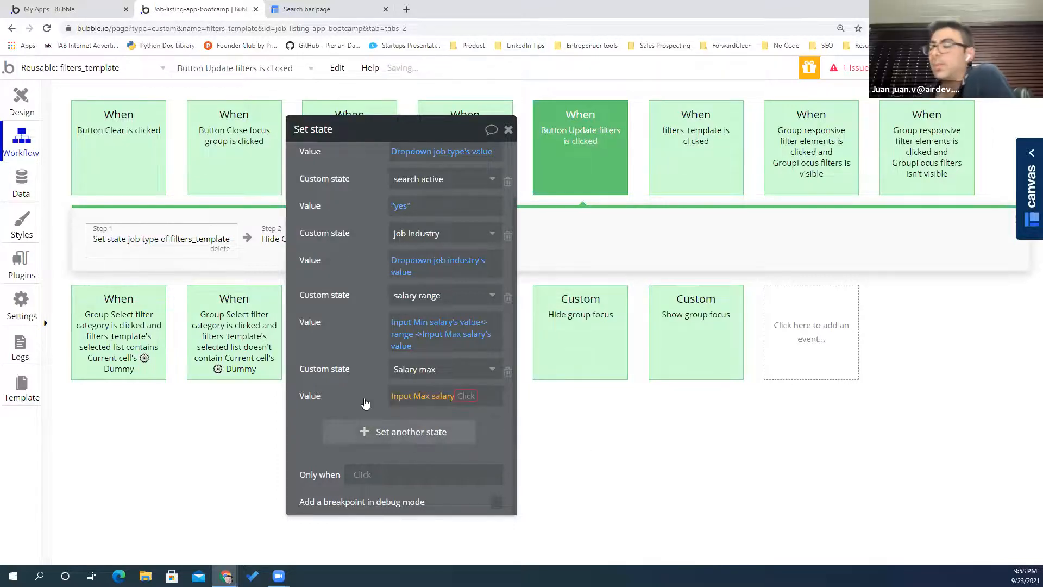
left_click(414, 425)
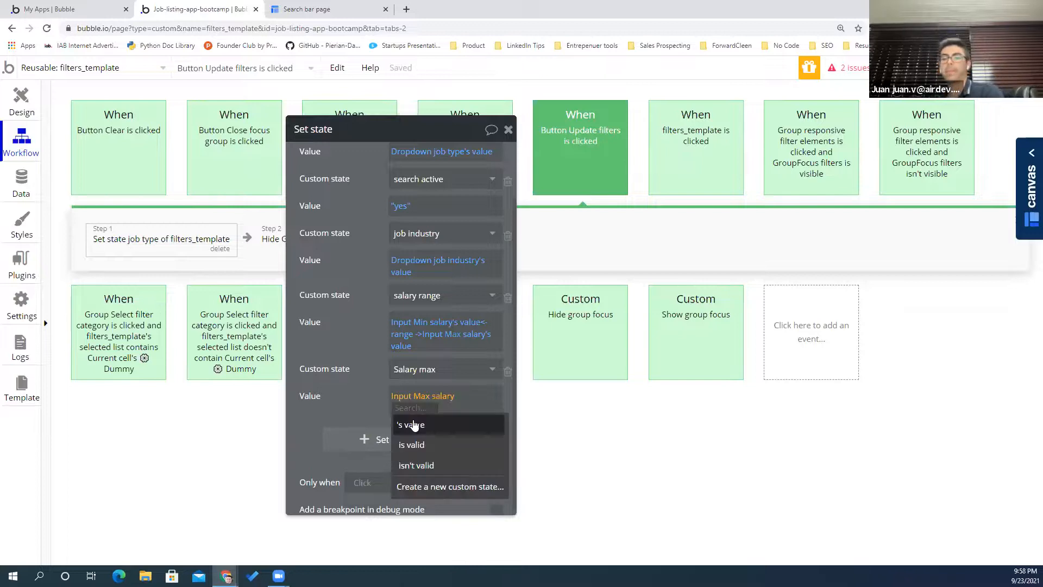
left_click(414, 424)
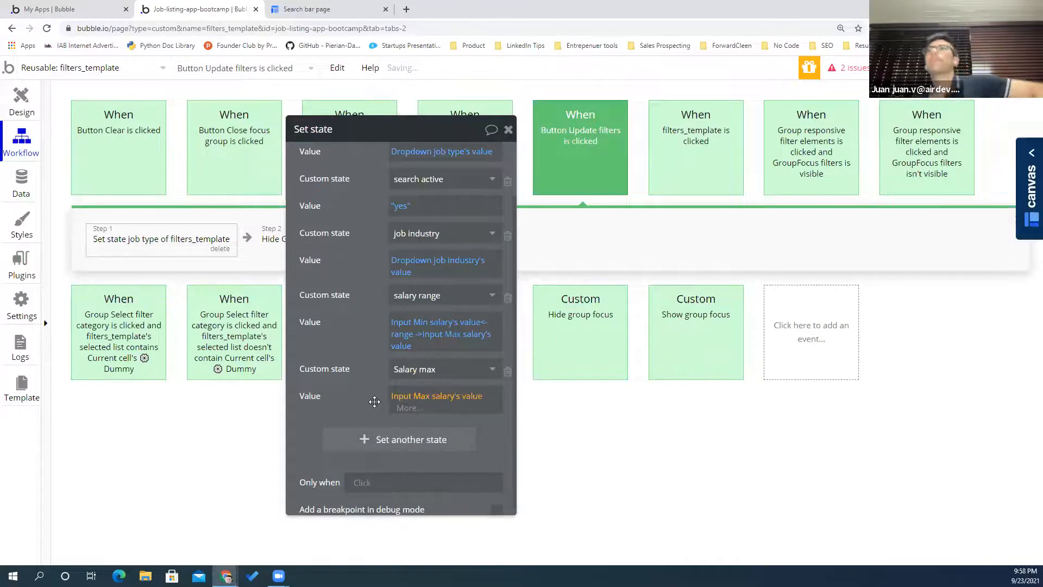
Add a new number custom state named Salary min to the Set state step
left_click(393, 442)
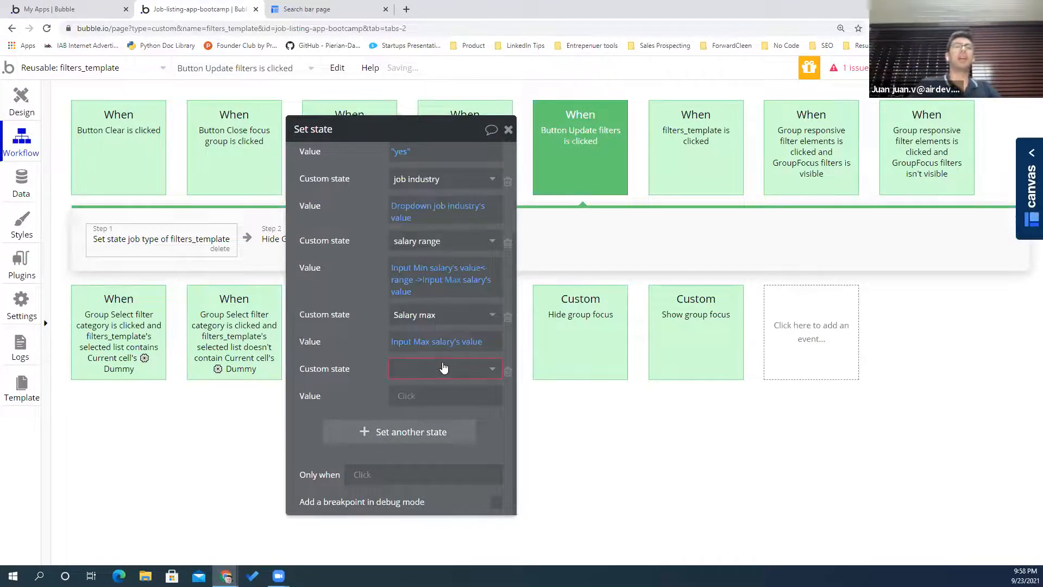
scroll(430, 533, "down", 2)
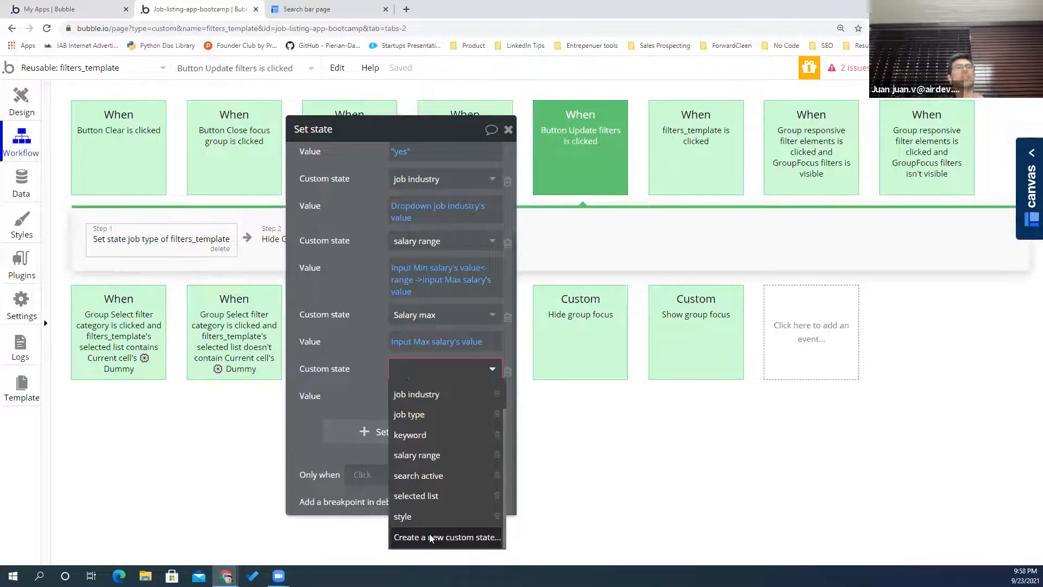
key("Return")
type("S")
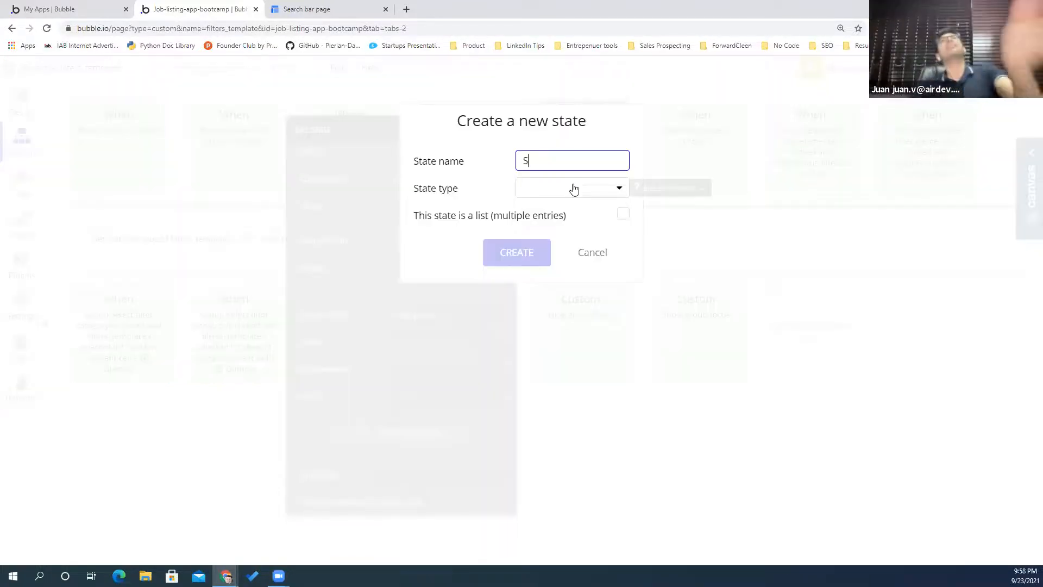
type("alary ")
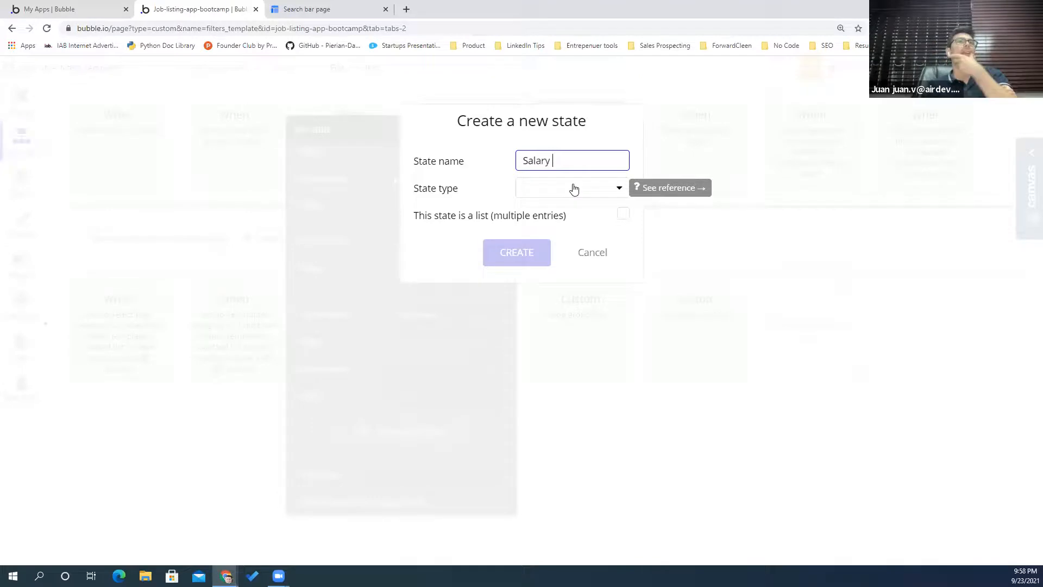
type("min")
left_click(577, 186)
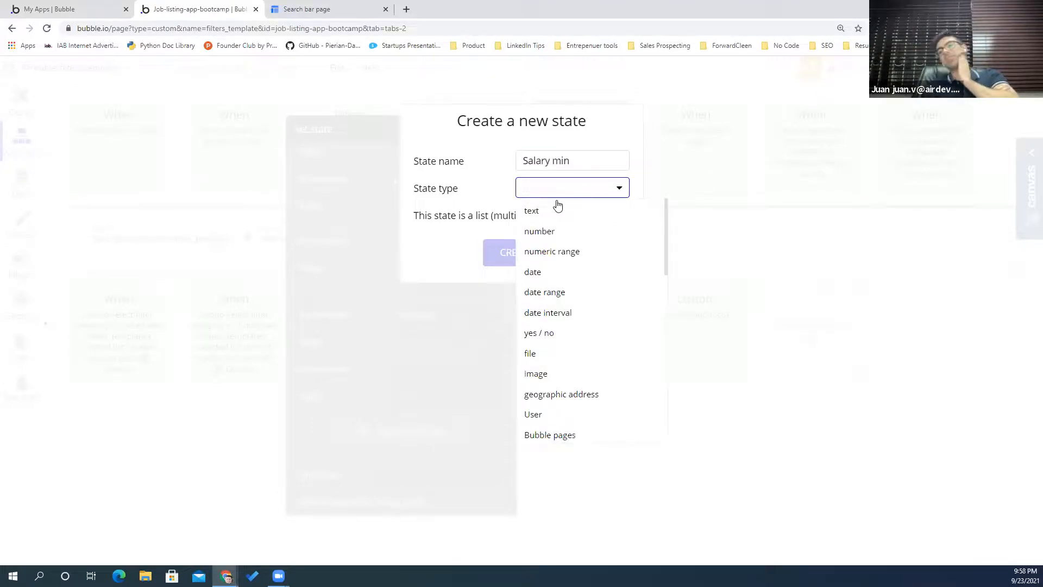
left_click(525, 254)
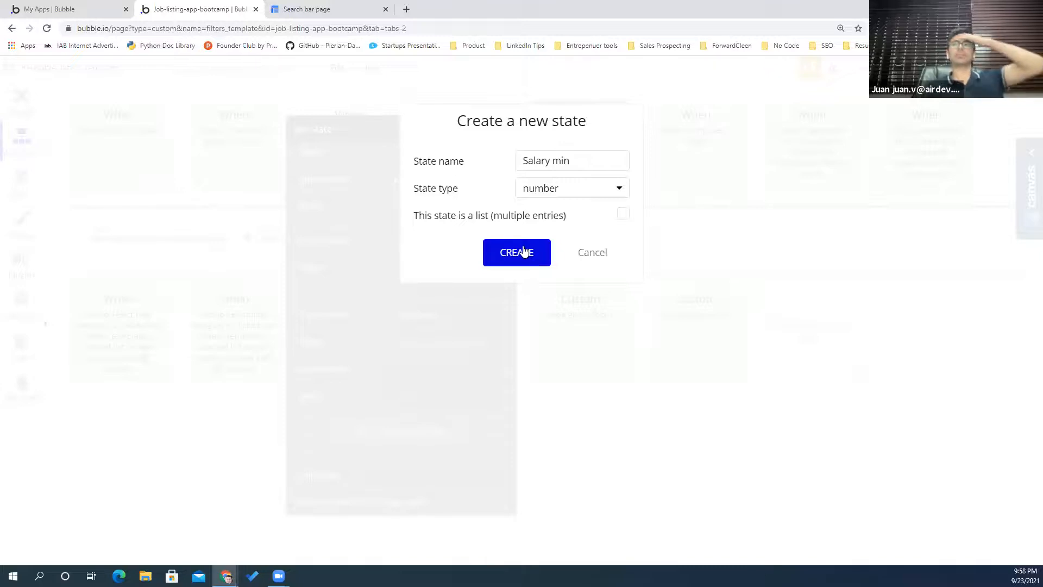
left_click(523, 251)
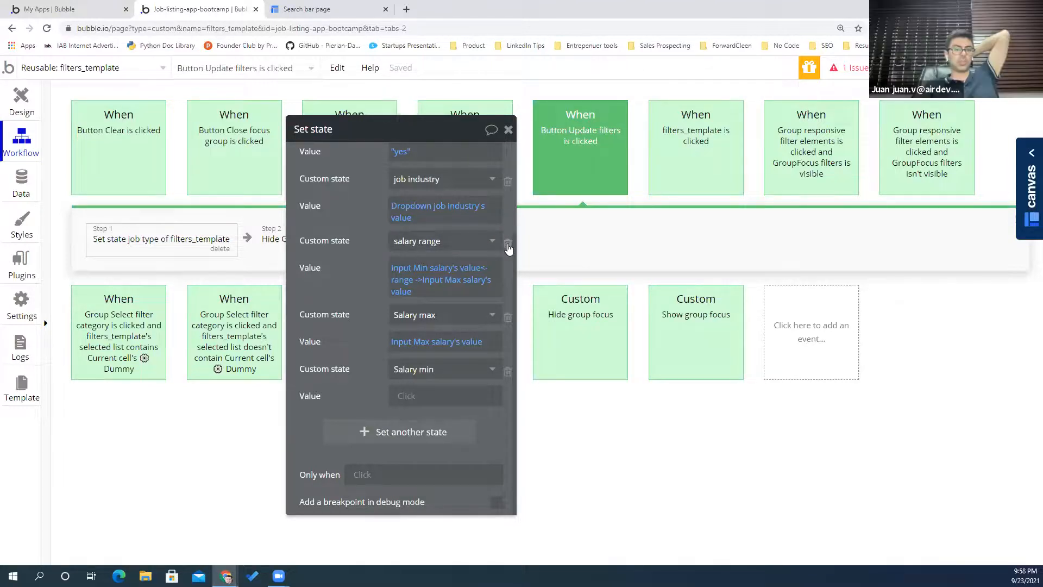
Remove the salary range row and set Salary min to Input Min salary's value
left_click(508, 243)
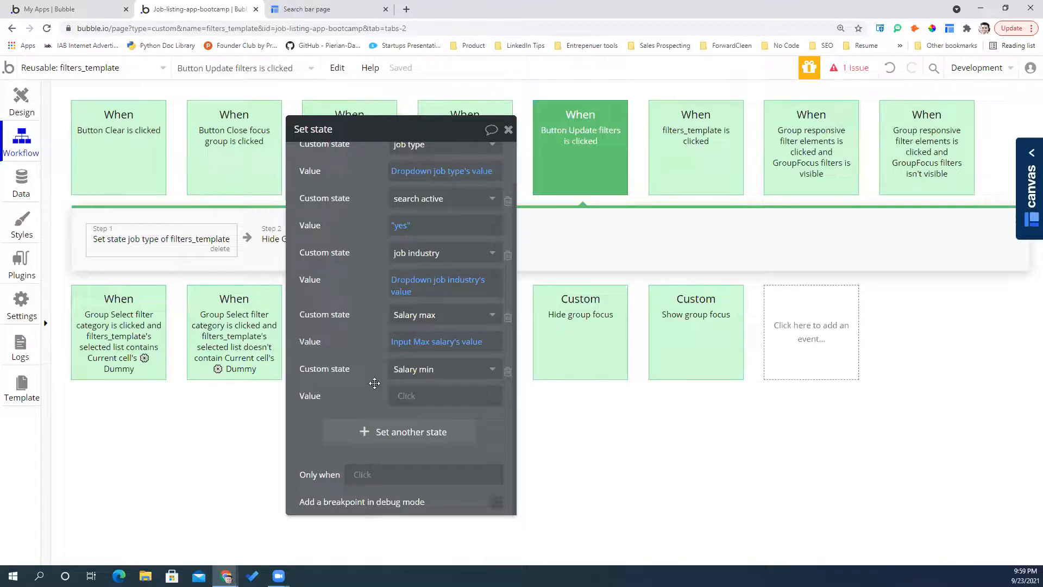
left_click(404, 398)
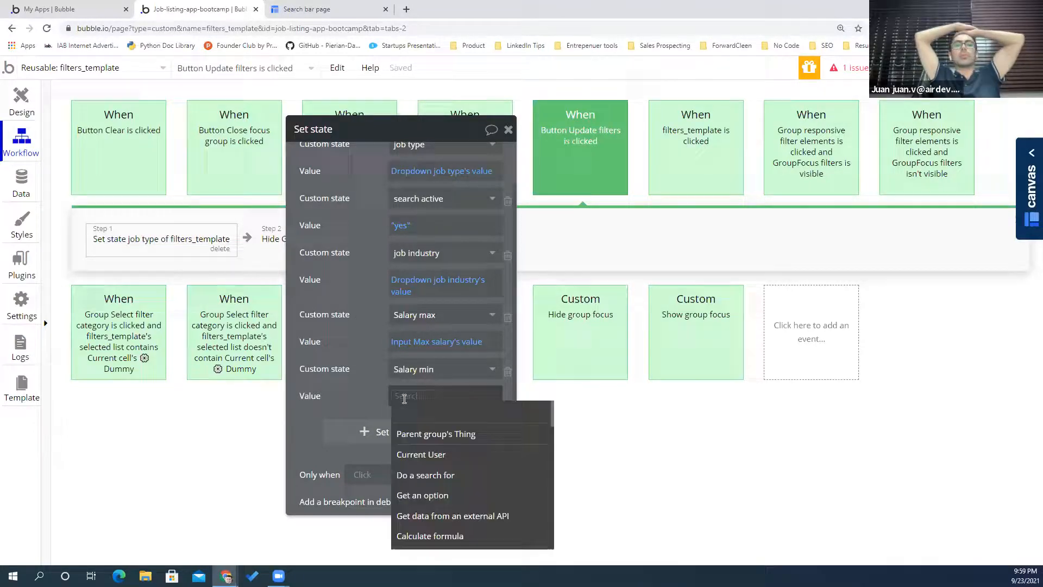
type("min")
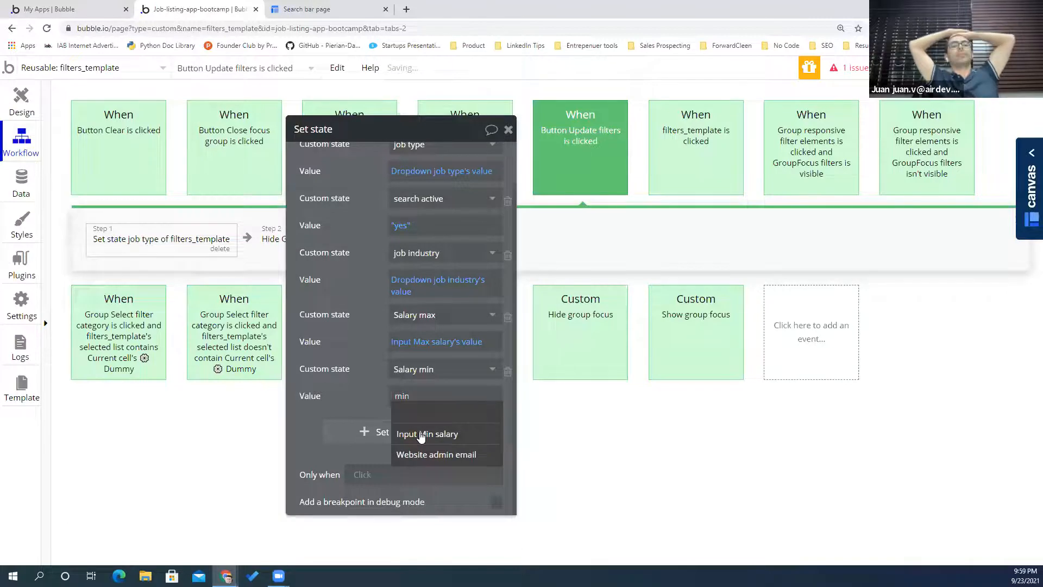
left_click(421, 435)
left_click(470, 397)
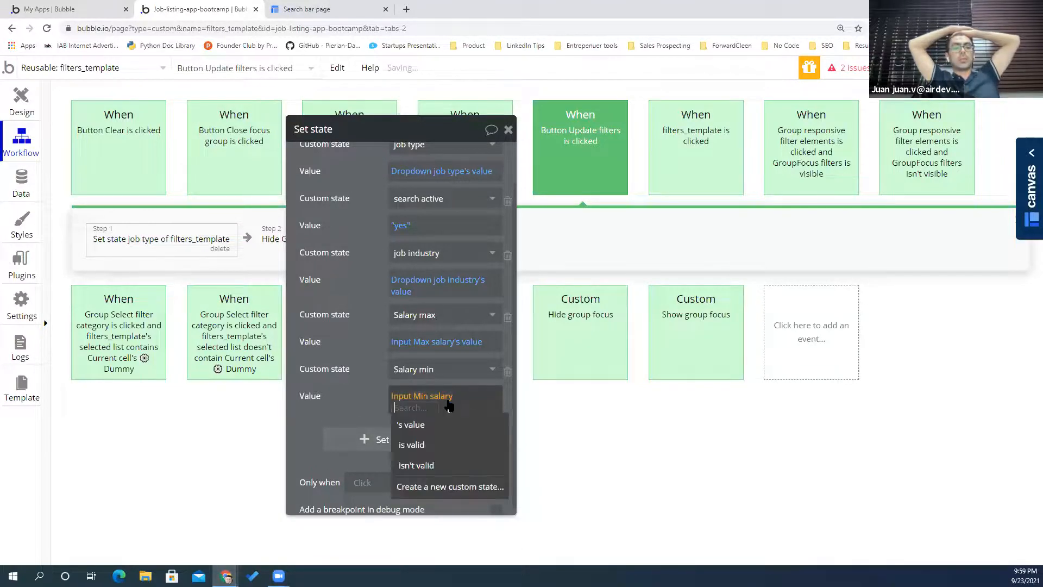
left_click(421, 425)
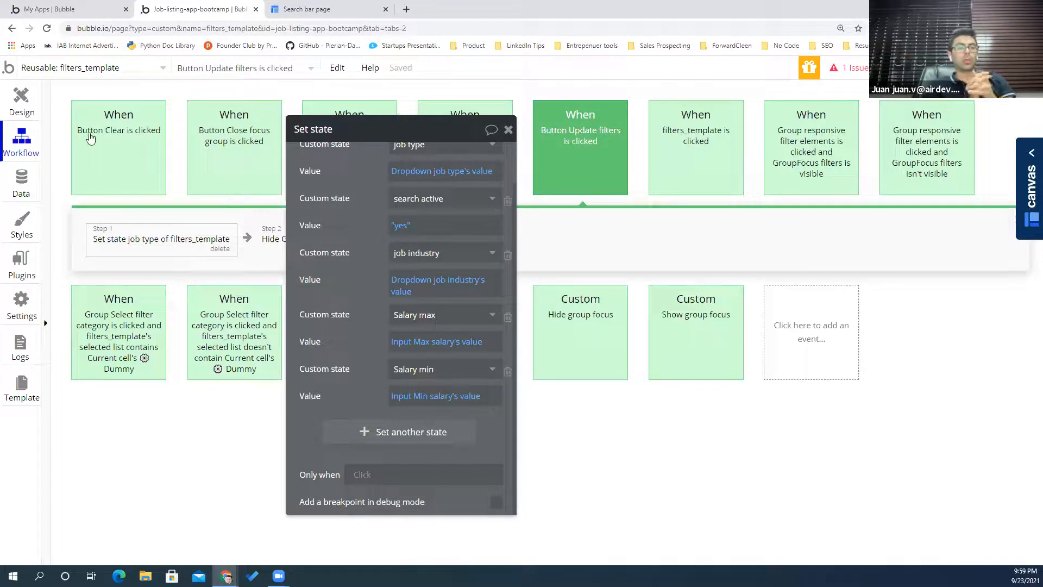
left_click_drag(441, 135, 836, 143)
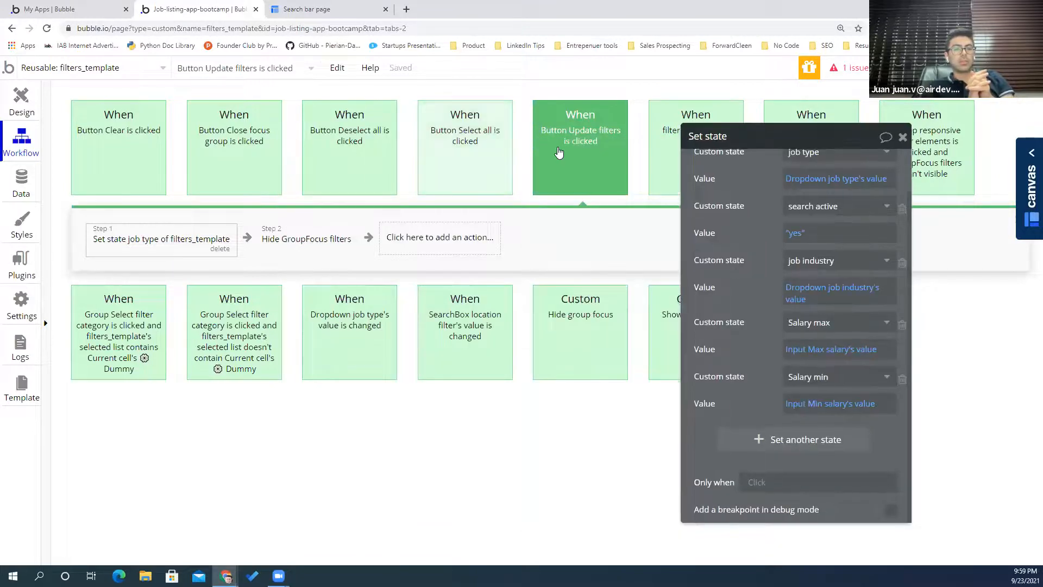
Review the Button Clear and Select all workflows, then switch to the search page
left_click(105, 165)
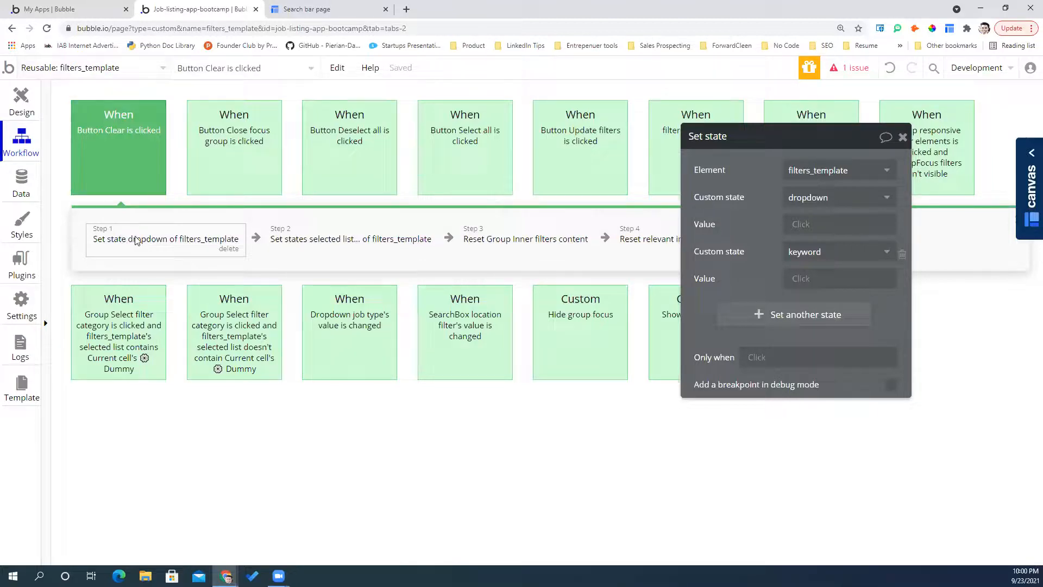
left_click(475, 152)
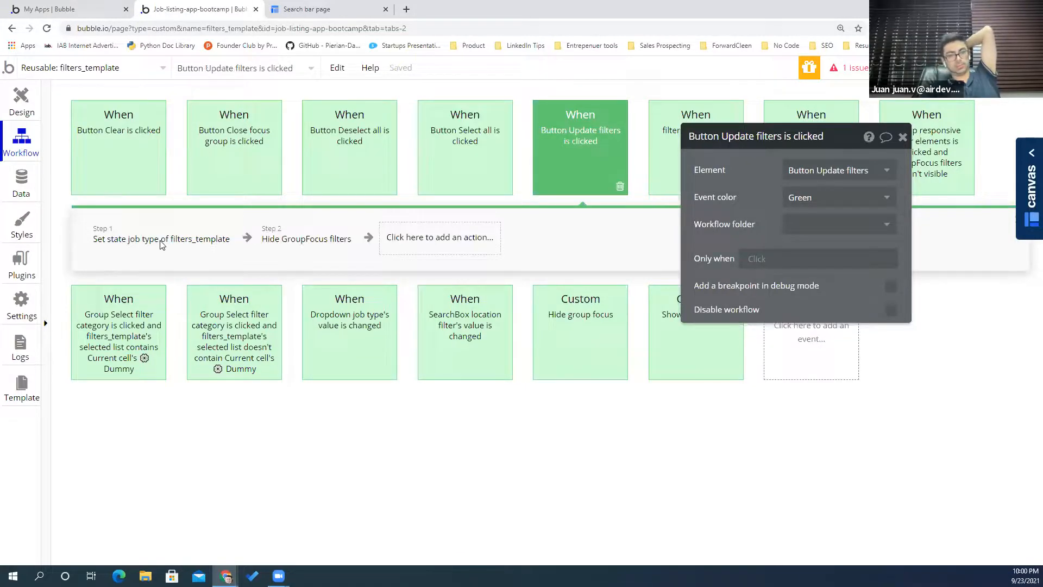
left_click(78, 72)
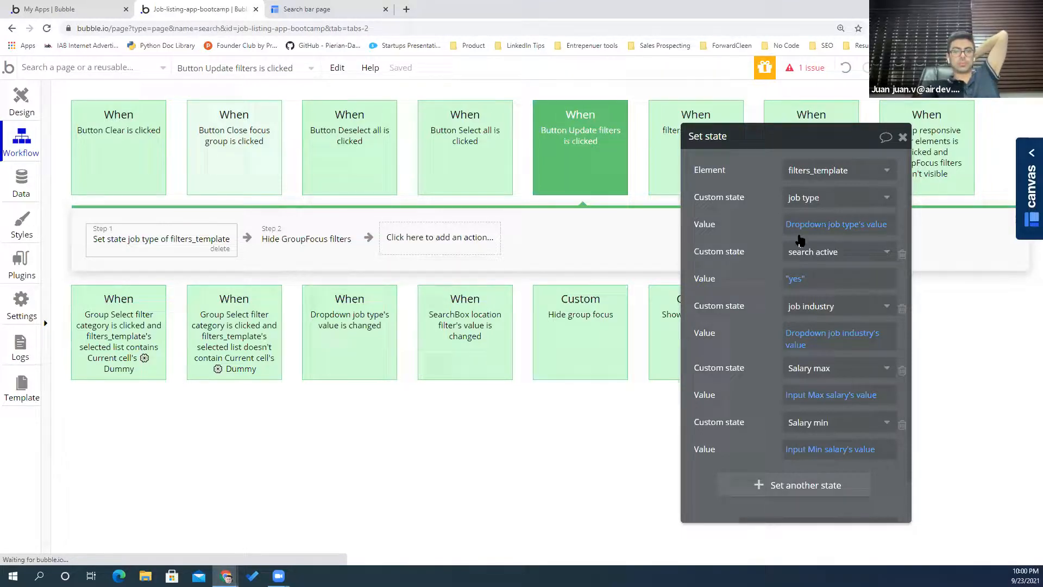
On the search page, open the job listings repeating group's Search for Job listings constraints
left_click(21, 144)
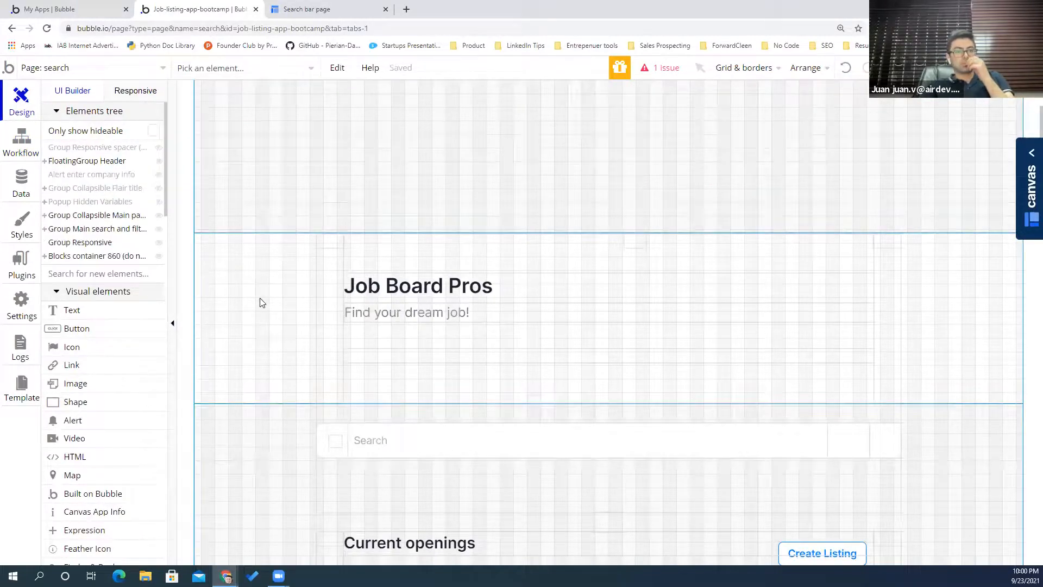
scroll(324, 342, "down", 6)
scroll(323, 331, "down", 1)
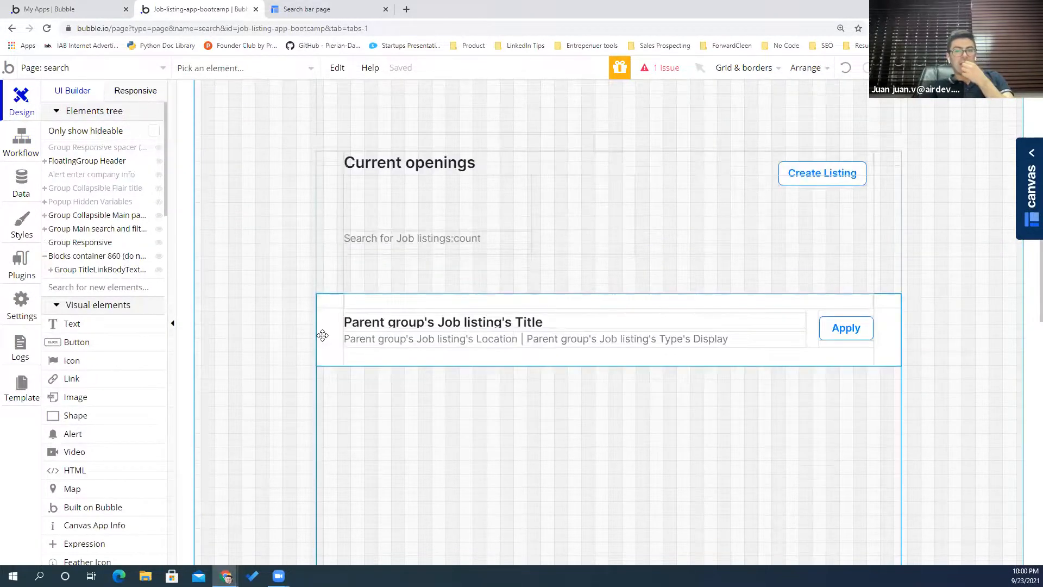
double_click(323, 329)
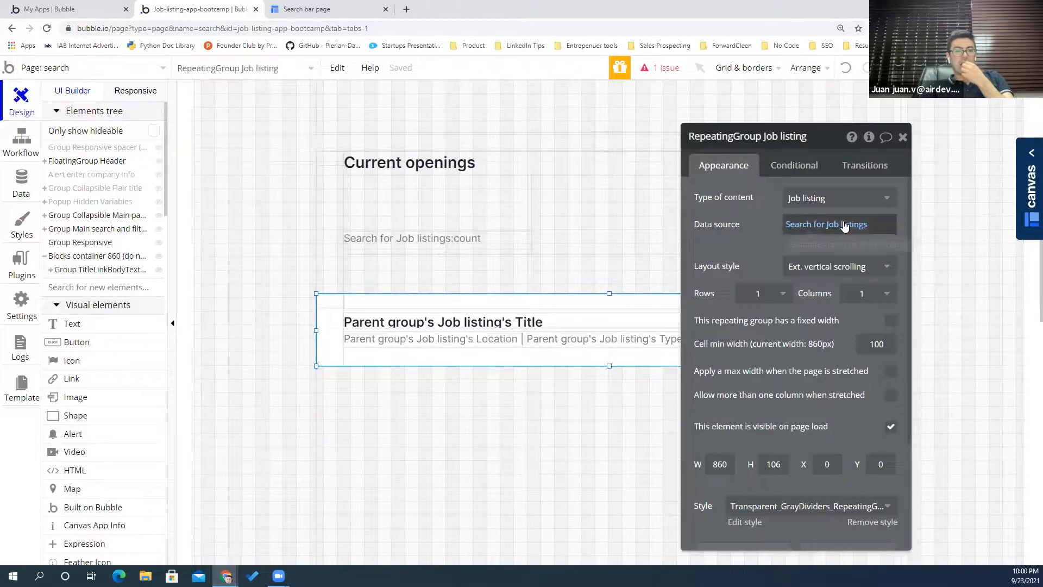
left_click(827, 224)
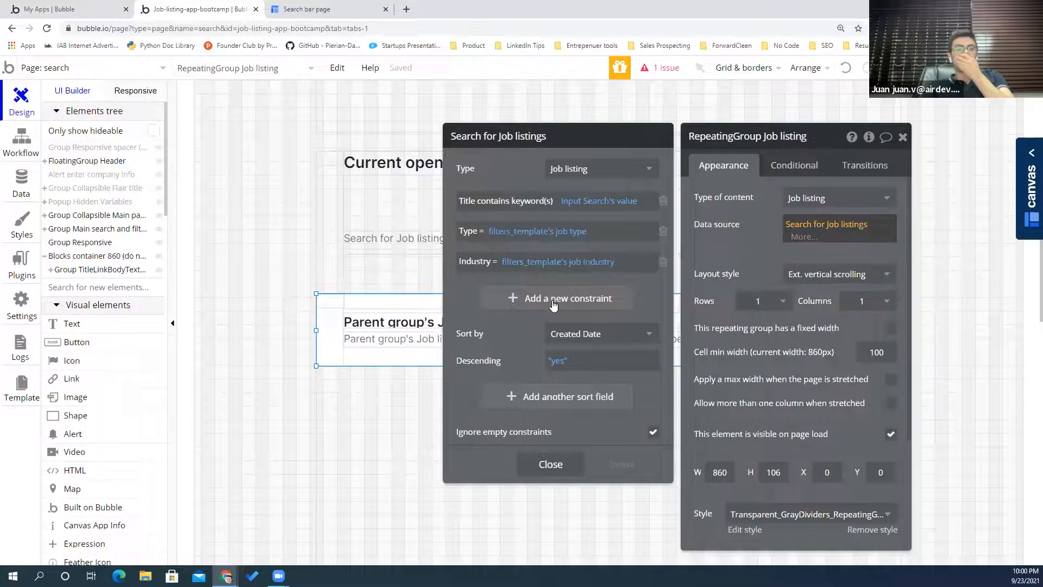
Add a Salary ≥ filters_template's Salary min constraint, plus a new empty constraint row
left_click(522, 299)
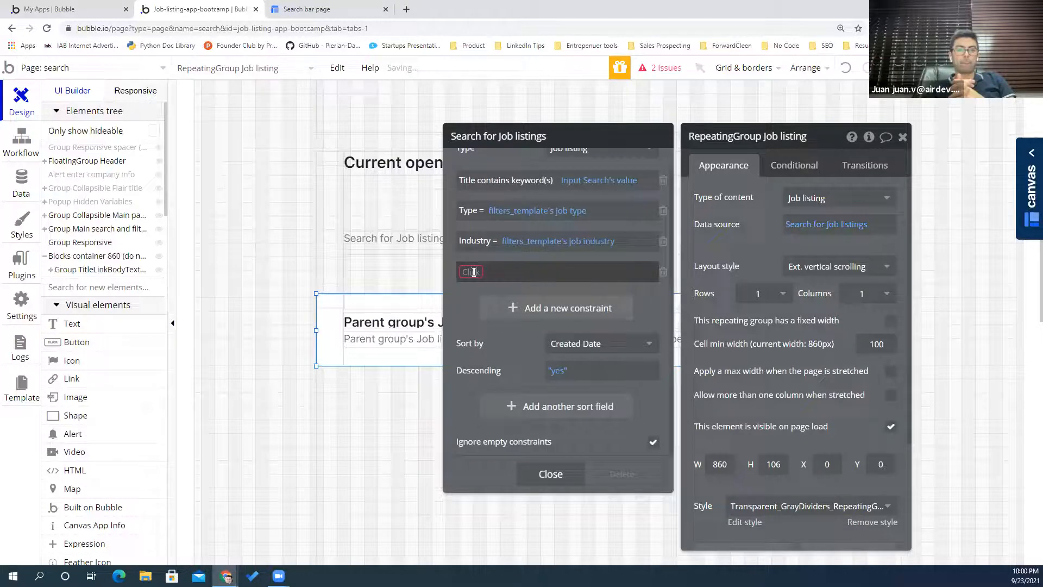
left_click(476, 275)
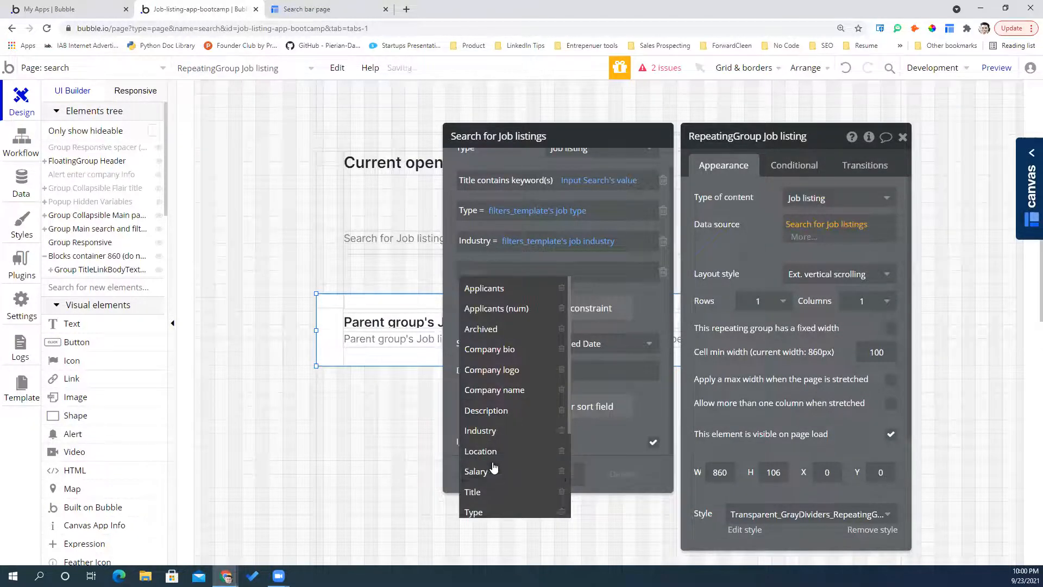
left_click(477, 471)
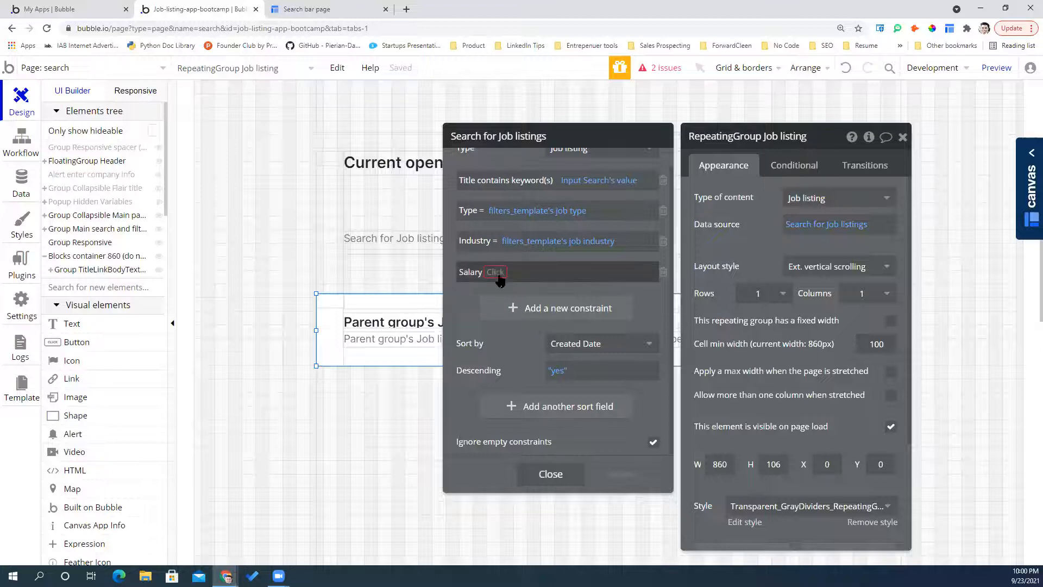
left_click(496, 274)
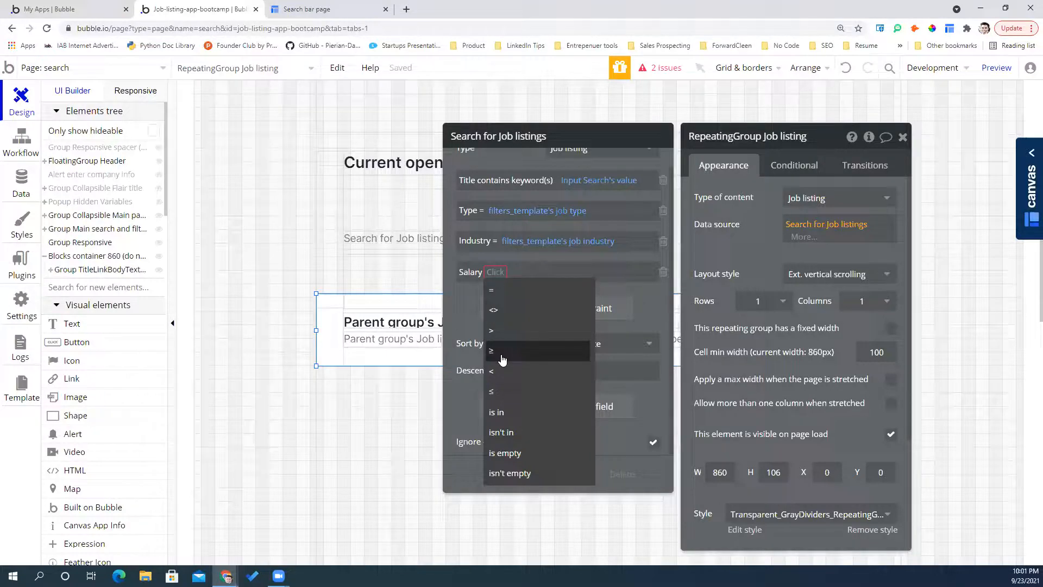
left_click(502, 355)
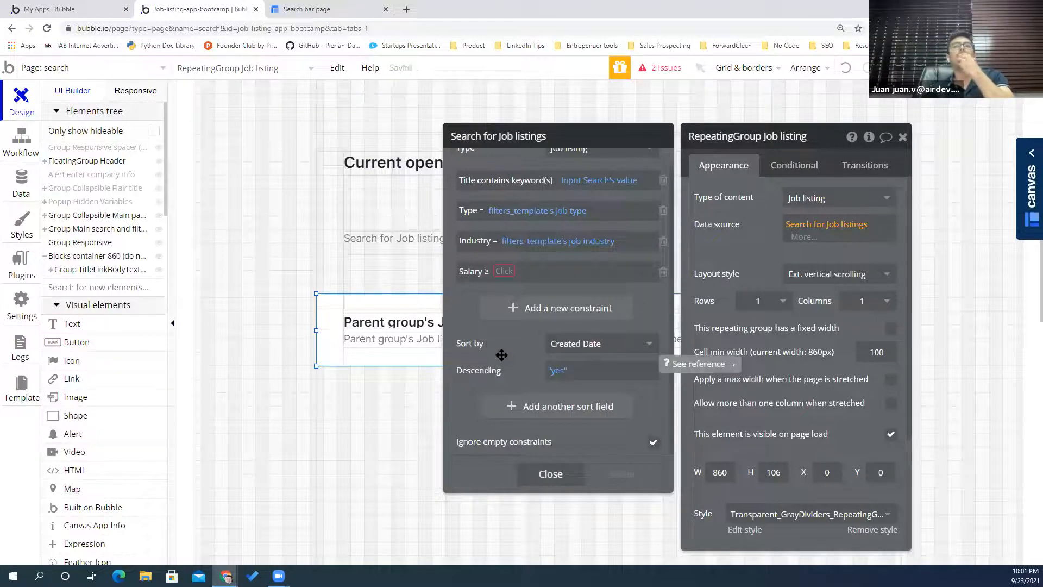
left_click(502, 272)
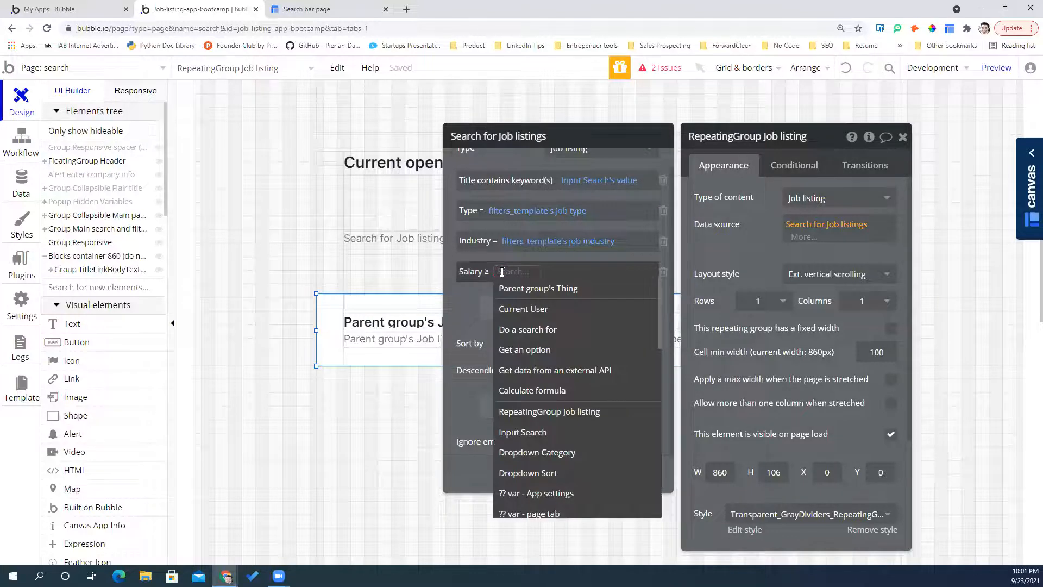
type("filter")
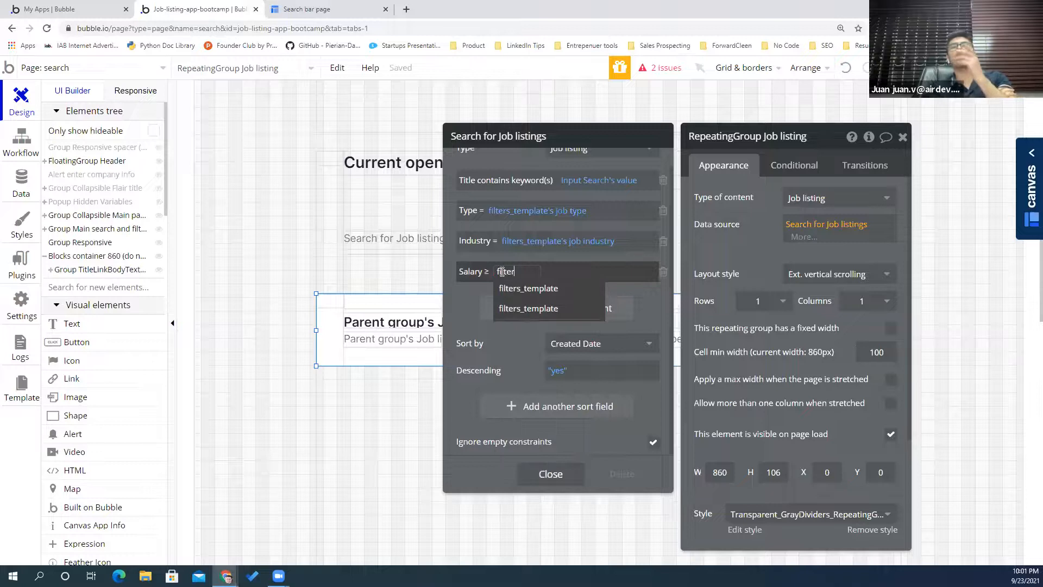
left_click(529, 309)
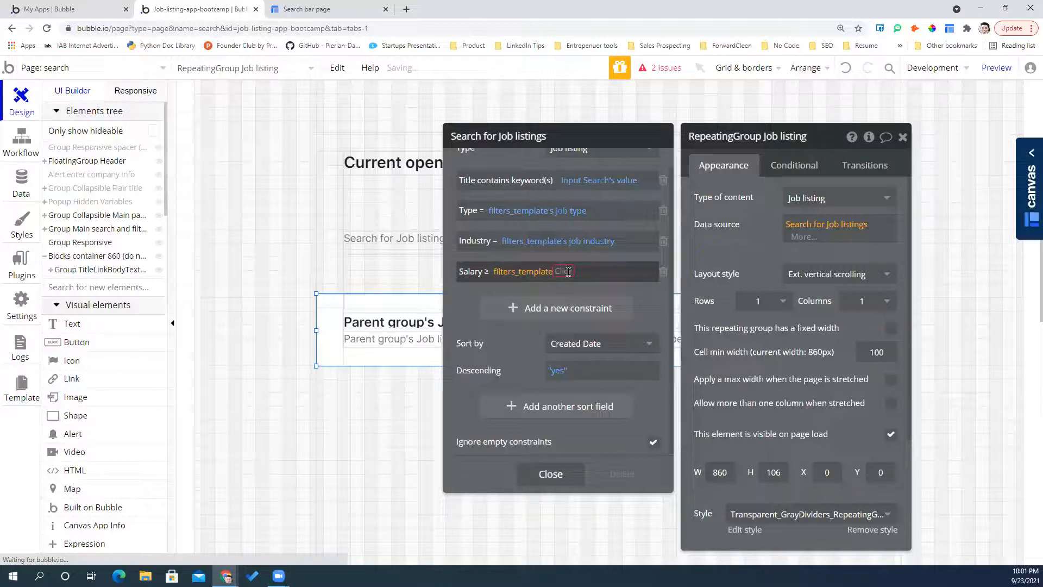
left_click(568, 271)
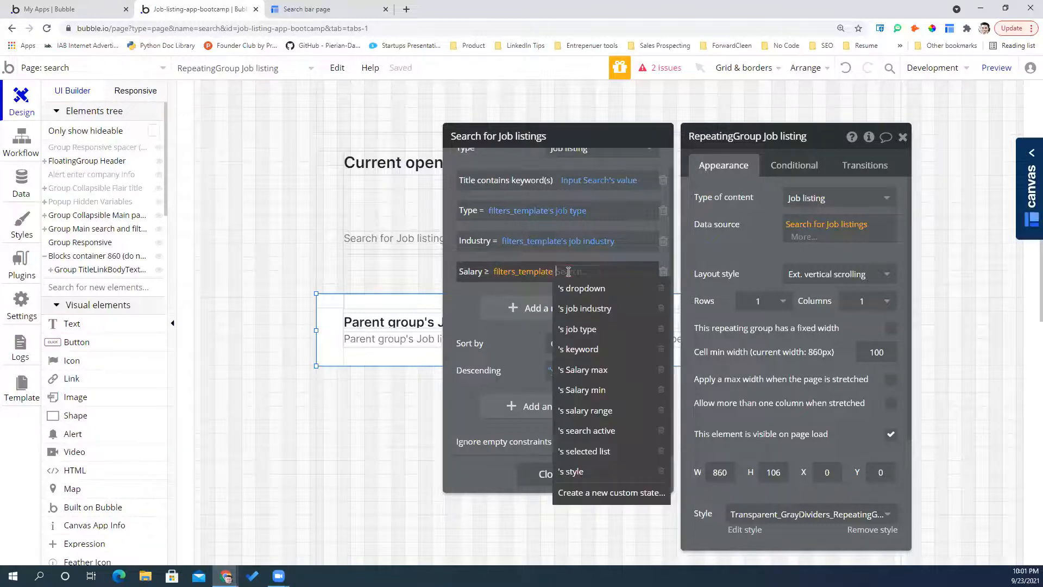
left_click(607, 396)
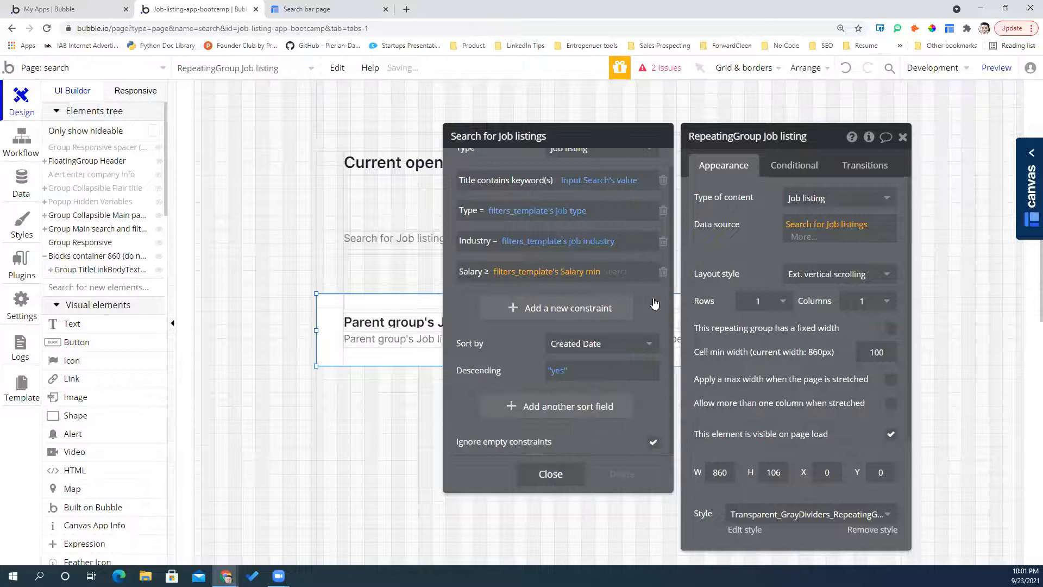
left_click(455, 305)
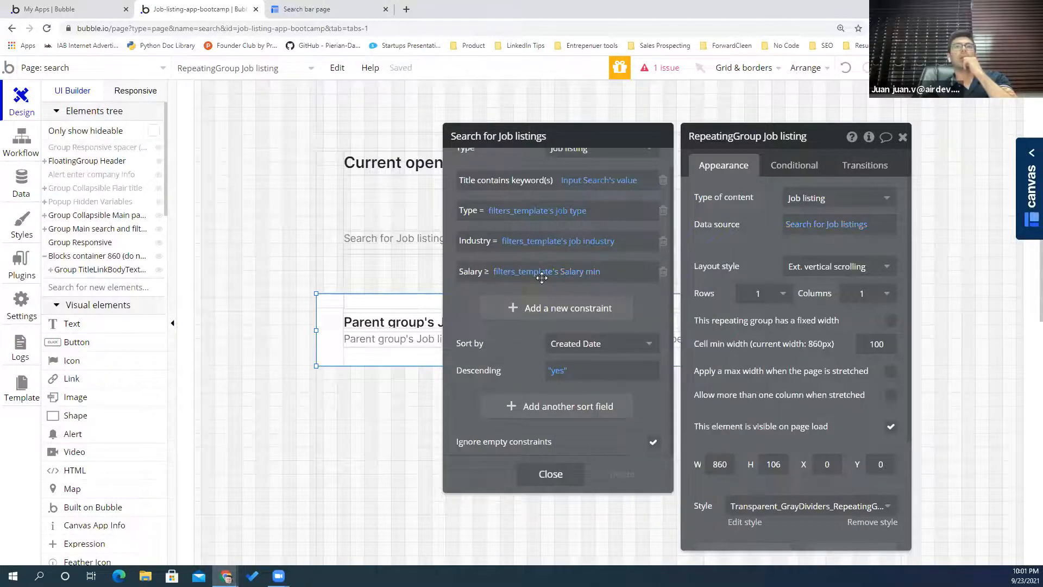
left_click(484, 307)
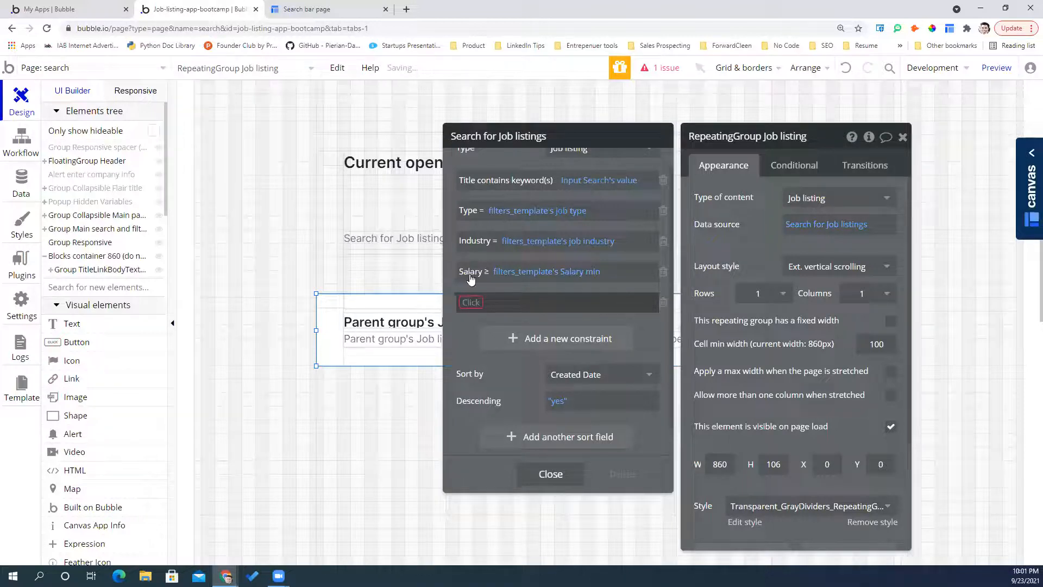
Make the empty constraint Salary ≤ filters_template's Salary max
scroll(656, 241, "down", 1)
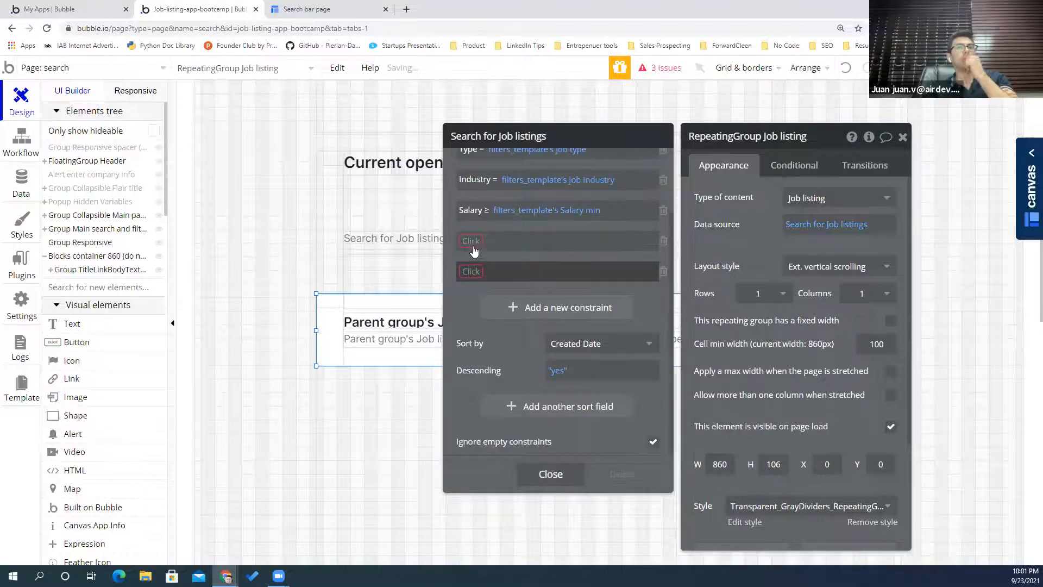
left_click(472, 242)
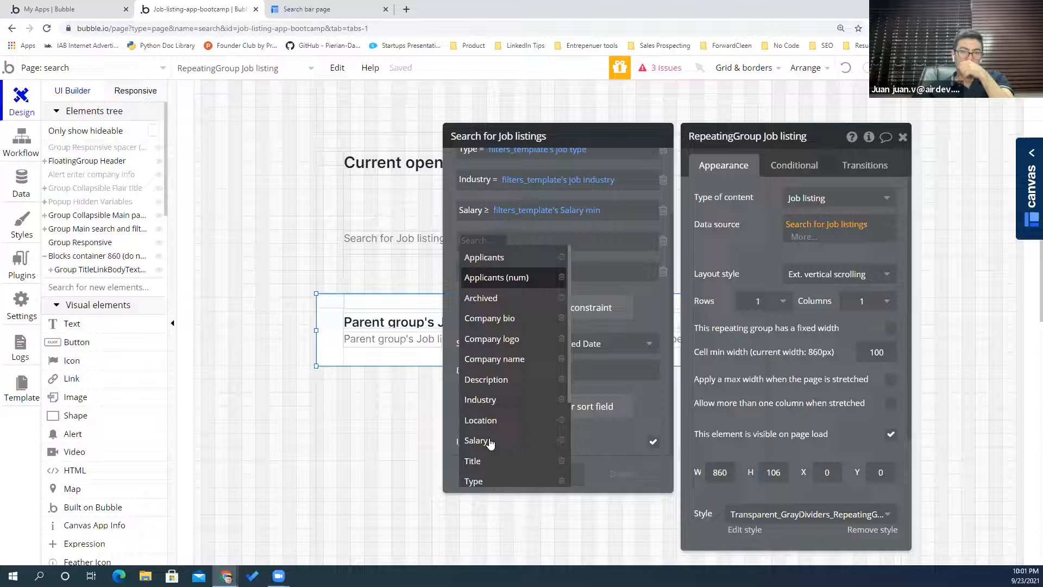
left_click(496, 242)
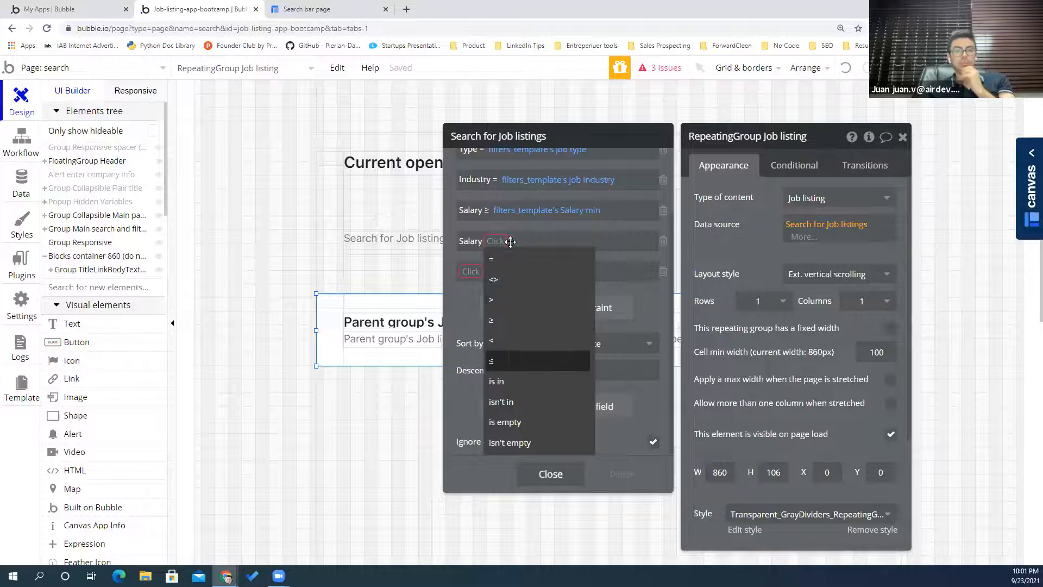
left_click(500, 361)
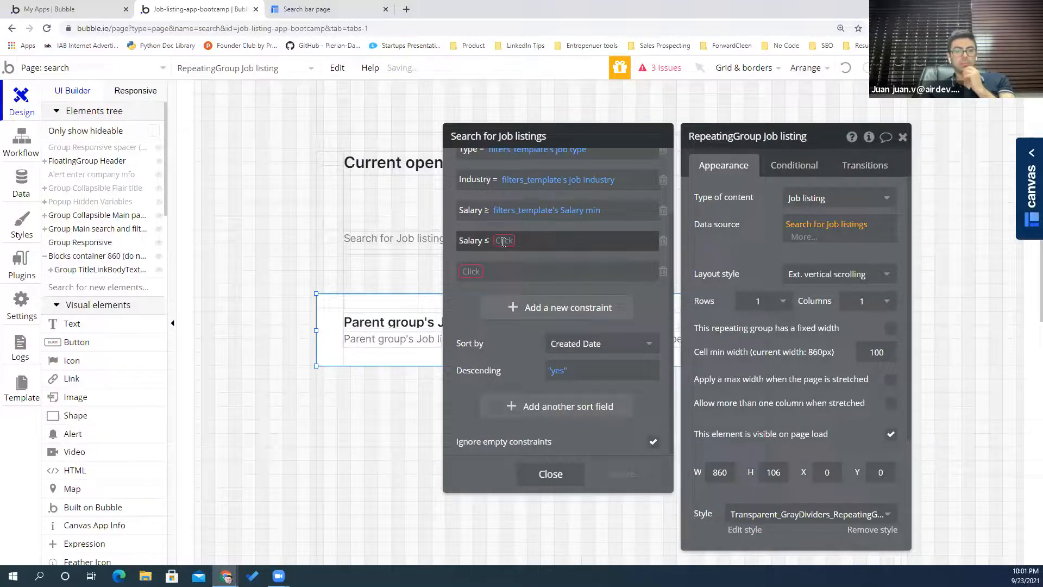
left_click(503, 241)
type("filte")
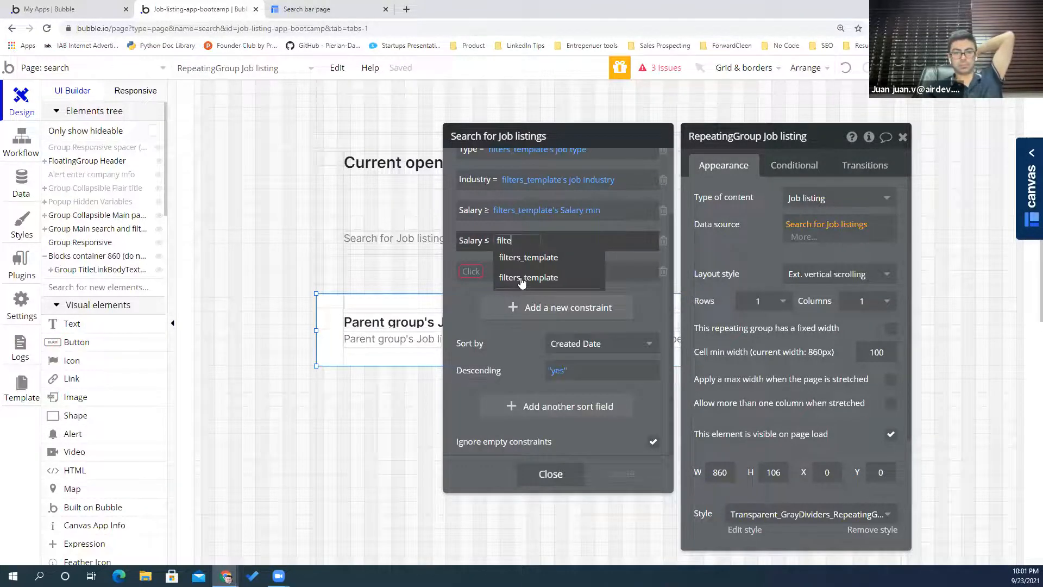
type("rs_template")
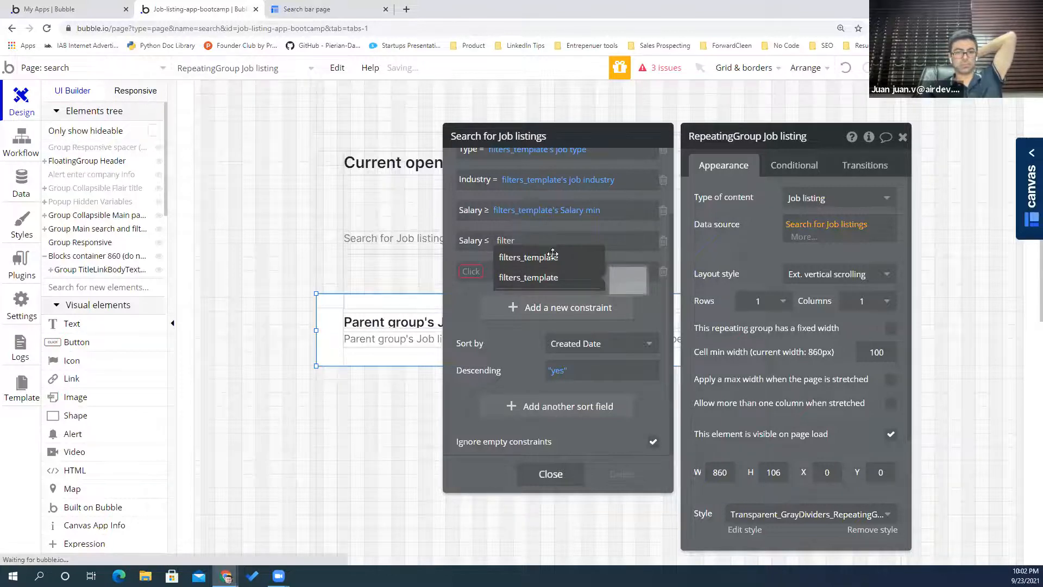
left_click(552, 255)
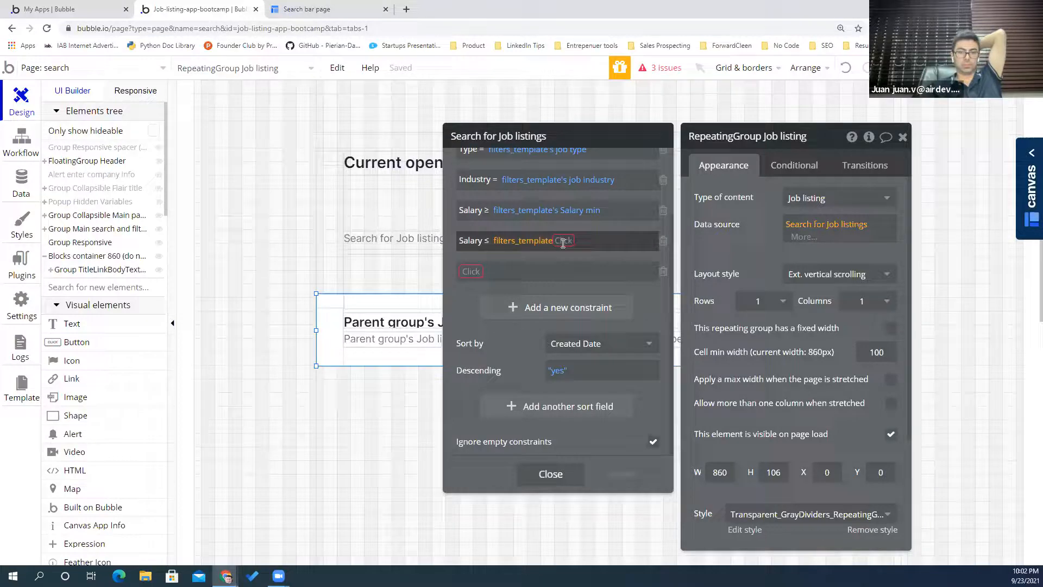
left_click(562, 241)
type("max")
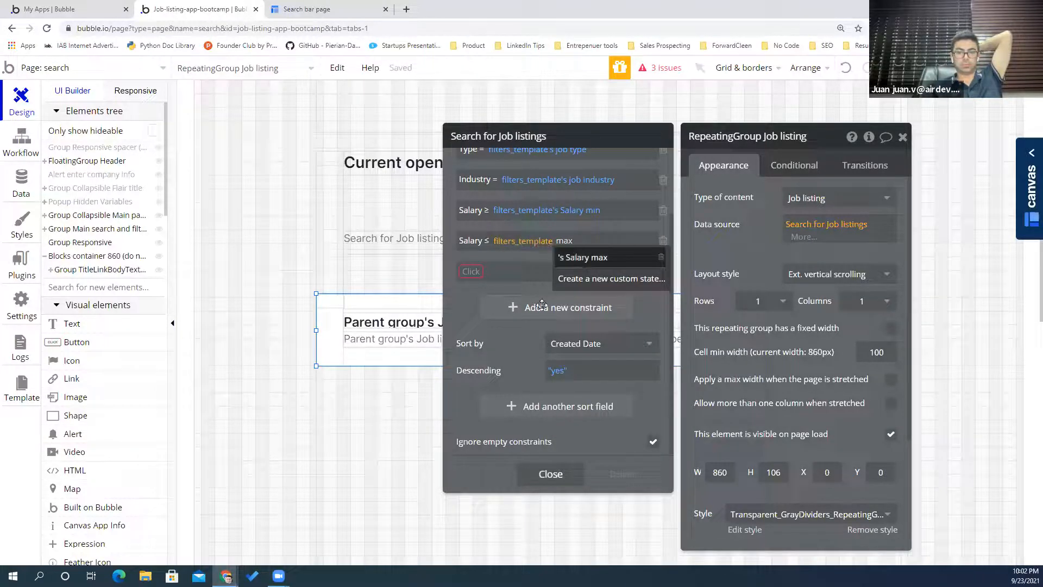
left_click(580, 258)
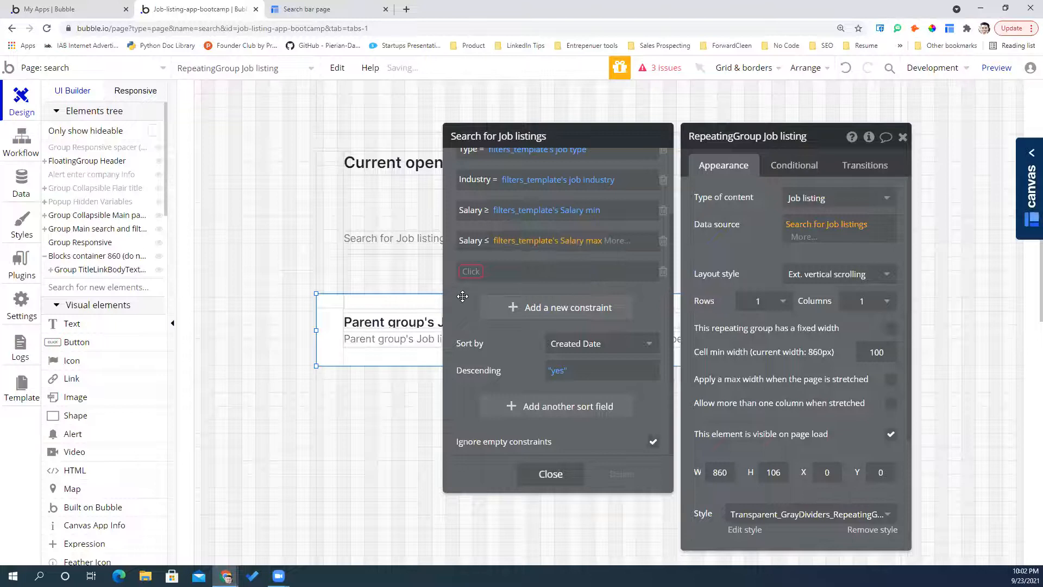
Delete the leftover empty constraint row and close the search and property editors
left_click(663, 276)
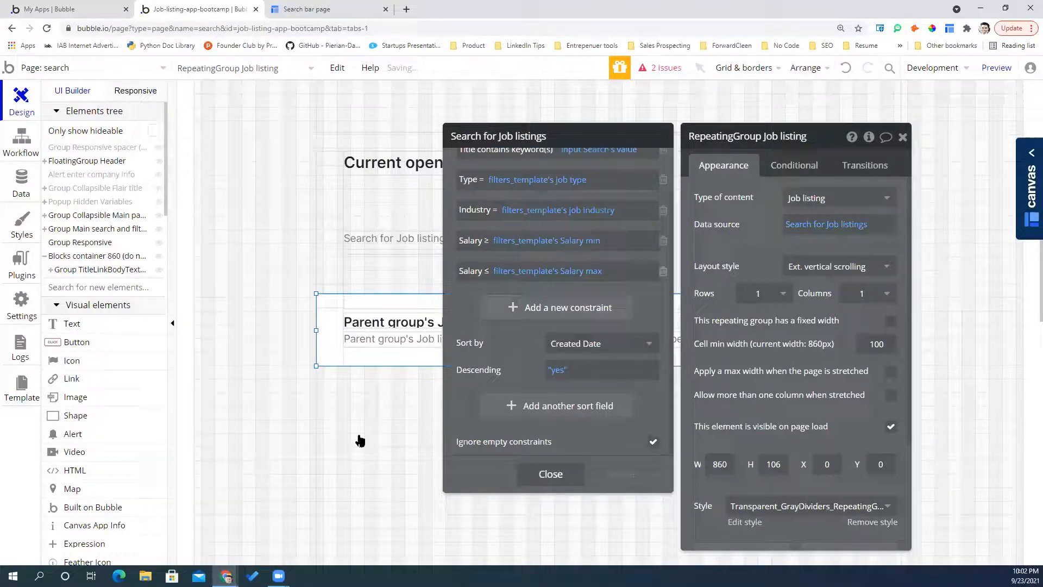
left_click(933, 153)
left_click(902, 139)
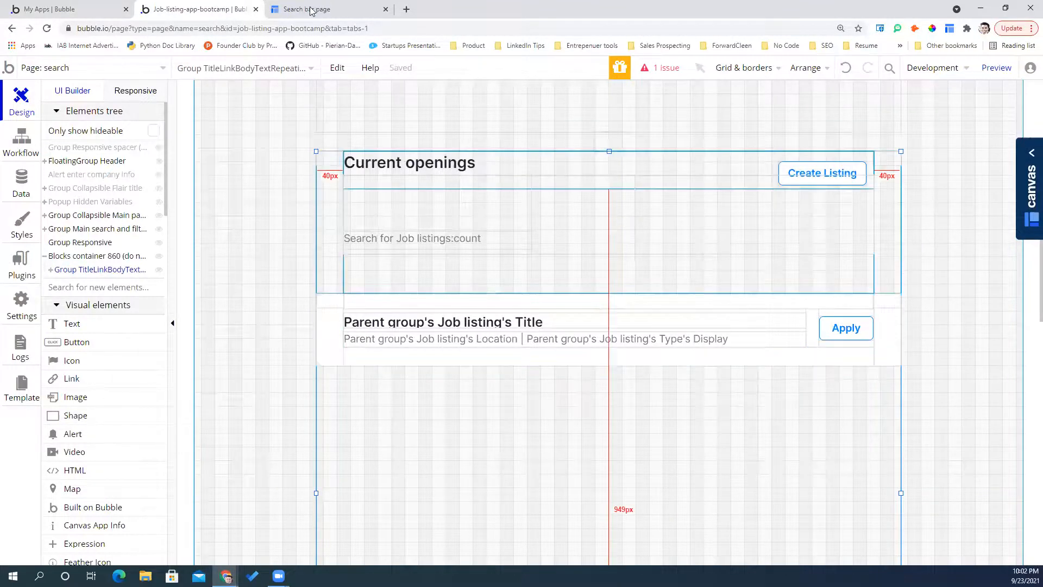
In the app preview, filter the openings by a minimum salary of 30000
key("ctrl+Tab")
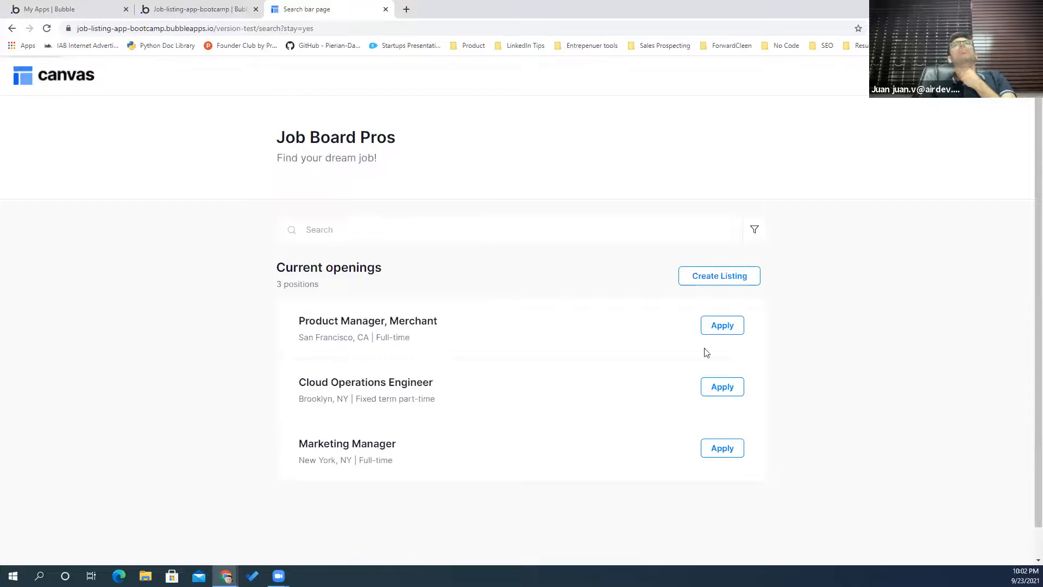
left_click(664, 354)
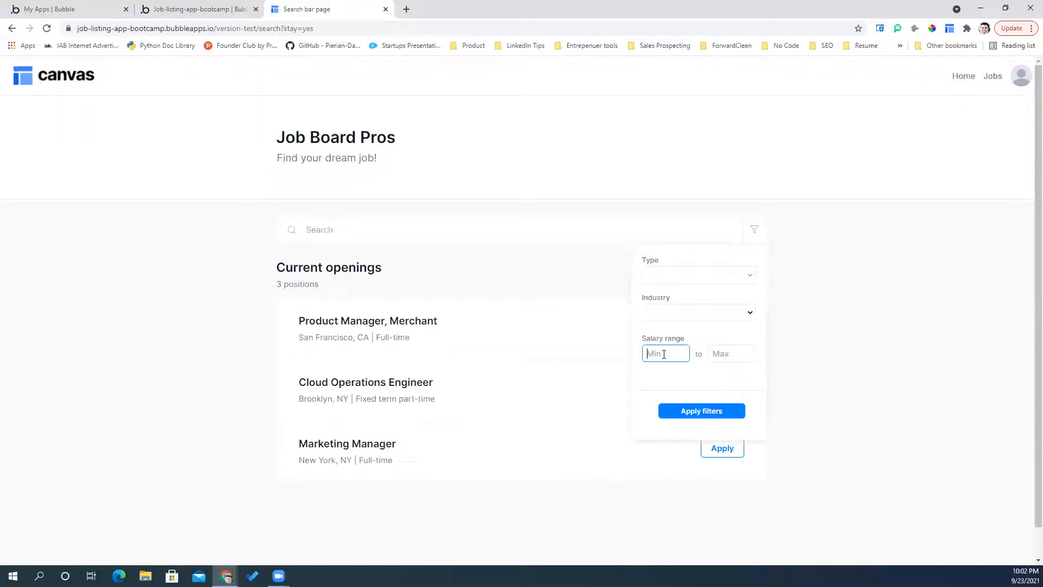
type("30000")
left_click(699, 412)
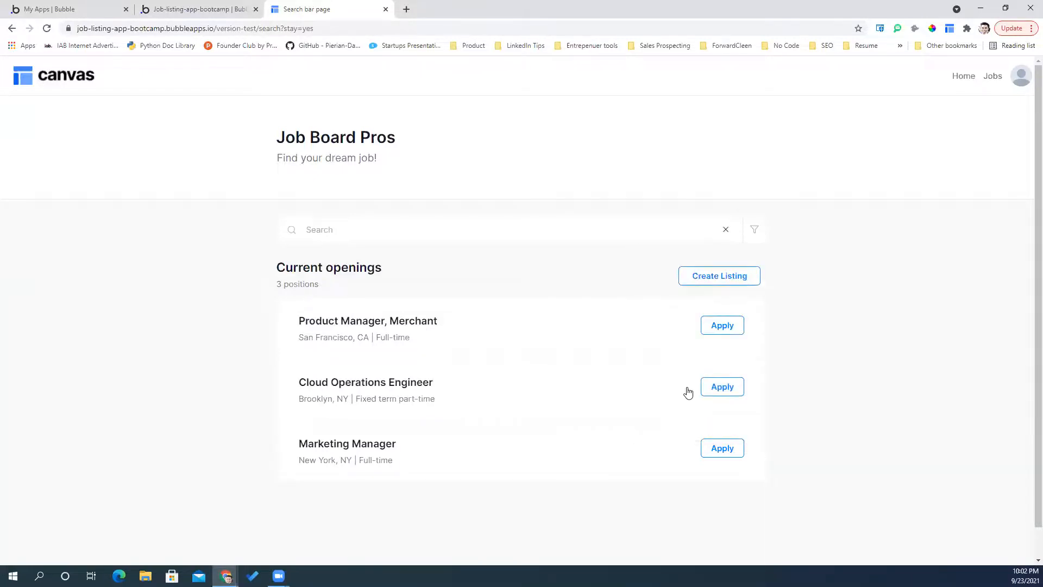
Enter a maximum salary of 3000 and clear the 30000 minimum
left_click(753, 232)
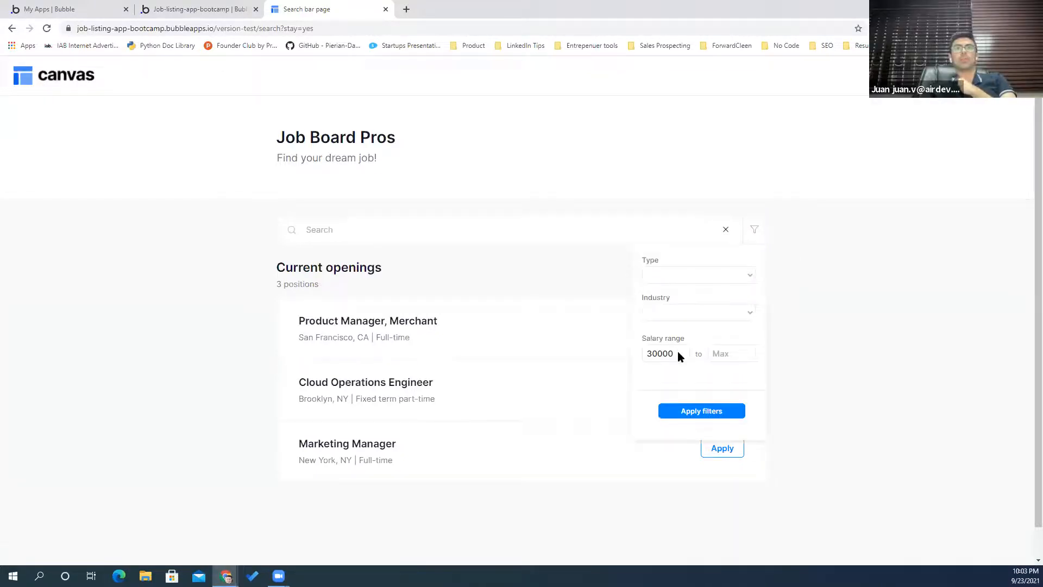
double_click(677, 353)
left_click(1027, 313)
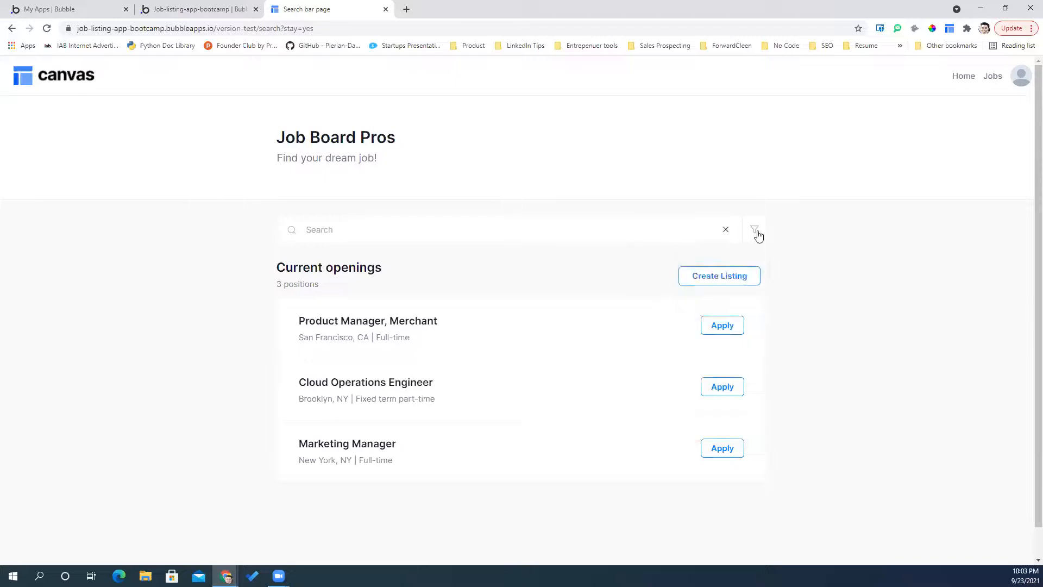
left_click(739, 371)
type("3")
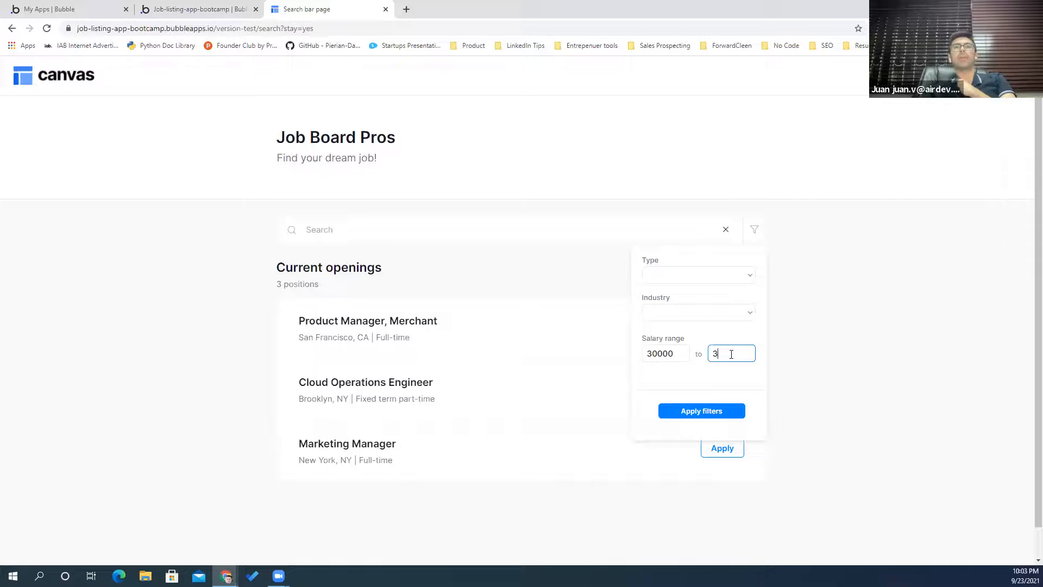
type("000")
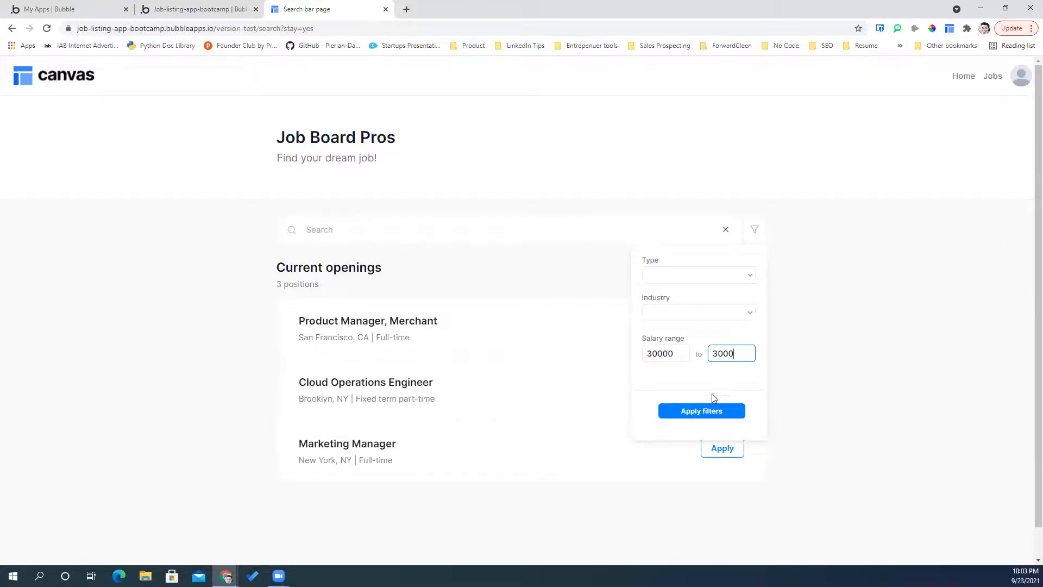
double_click(648, 353)
key("BackSpace")
key("BackSpace")
Apply the maximum-only salary filter, clear the search keyword, and erase the maximum entry
left_click(699, 412)
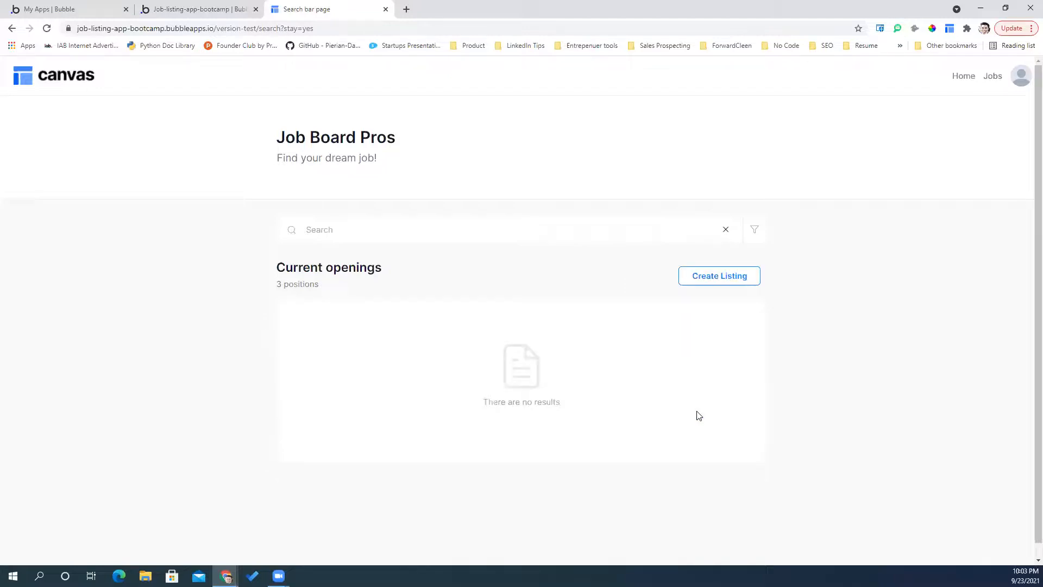
left_click(726, 229)
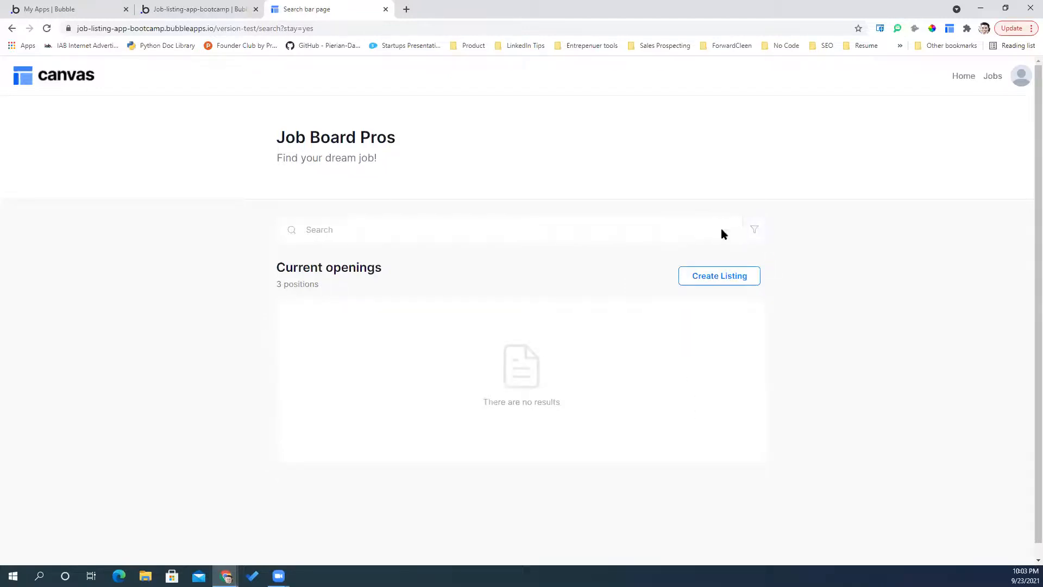
left_click(754, 230)
left_click(726, 353)
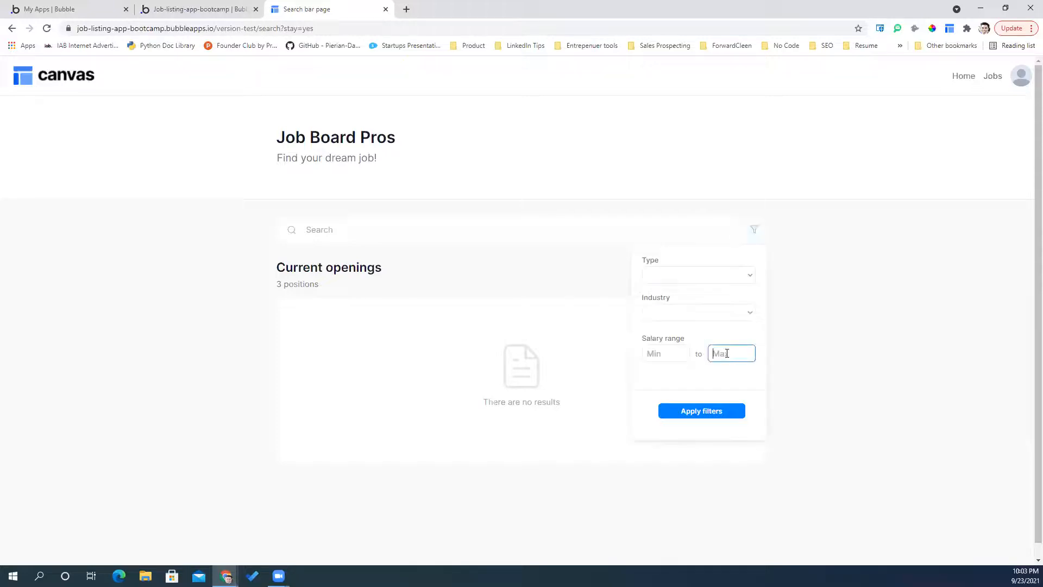
type("4")
key("BackSpace")
key("BackSpace")
key("BackSpace")
Apply a new minimum salary filter, then reopen the panel and select its value
left_click(677, 357)
type("10")
left_click(677, 412)
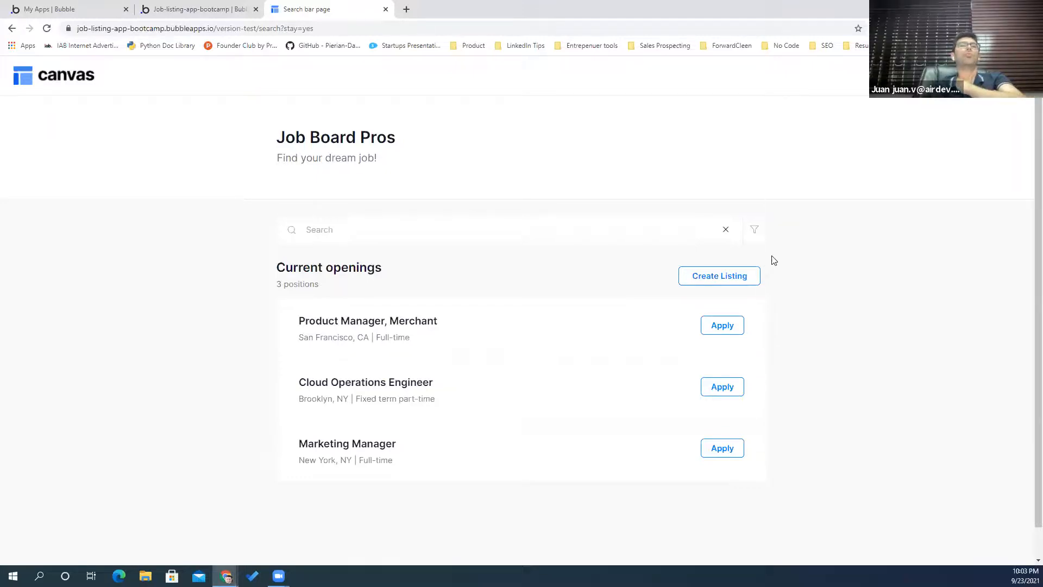
left_click(753, 234)
left_click(678, 354)
left_click_drag(678, 354, 643, 356)
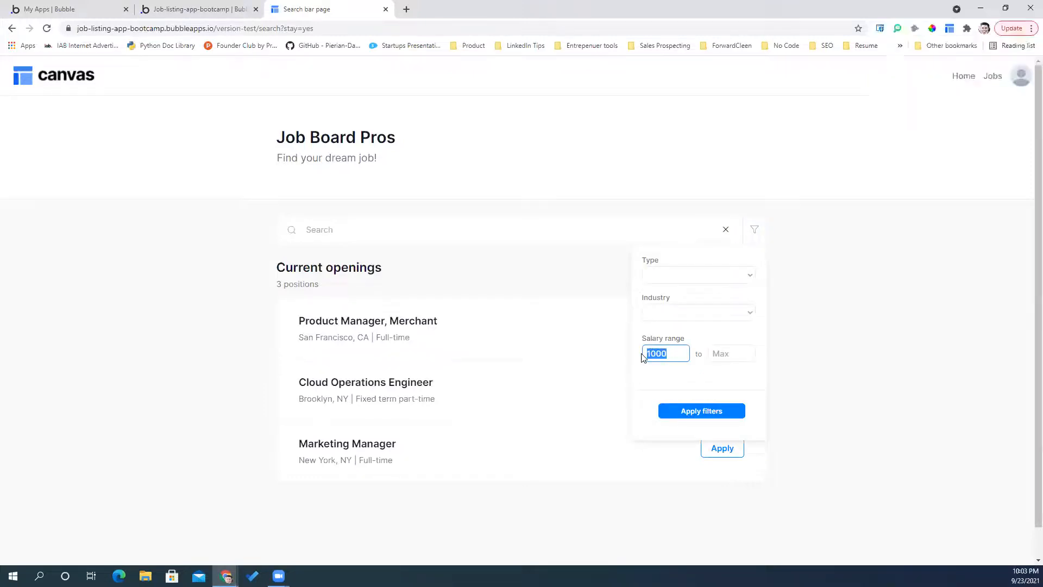
left_click(491, 285)
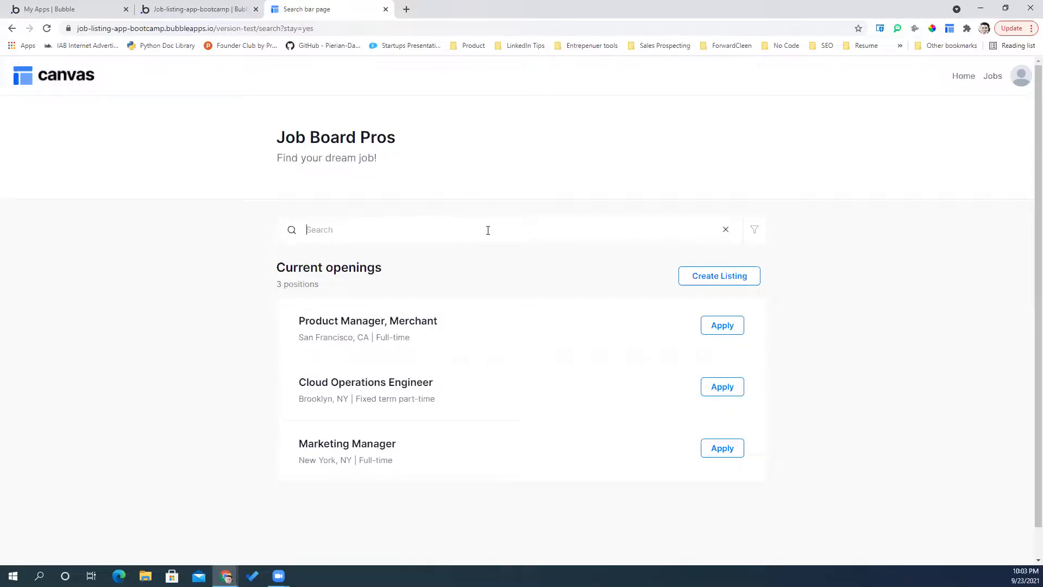
Search the listings for 'market', clear the keyword, and reopen the filter panel
left_click(488, 230)
type("marketing")
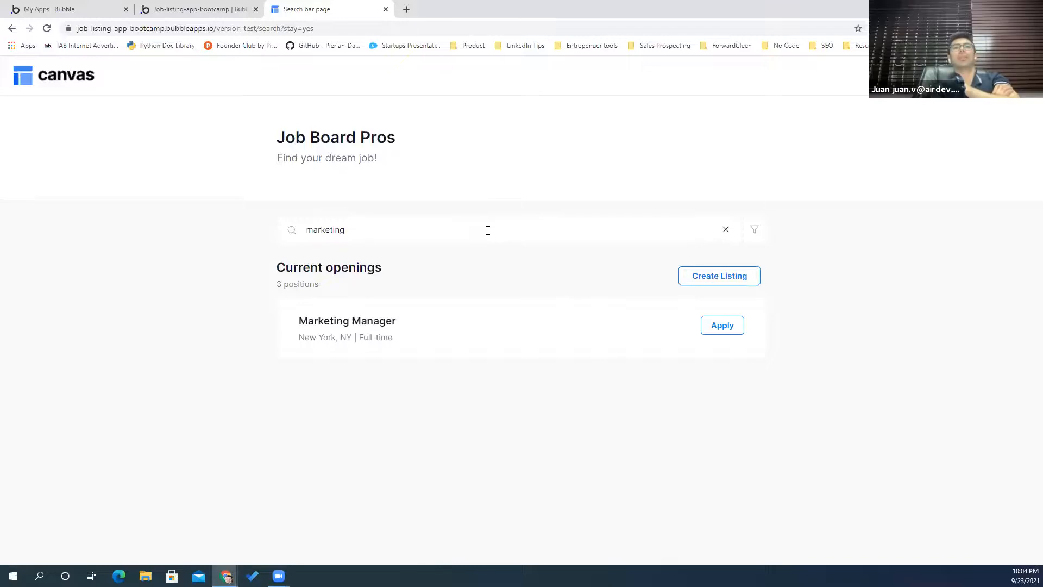
left_click(726, 231)
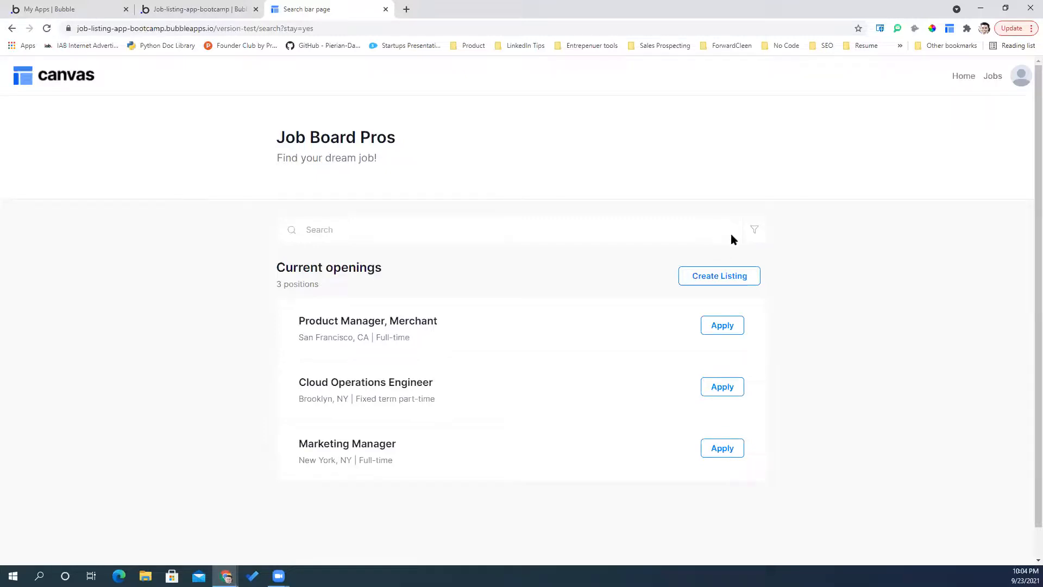
left_click(755, 233)
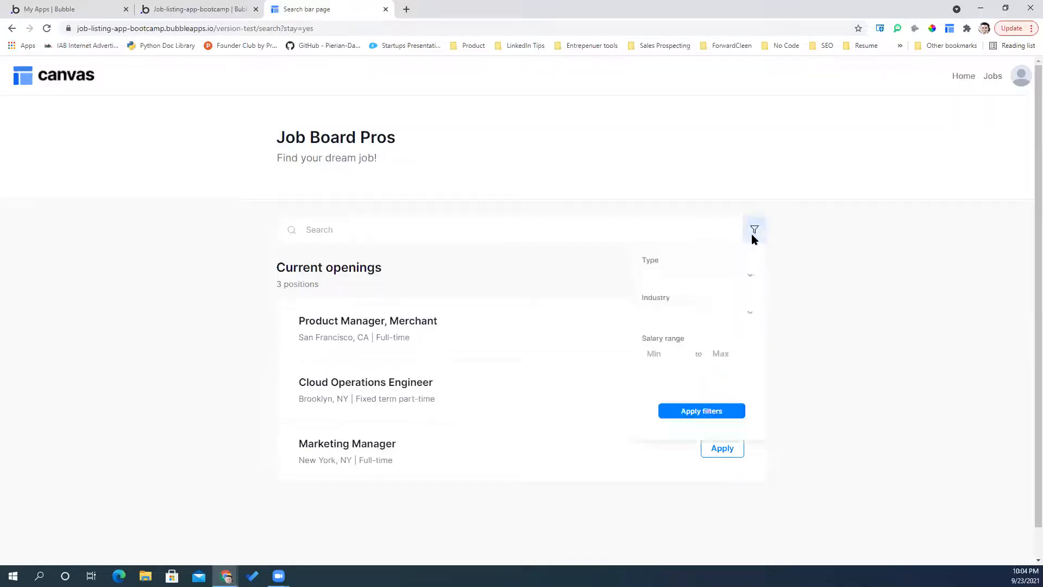
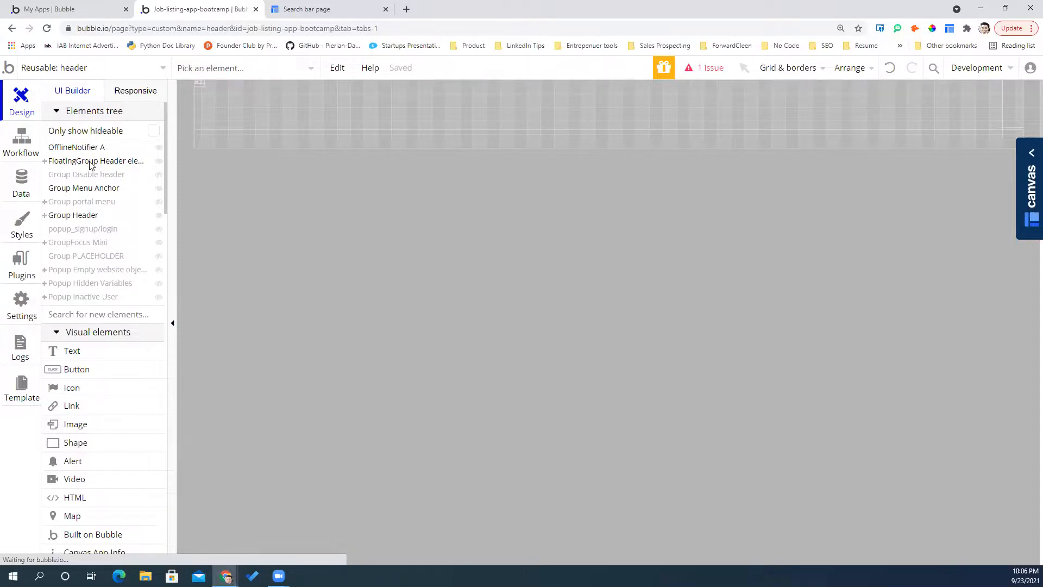
Expand Group Header, Group anchors, GroupFocus Mini and Group Logged In, then select Group log out
left_click(45, 162)
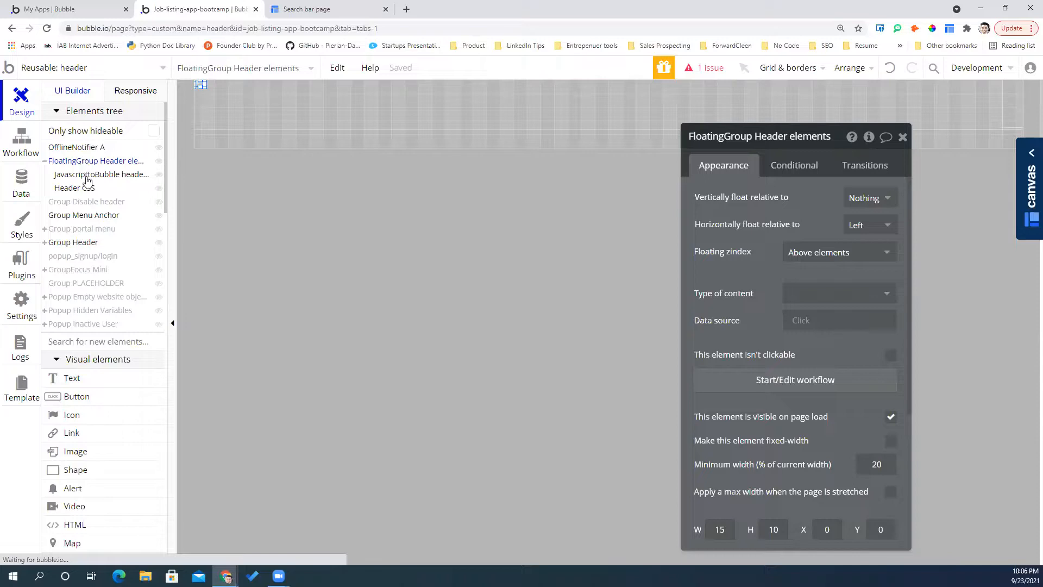
left_click(87, 204)
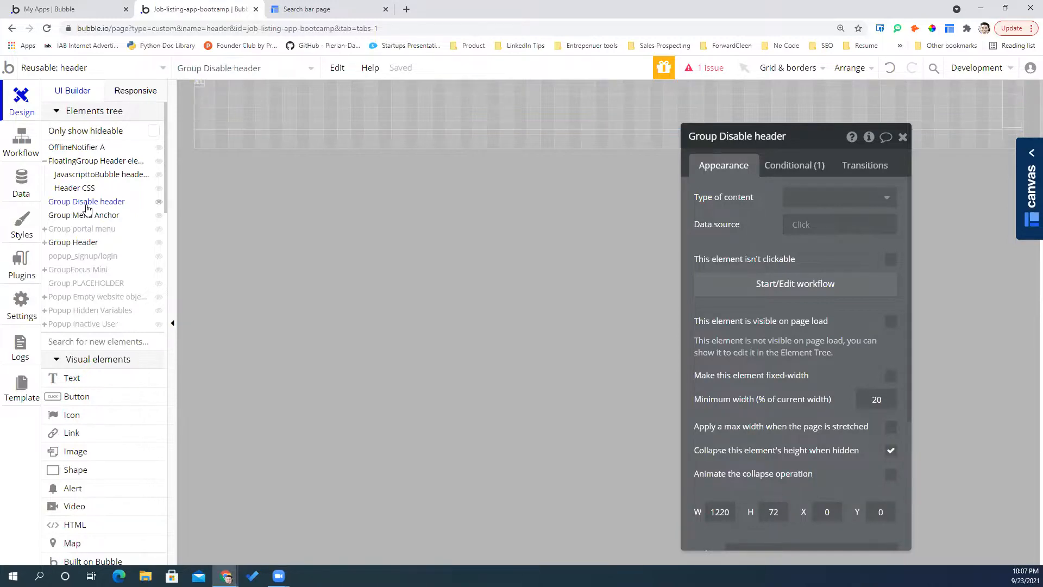
left_click(86, 204)
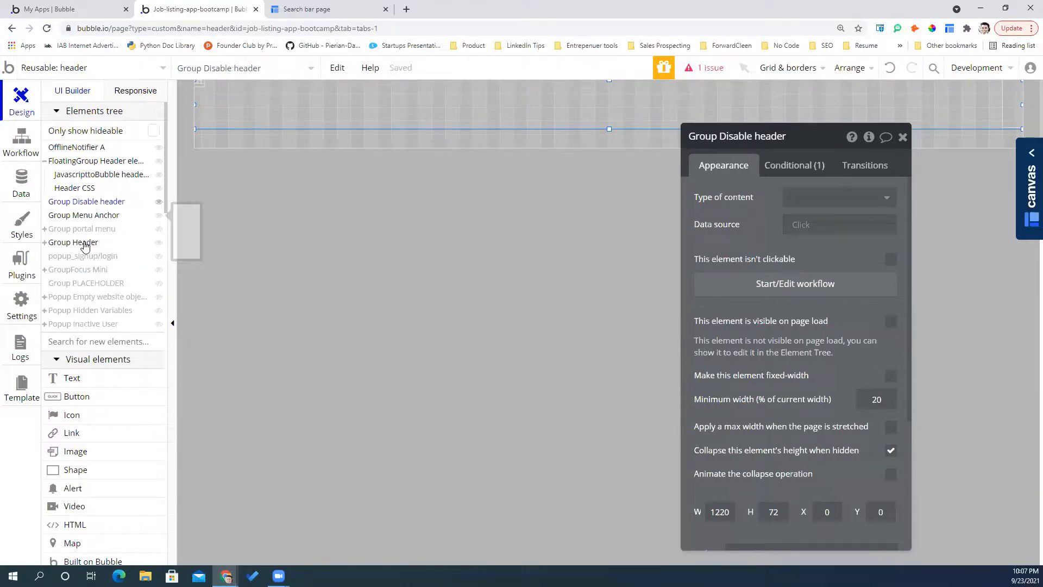
left_click(45, 246)
left_click(45, 242)
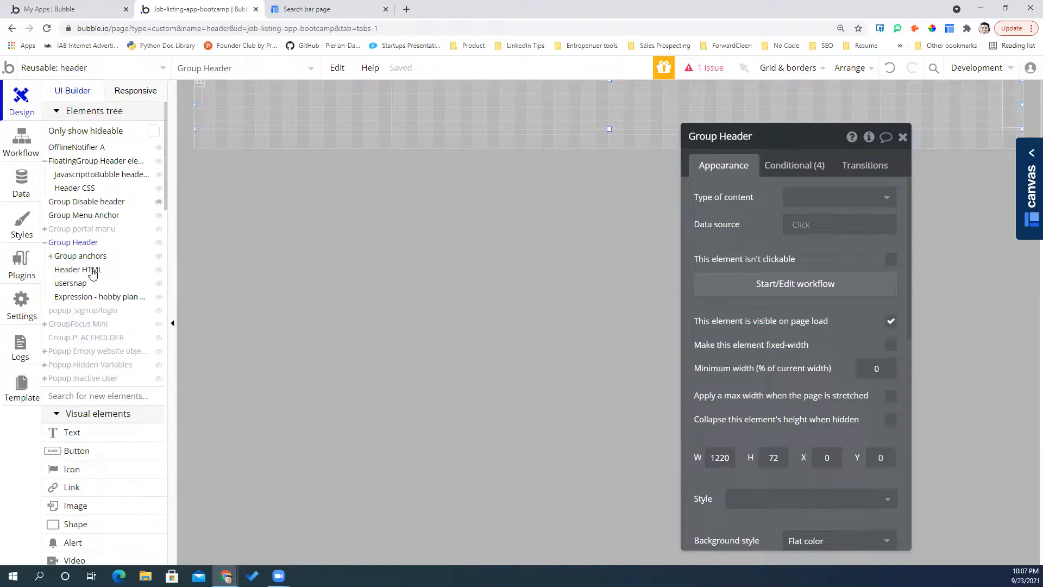
left_click(50, 256)
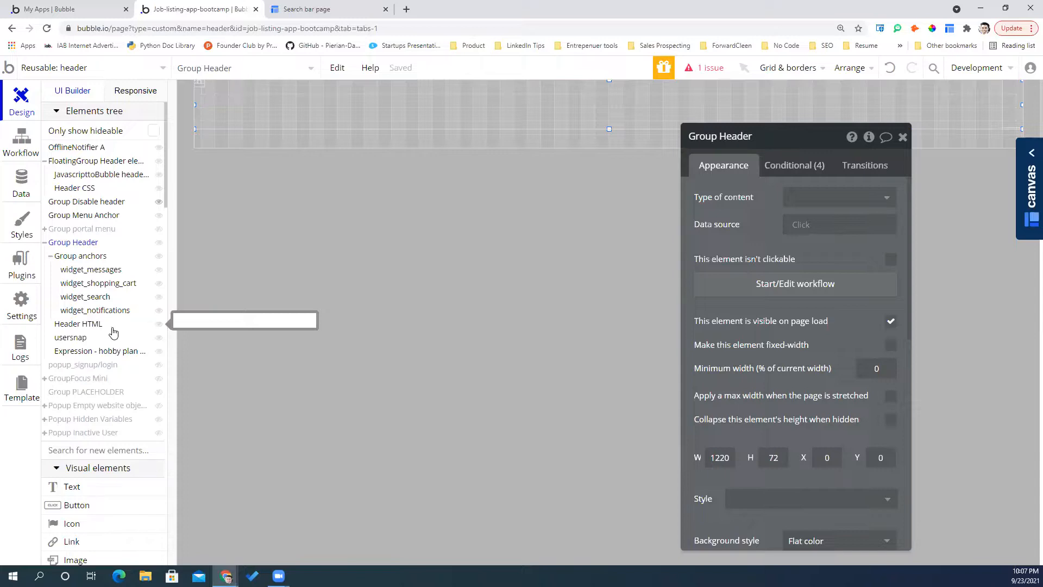
left_click(45, 378)
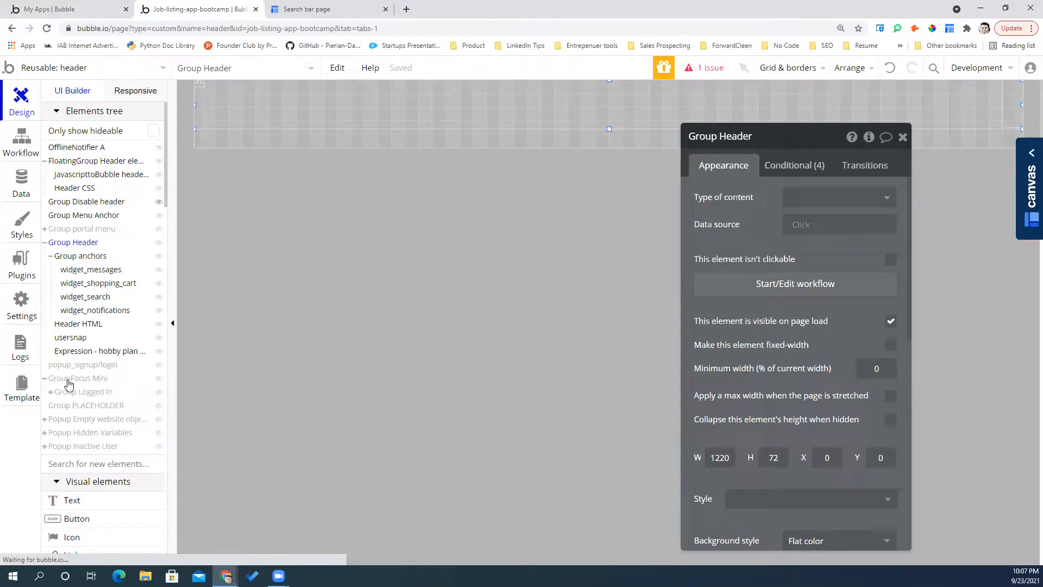
left_click(67, 379)
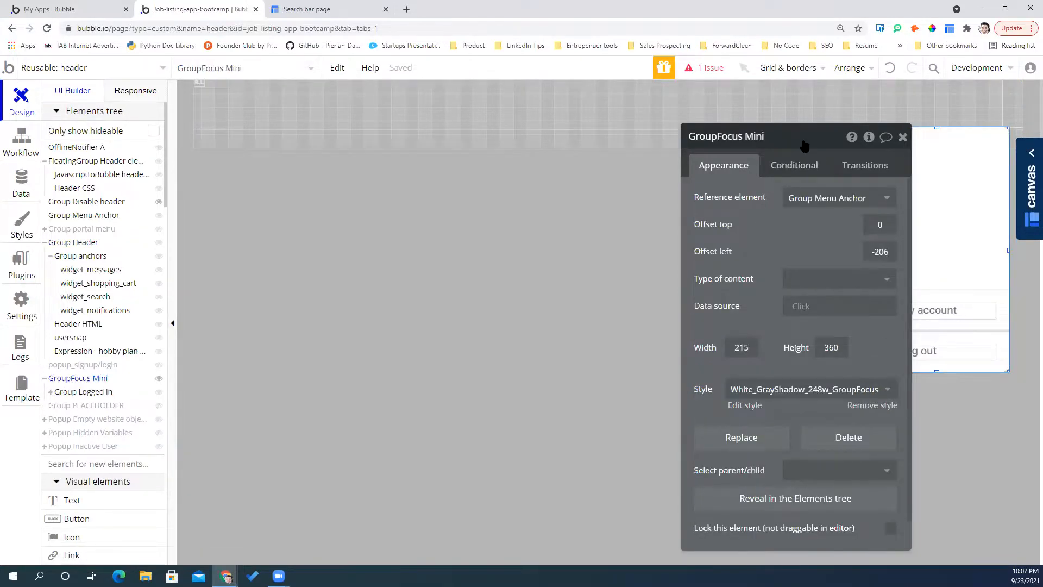
left_click(50, 392)
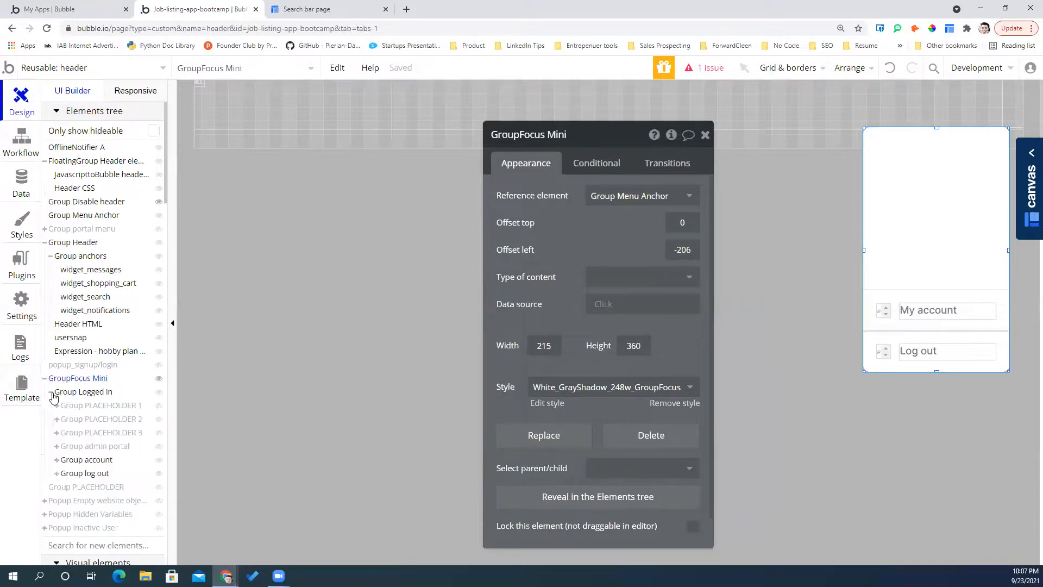
left_click(84, 473)
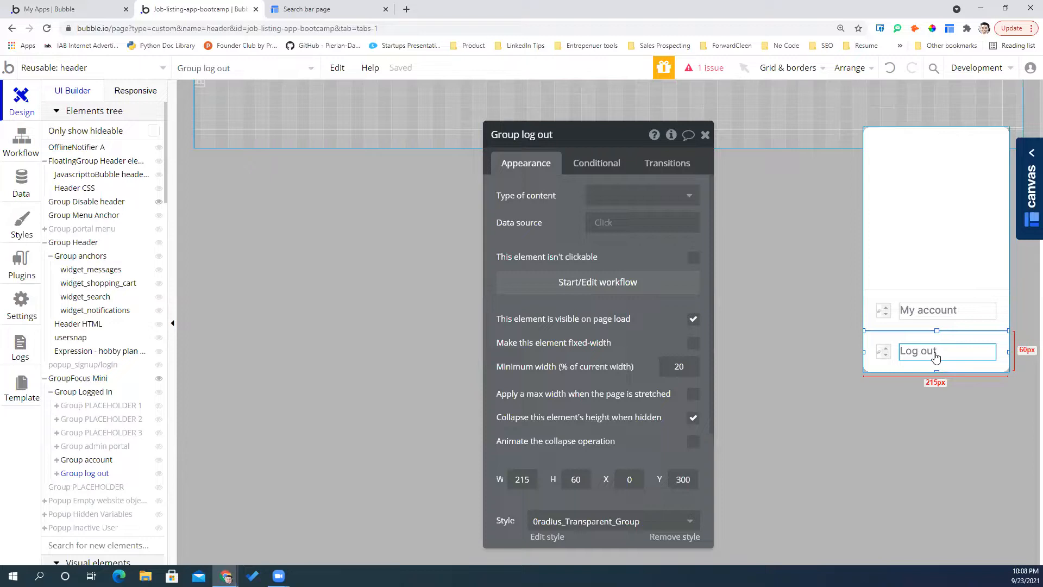
Show the 'Group log out is clicked' workflow and select its Step 3, 'Go to page search'
left_click(634, 285)
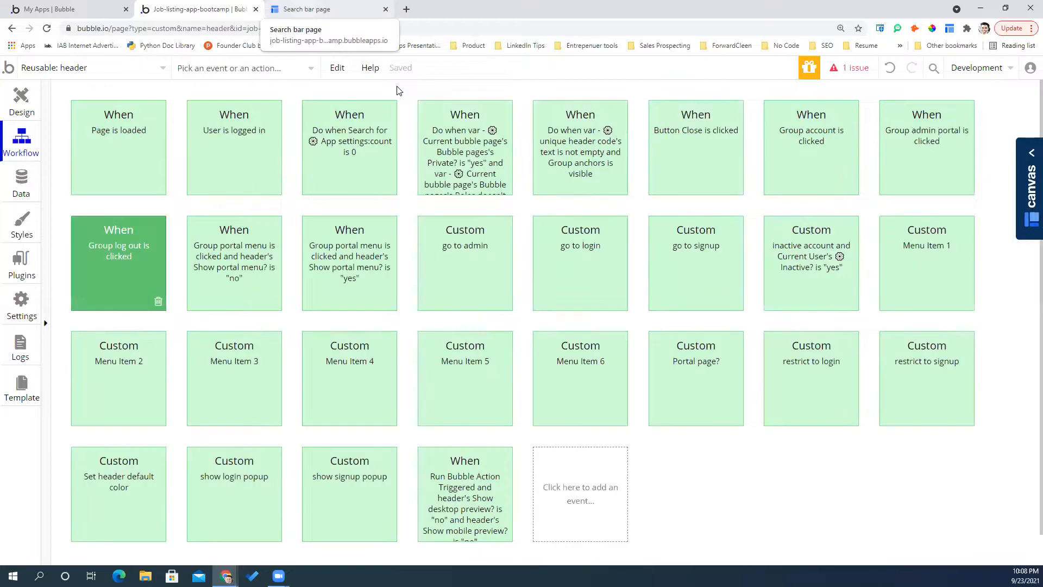
left_click(303, 11)
left_click(227, 12)
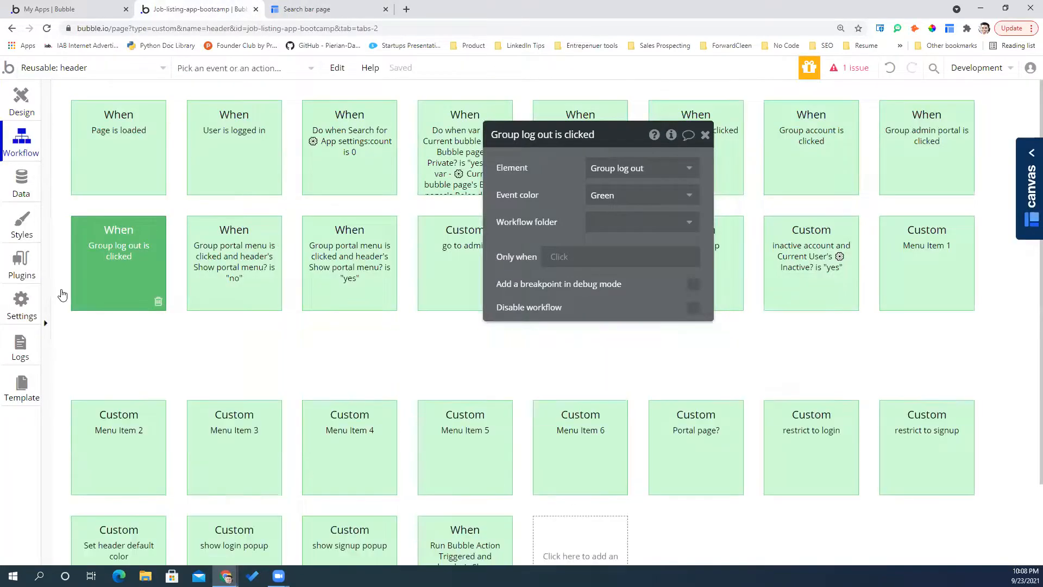
left_click(92, 287)
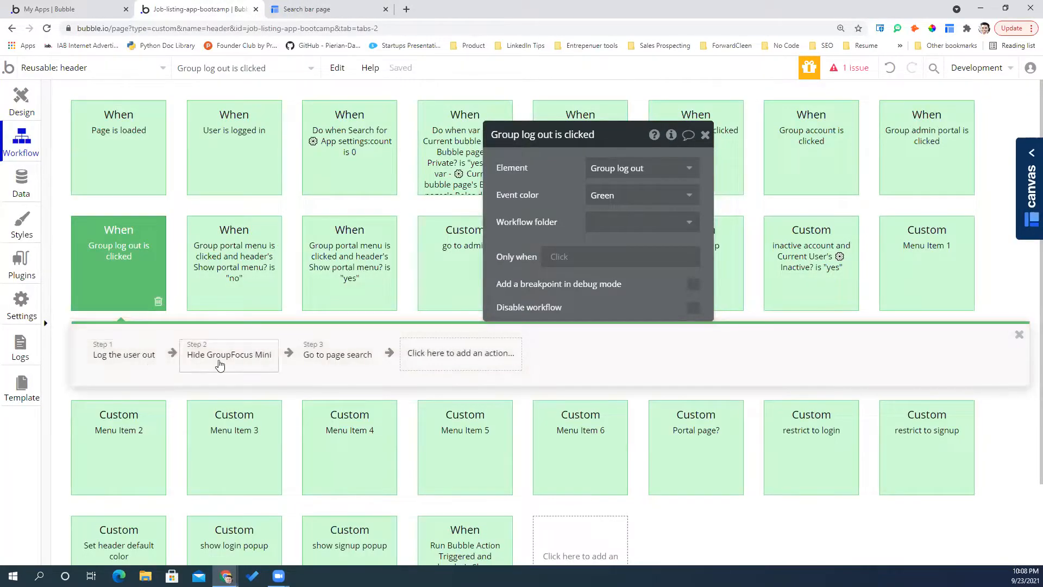
left_click(326, 357)
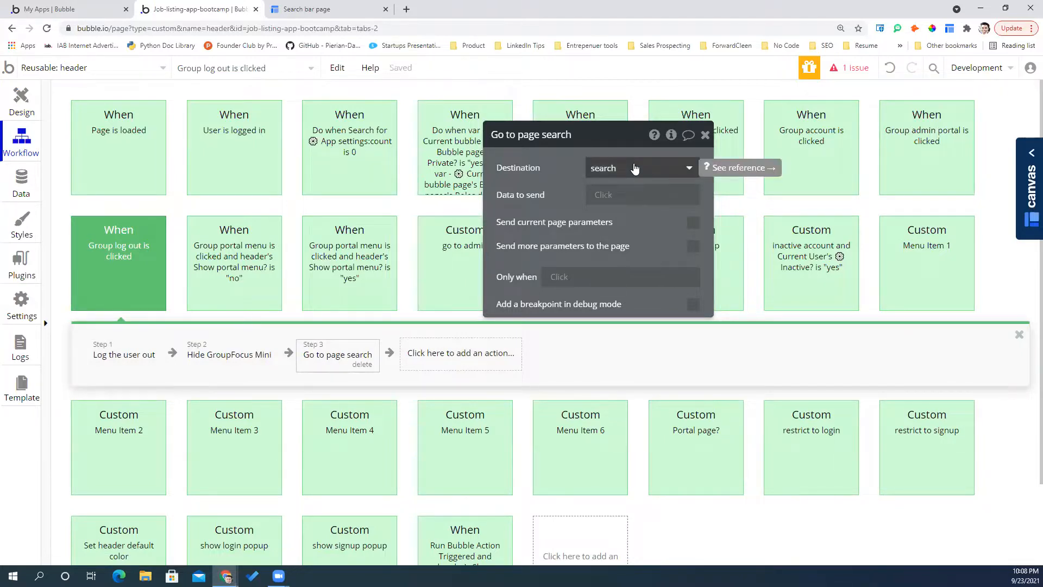
Log out via the avatar menu in the running app, confirm the search page, and return to the editor
left_click(316, 11)
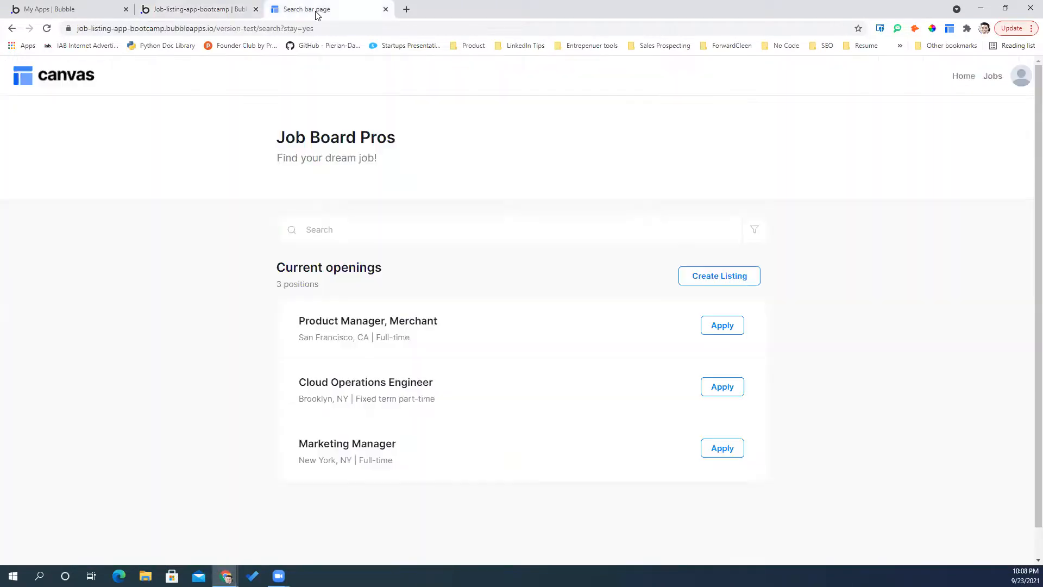
left_click(1014, 84)
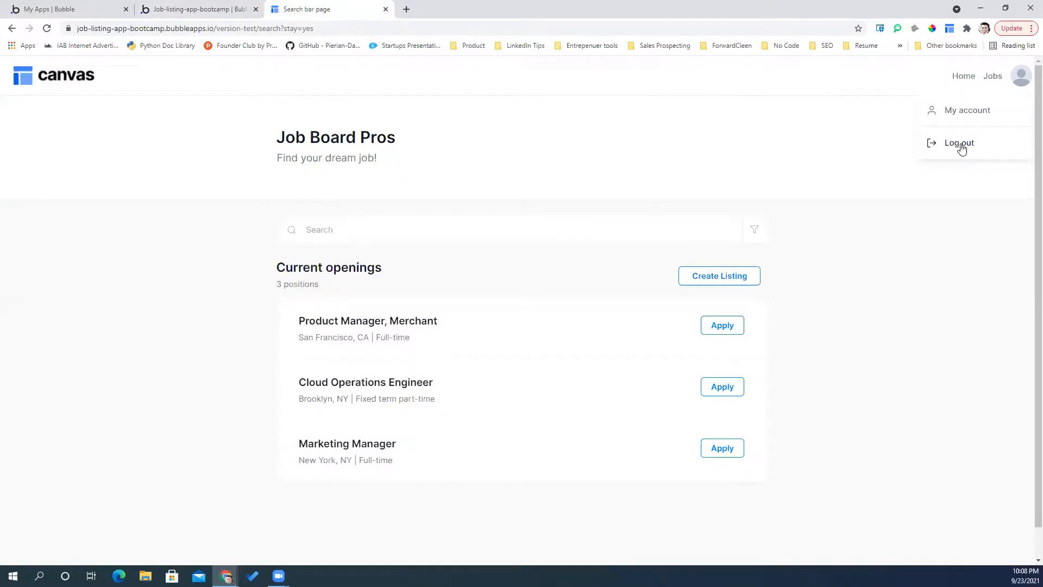
left_click(960, 143)
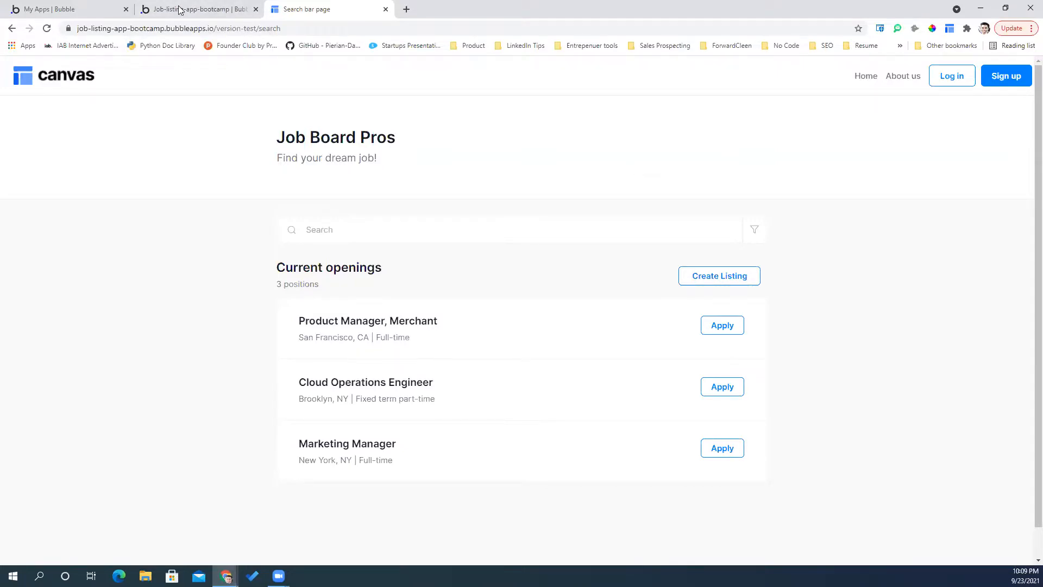
key("ctrl+shift+Tab")
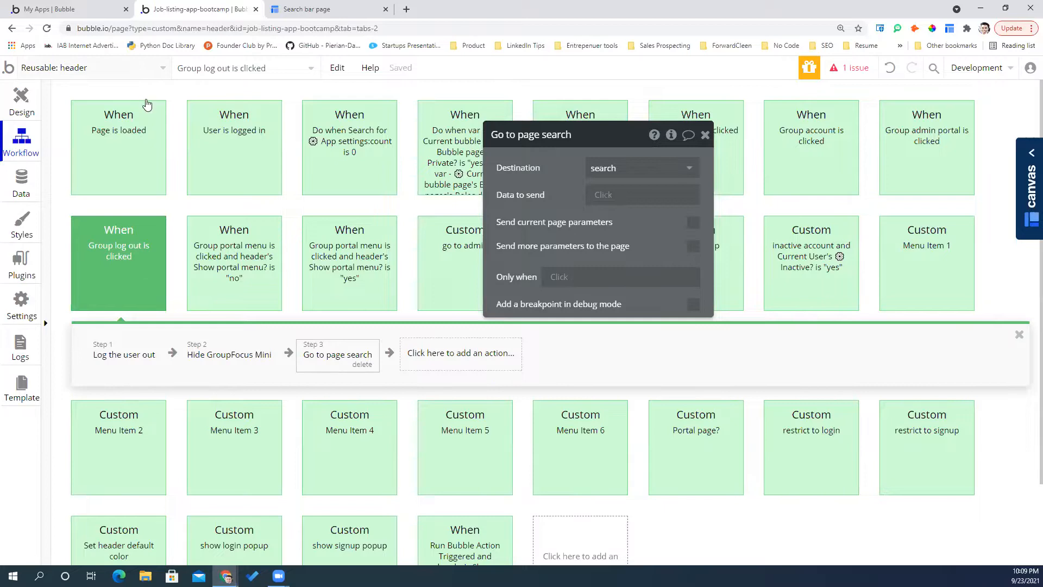
Go to Data > Option sets and scroll to the Bubble Pages option set
left_click(123, 69)
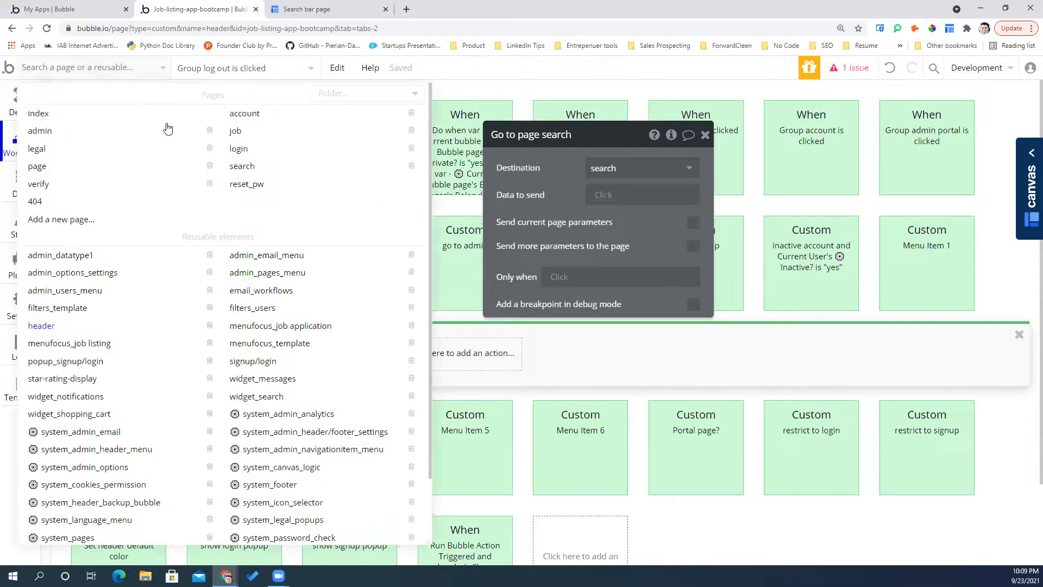
left_click(261, 187)
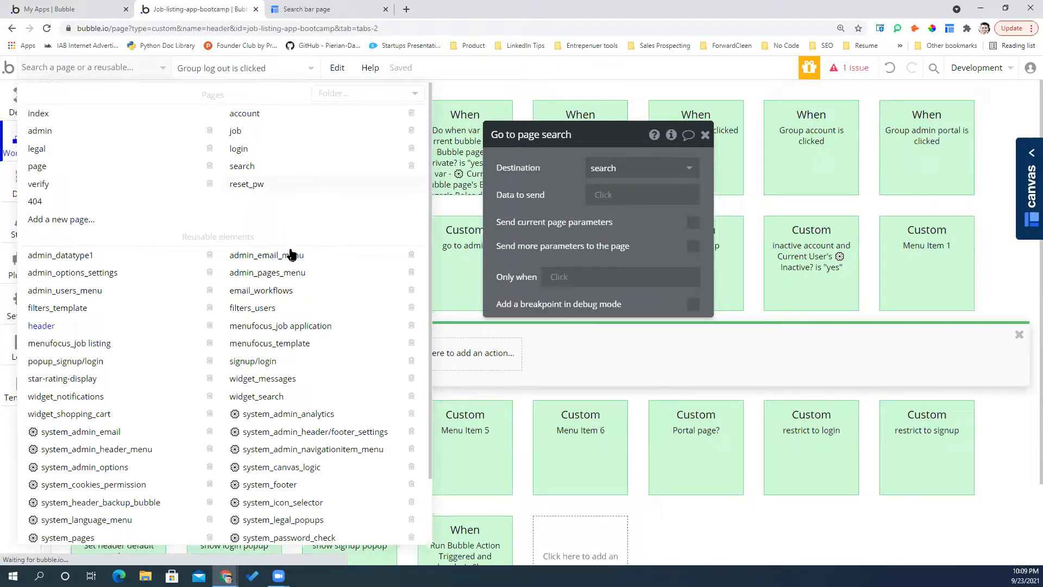
left_click(10, 192)
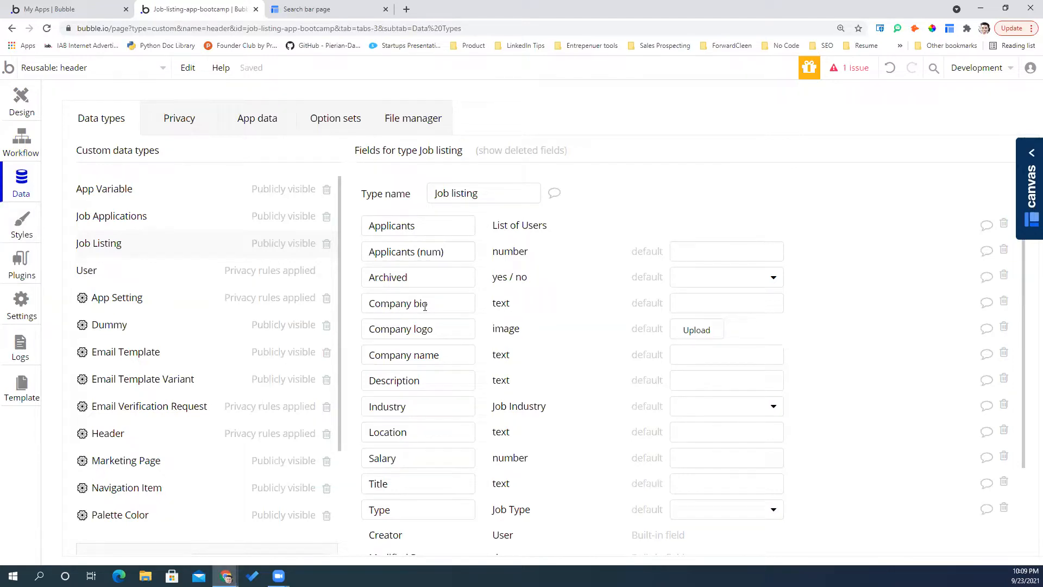
left_click(327, 130)
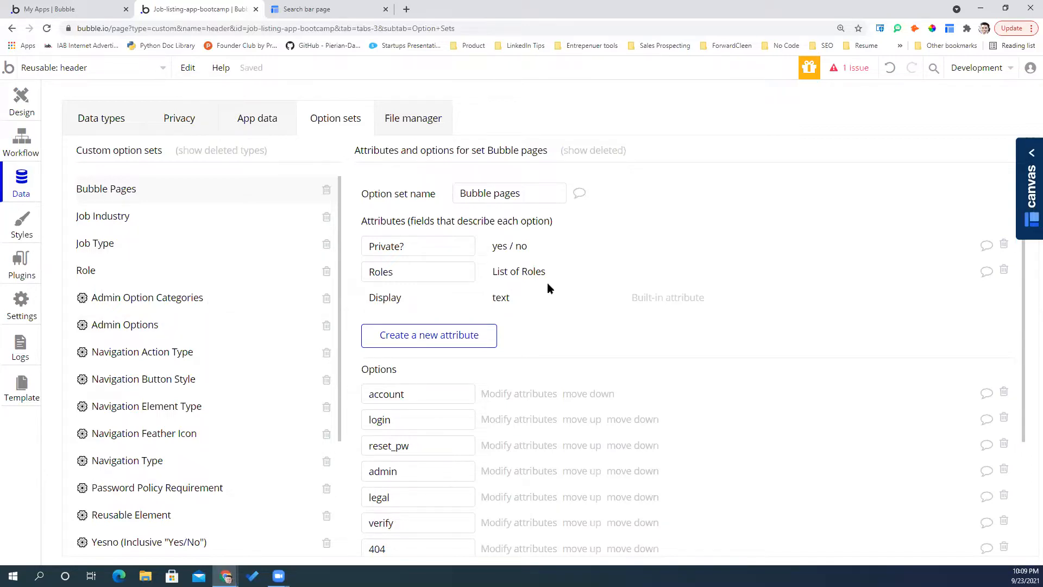
scroll(543, 299, "down", 2)
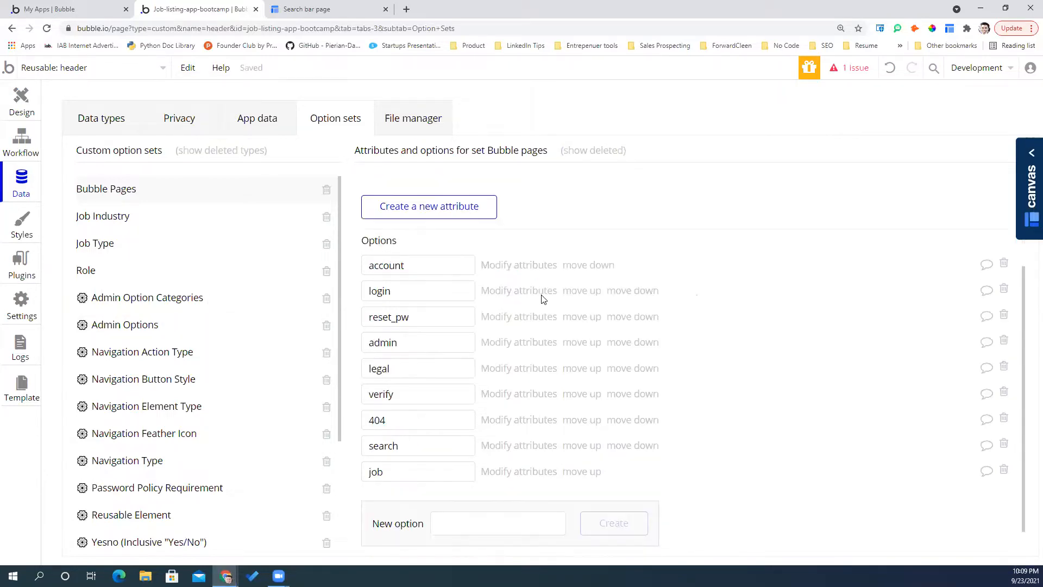
scroll(542, 298, "down", 1)
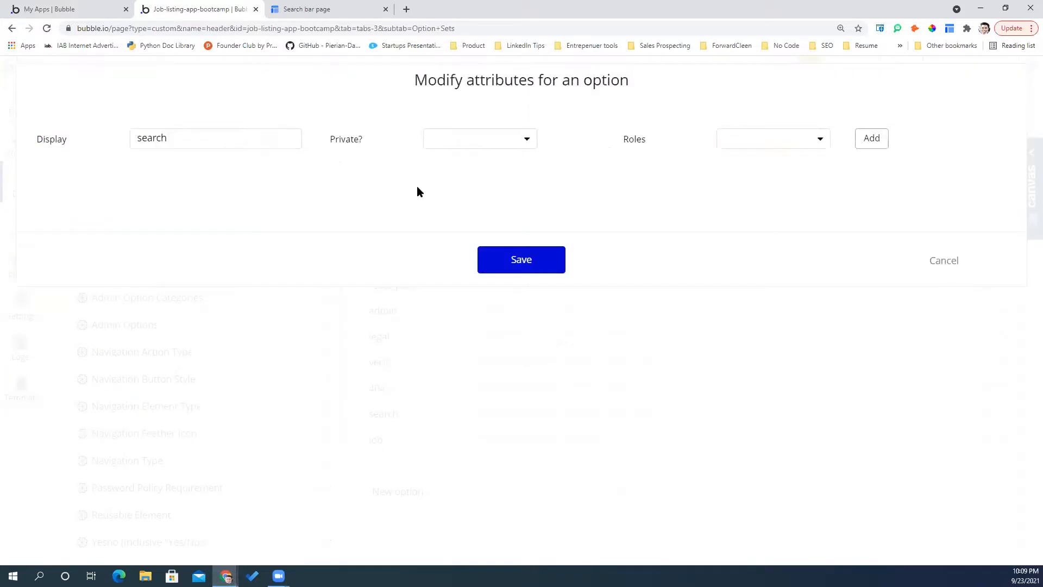
Set the search option's Private? attribute to no and save the change
left_click(457, 152)
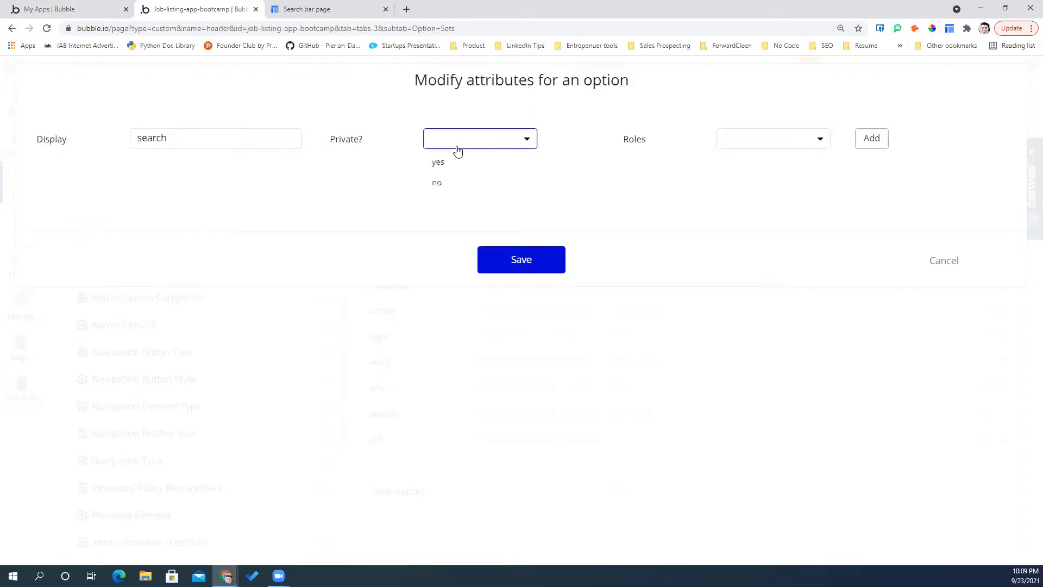
left_click(451, 188)
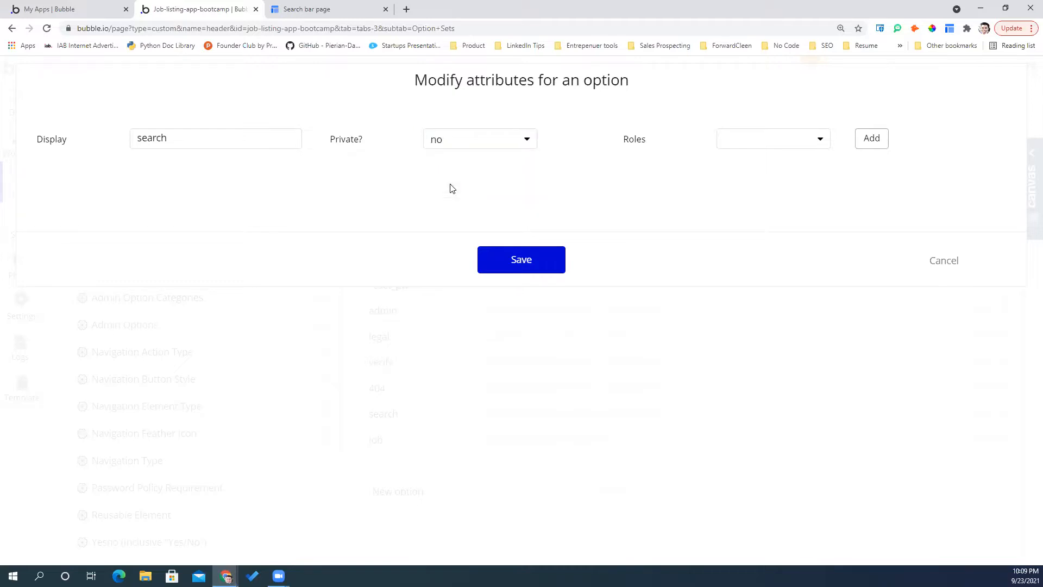
left_click(535, 267)
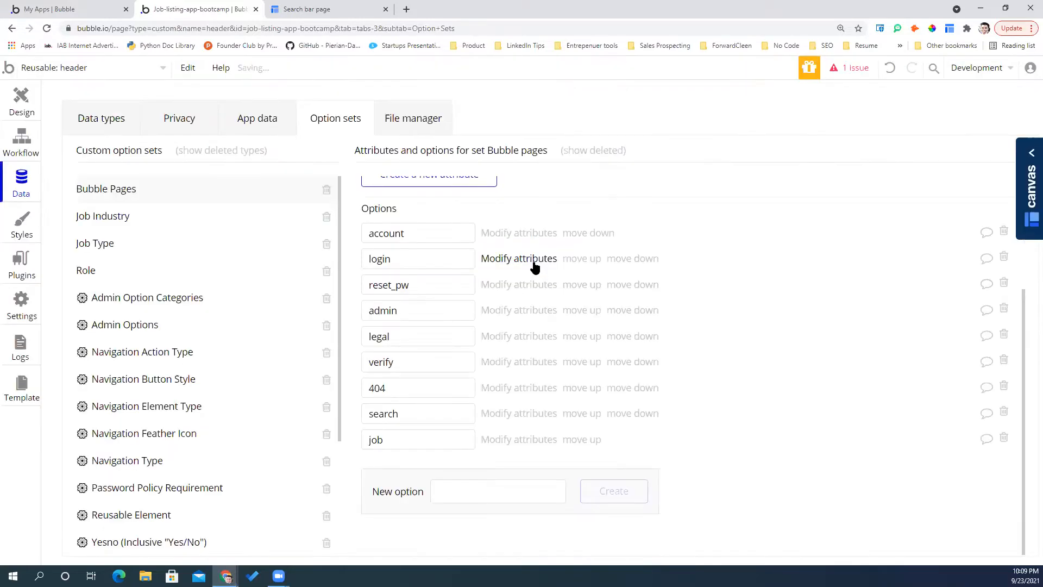